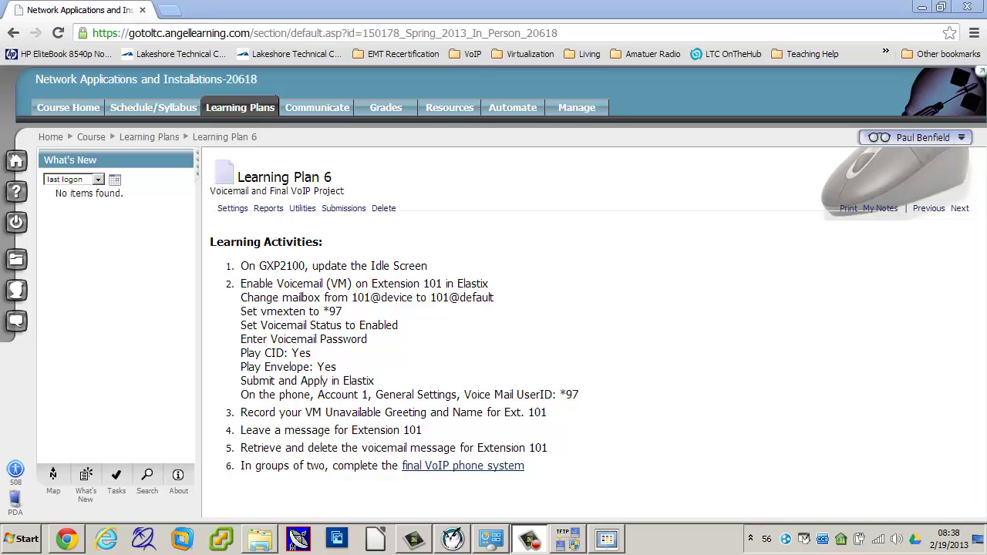
# Step: Check the phone camera view, then return to the Learning Plan 6 page
pyautogui.click(606, 539)
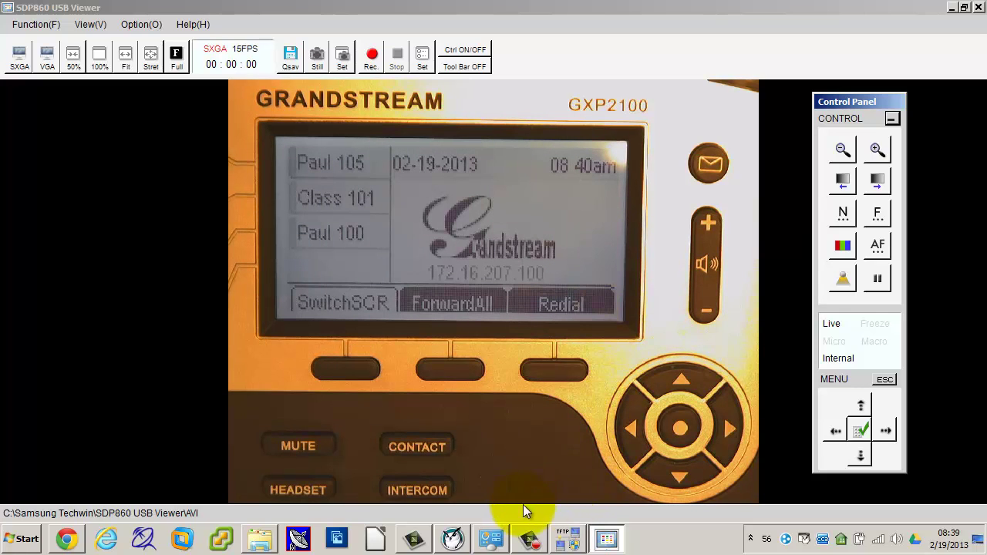
pyautogui.moveTo(604, 538)
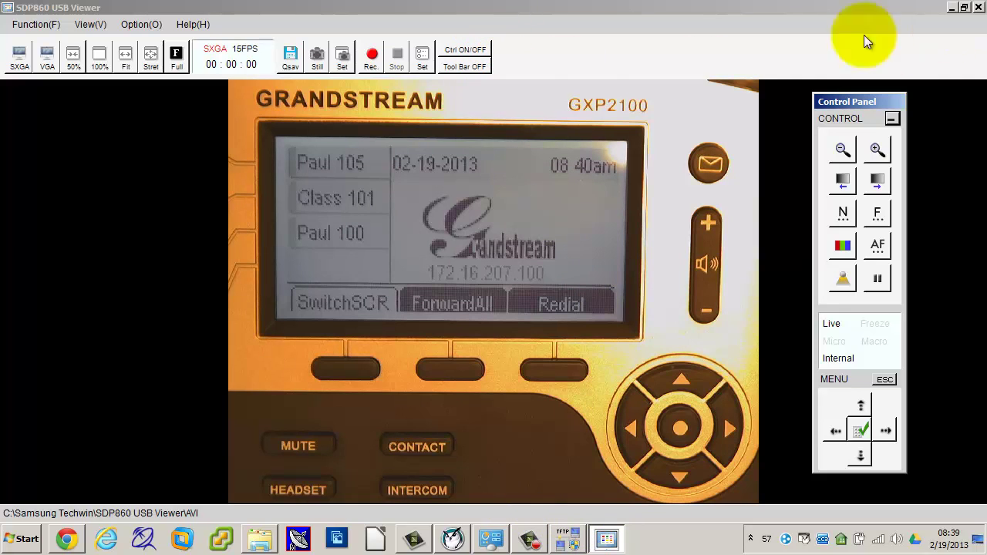
pyautogui.click(67, 539)
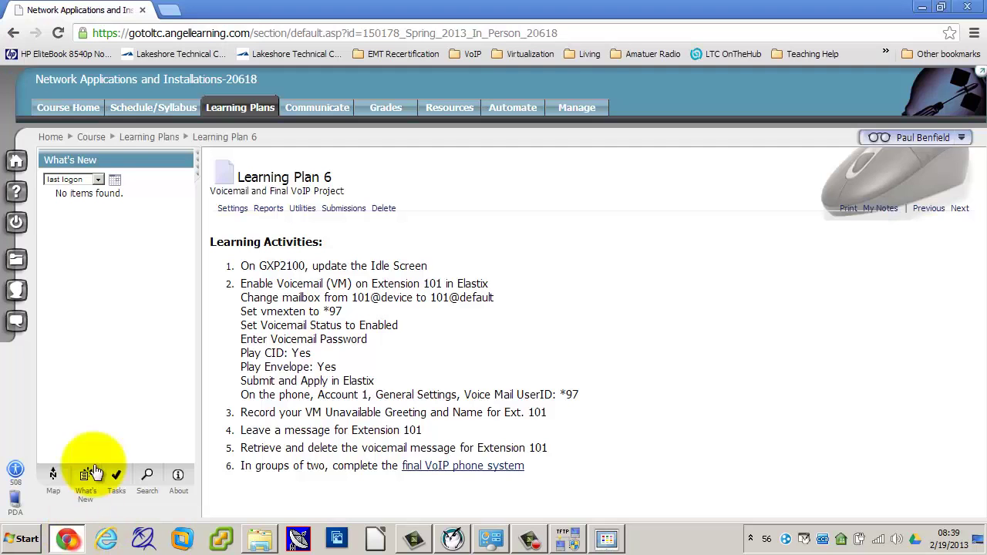
# Step: Load the phone's web interface at 172.16.207.100 in a new Chrome tab
pyautogui.click(165, 9)
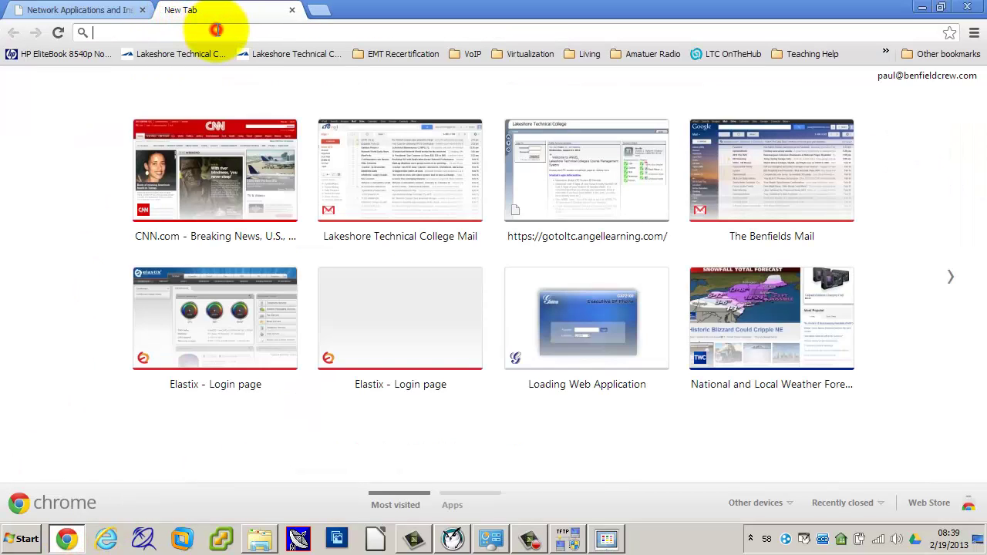
pyautogui.write('172.')
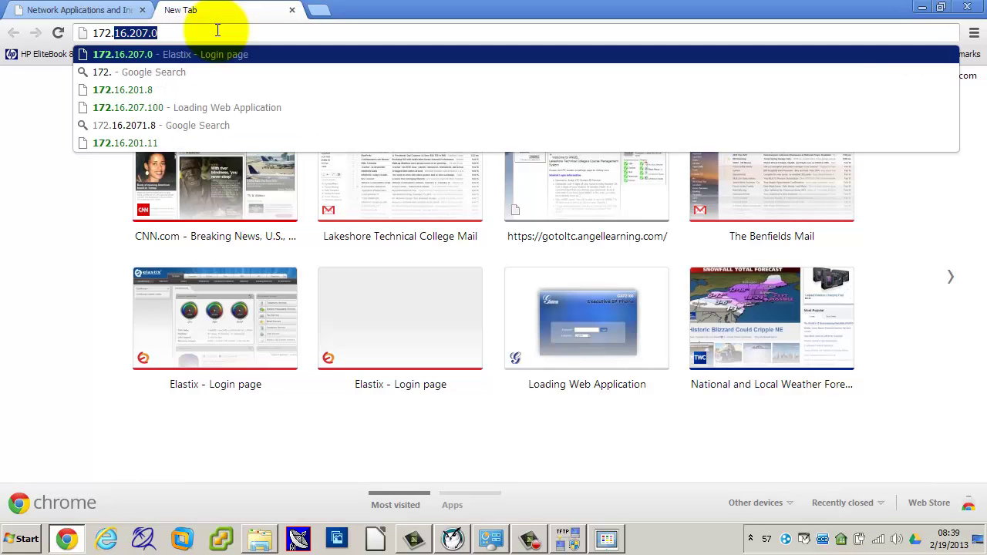
pyautogui.write('16.')
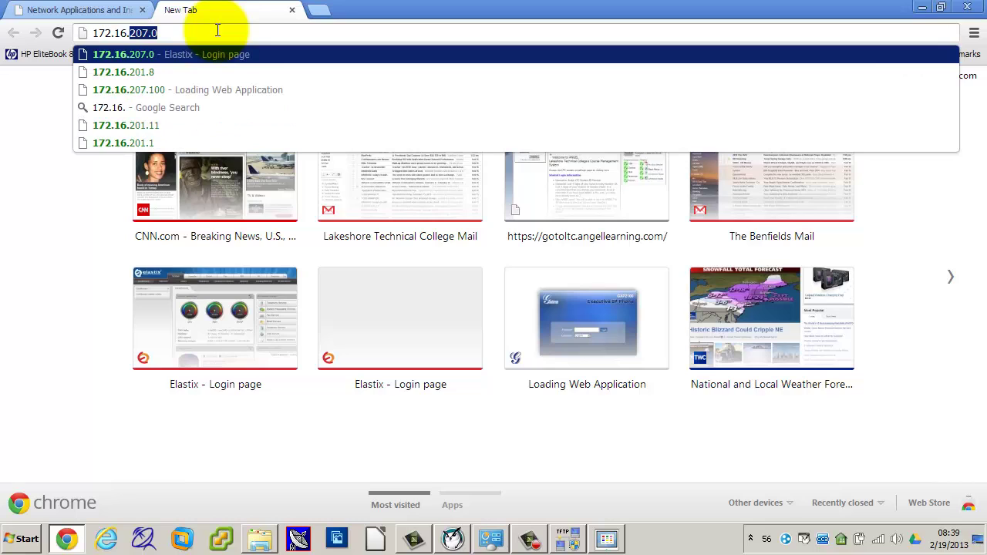
pyautogui.write('207.10')
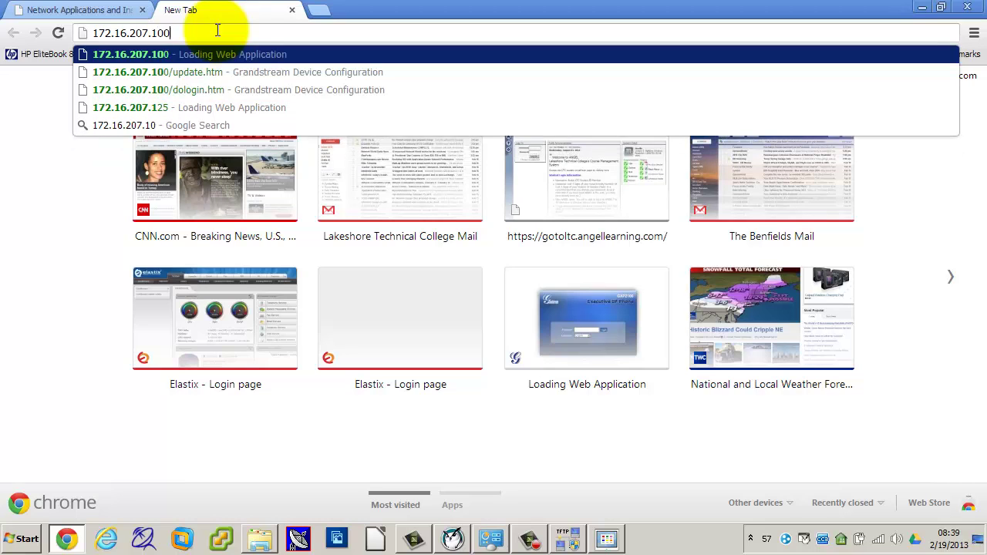
pyautogui.write('0')
pyautogui.press('Return')
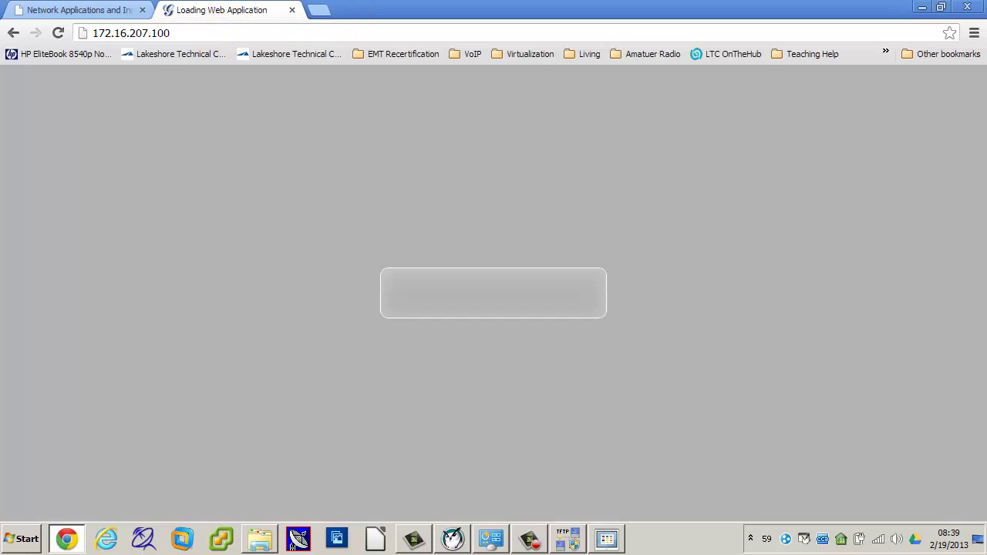
# Step: Log in with the administrator password and go to Settings > General Settings
pyautogui.click(458, 326)
pyautogui.write('adm')
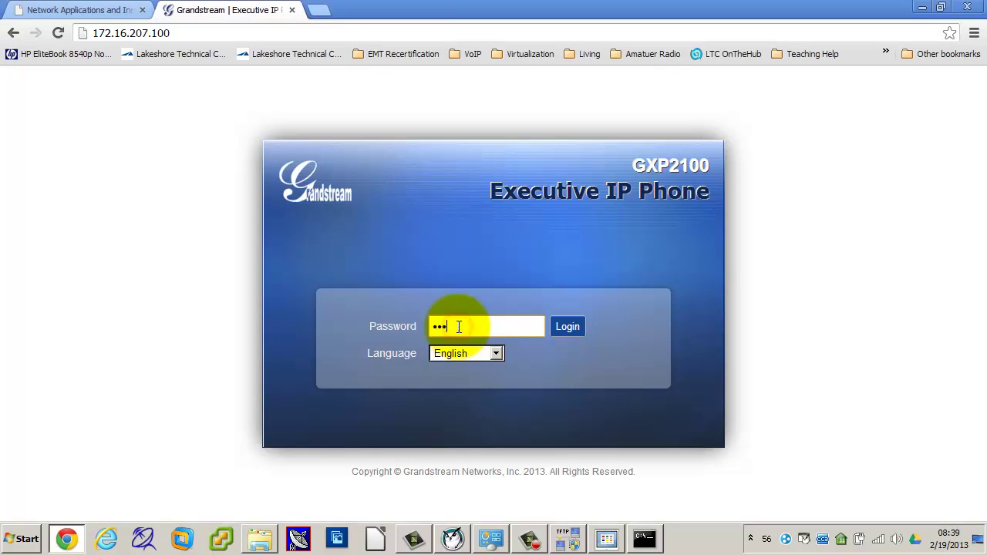
pyautogui.write('in')
pyautogui.press('Return')
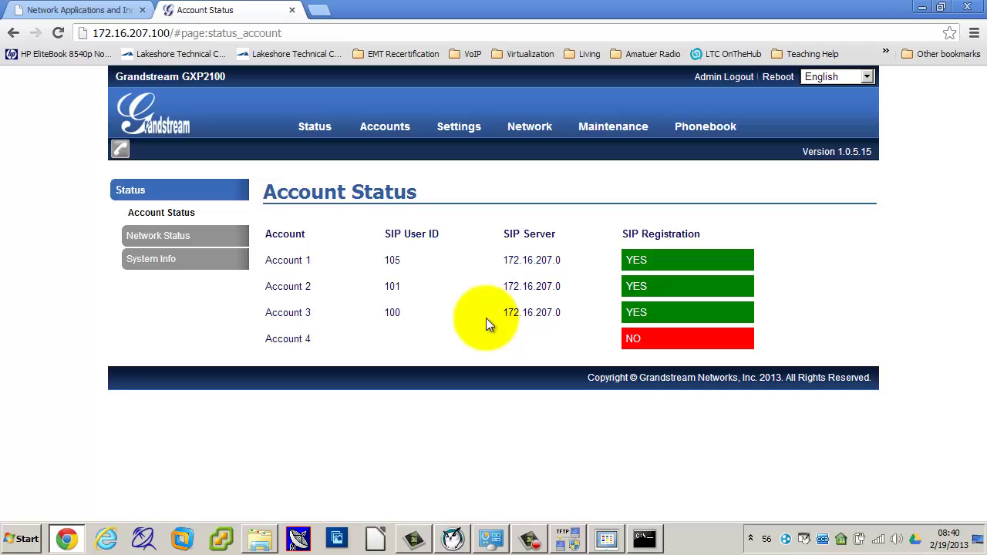
pyautogui.moveTo(465, 127)
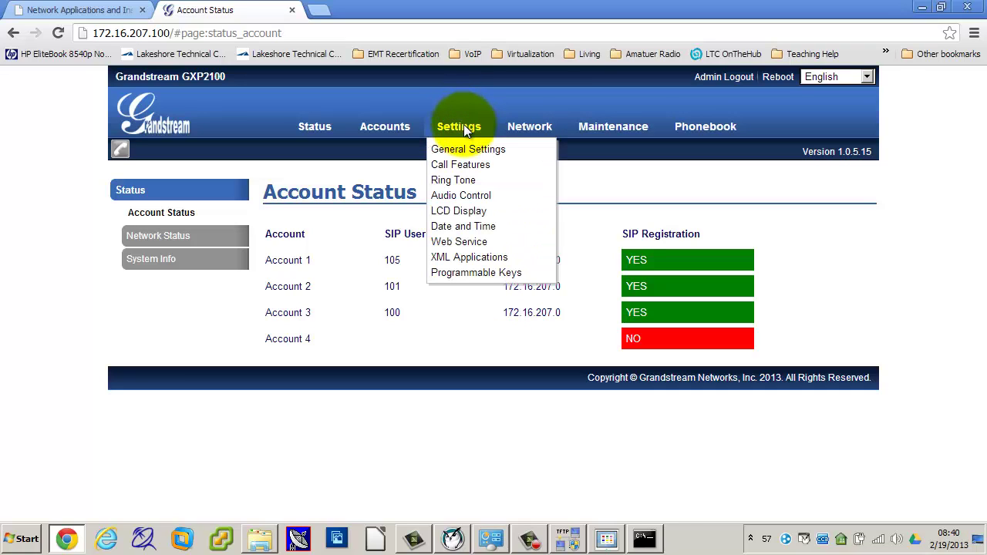
pyautogui.click(465, 128)
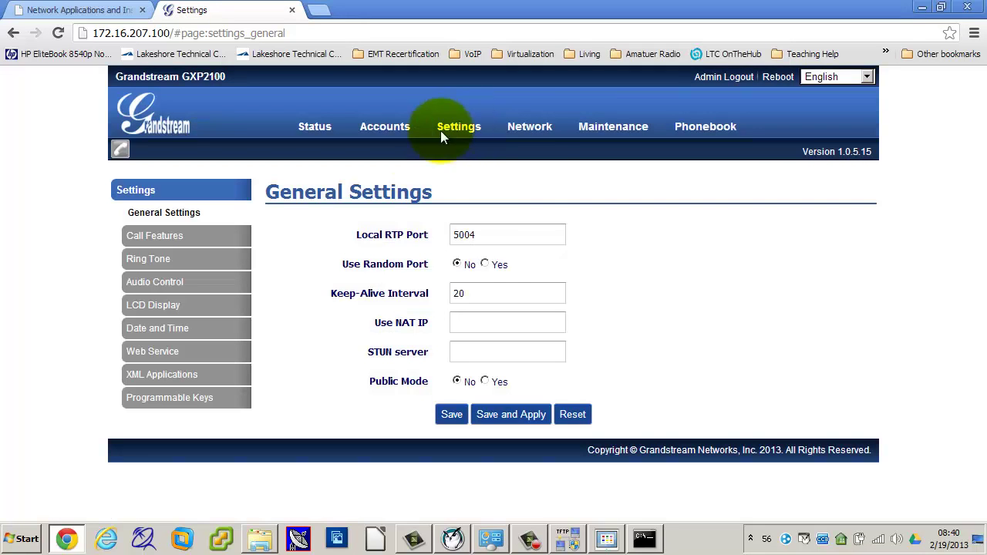
# Step: Go to XML Applications and expand the Idle Screen XML Download dropdown, currently Disabled
pyautogui.click(175, 378)
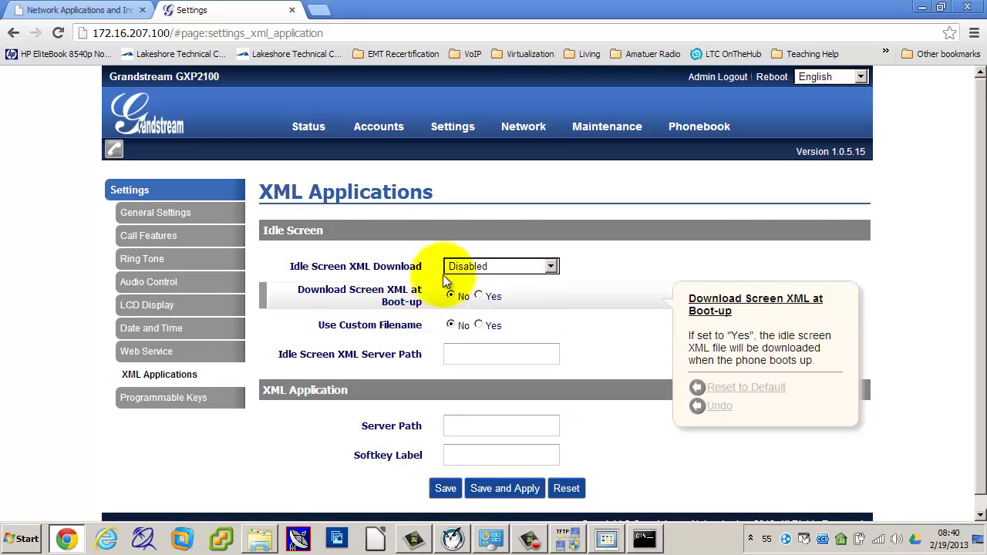
pyautogui.moveTo(290, 276)
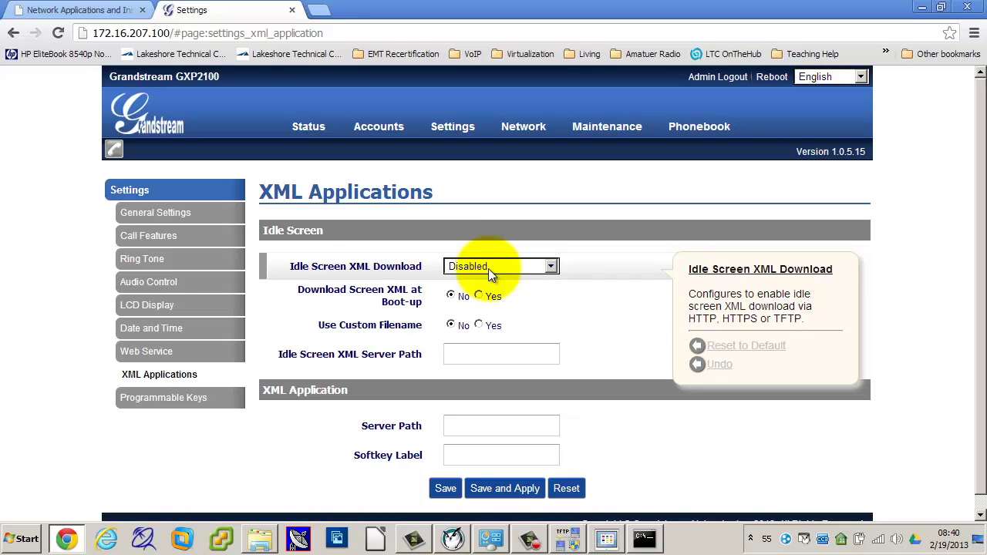
pyautogui.click(550, 266)
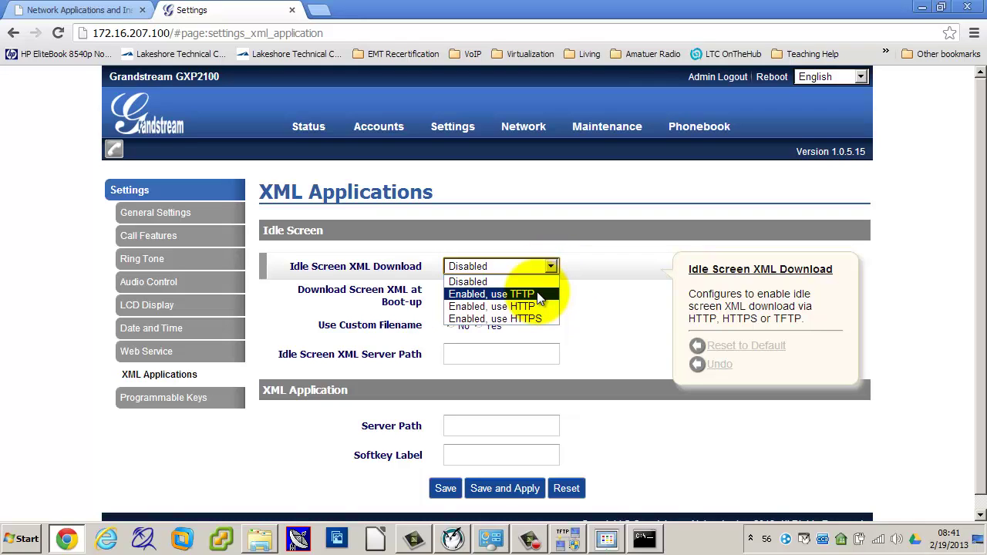
# Step: Set Idle Screen XML Download to 'Enabled, use TFTP' and save and apply it
pyautogui.click(538, 295)
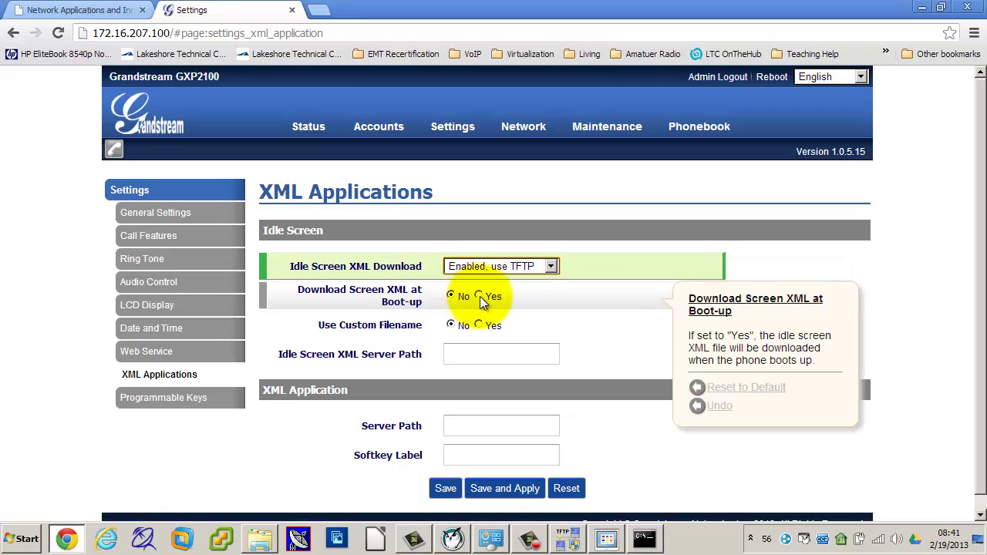
pyautogui.click(505, 491)
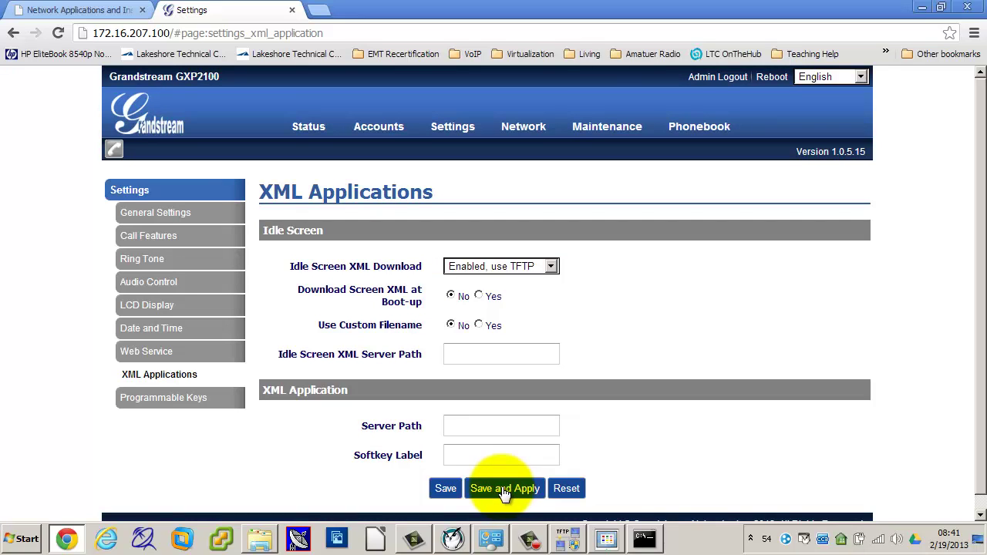
pyautogui.click(473, 353)
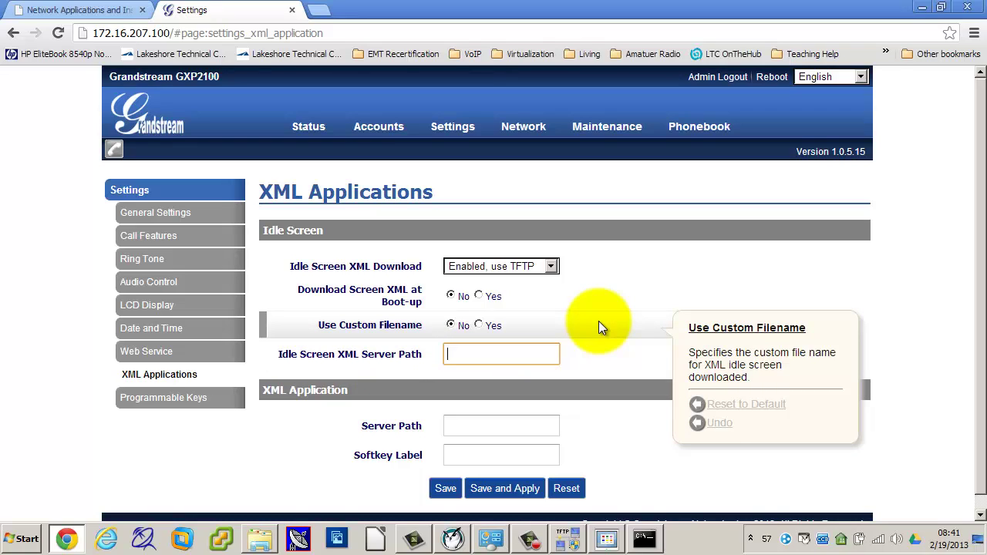
# Step: Set Idle Screen XML Server Path to 172.16.193.11, save and apply, then view the phone camera
pyautogui.write('172')
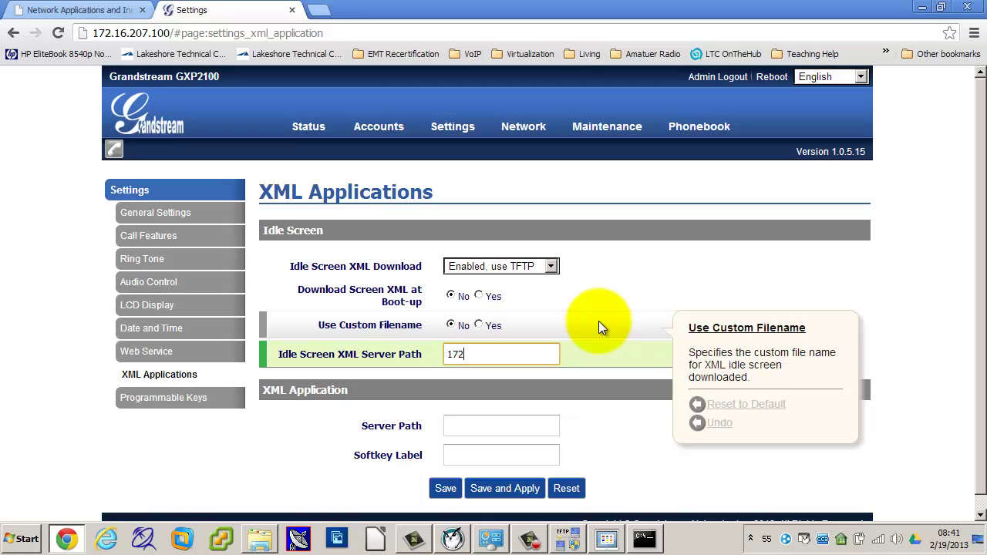
pyautogui.write('.16.193.11')
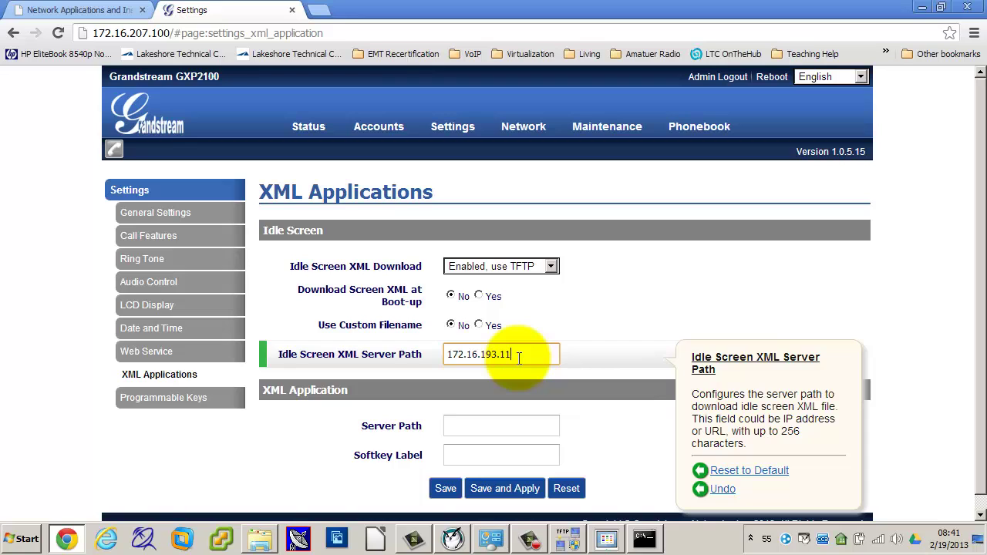
pyautogui.click(507, 489)
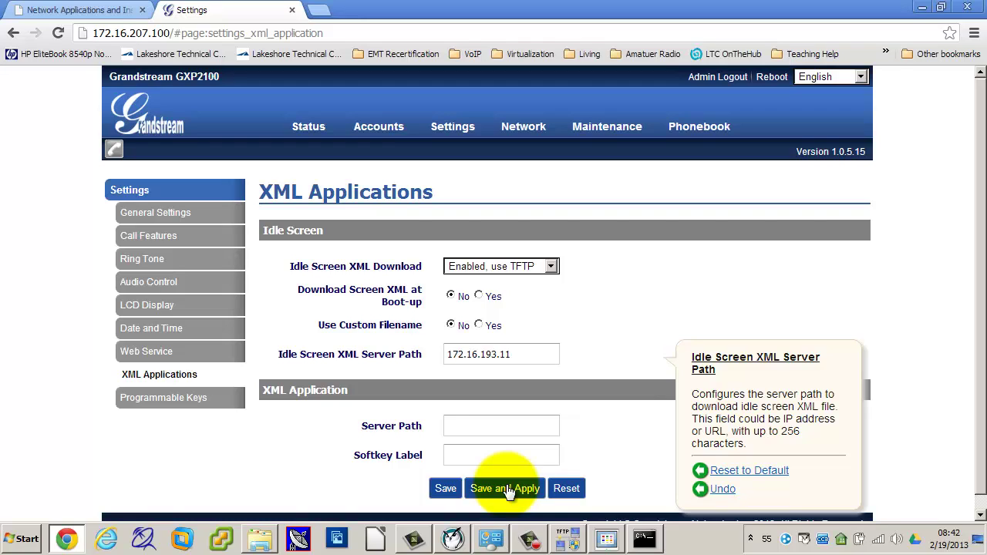
pyautogui.click(728, 492)
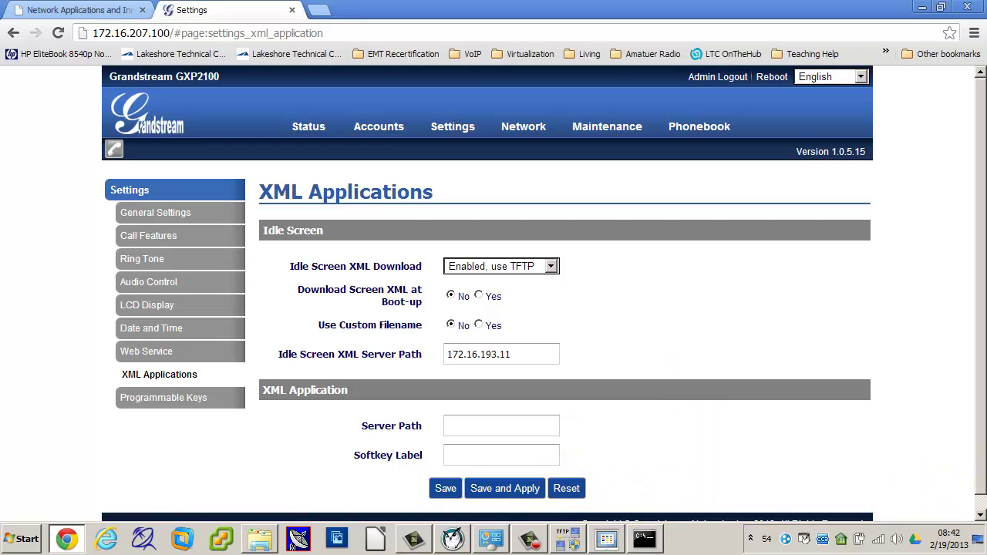
pyautogui.click(509, 453)
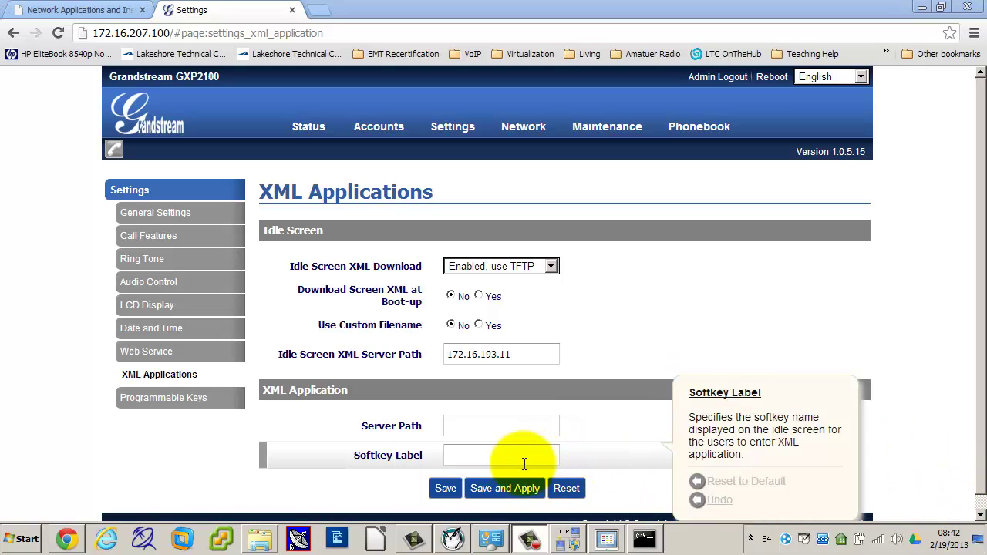
pyautogui.click(568, 490)
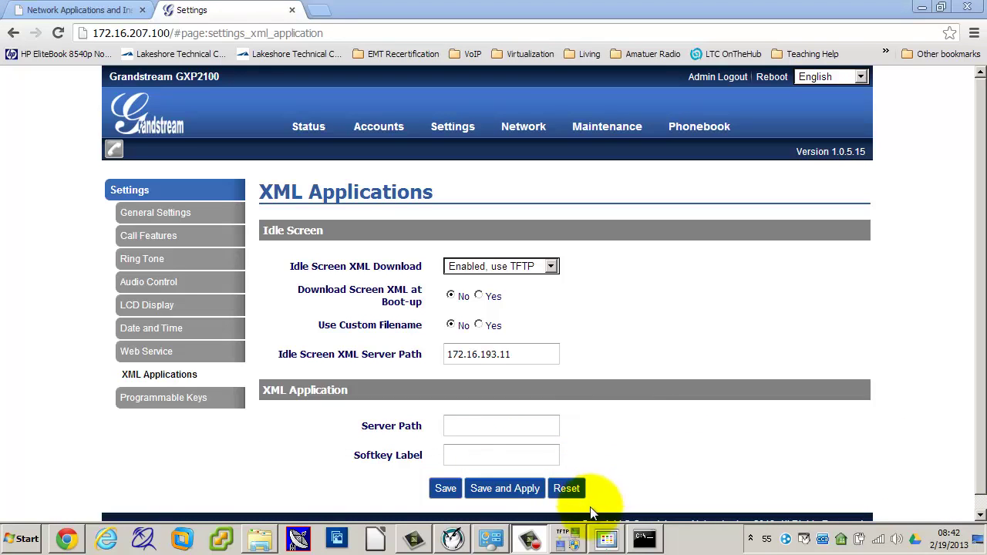
pyautogui.click(608, 539)
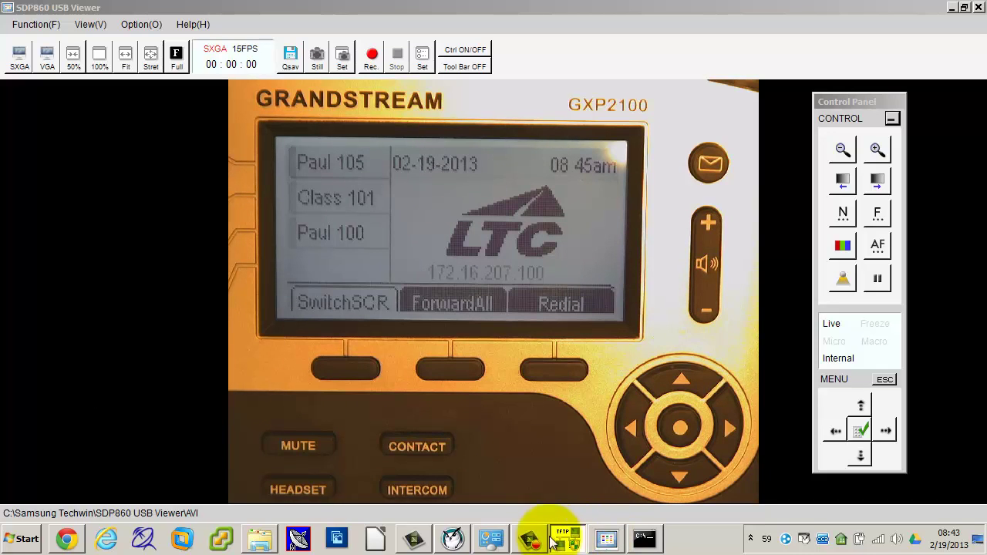
# Step: Load Accounts > Account 1 > General Settings in Chrome, then return to the phone camera view
pyautogui.click(67, 538)
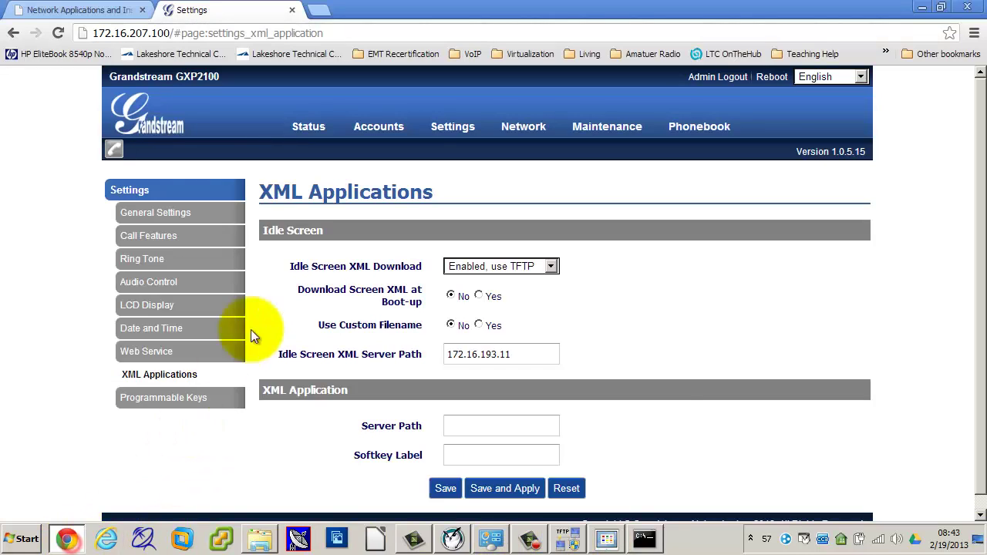
pyautogui.moveTo(389, 129)
pyautogui.click(386, 148)
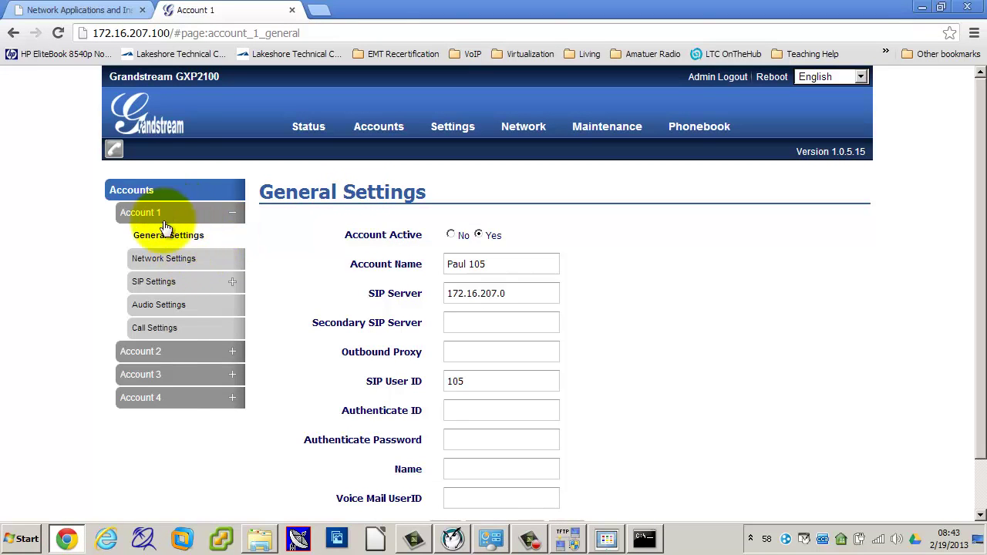
pyautogui.moveTo(397, 292)
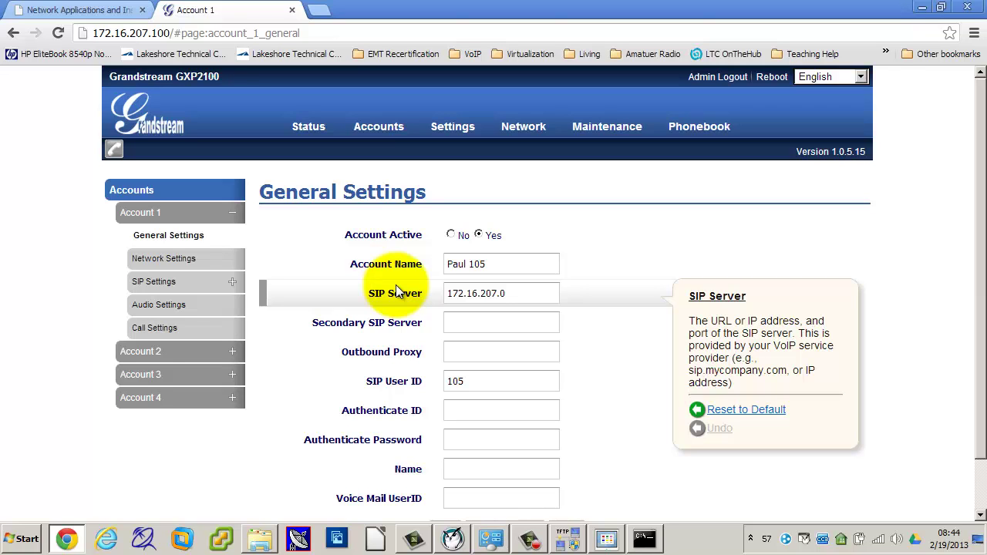
pyautogui.click(607, 539)
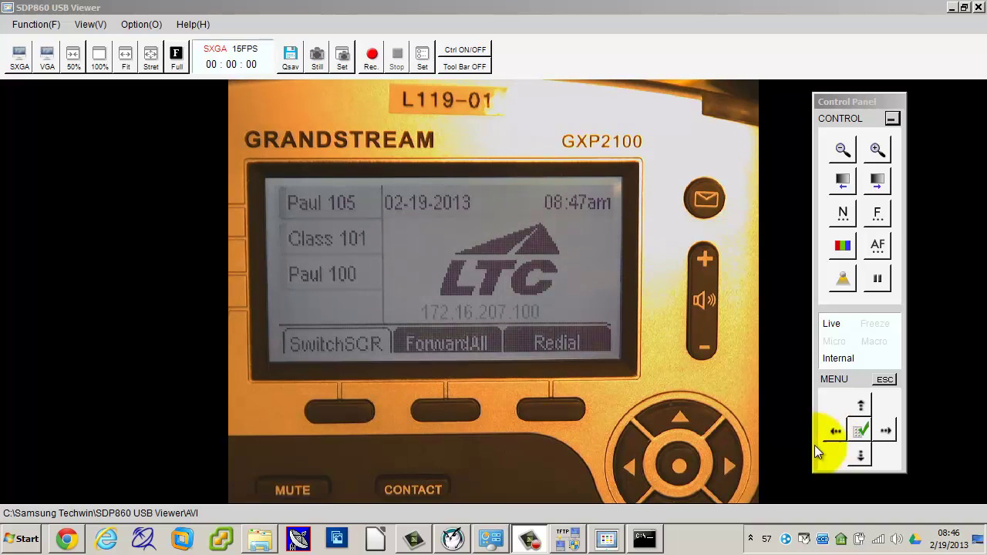
# Step: Bring Chrome with Account 1's General Settings back to the front
pyautogui.click(67, 539)
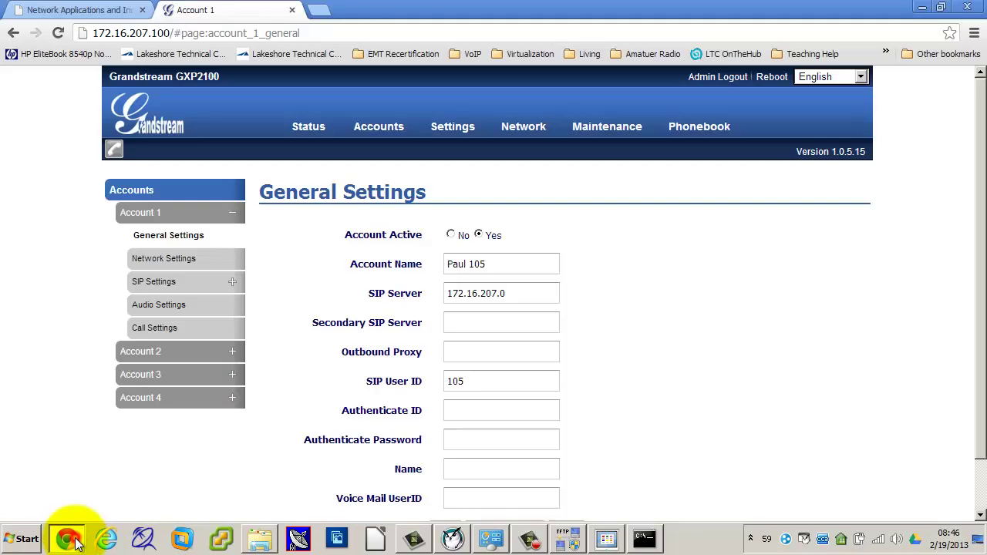
# Step: Open Network > Basic Settings and review the static IPv4 172.16.207.100, DNS and IPv6 fields
pyautogui.moveTo(523, 129)
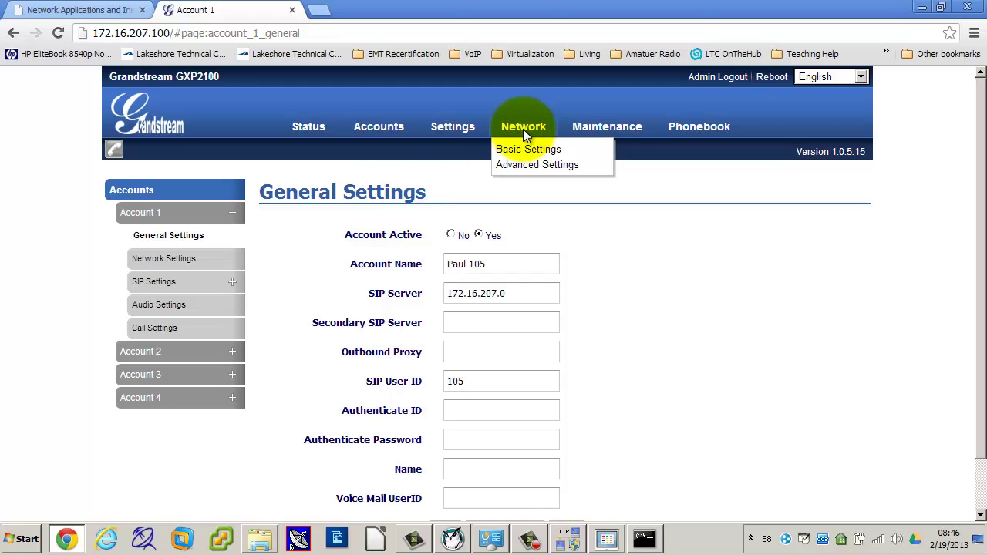
pyautogui.click(523, 156)
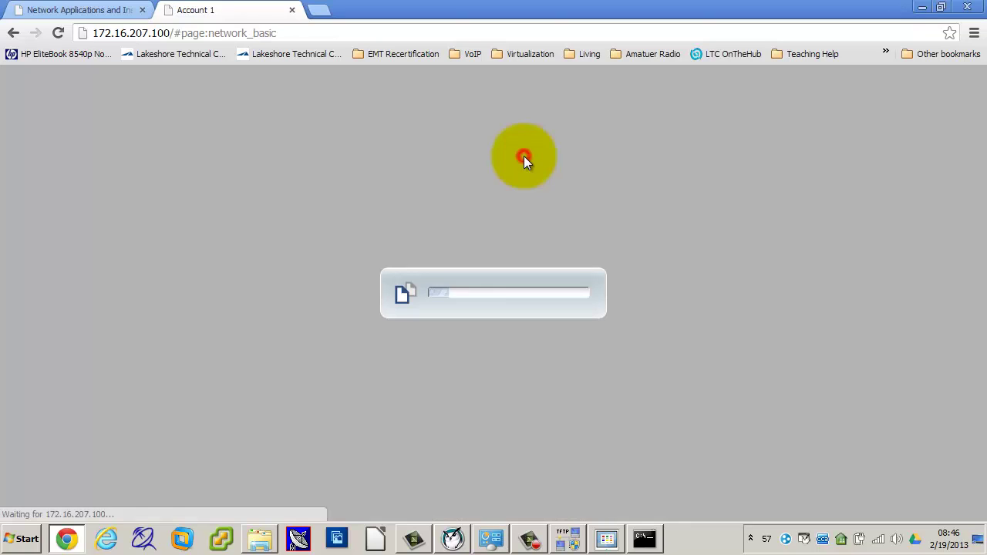
pyautogui.scroll(-3, 594, 340)
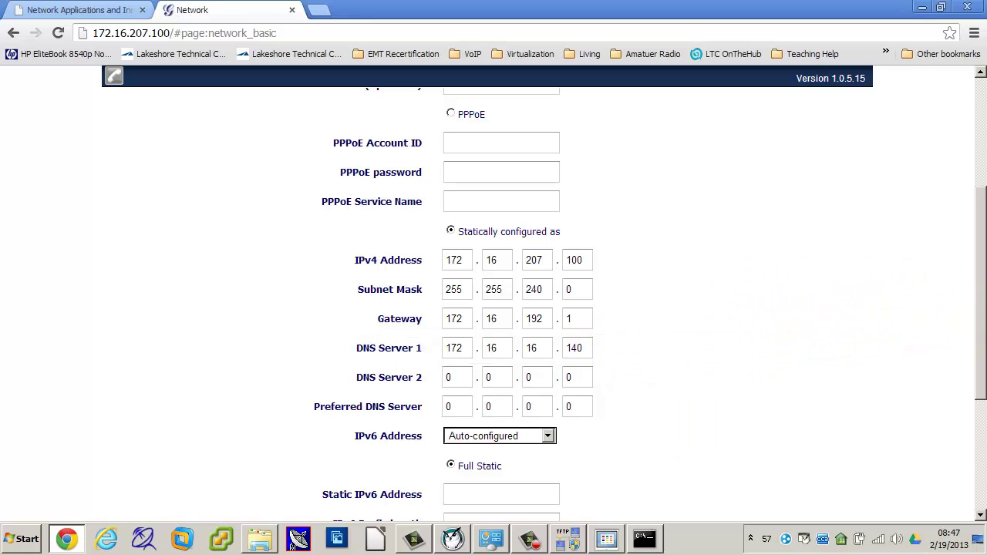
pyautogui.moveTo(393, 257)
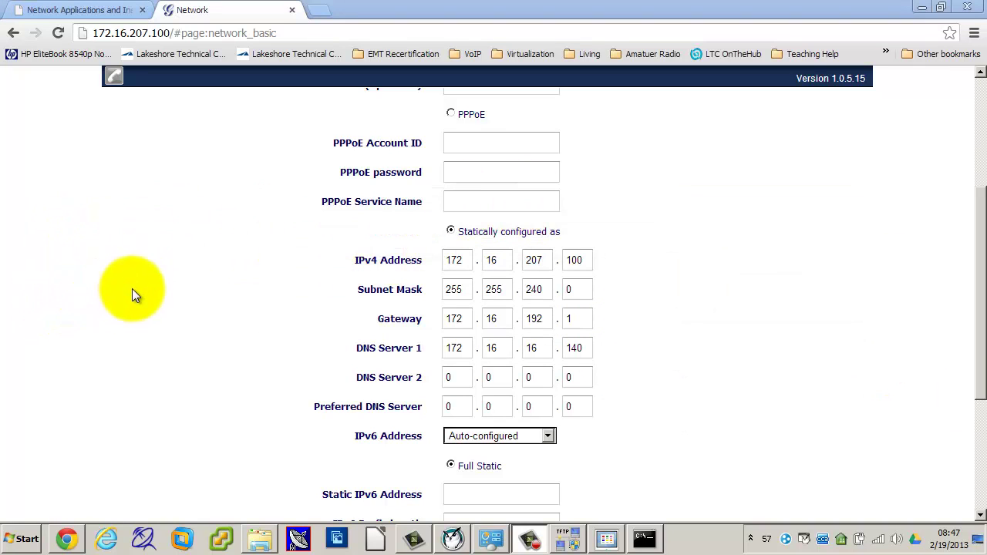
pyautogui.scroll(-3, 136, 293)
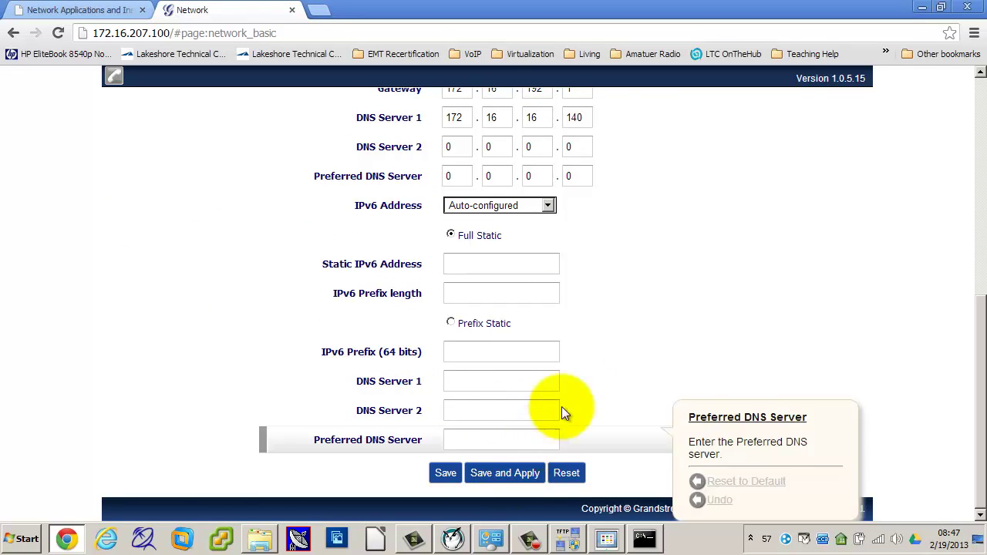
pyautogui.scroll(4, 642, 251)
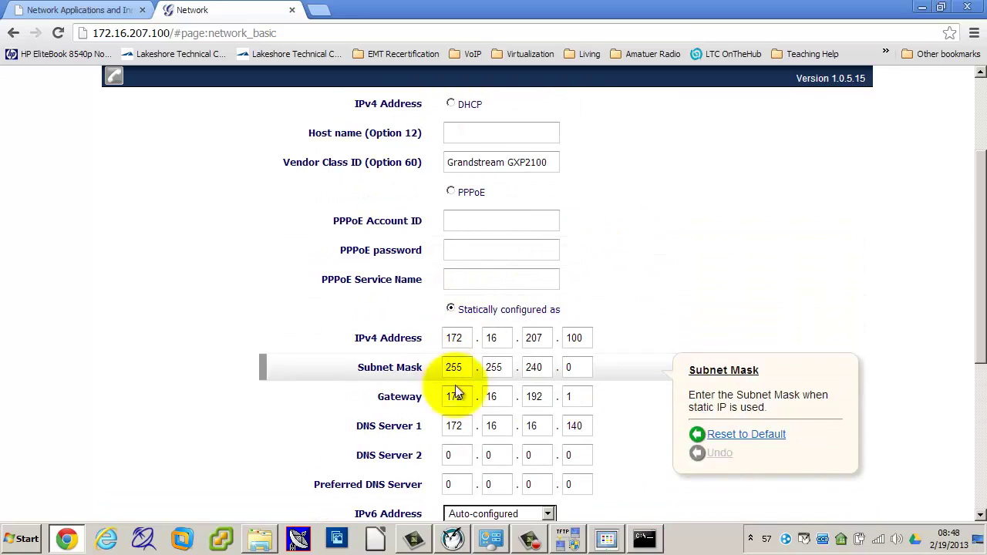
pyautogui.scroll(2, 718, 198)
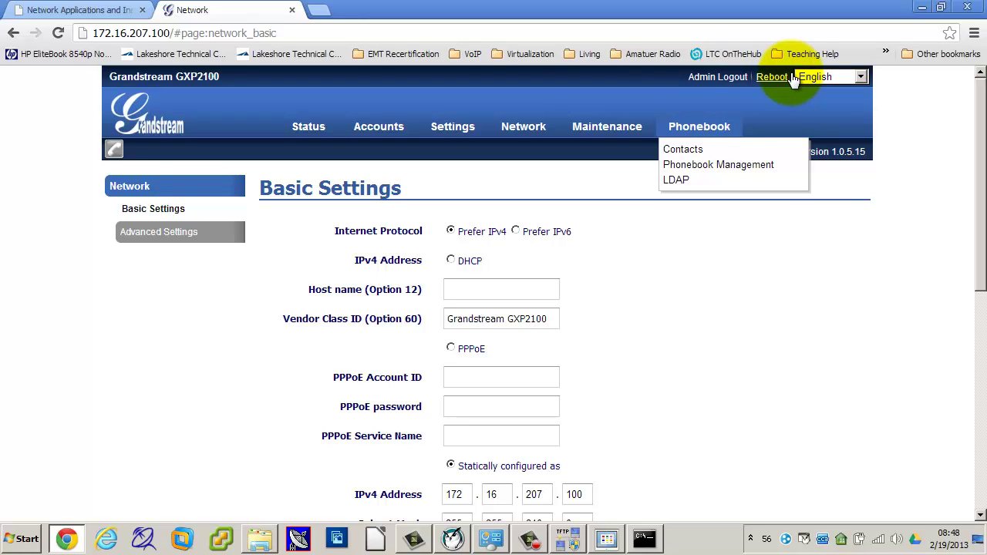
pyautogui.moveTo(390, 126)
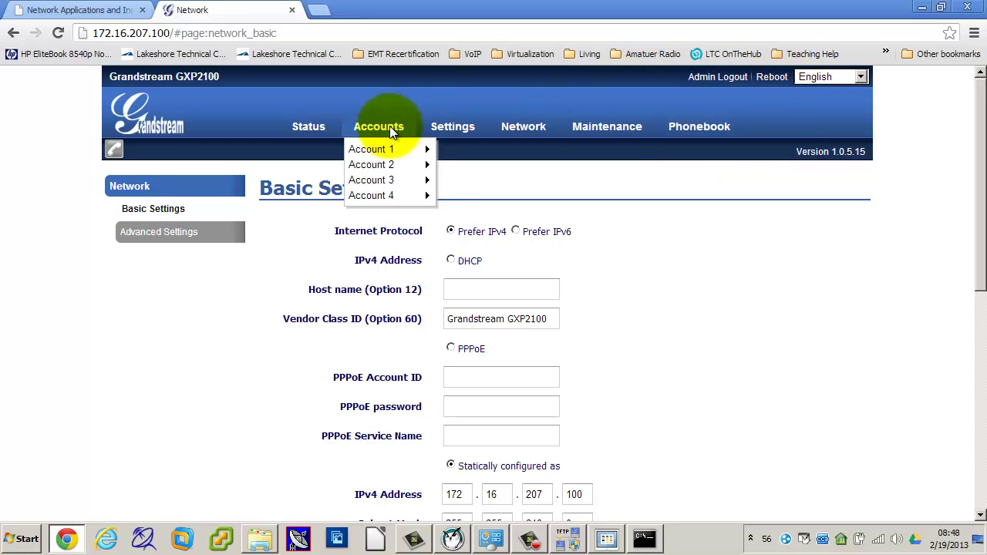
pyautogui.moveTo(390, 150)
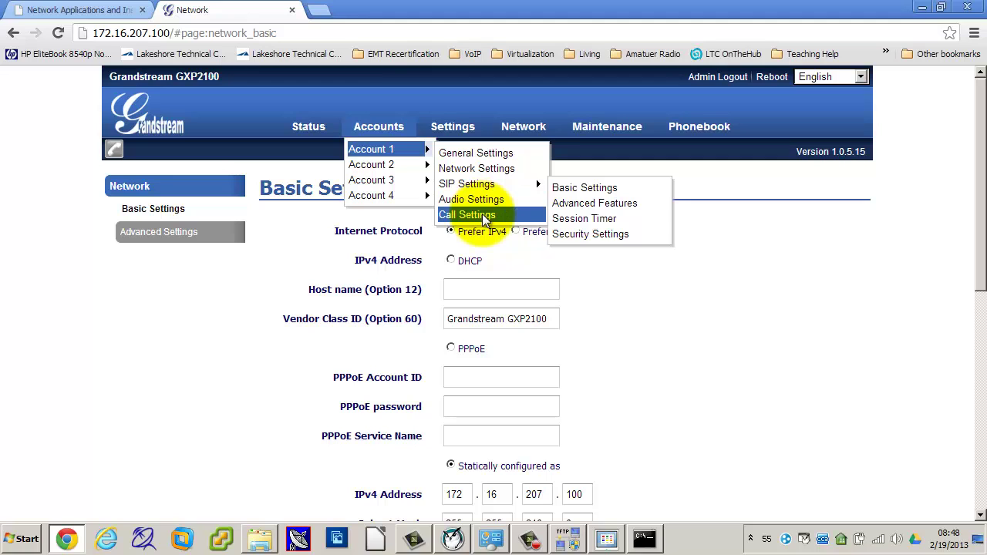
pyautogui.scroll(-6, 880, 320)
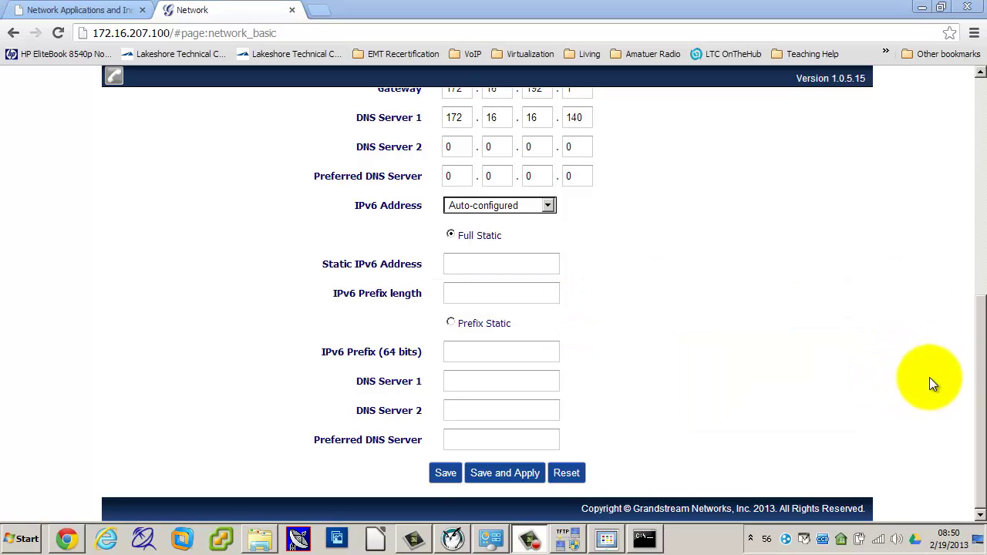
pyautogui.moveTo(981, 362); pyautogui.dragTo(928, 167)
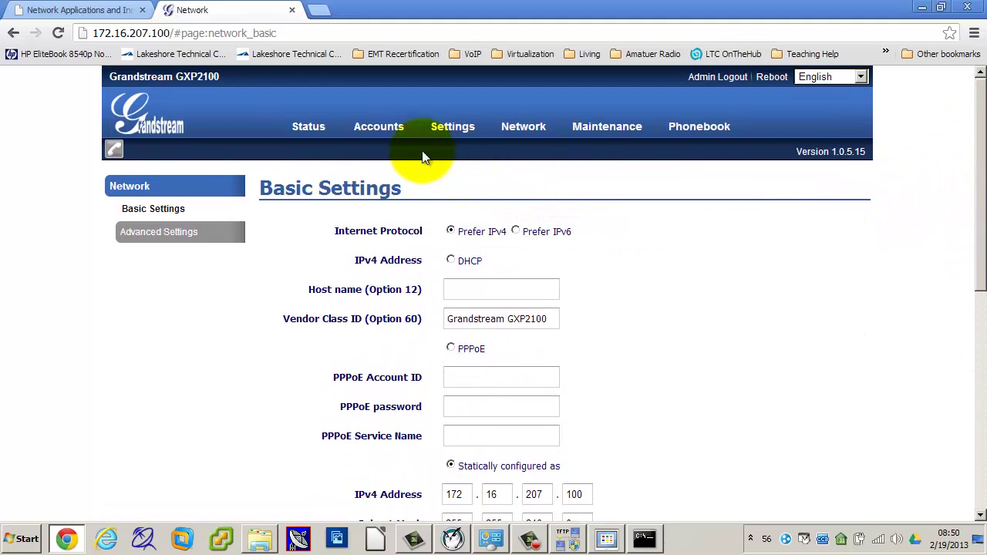
pyautogui.moveTo(378, 133)
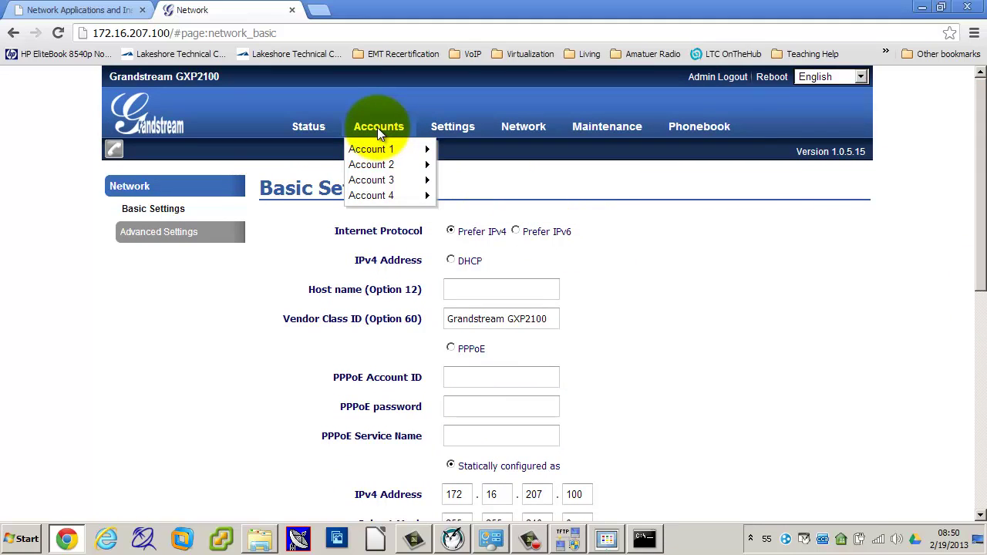
pyautogui.moveTo(375, 168)
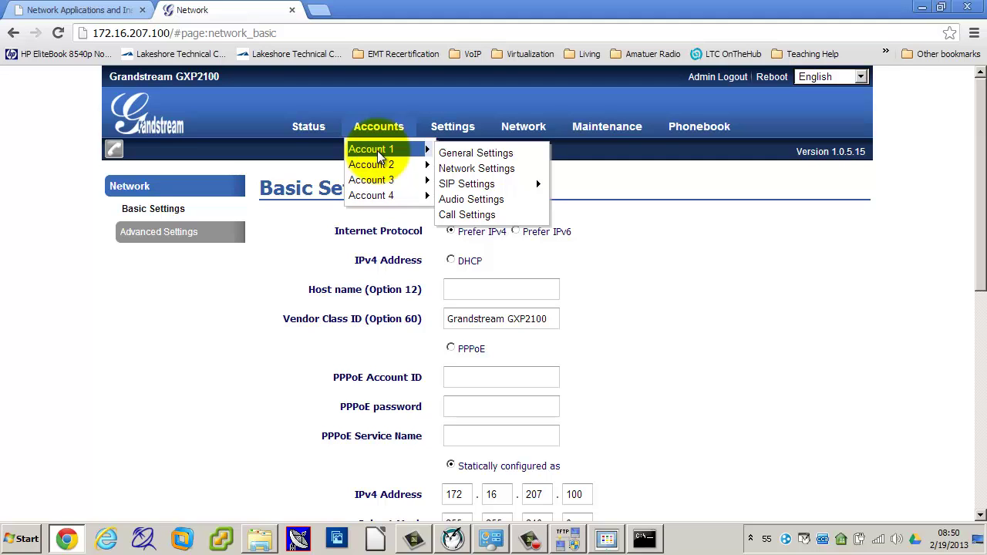
# Step: Browse the Account 1 and Account 2 sidebar sections, ending on Account 1's General Settings
pyautogui.click(377, 151)
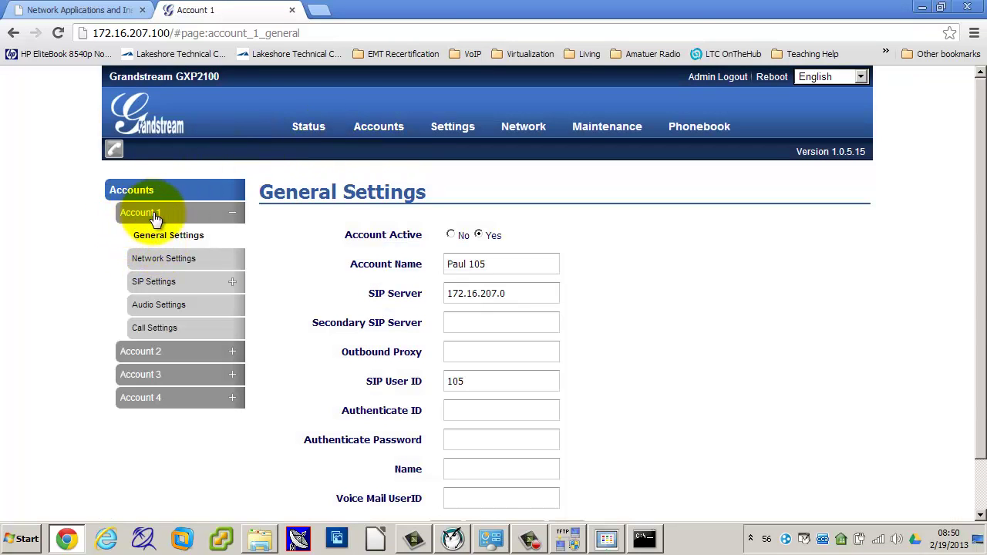
pyautogui.click(233, 215)
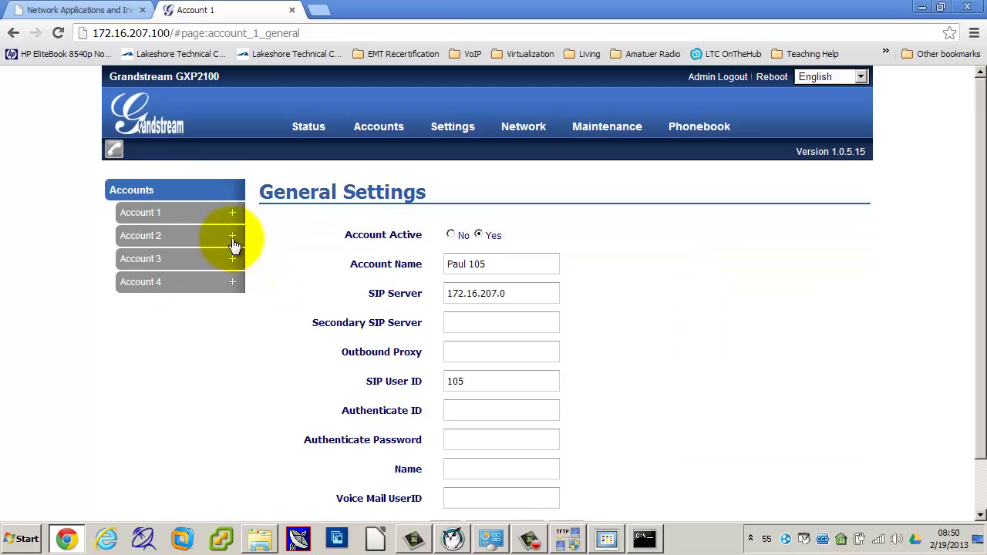
pyautogui.click(239, 239)
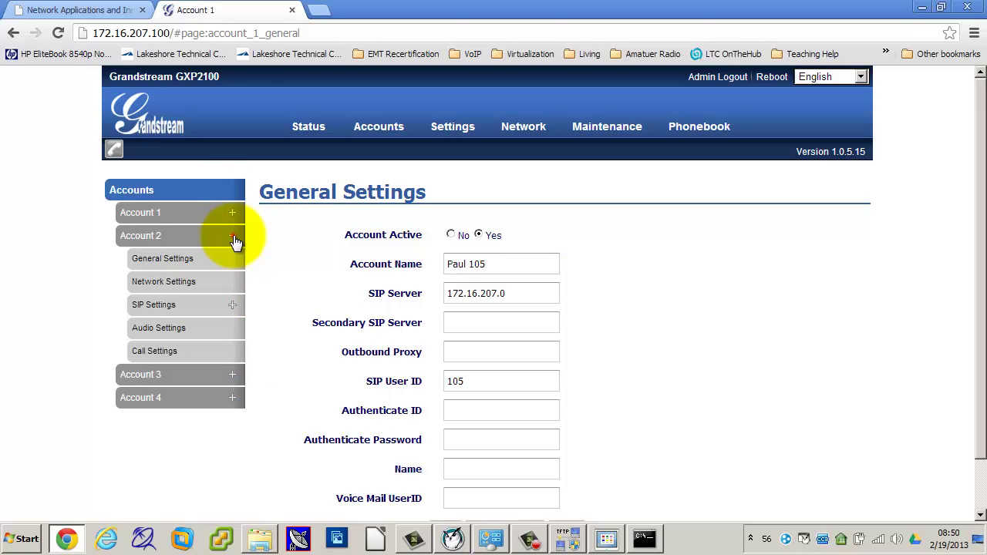
pyautogui.click(234, 238)
pyautogui.click(176, 217)
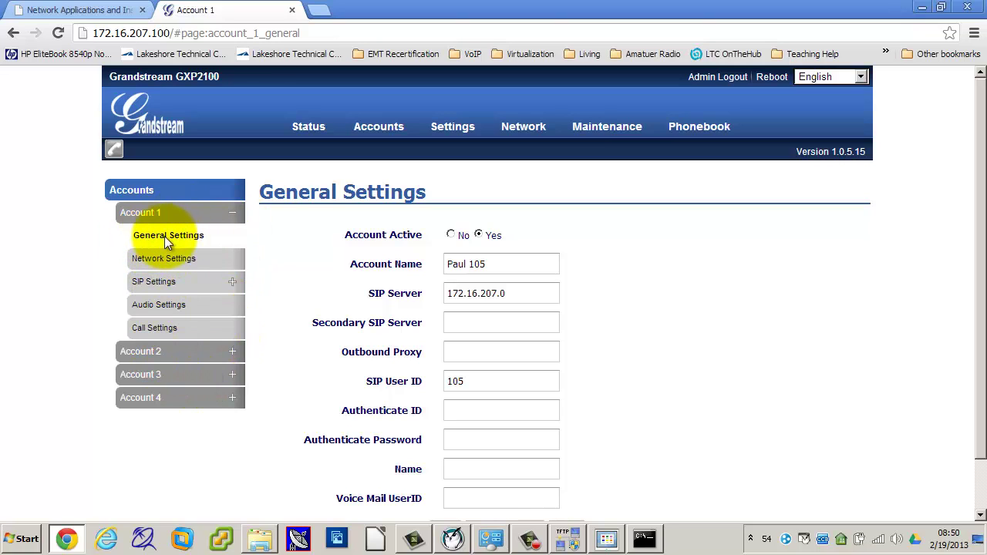
pyautogui.click(135, 350)
pyautogui.click(168, 372)
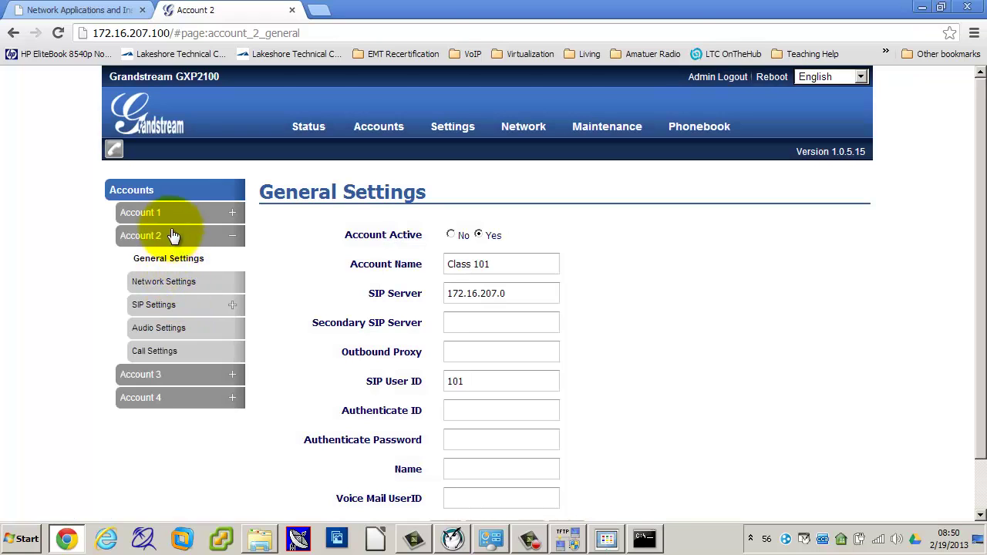
pyautogui.click(163, 214)
pyautogui.click(162, 237)
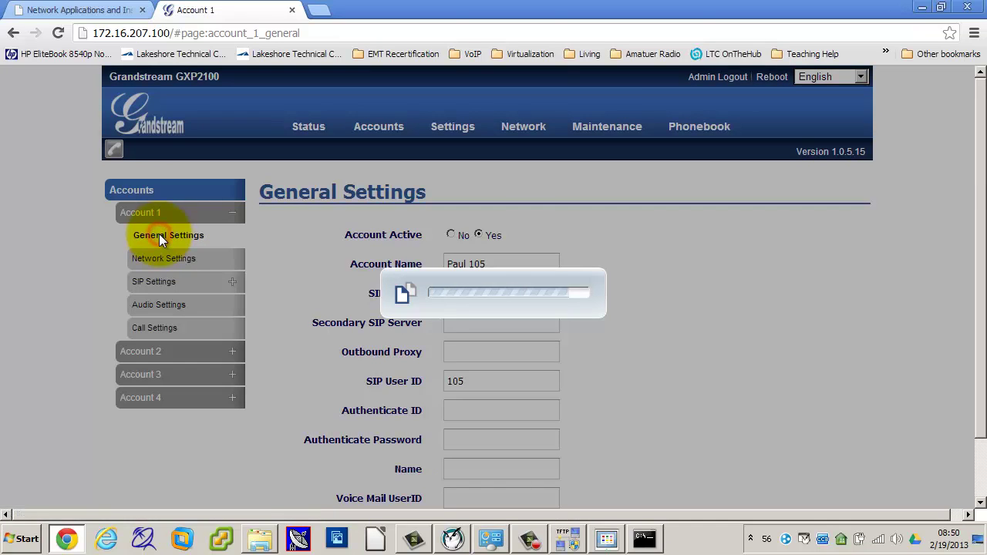
# Step: Select the existing text in Account 1's Account Name field
pyautogui.moveTo(540, 258)
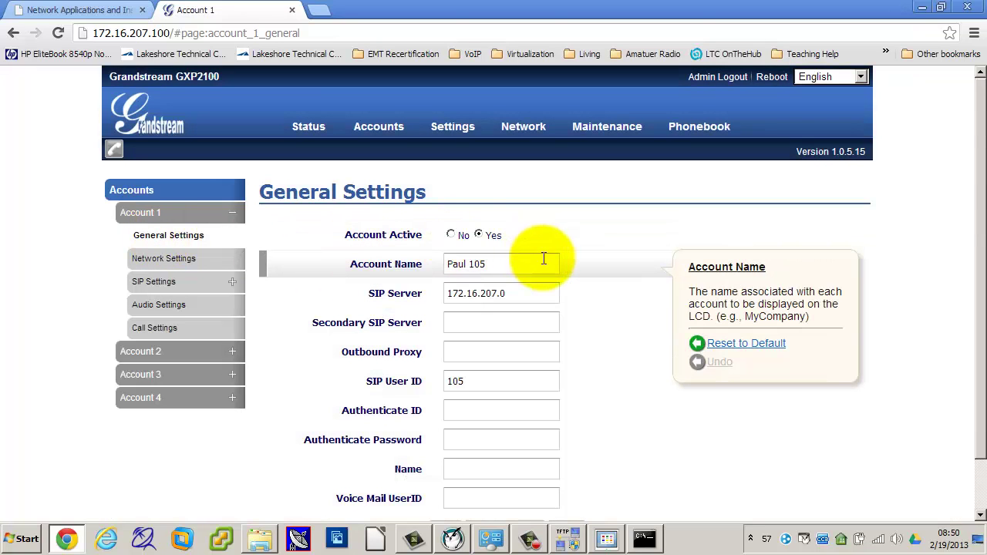
pyautogui.click(494, 264)
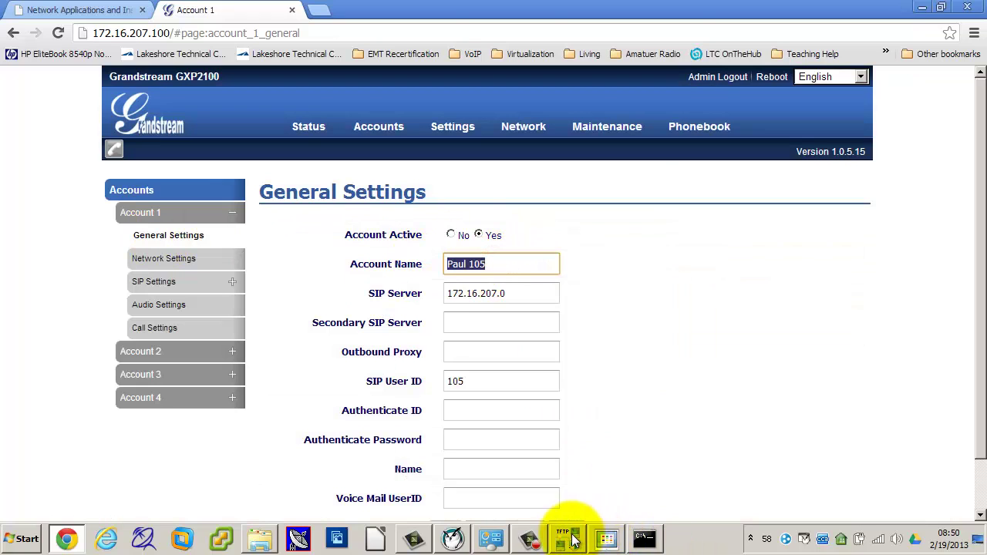
pyautogui.moveTo(437, 264)
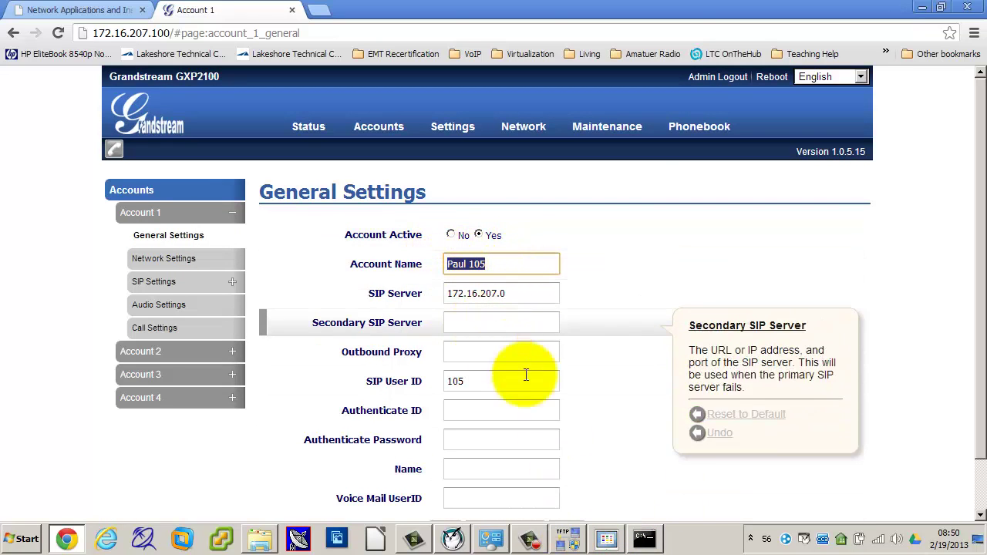
# Step: Switch to the SDP860 USB Viewer showing line keys Paul 105, Class 101 and Paul 100
pyautogui.click(606, 542)
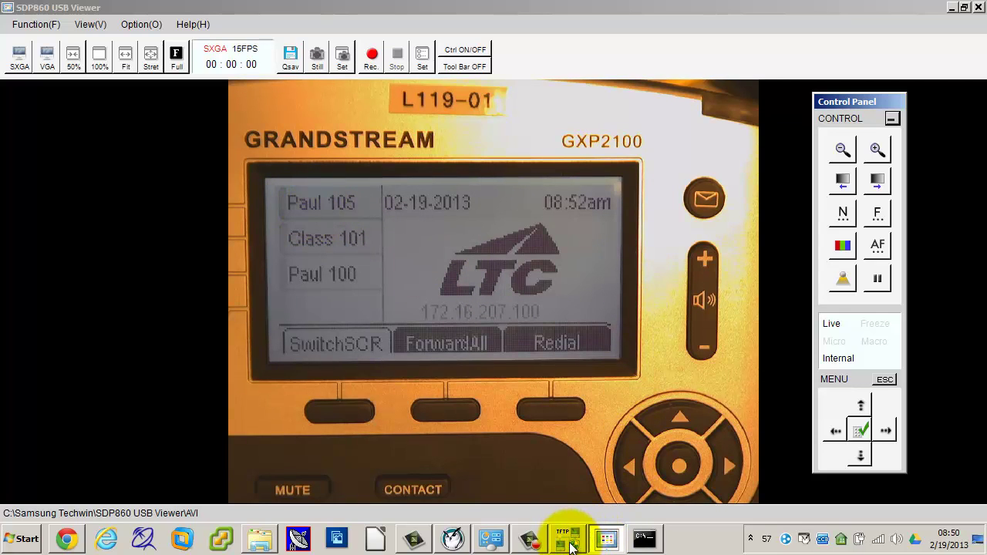
# Step: Rename Account 1 to 'Class 105' on the phone's web settings page
pyautogui.click(66, 538)
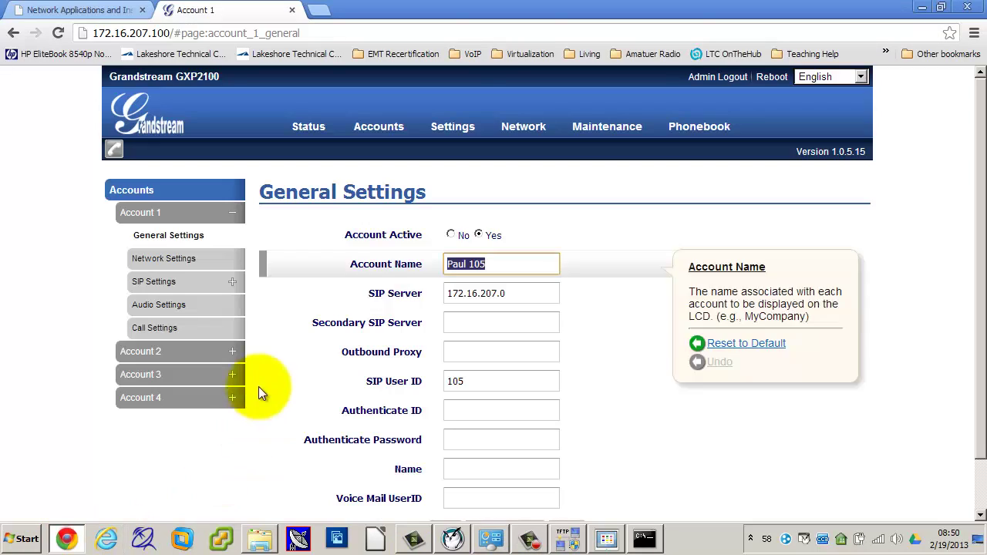
pyautogui.tripleClick(463, 264)
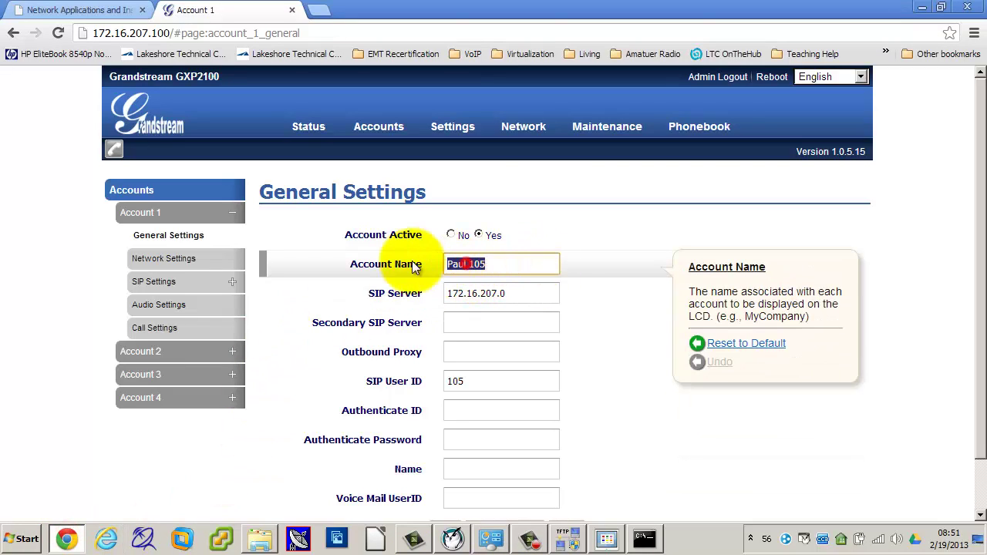
pyautogui.click(467, 263)
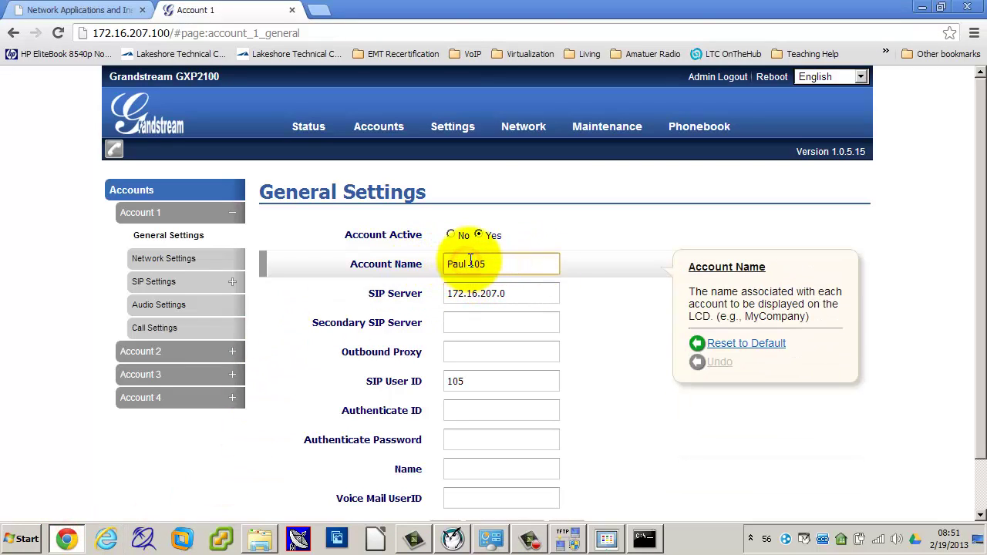
pyautogui.press('BackSpace')
pyautogui.press('BackSpace')
pyautogui.press('BackSpace')
pyautogui.press('BackSpace')
pyautogui.write('Class')
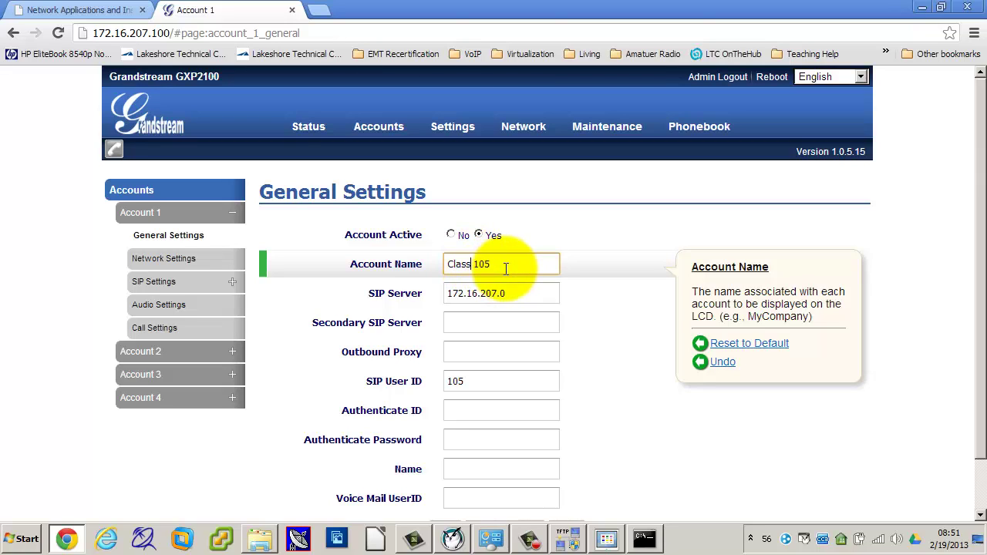
# Step: Verify SIP server 172.16.207.0, user ID 105 and password, then save, apply and minimize Chrome
pyautogui.click(463, 291)
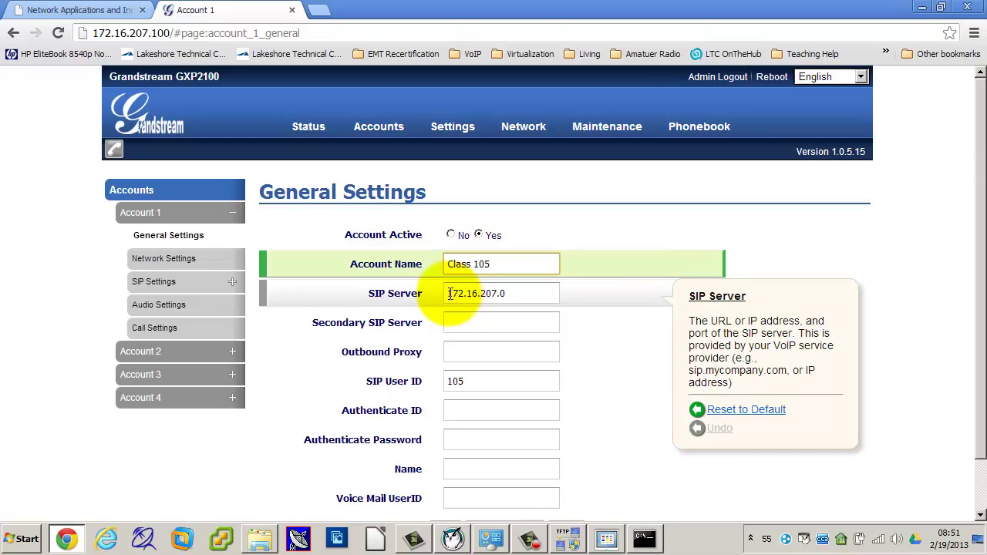
pyautogui.click(450, 293)
pyautogui.moveTo(449, 293); pyautogui.dragTo(517, 293)
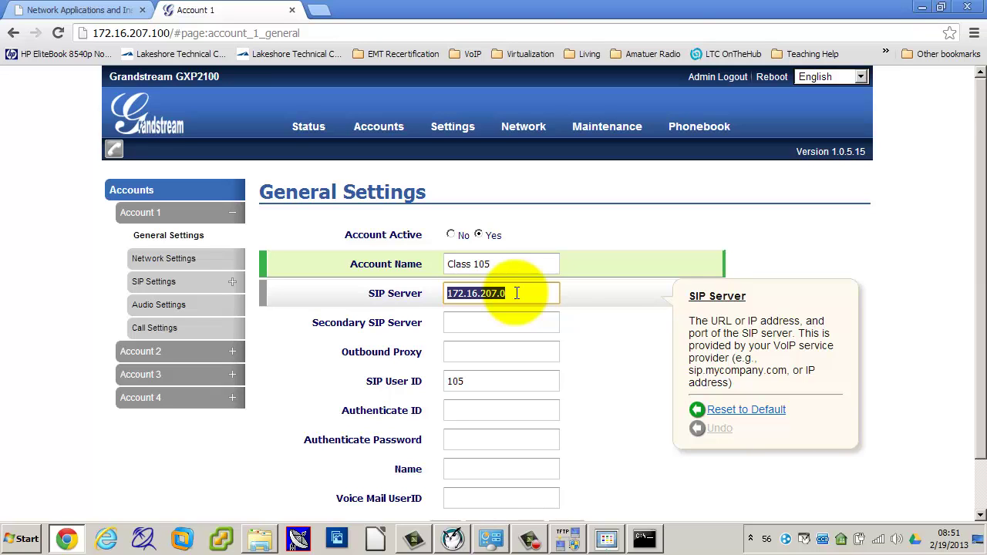
pyautogui.scroll(-1, 616, 374)
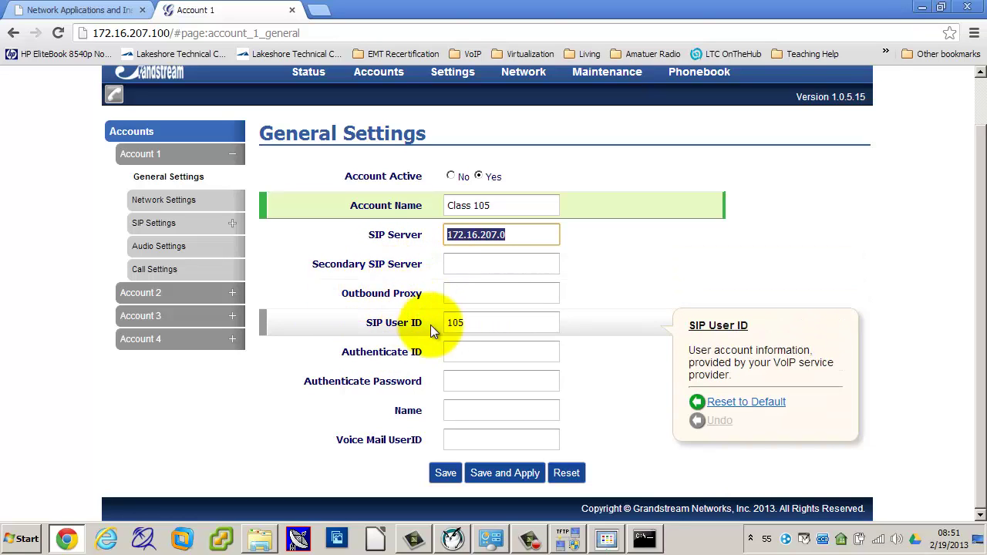
pyautogui.doubleClick(474, 322)
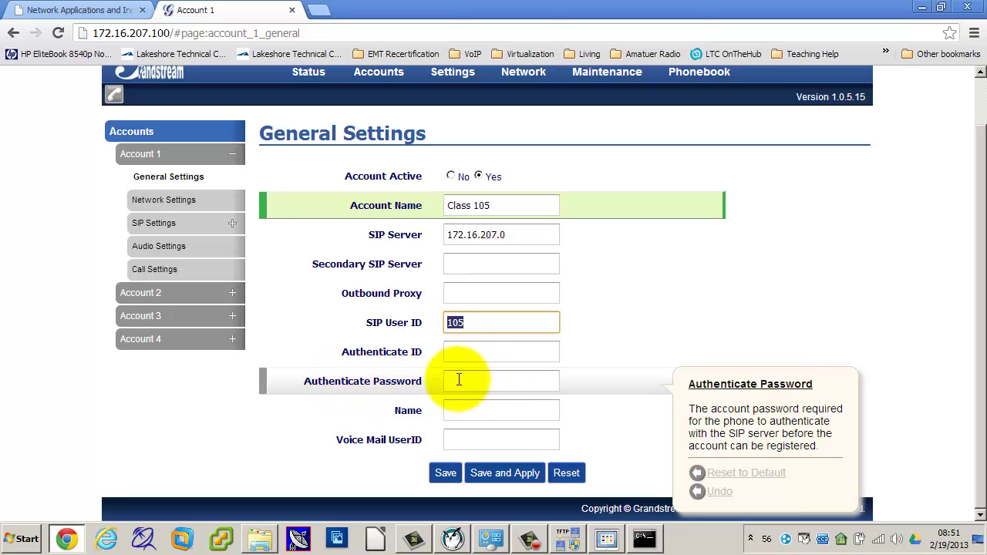
pyautogui.click(455, 381)
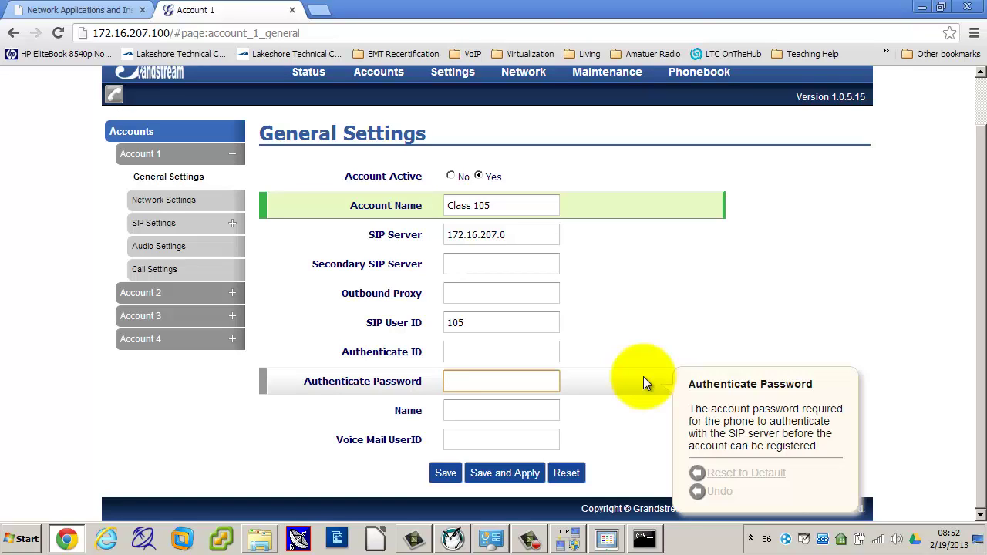
pyautogui.click(510, 474)
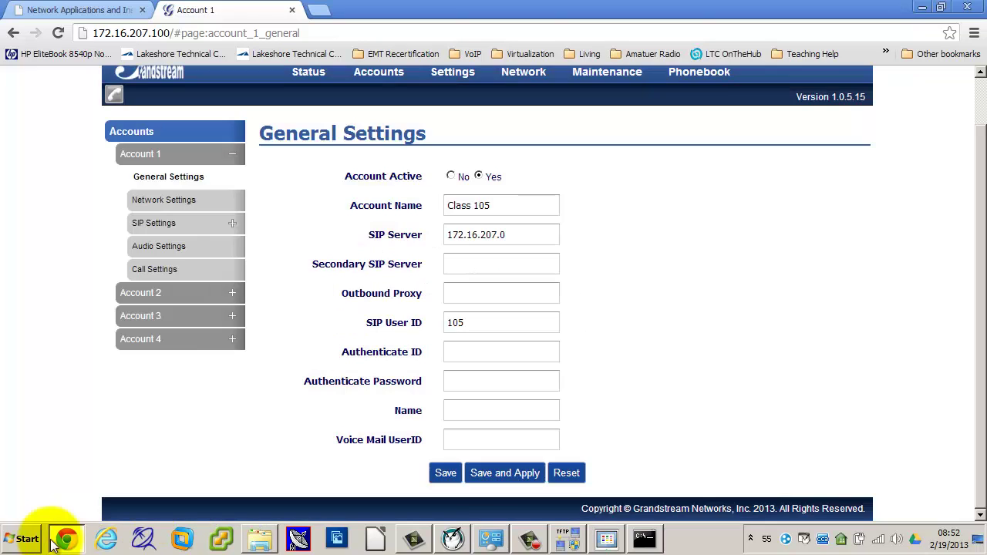
pyautogui.click(62, 541)
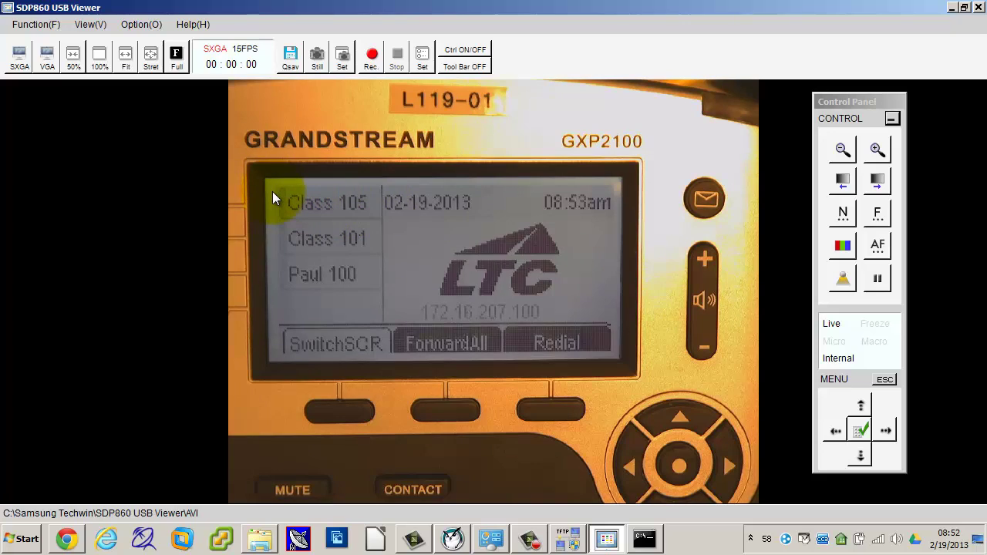
# Step: Check the phone display in the SDP860 viewer, then return to Account 1's settings page
pyautogui.click(530, 539)
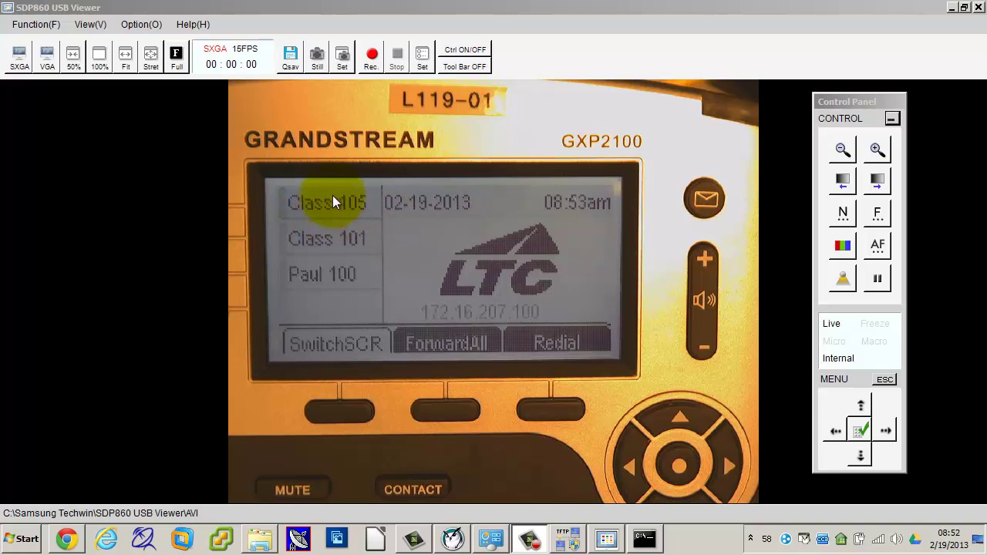
pyautogui.click(66, 538)
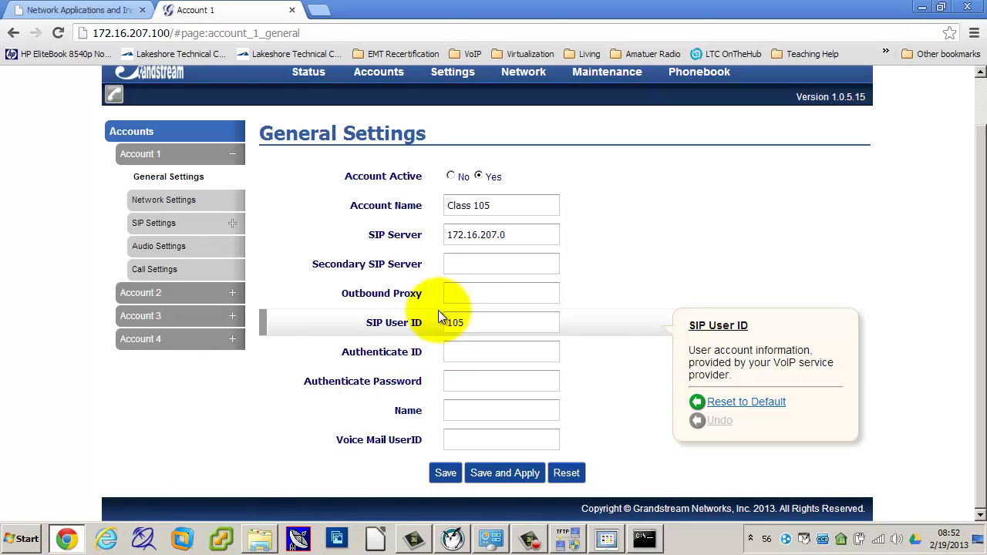
# Step: Replace the Account Name 'Class 105' with a person's first name
pyautogui.tripleClick(509, 202)
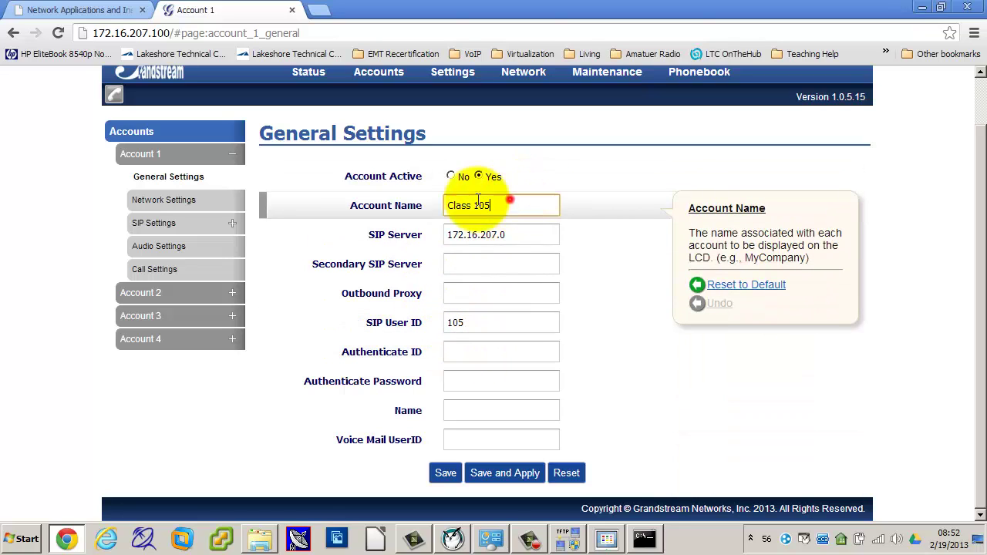
pyautogui.write('Tom')
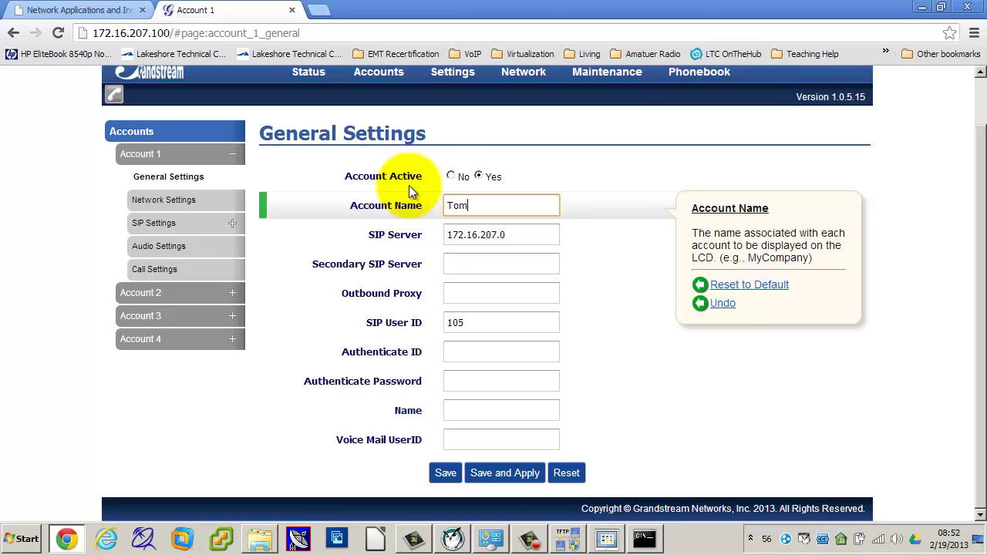
pyautogui.doubleClick(498, 210)
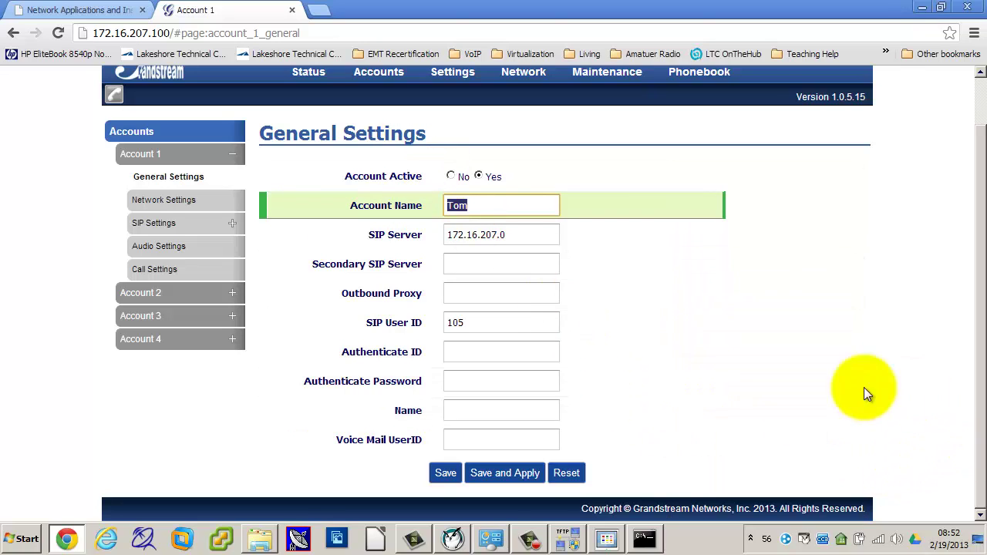
# Step: Reset the page to defaults, then enter Account Name 'Class 105' and SIP server 172.16.207.0
pyautogui.click(566, 473)
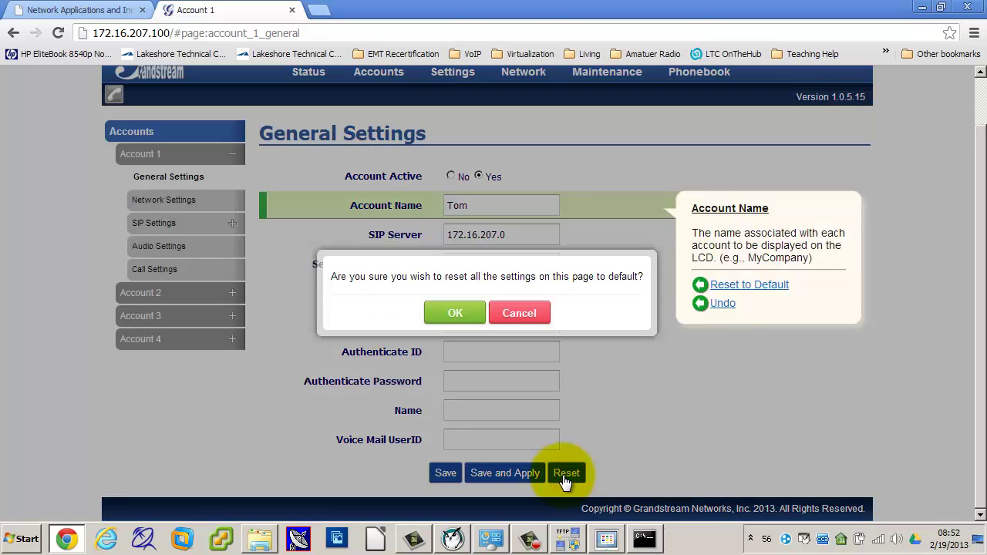
pyautogui.click(462, 313)
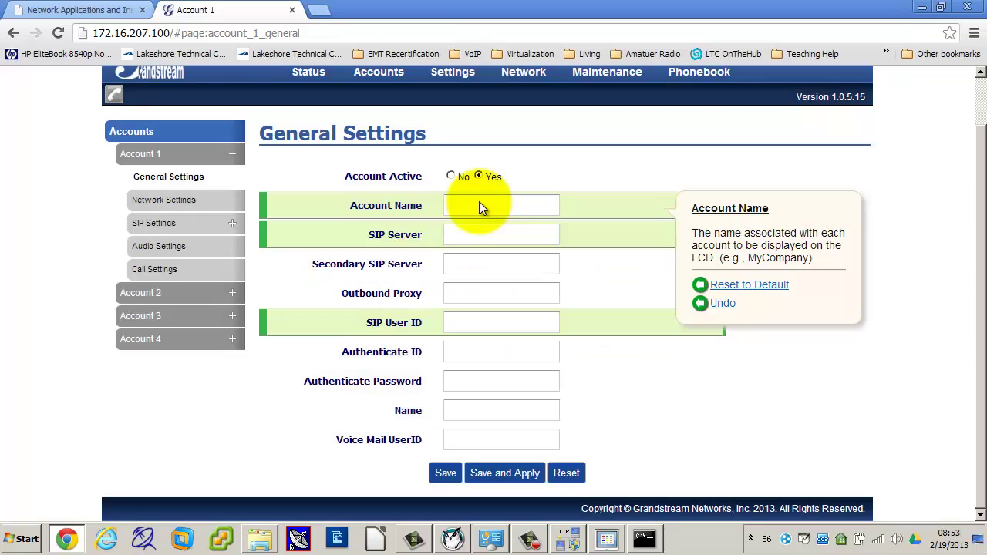
pyautogui.click(479, 203)
pyautogui.write('Cla')
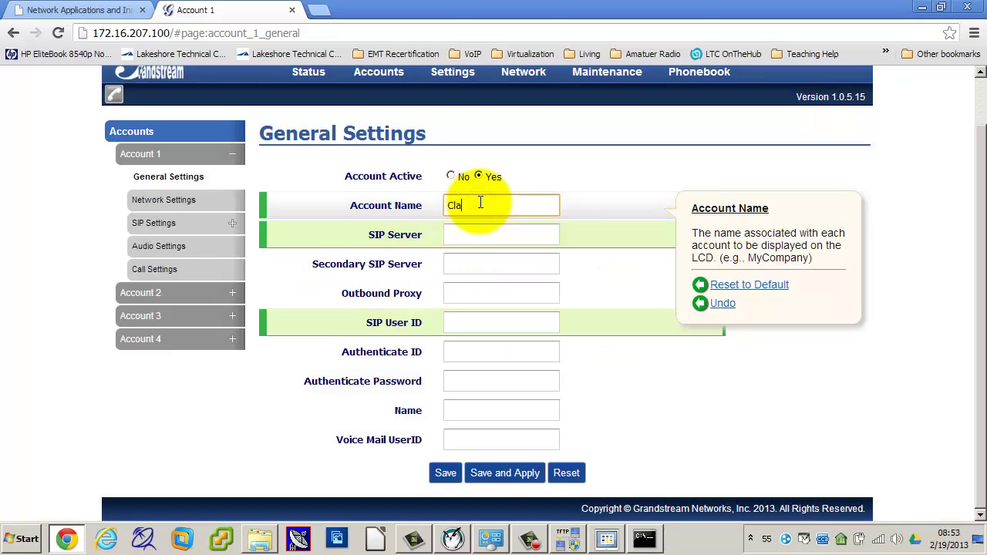
pyautogui.write('ss 100')
pyautogui.press('Tab')
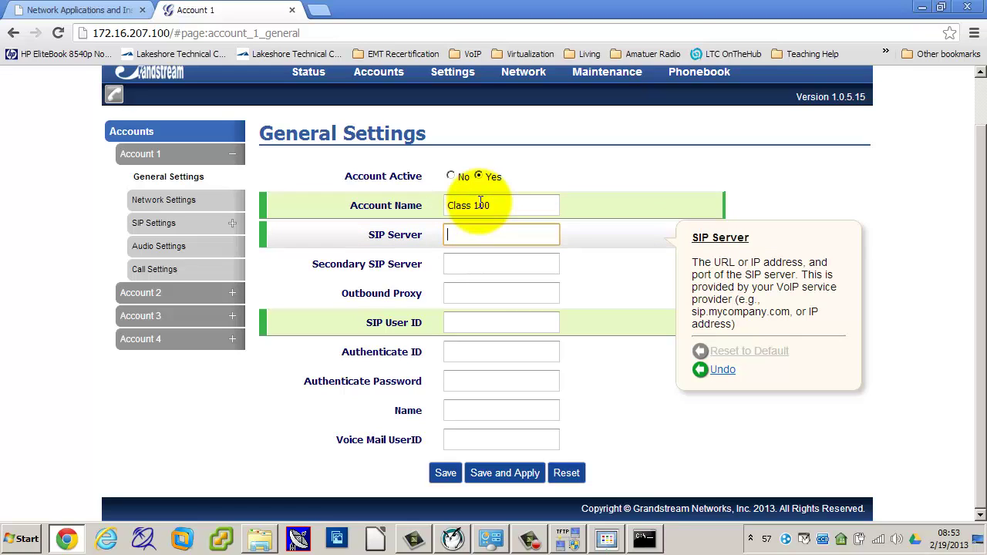
pyautogui.write('172.')
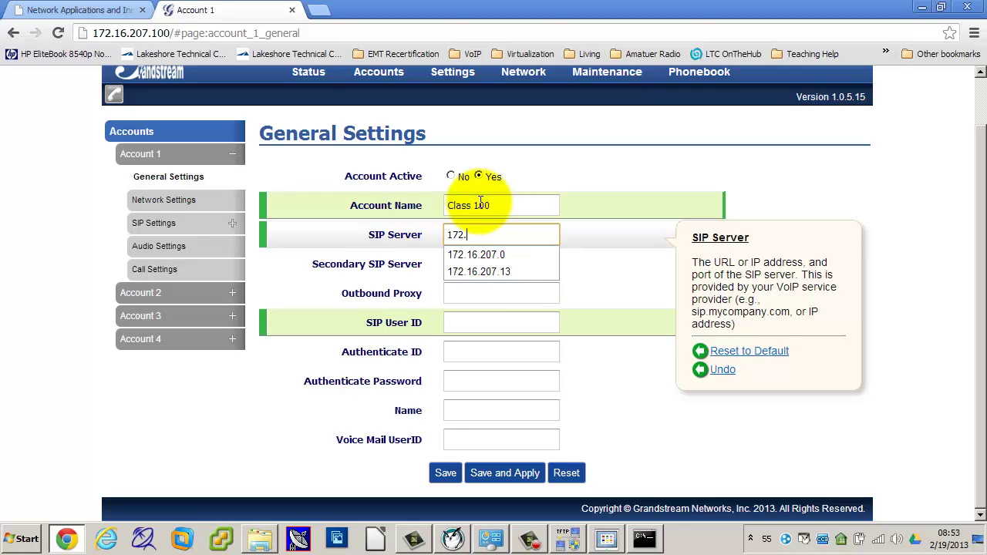
pyautogui.write('16.207.0')
pyautogui.press('Tab')
pyautogui.press('Tab')
pyautogui.press('Tab')
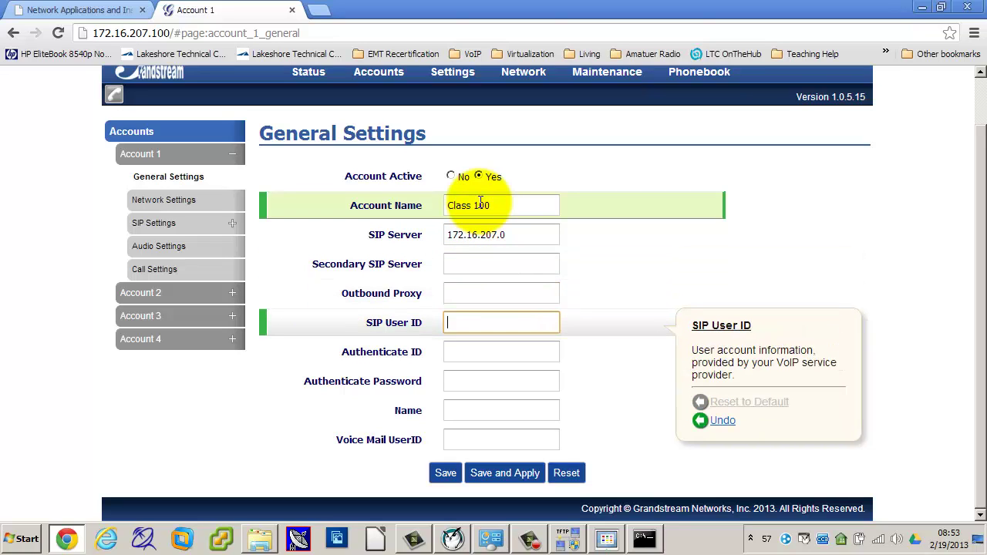
pyautogui.click(500, 205)
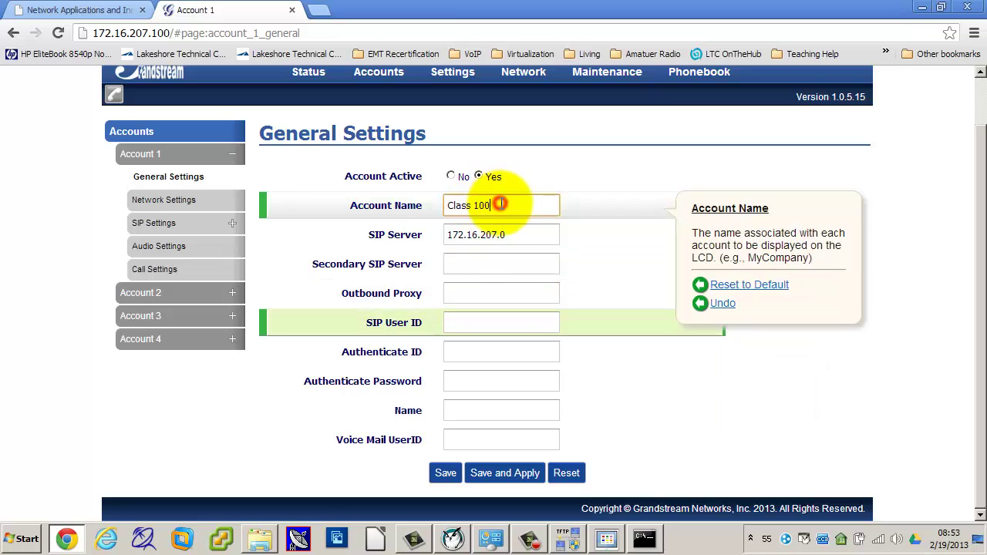
pyautogui.press('BackSpace')
pyautogui.write('5')
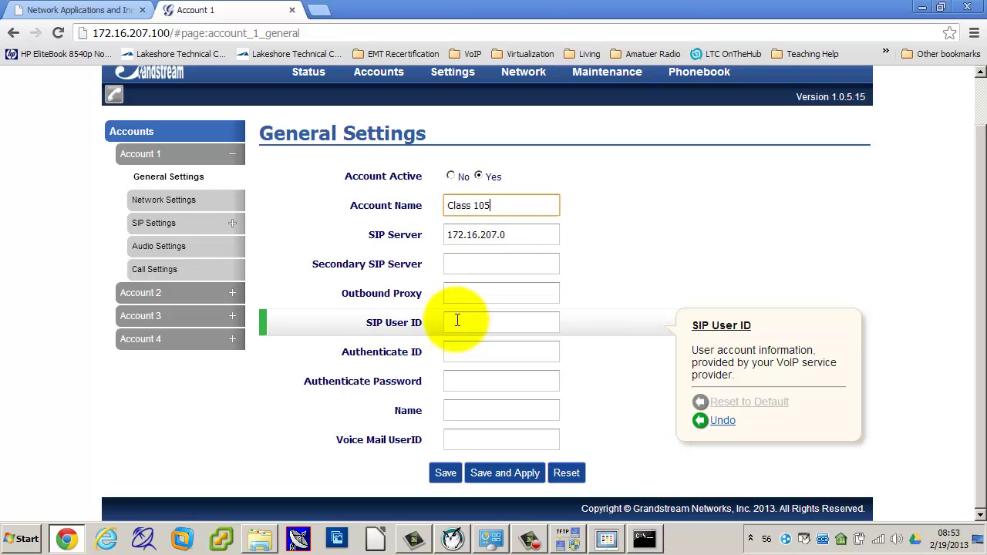
# Step: Enter SIP User ID 105 and an authentication password, then save, apply and minimize Chrome
pyautogui.click(457, 323)
pyautogui.write('105')
pyautogui.press('Tab')
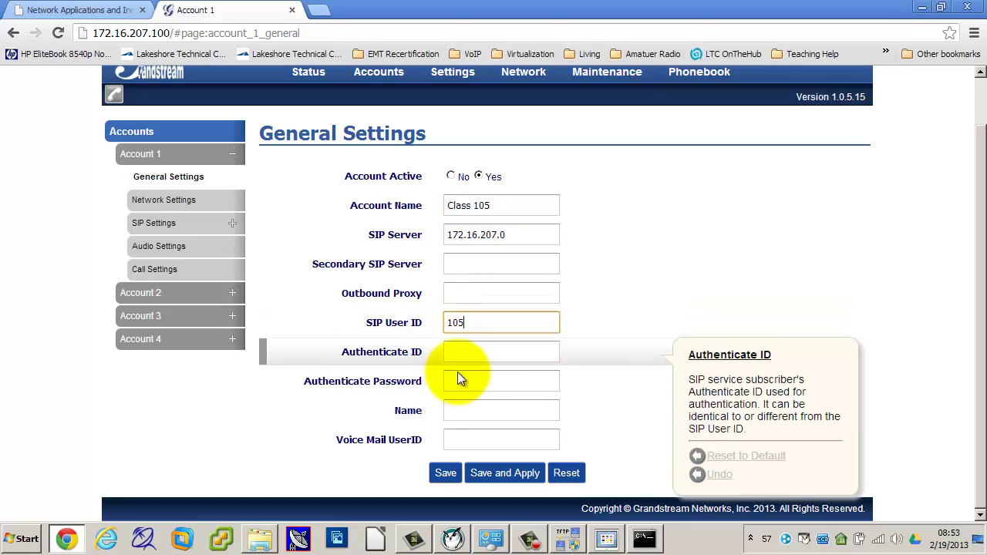
pyautogui.click(460, 381)
pyautogui.write('class105')
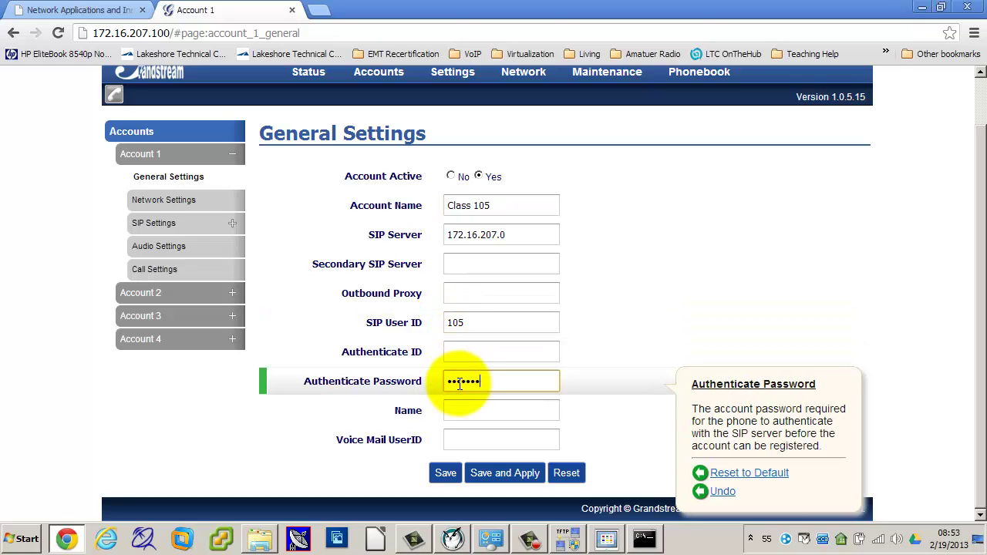
pyautogui.click(480, 481)
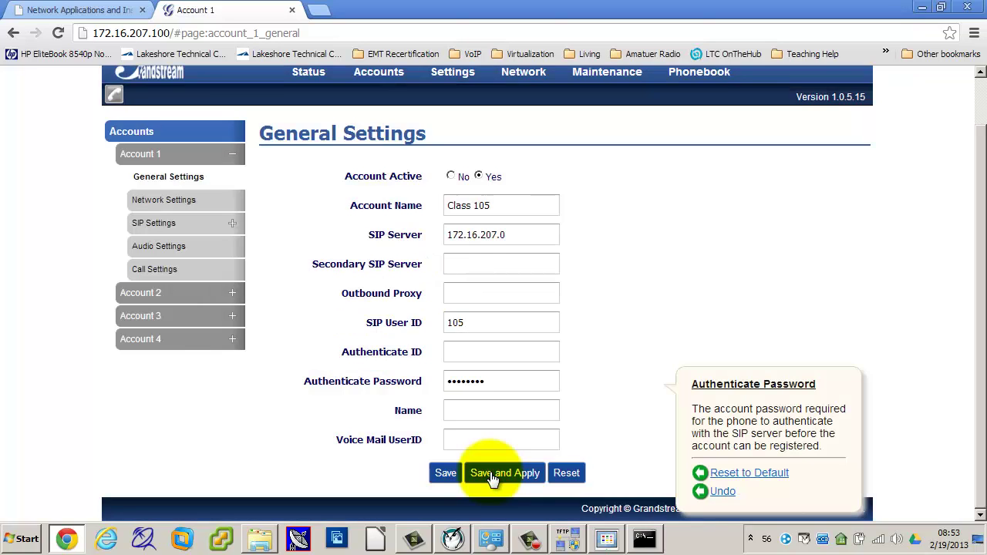
pyautogui.click(68, 538)
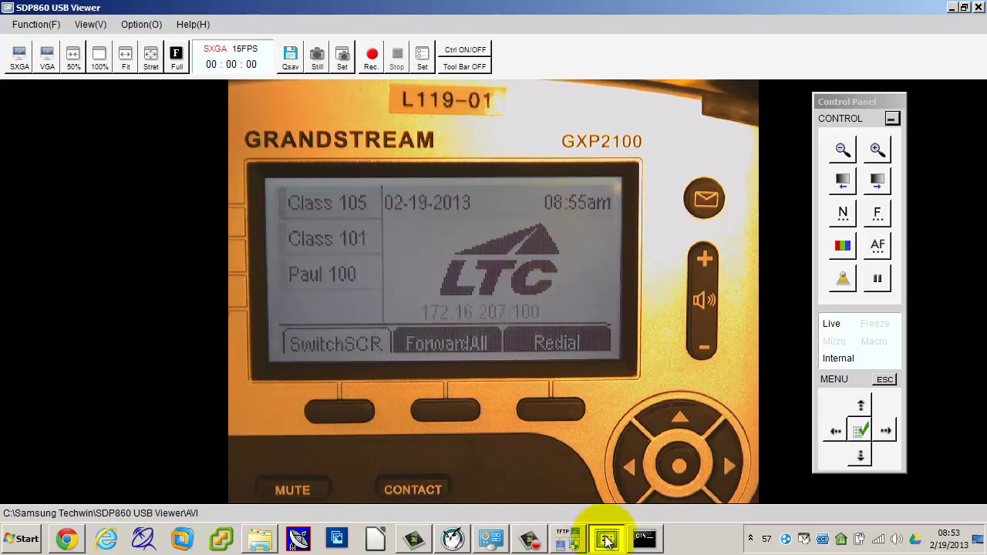
# Step: After checking the phone display, bring Chrome with Account 1's settings back to the front
pyautogui.moveTo(607, 540)
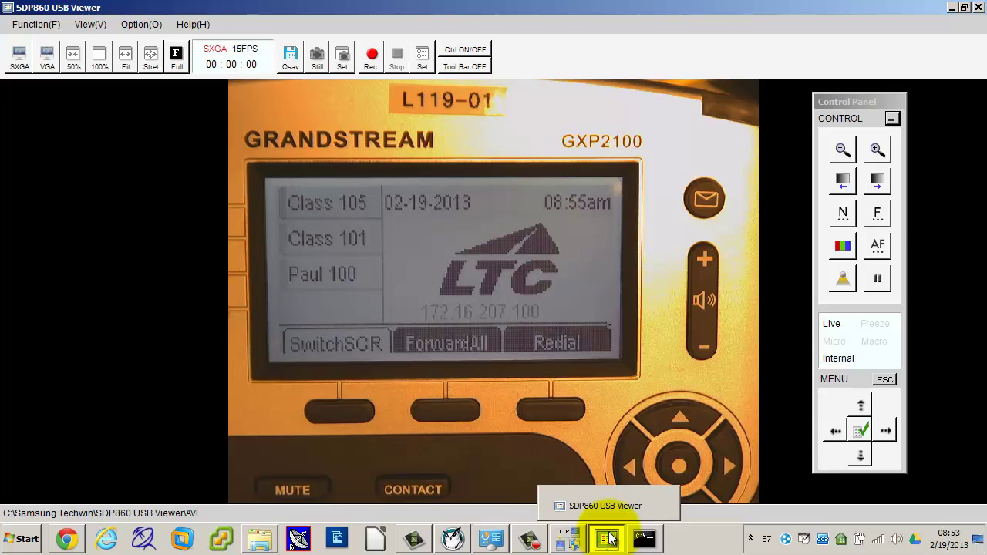
pyautogui.click(66, 540)
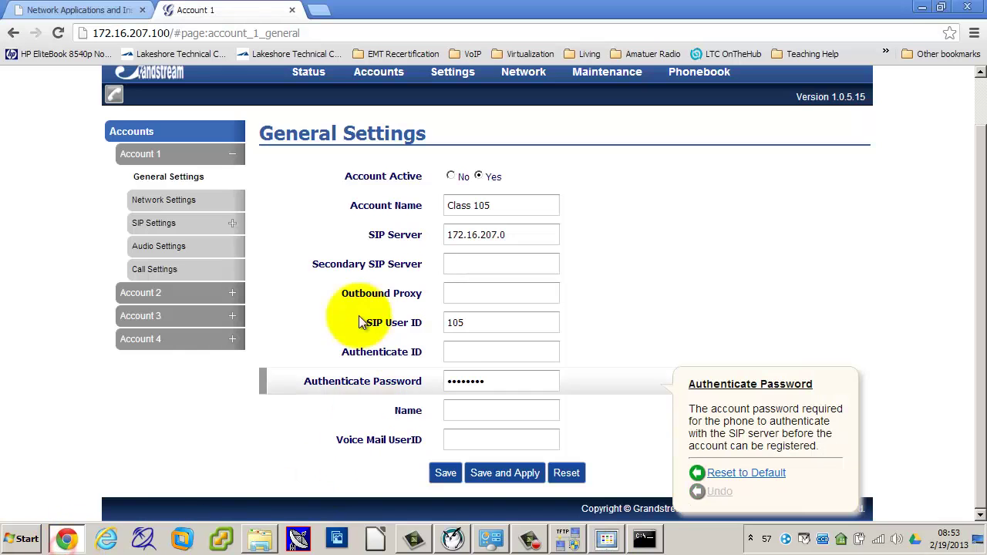
# Step: Open the phone's account Status page
pyautogui.scroll(2, 301, 170)
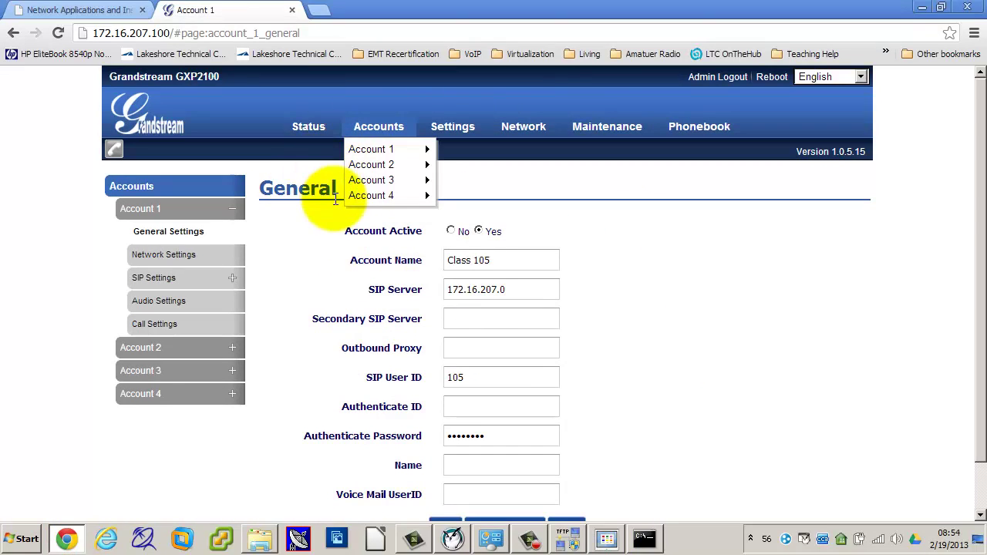
pyautogui.click(314, 128)
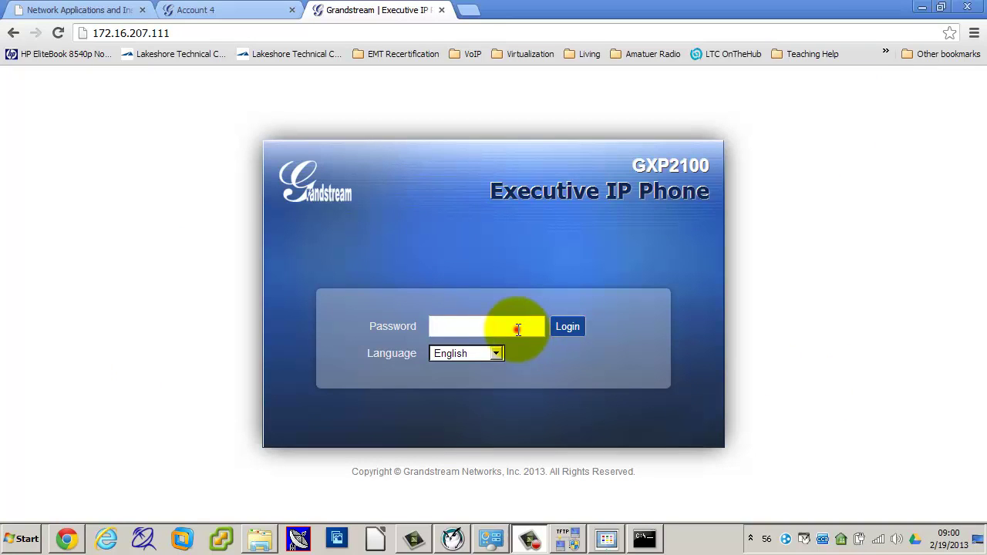
# Step: Log into the second phone's web interface with its password
pyautogui.click(518, 330)
pyautogui.write('admin')
pyautogui.press('Return')
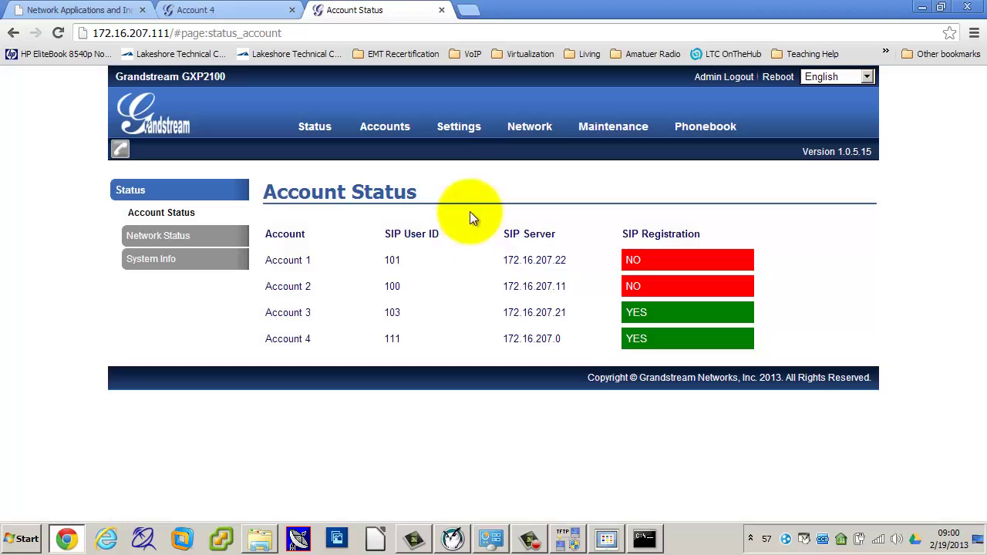
# Step: Open Network Basic Settings and scroll to DNS servers 8.8.8.8 and 8.8.4.4
pyautogui.moveTo(462, 125)
pyautogui.moveTo(529, 126)
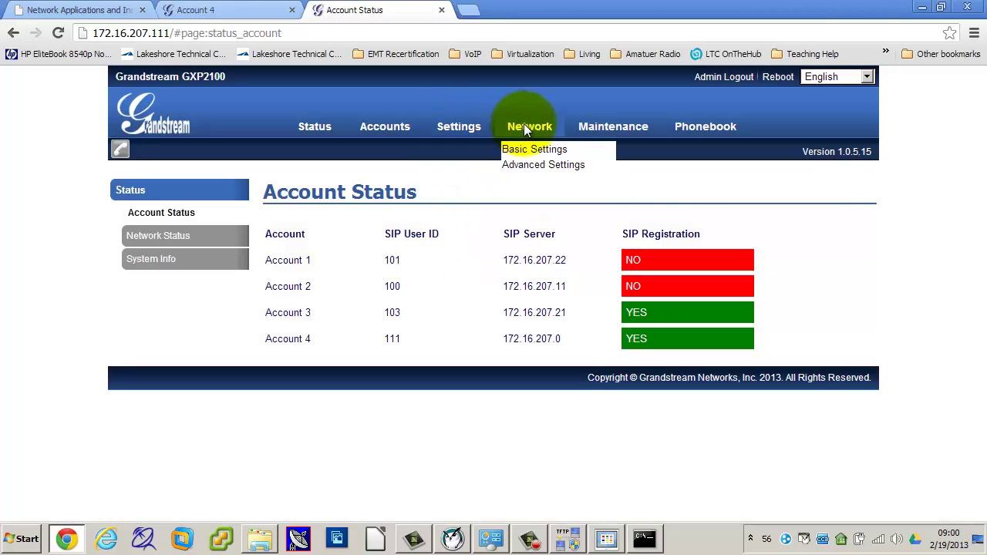
pyautogui.click(526, 149)
pyautogui.scroll(-4, 646, 363)
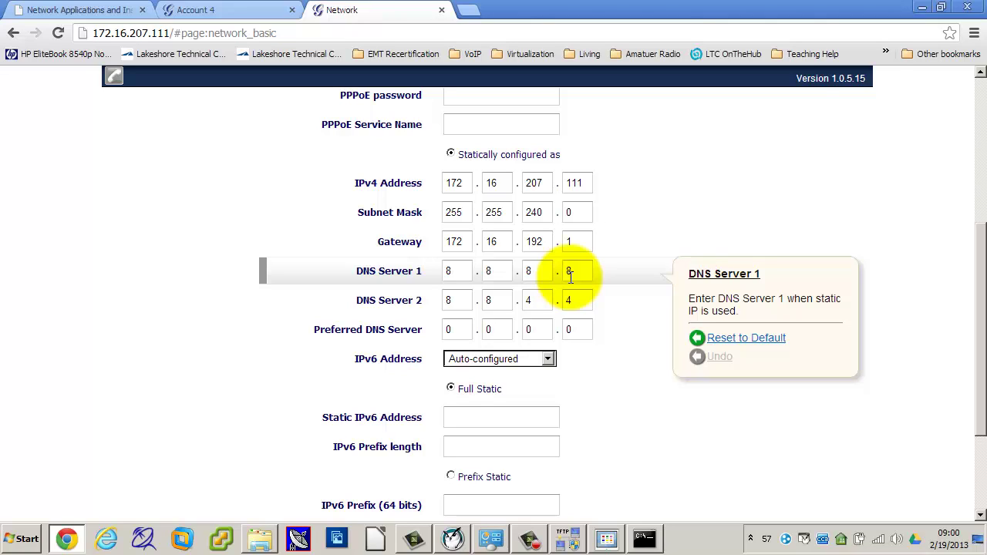
# Step: Set DNS Server 1 to 172.16.16.140 and clear DNS Server 2 to 0.0.0.0
pyautogui.click(467, 274)
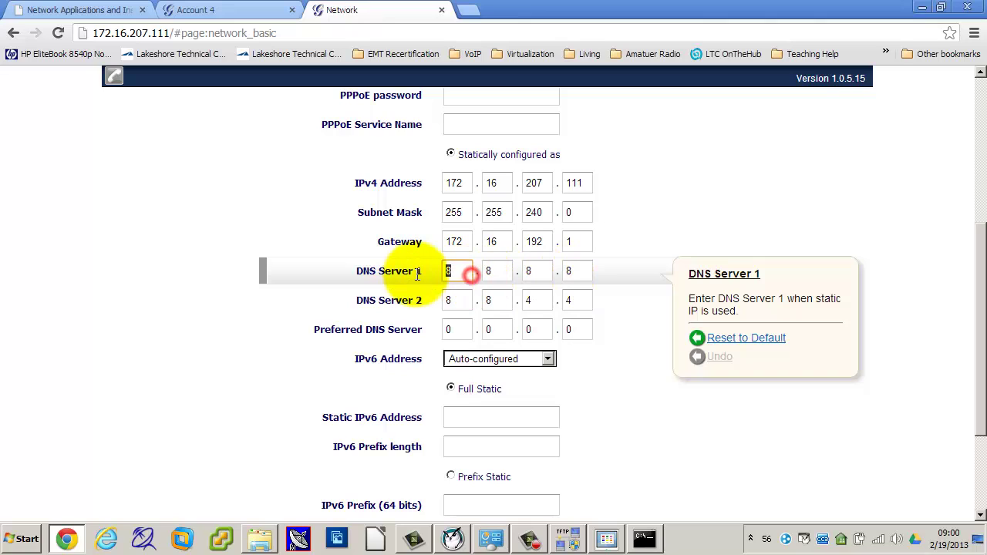
pyautogui.write('172.16.16')
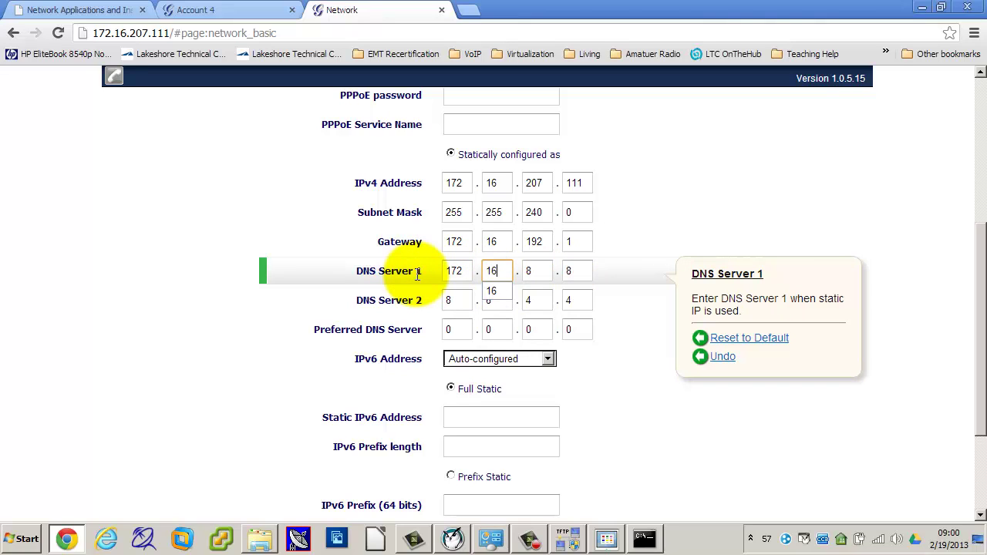
pyautogui.write('.140')
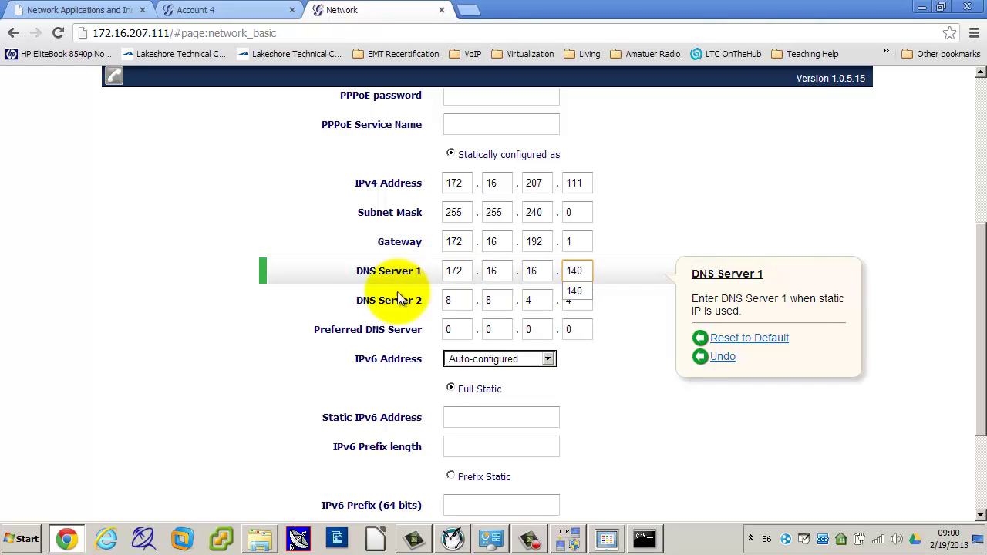
pyautogui.click(461, 302)
pyautogui.write('0')
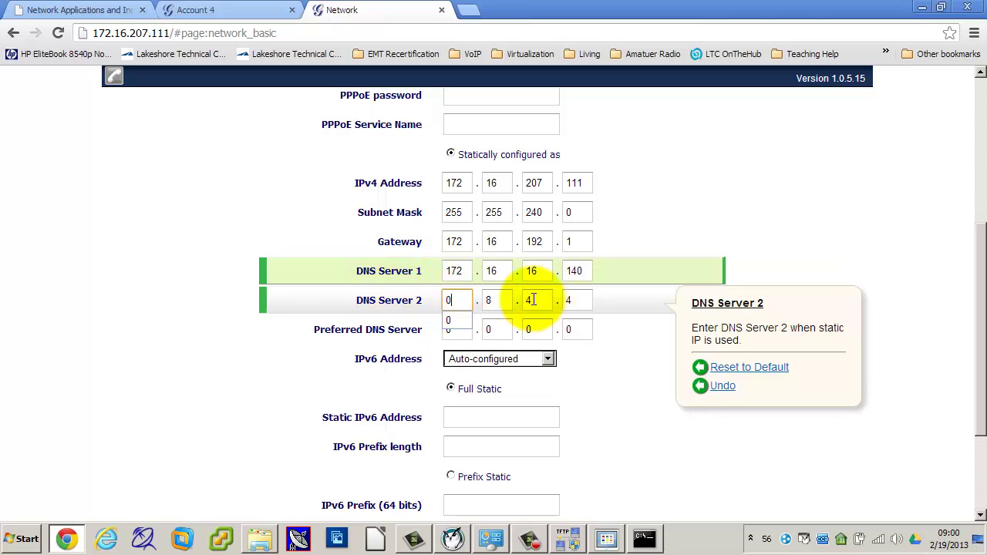
pyautogui.click(507, 300)
pyautogui.write('0')
pyautogui.click(538, 300)
pyautogui.write('0')
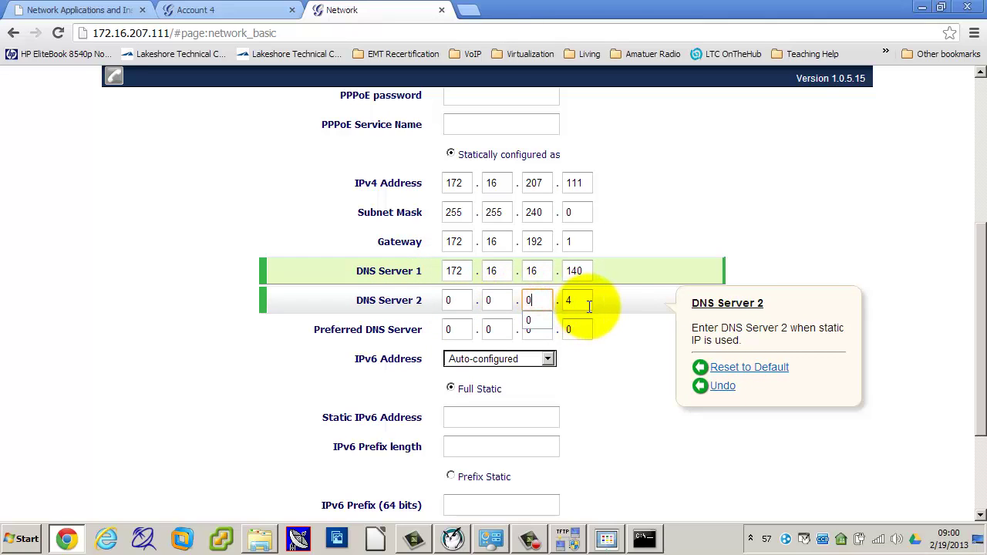
pyautogui.click(578, 300)
pyautogui.write('0')
pyautogui.click(146, 295)
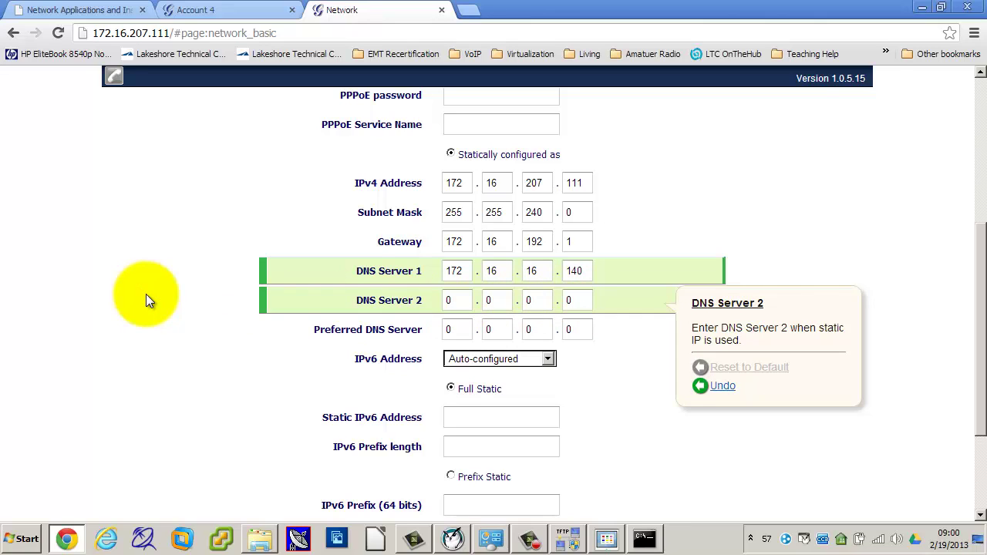
# Step: Enter DNS Server 2 as 172.16.16.141, correcting the mistyped octets, and dismiss the help note
pyautogui.click(455, 300)
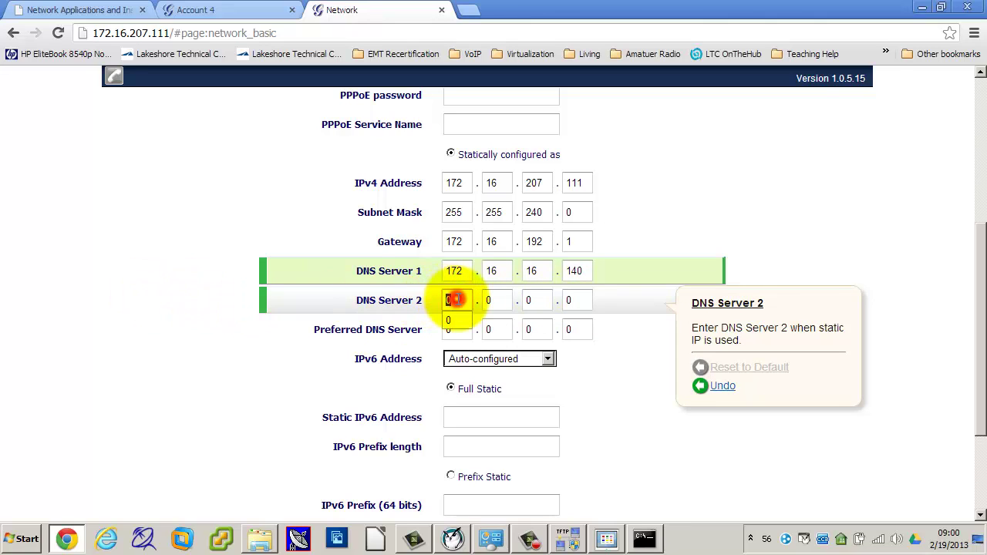
pyautogui.write('172.16')
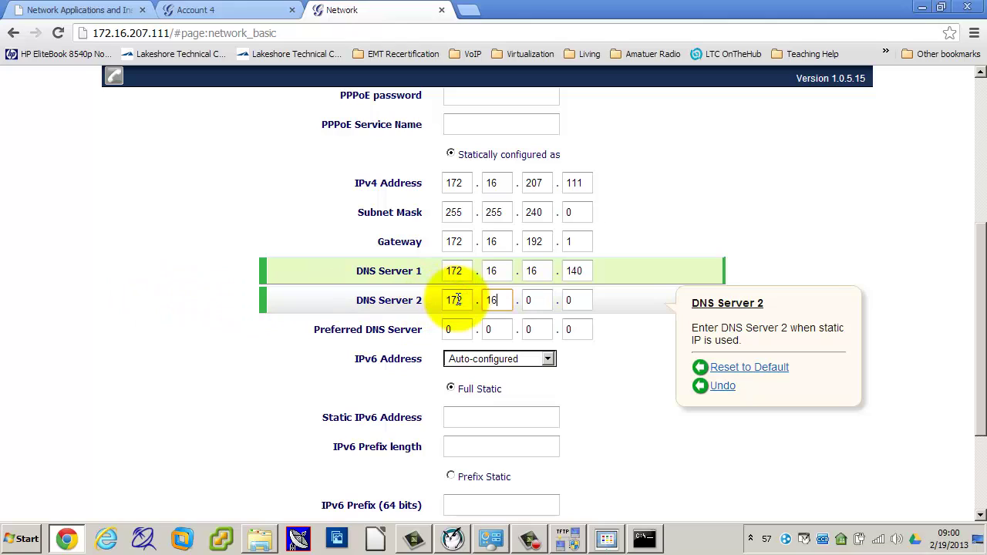
pyautogui.write('.161.')
pyautogui.hotkey('shift', 'Tab')
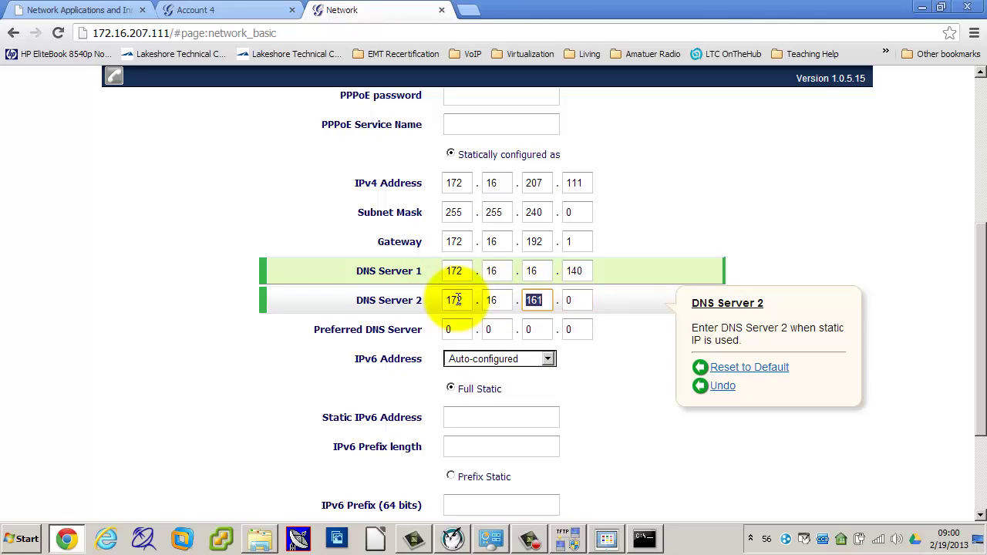
pyautogui.write('16.')
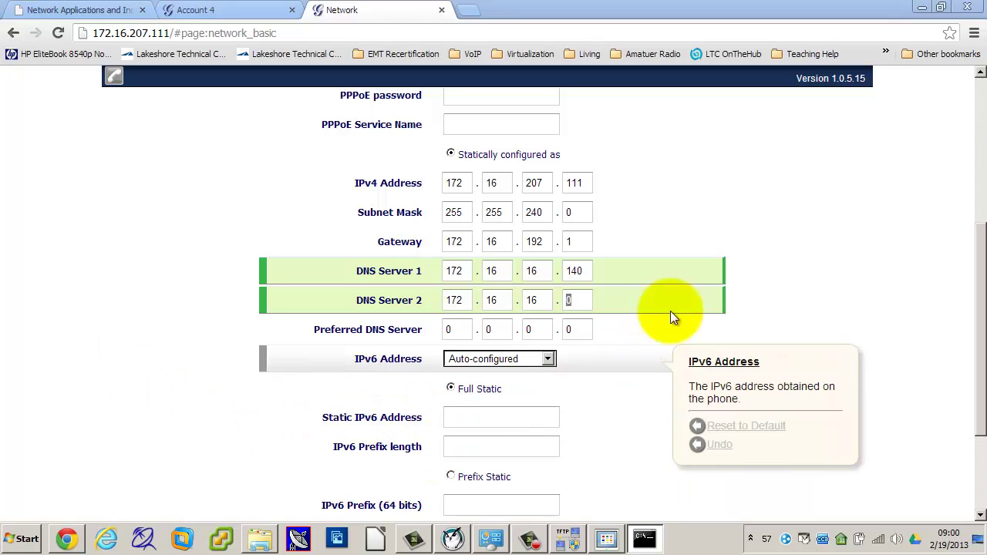
pyautogui.click(581, 296)
pyautogui.press('BackSpace')
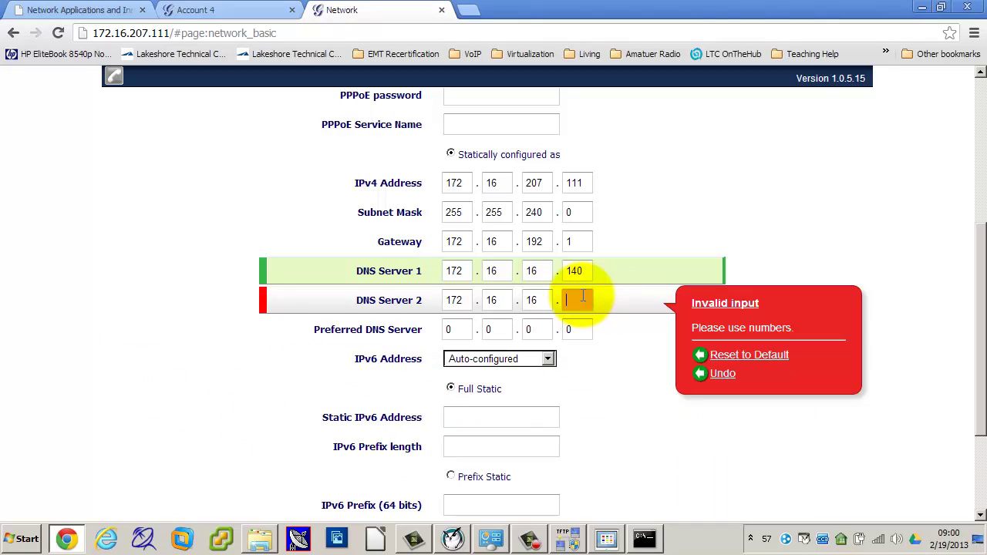
pyautogui.write('141')
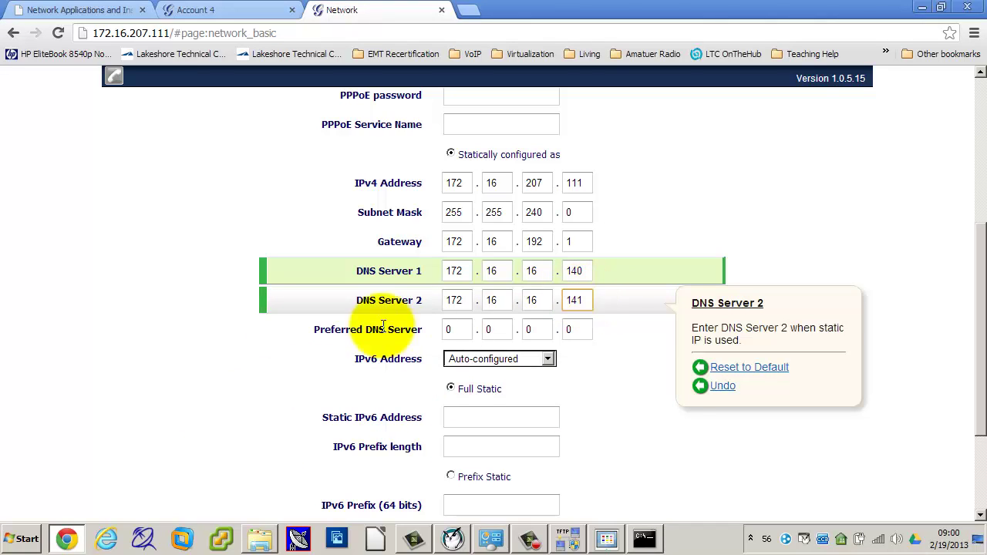
pyautogui.click(141, 325)
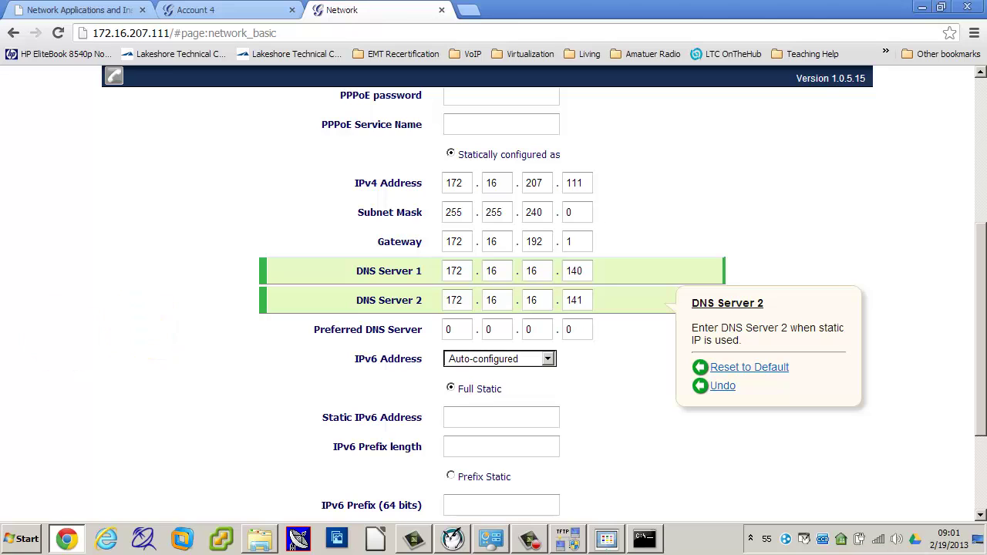
pyautogui.click(202, 361)
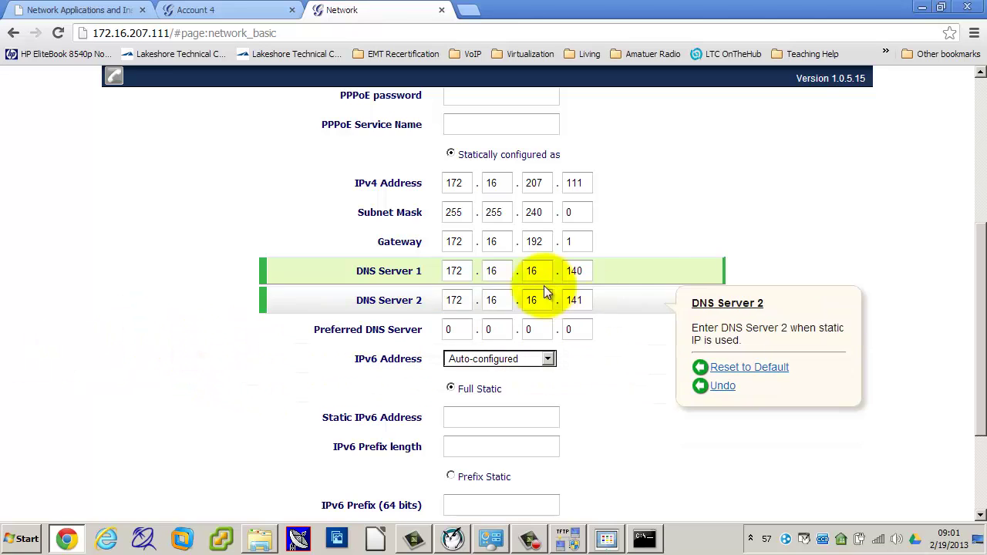
pyautogui.moveTo(456, 282)
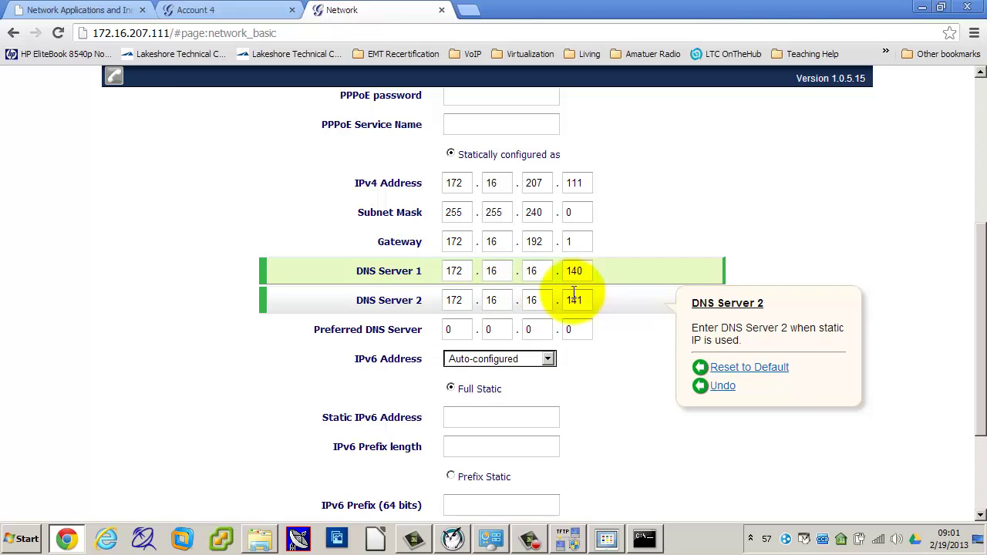
pyautogui.moveTo(477, 308)
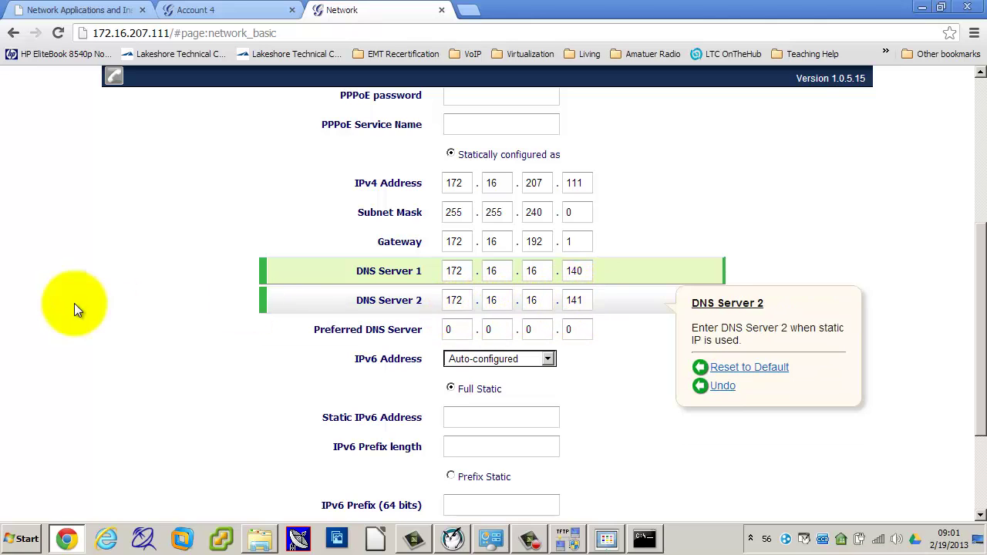
pyautogui.click(126, 316)
pyautogui.scroll(5, 130, 322)
# Step: Set Idle Screen XML Download to 'Enabled, use TFTP' and save and apply
pyautogui.moveTo(470, 127)
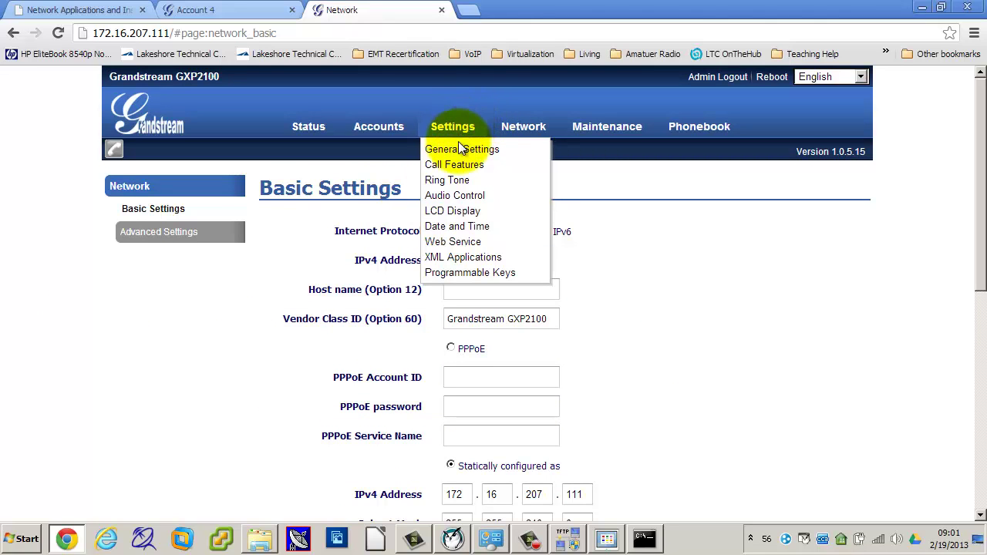
pyautogui.click(454, 255)
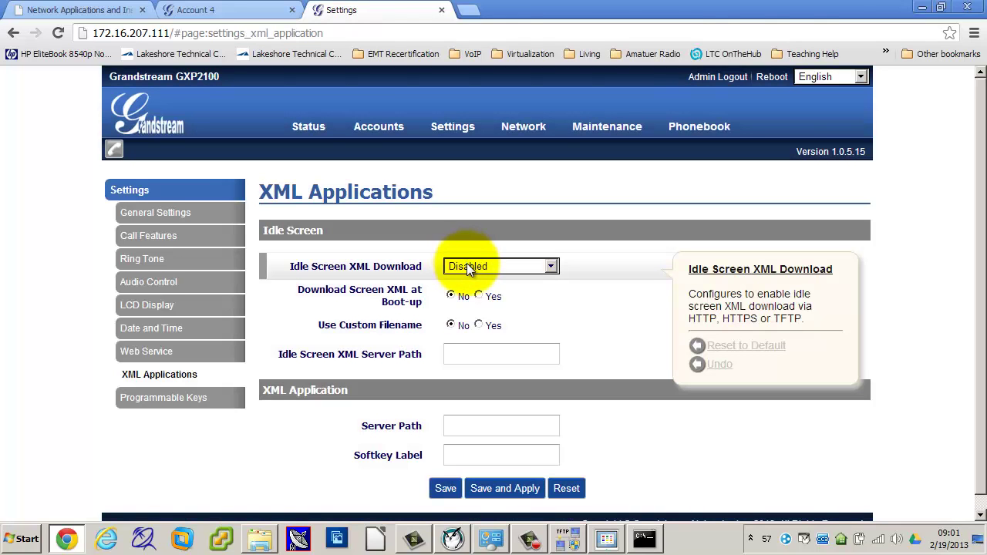
pyautogui.click(468, 267)
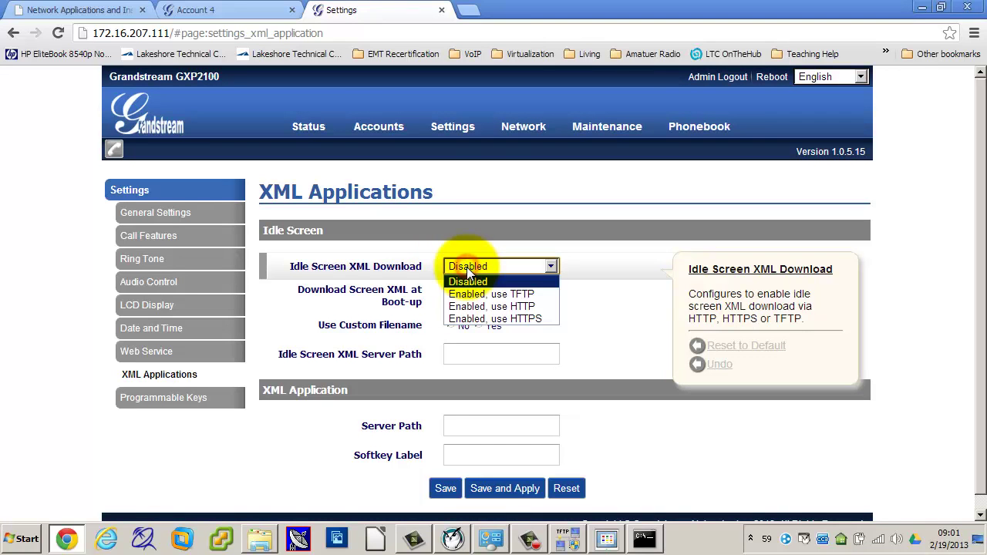
pyautogui.click(468, 293)
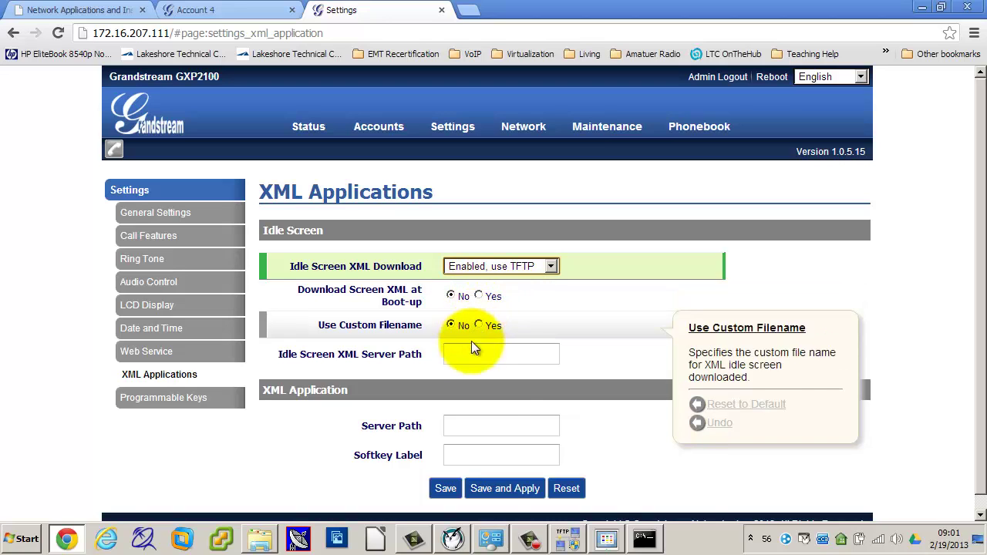
pyautogui.click(503, 488)
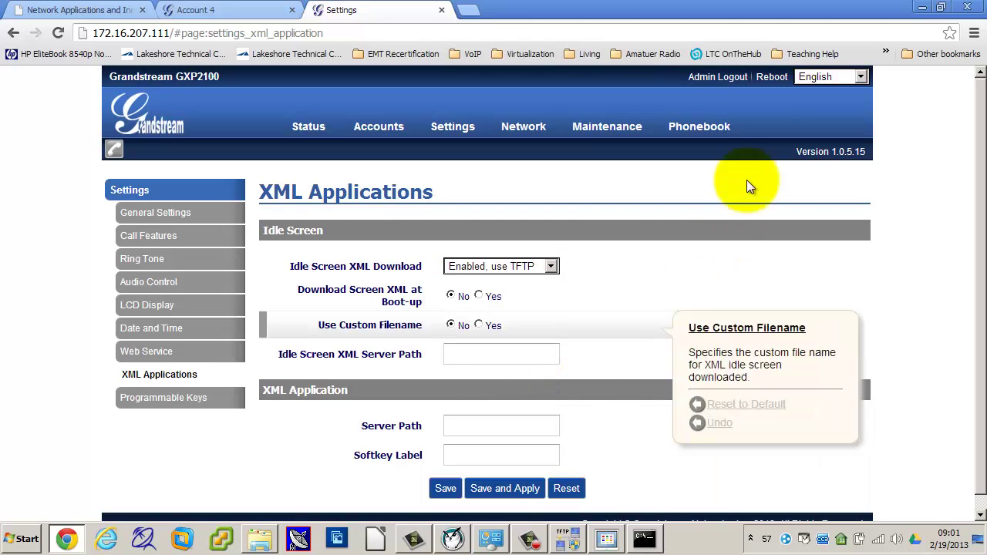
# Step: Set screen XML download at boot-up to Yes and reboot the phone
pyautogui.click(479, 295)
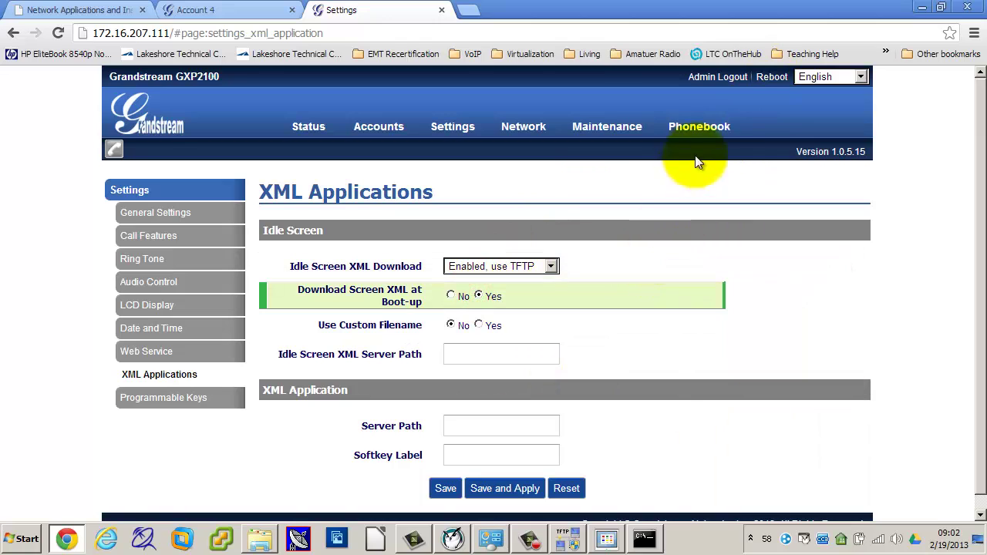
pyautogui.click(768, 78)
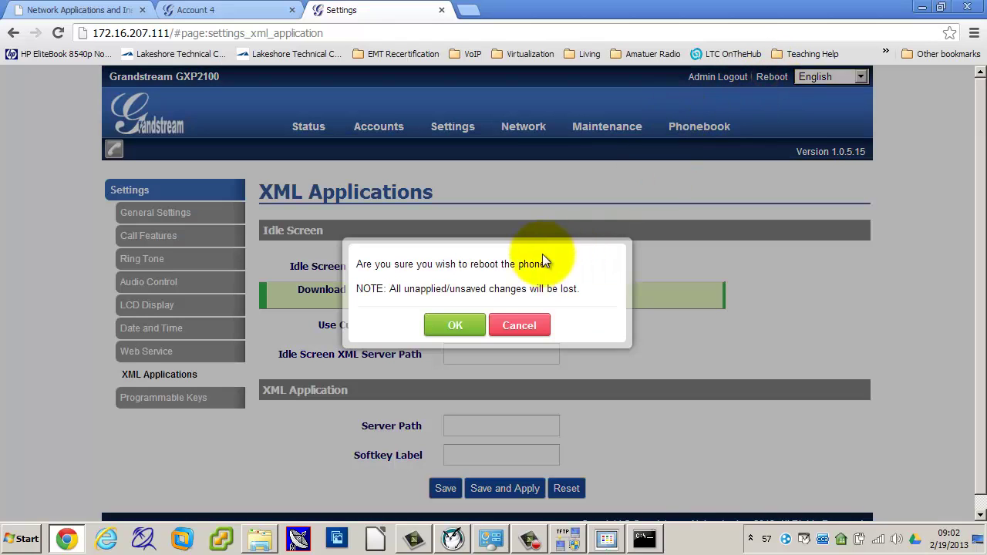
pyautogui.click(460, 324)
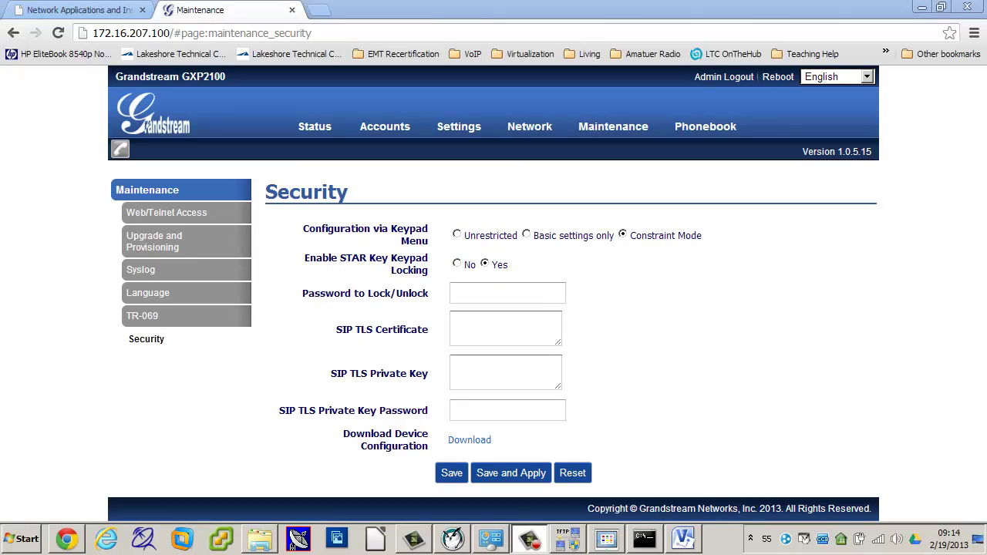
# Step: Search Google for 'sip adapter' in a new tab, then open another blank tab
pyautogui.click(322, 11)
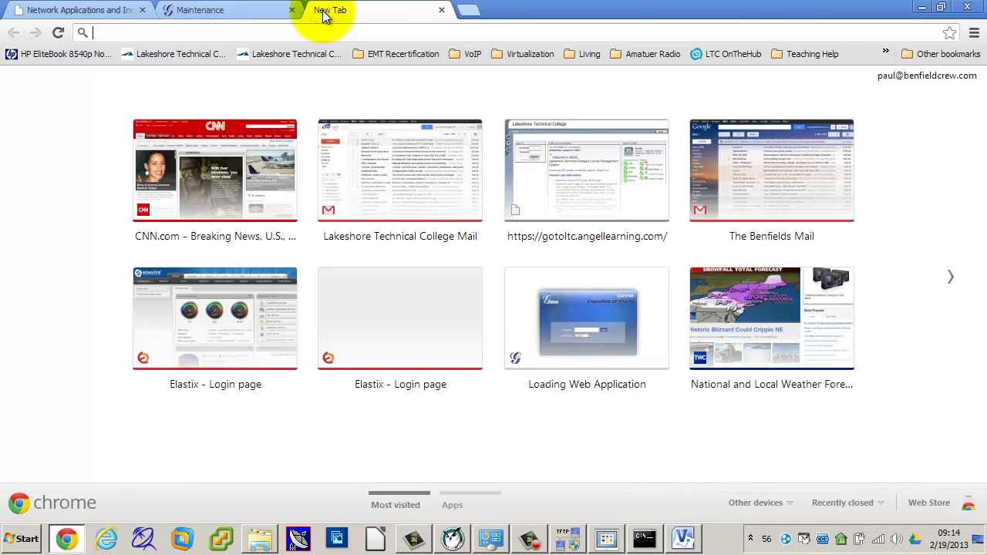
pyautogui.write('sip adap')
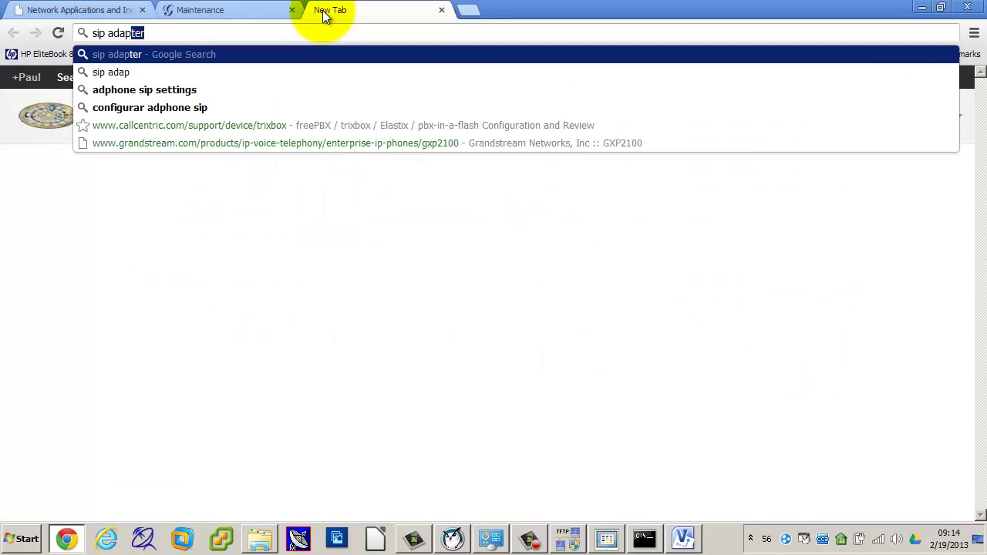
pyautogui.press('Return')
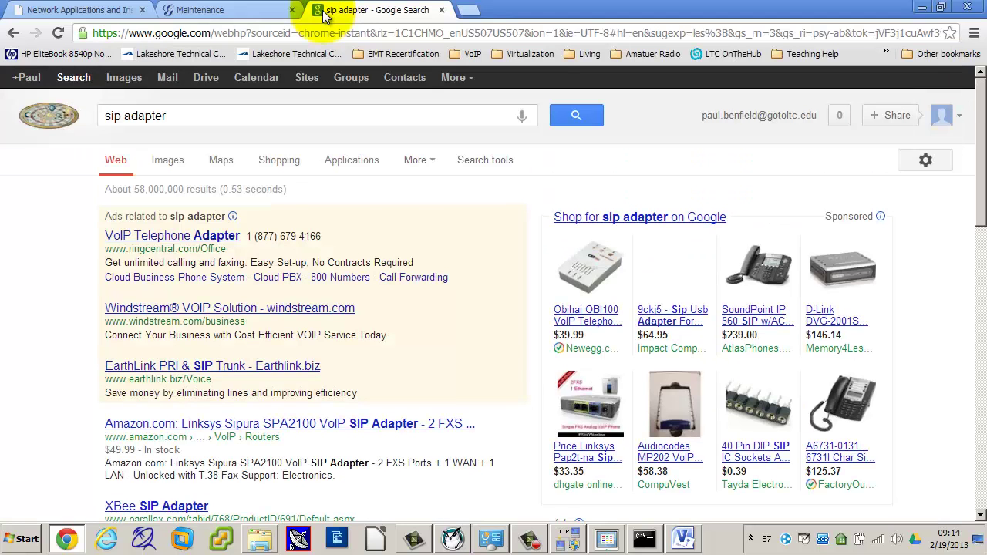
pyautogui.moveTo(851, 268)
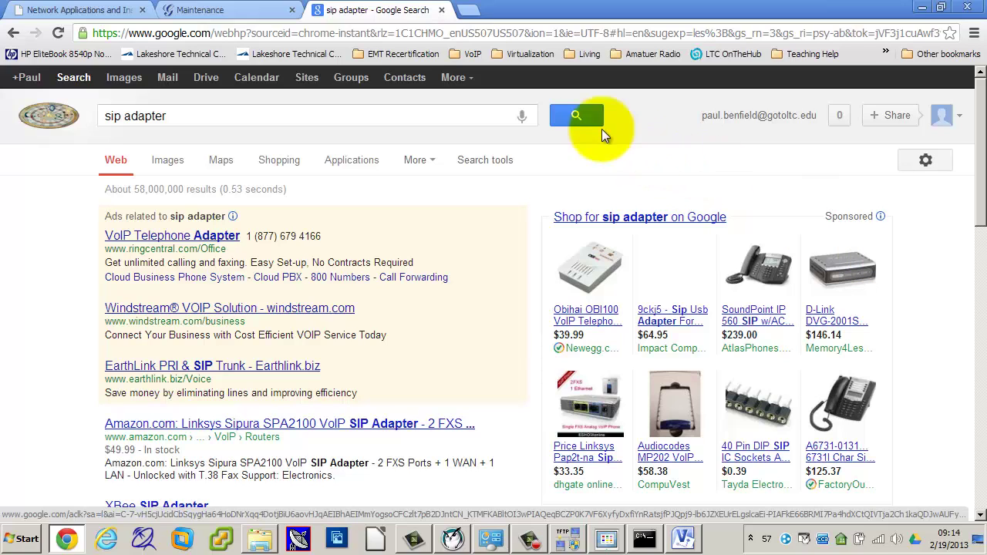
pyautogui.click(468, 11)
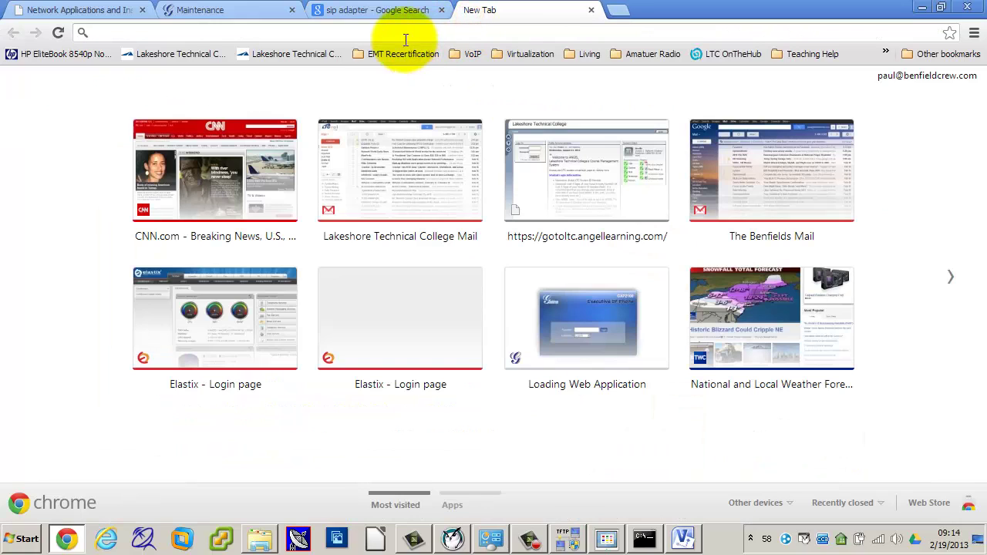
# Step: Load the HandyTone adapter at 10.0.1.100 and log in with the admin password
pyautogui.click(404, 32)
pyautogui.write('10.0.')
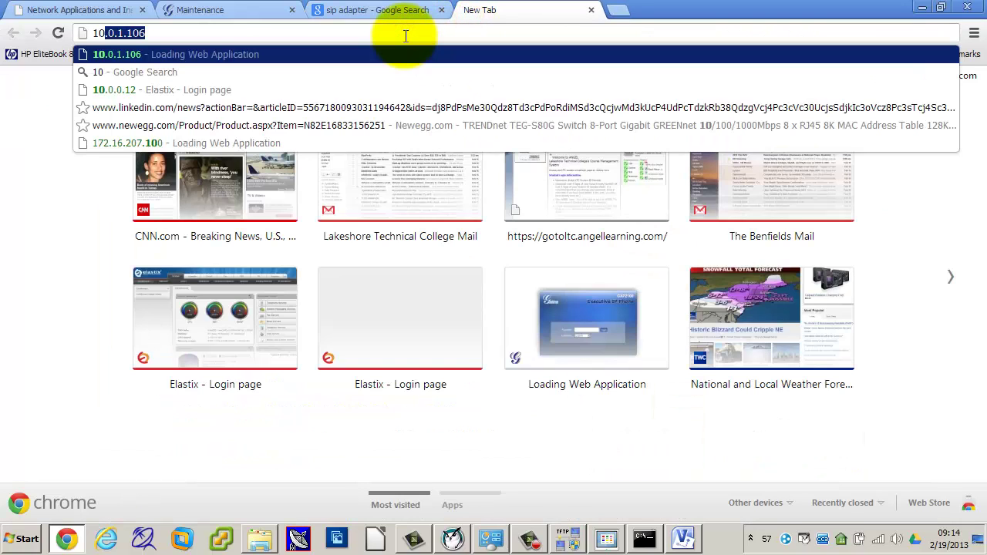
pyautogui.write('1.100')
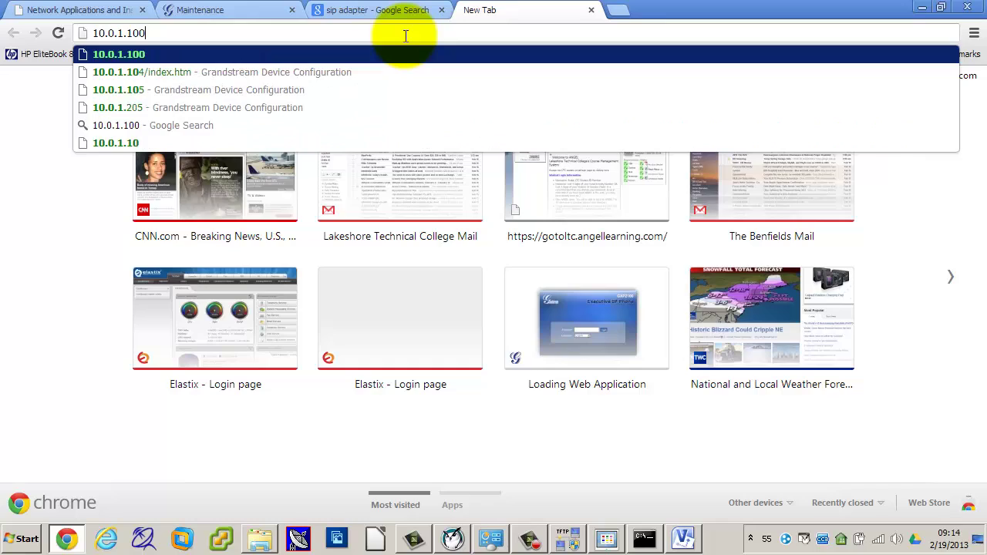
pyautogui.press('Return')
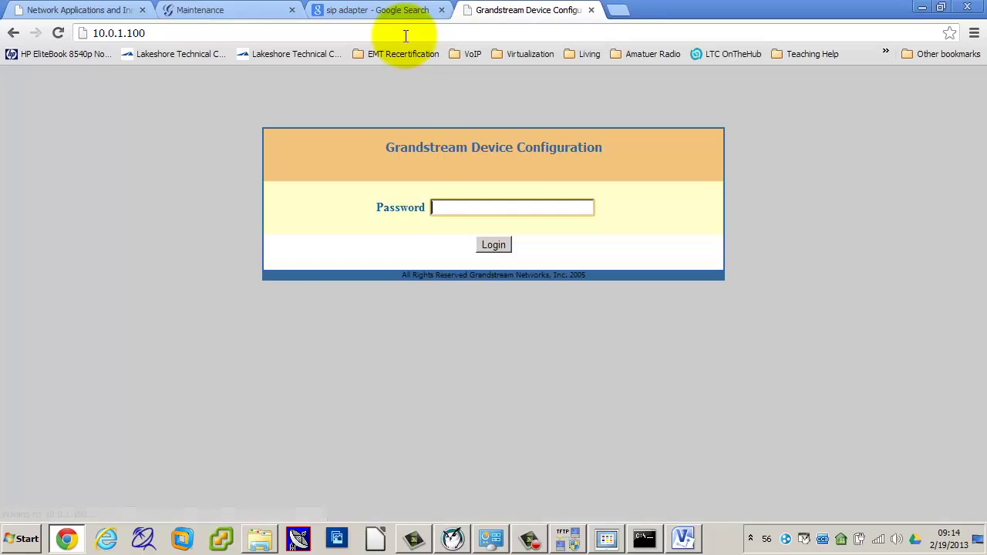
pyautogui.click(466, 204)
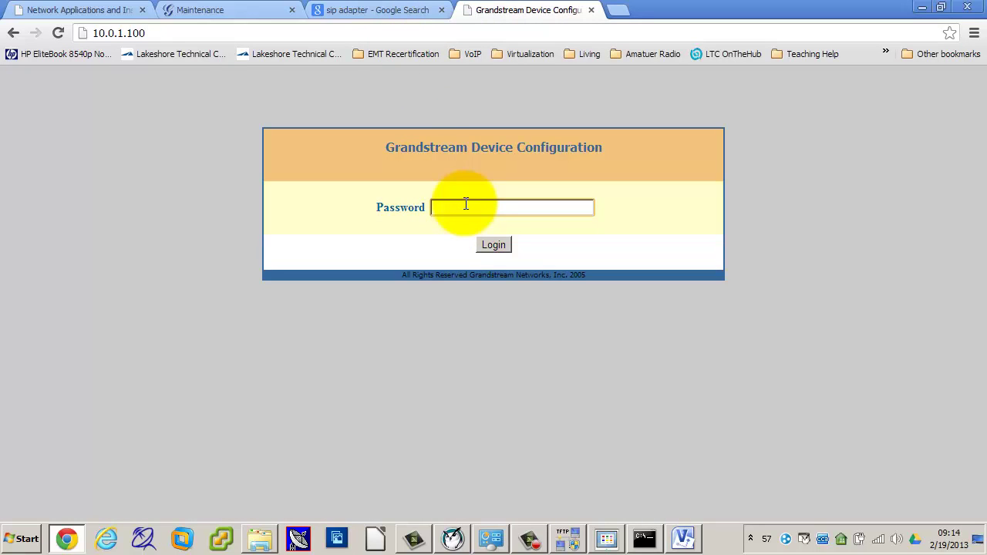
pyautogui.write('admin')
pyautogui.press('Return')
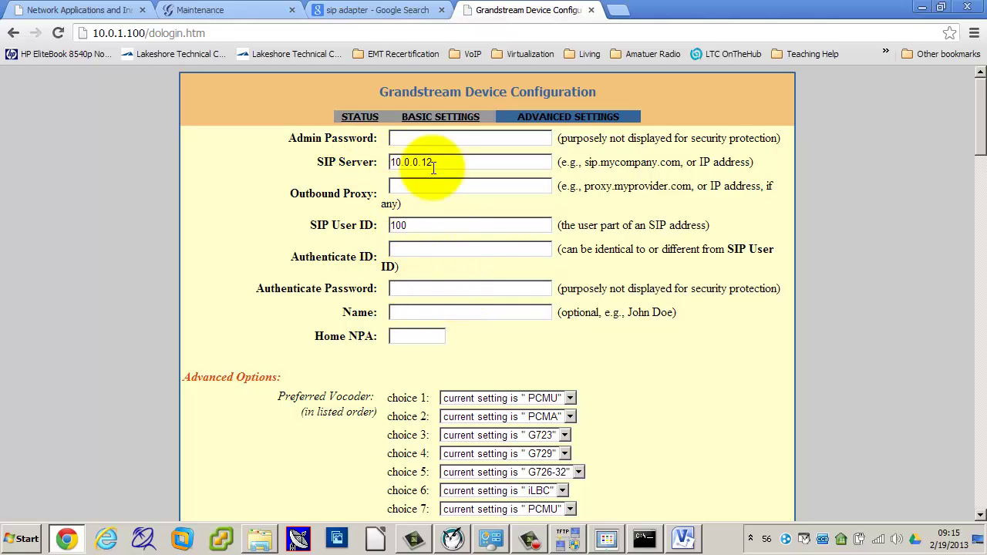
# Step: Open Basic Settings and review static IP 10.0.1.100, mask 255.0.0.0, router 10.0.0.1
pyautogui.click(436, 122)
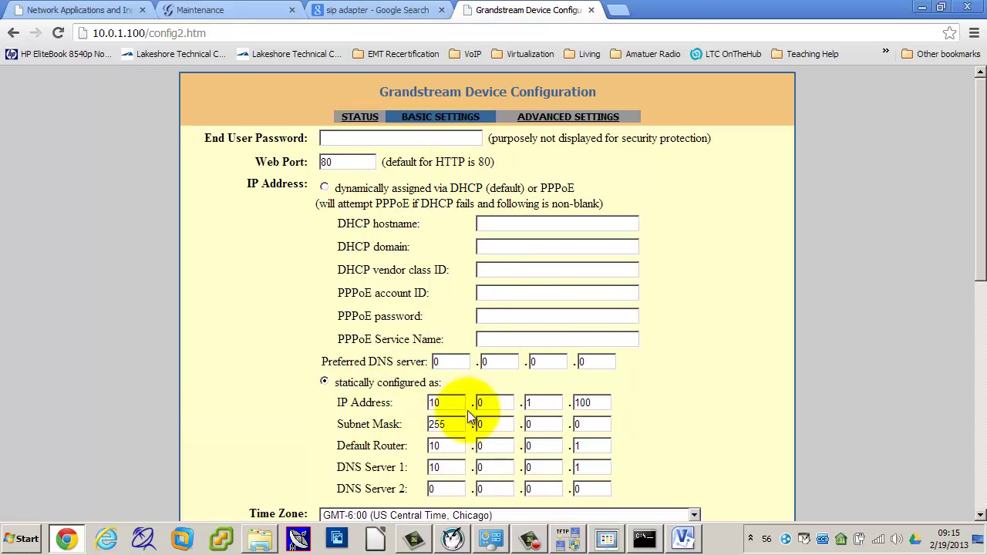
pyautogui.scroll(-2, 686, 435)
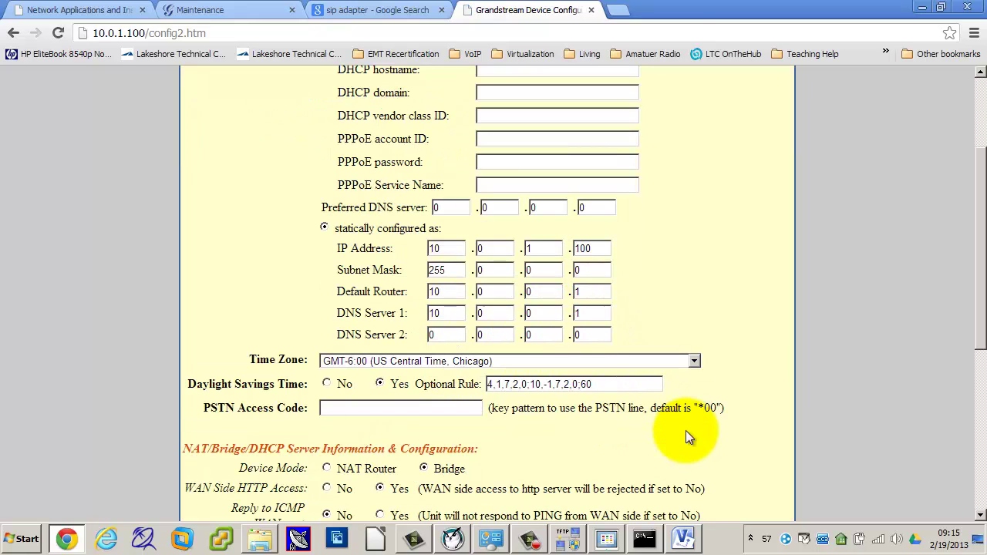
pyautogui.scroll(-2, 685, 430)
pyautogui.scroll(-3, 685, 432)
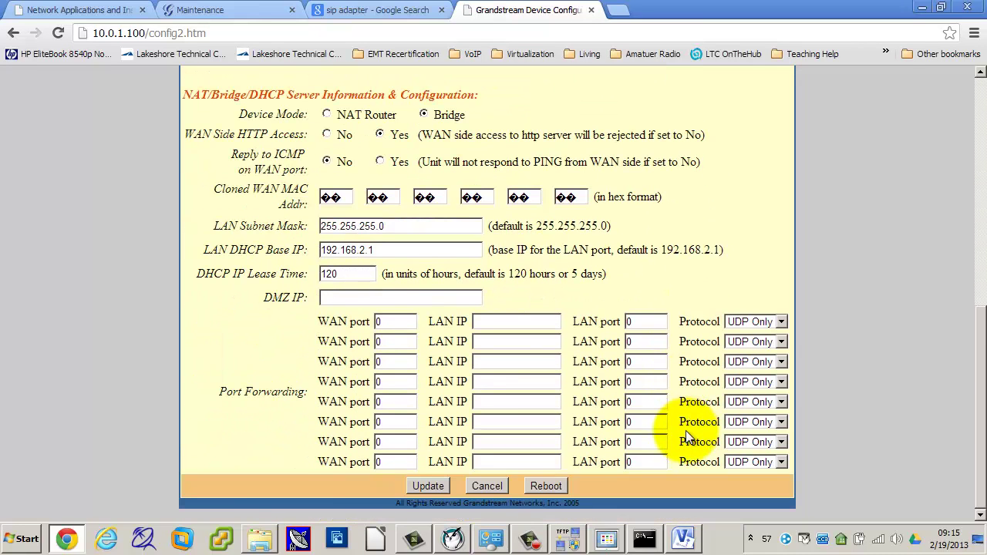
pyautogui.scroll(10, 685, 436)
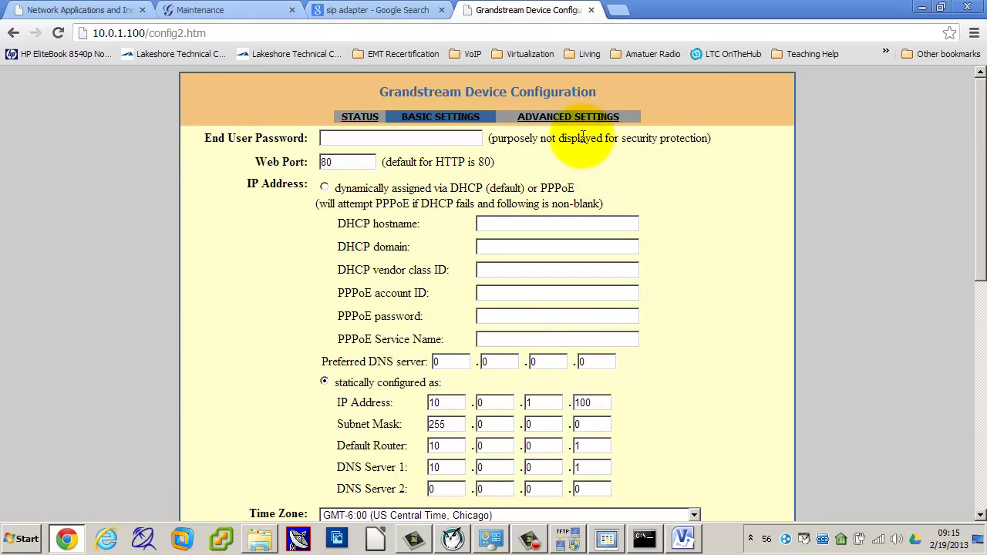
# Step: Open the adapter's Advanced Settings page for review
pyautogui.click(560, 115)
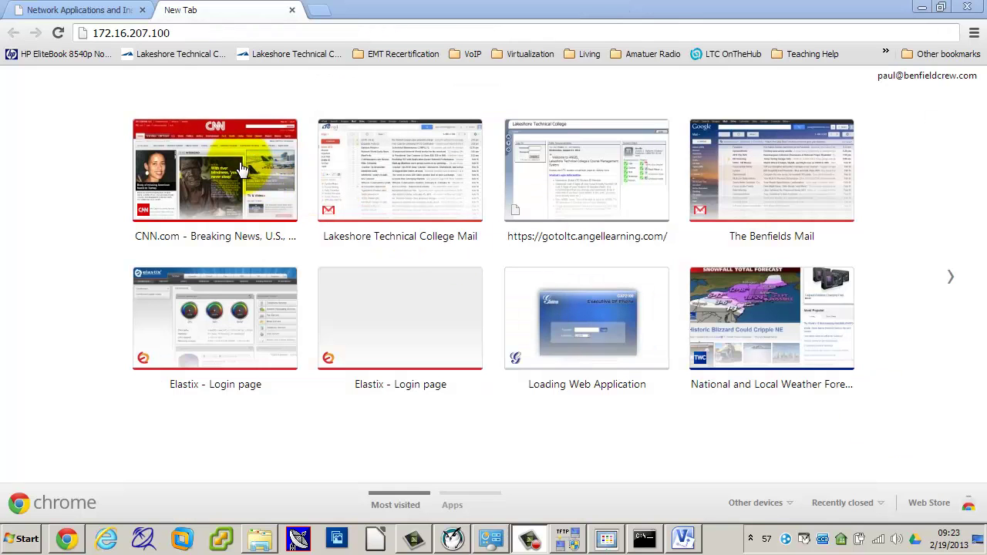
# Step: Load the Elastix server at 172.16.207.0, proceeding past the certificate warning
pyautogui.click(200, 32)
pyautogui.write('172.16.')
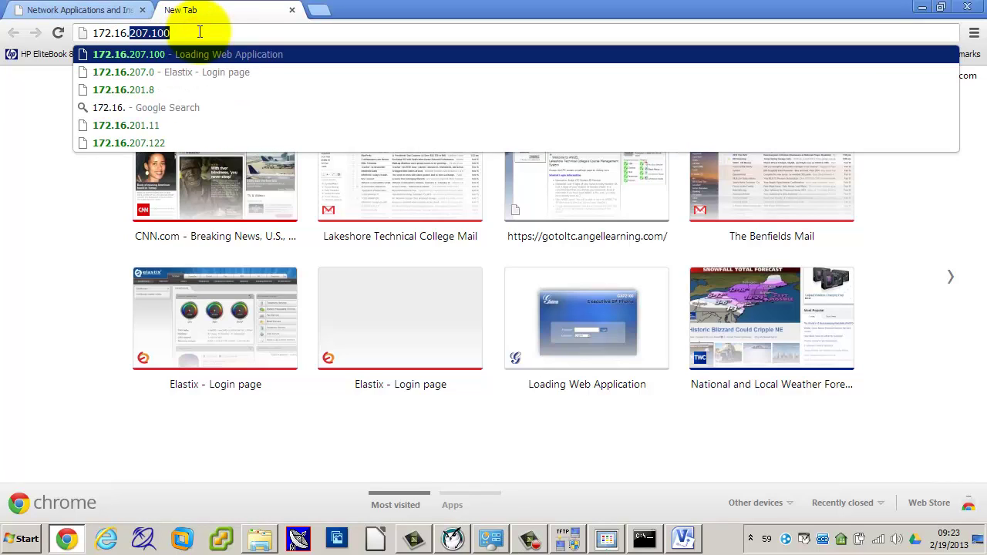
pyautogui.write('207.1')
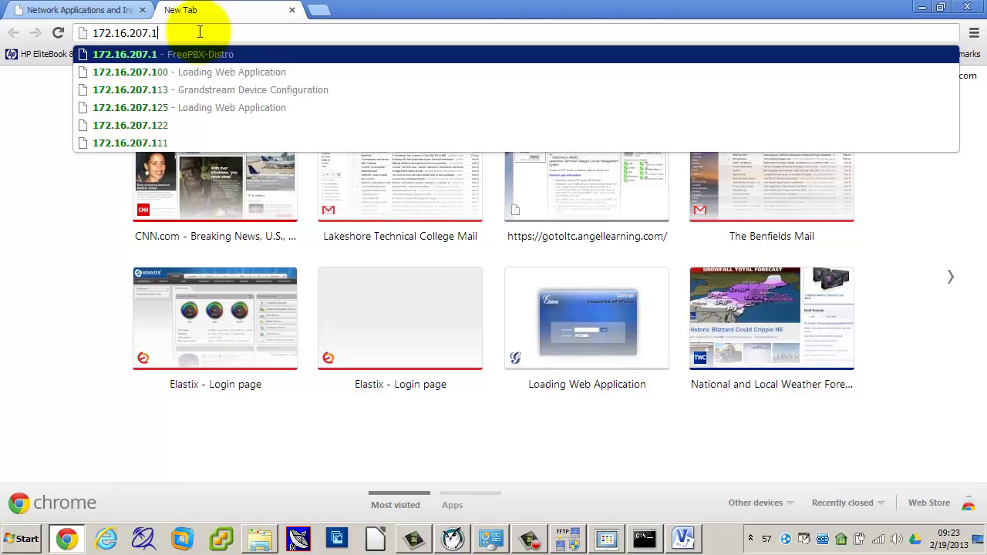
pyautogui.press('BackSpace')
pyautogui.write('0')
pyautogui.press('Return')
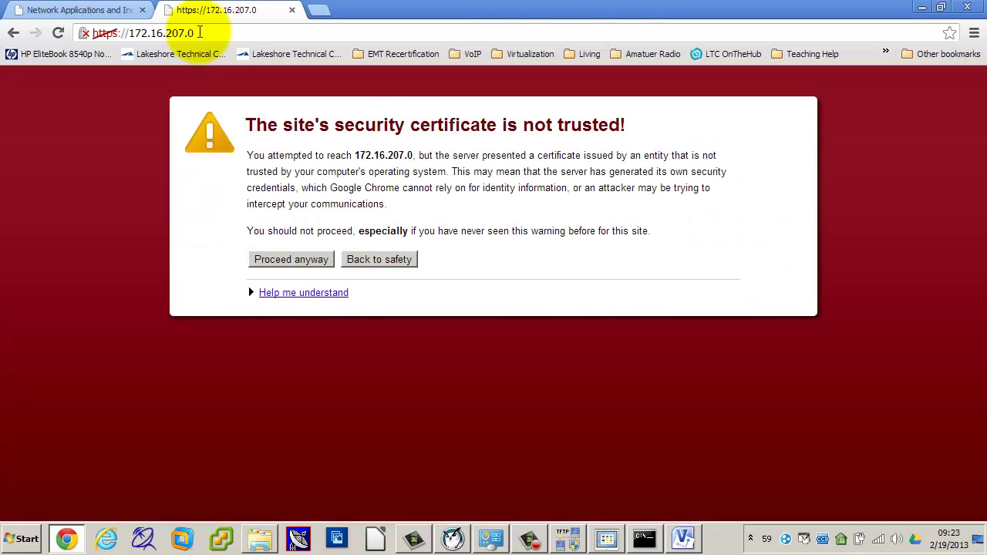
pyautogui.click(285, 259)
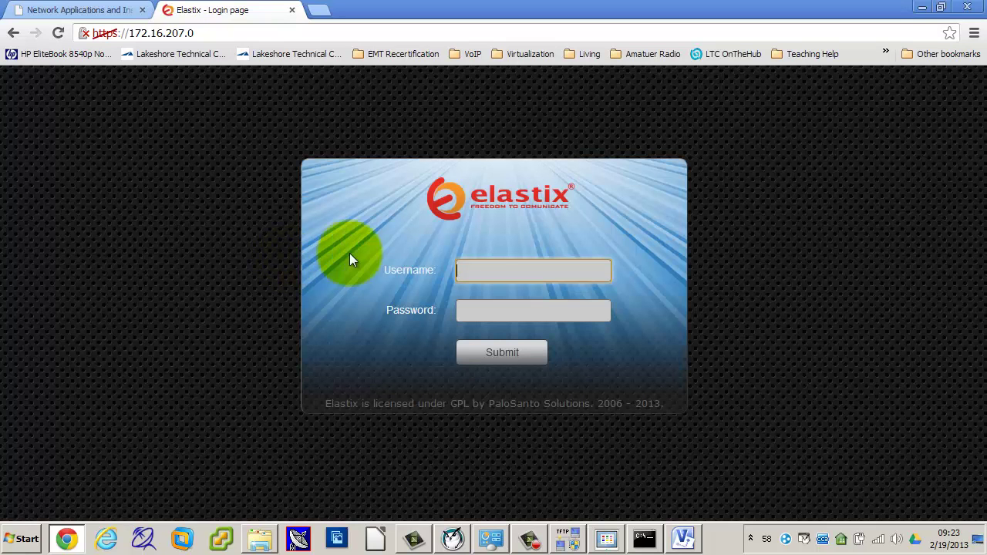
# Step: Log into Elastix as admin with the account password
pyautogui.click(484, 267)
pyautogui.press('Down')
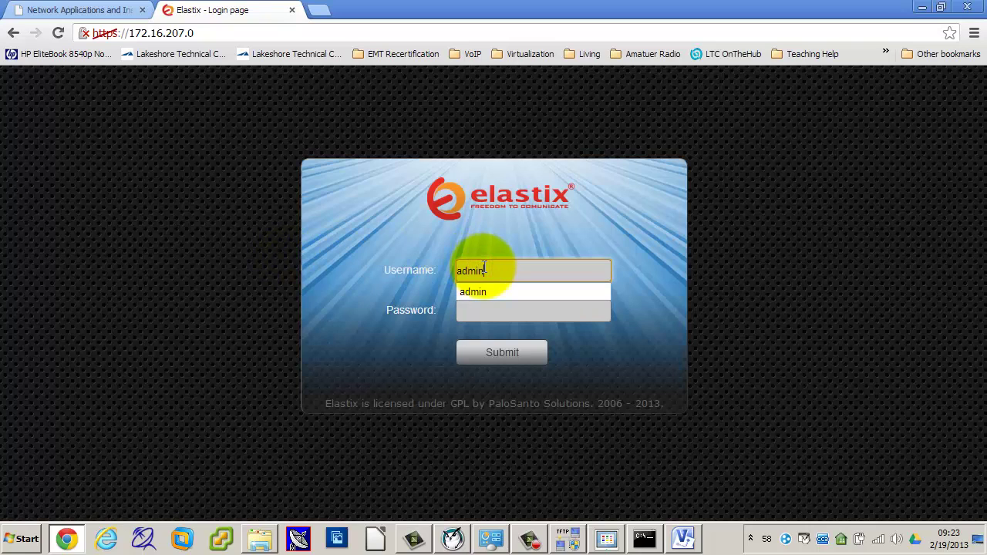
pyautogui.press('Escape')
pyautogui.click(69, 10)
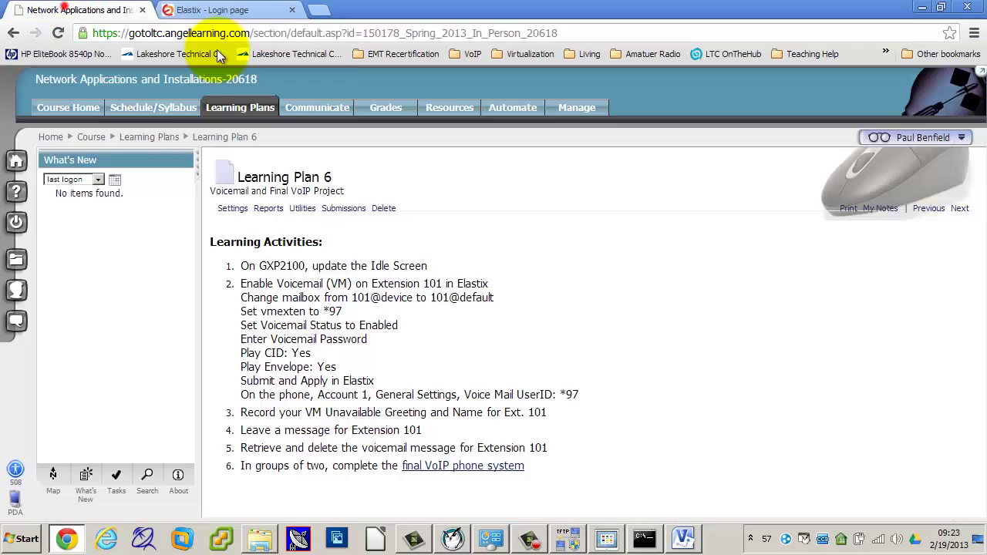
pyautogui.click(142, 10)
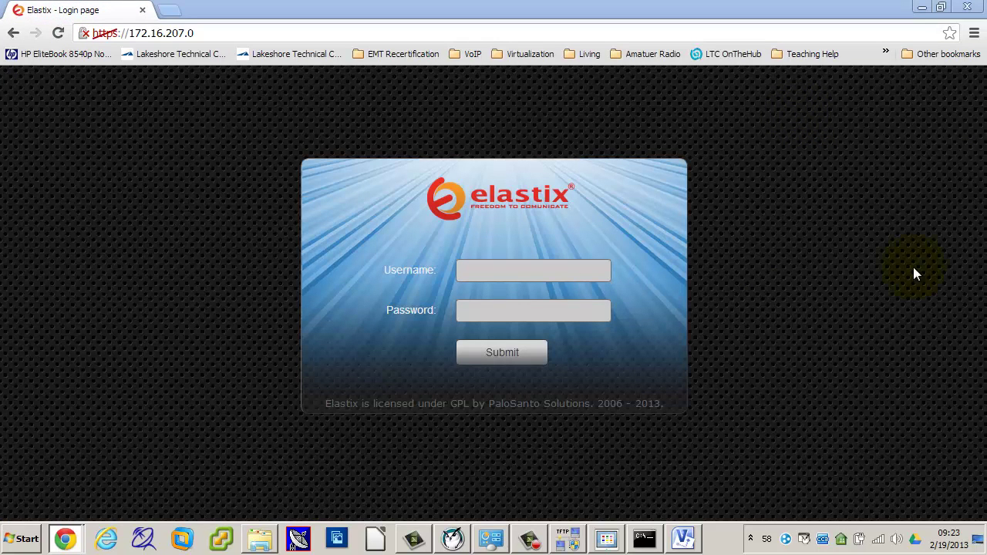
pyautogui.click(505, 269)
pyautogui.write('admin')
pyautogui.press('Tab')
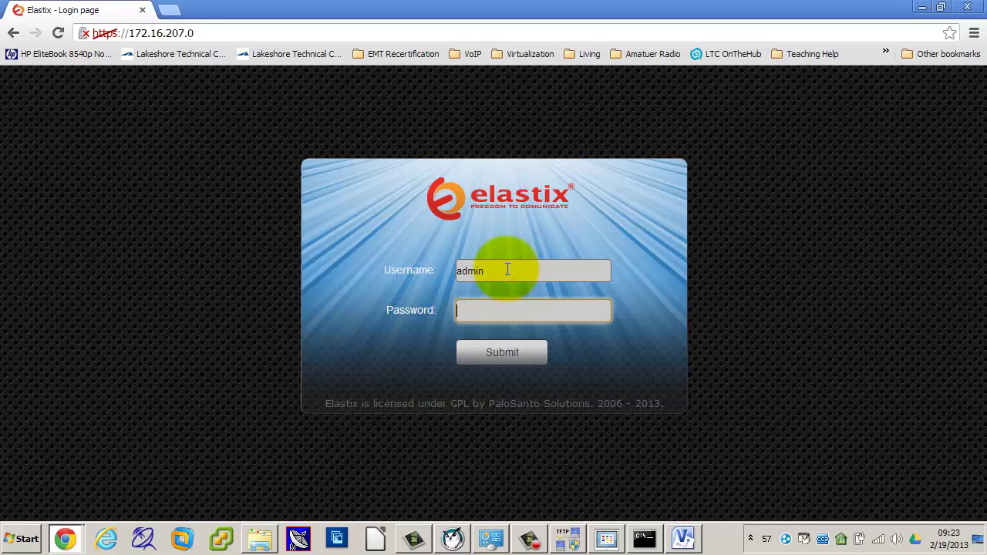
pyautogui.write('palosanto')
pyautogui.press('Return')
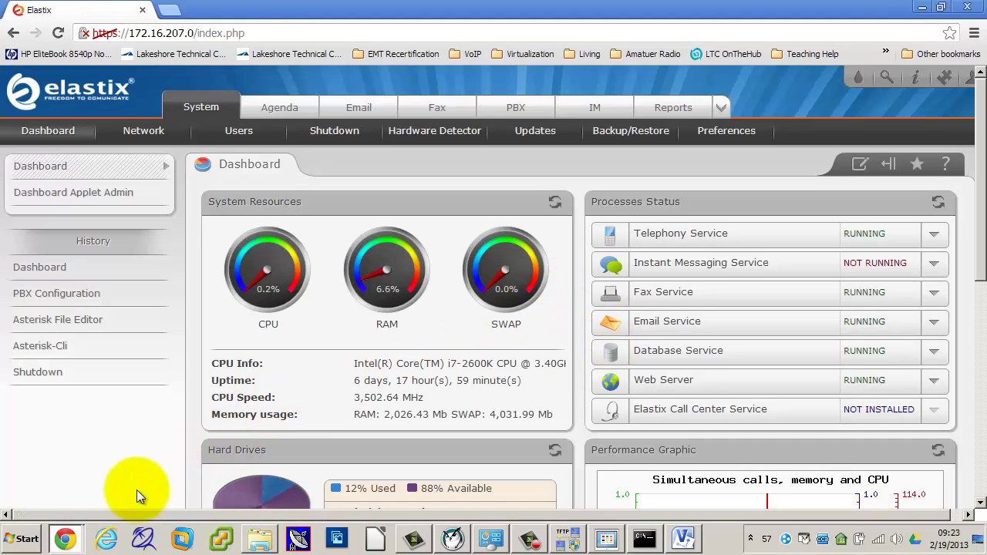
pyautogui.click(68, 538)
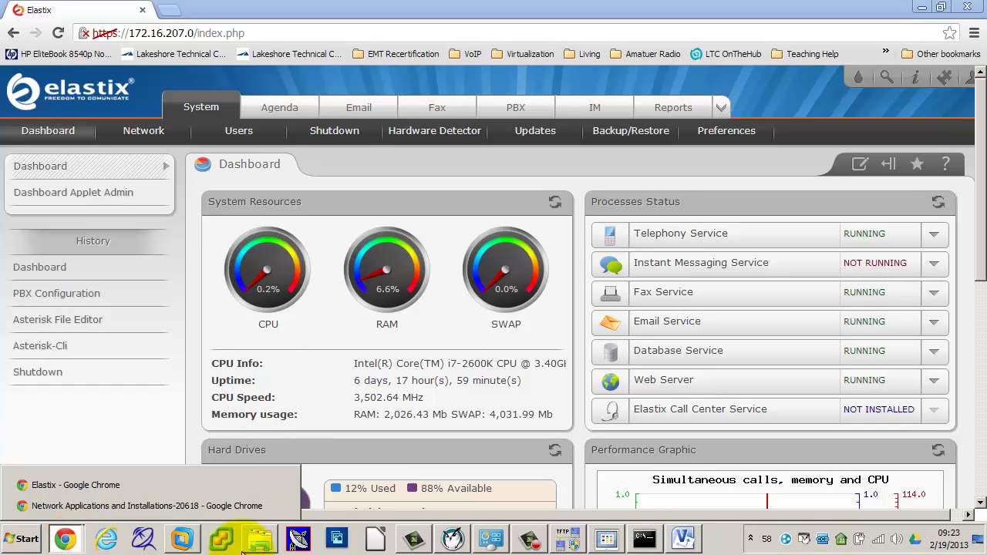
pyautogui.click(606, 540)
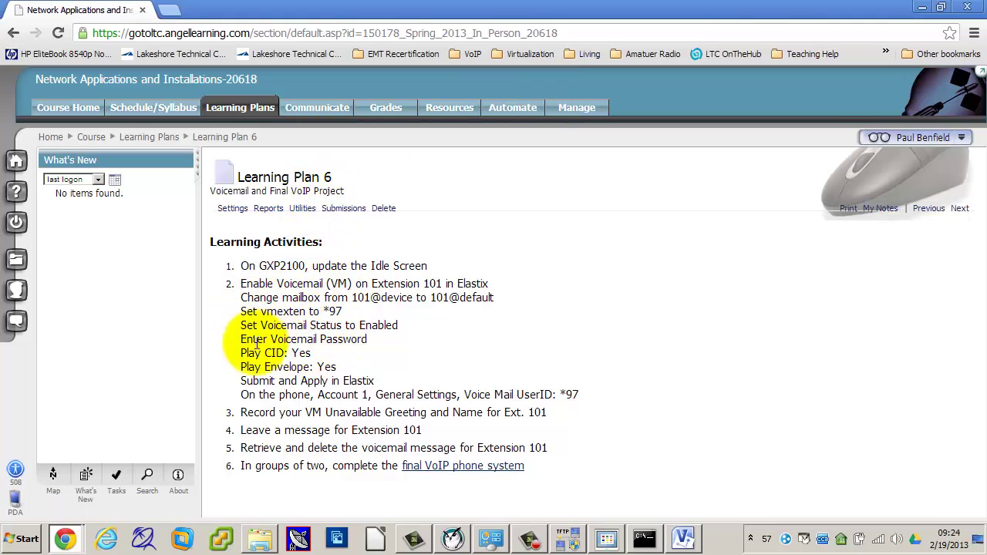
pyautogui.click(410, 12)
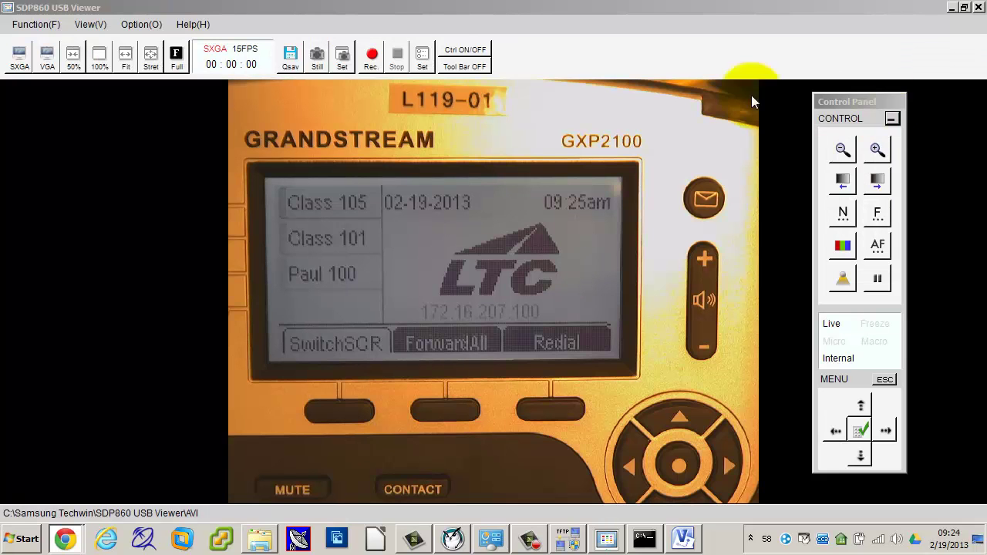
pyautogui.click(64, 537)
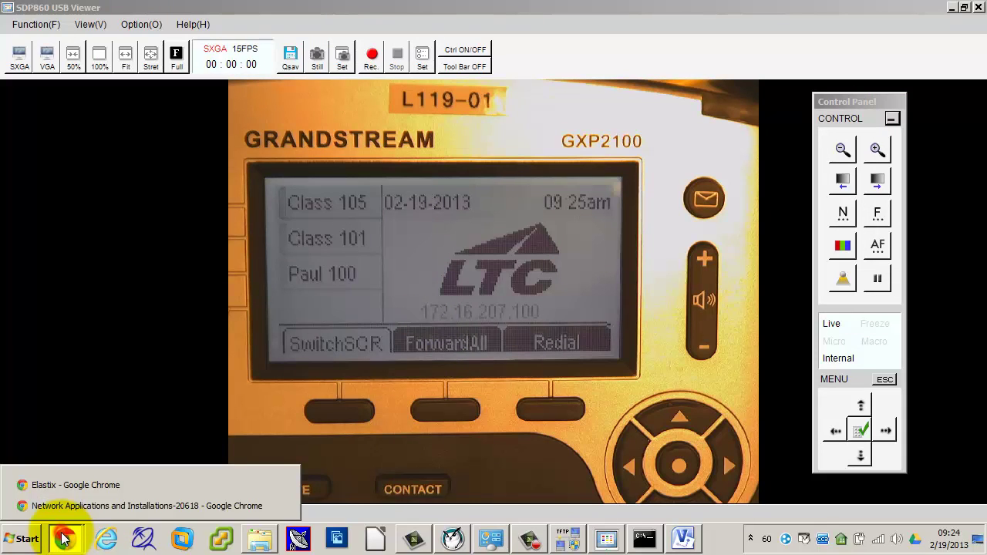
pyautogui.click(59, 483)
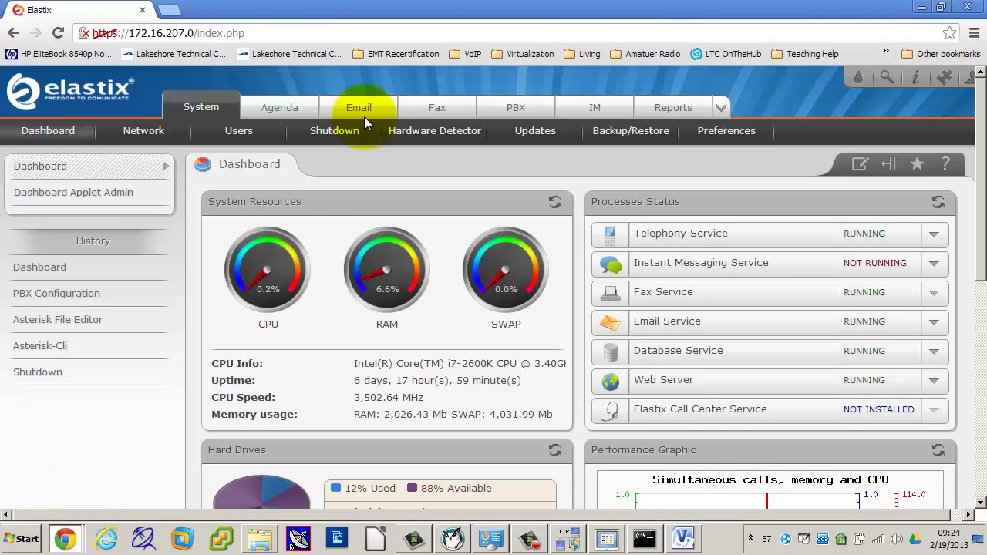
# Step: Open extension 105 <105> from PBX Configuration's Extensions list for editing
pyautogui.click(513, 106)
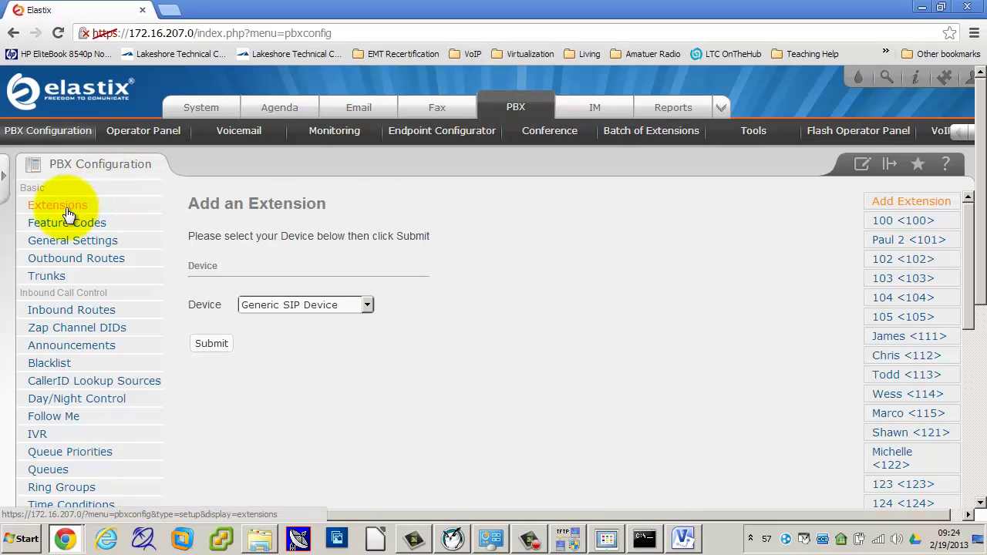
pyautogui.click(67, 208)
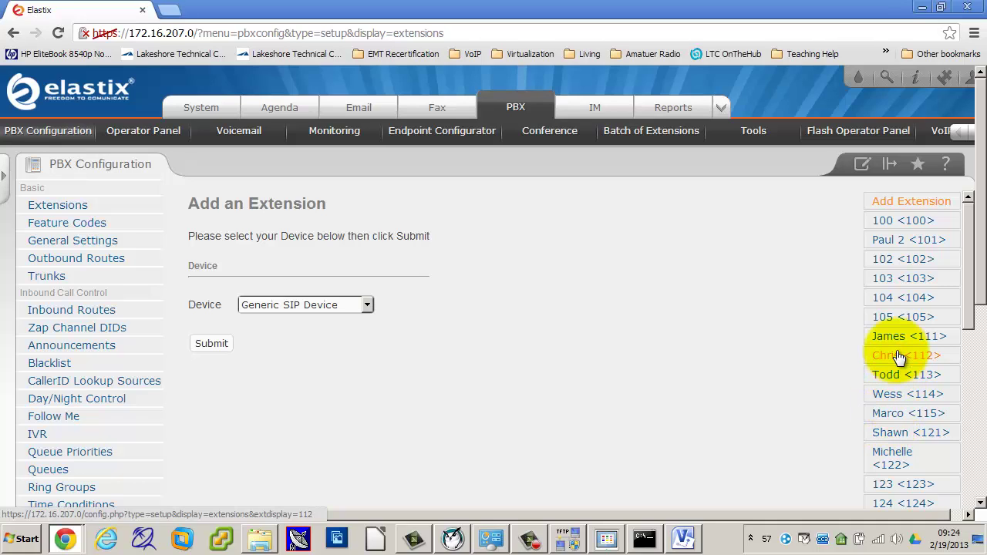
pyautogui.click(894, 318)
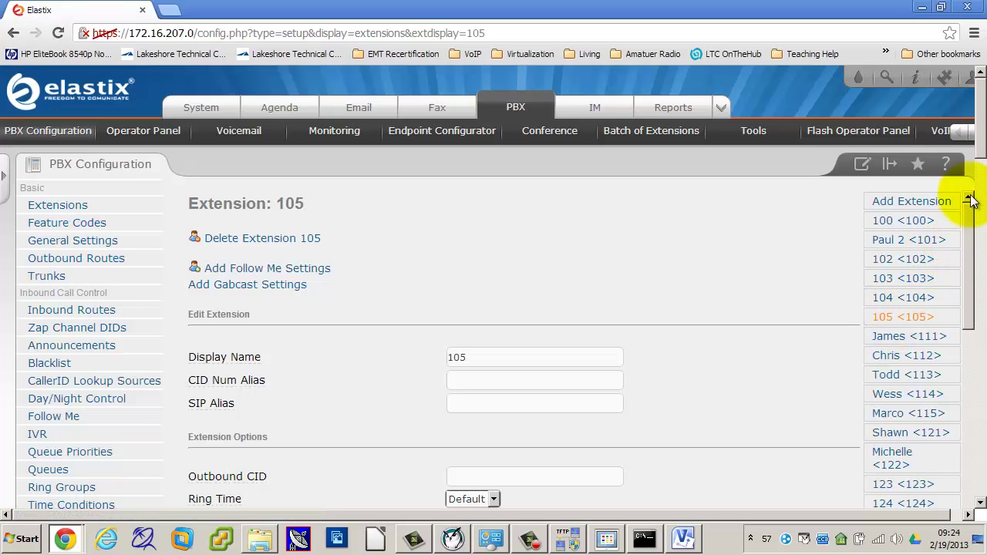
# Step: Change extension 105's mailbox value to 105@default
pyautogui.moveTo(974, 151); pyautogui.dragTo(962, 313)
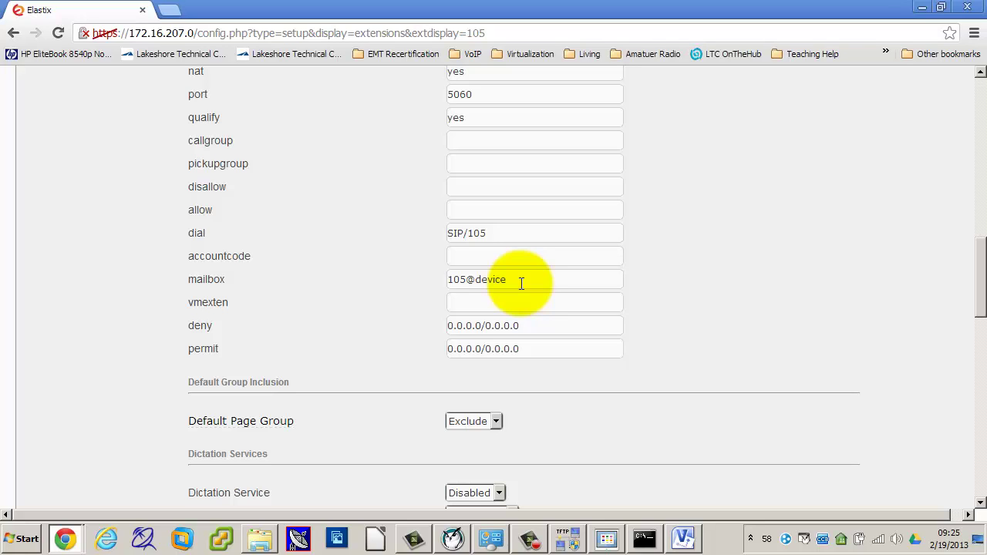
pyautogui.click(521, 283)
pyautogui.press('BackSpace')
pyautogui.press('BackSpace')
pyautogui.press('BackSpace')
pyautogui.press('BackSpace')
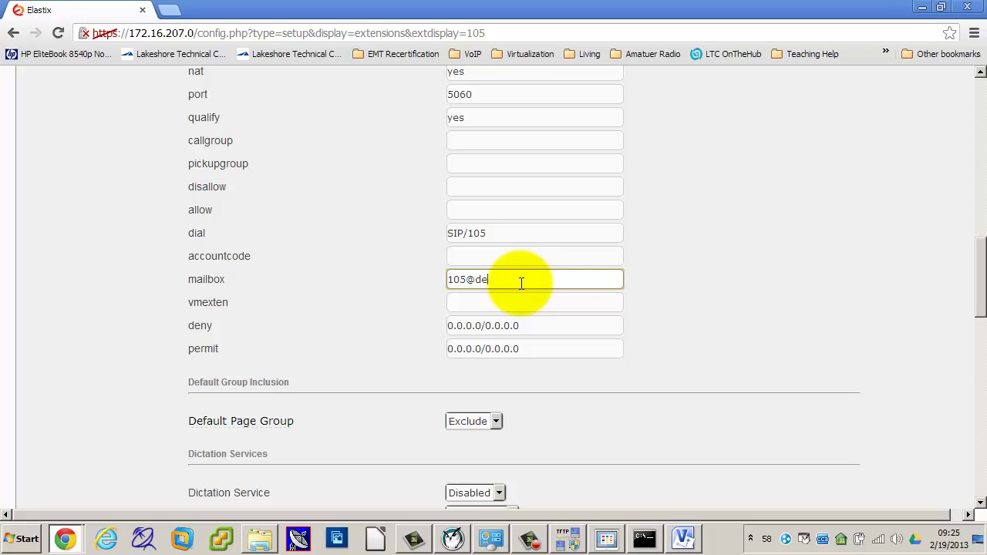
pyautogui.write('fault')
# Step: Set vmexten to *97 and submit extension 105's changes
pyautogui.click(499, 300)
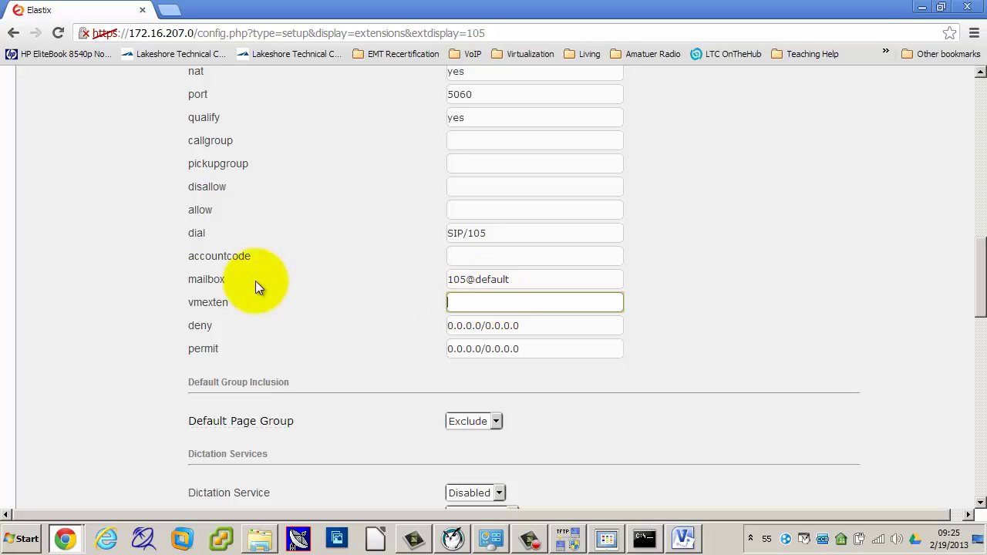
pyautogui.click(455, 301)
pyautogui.click(412, 299)
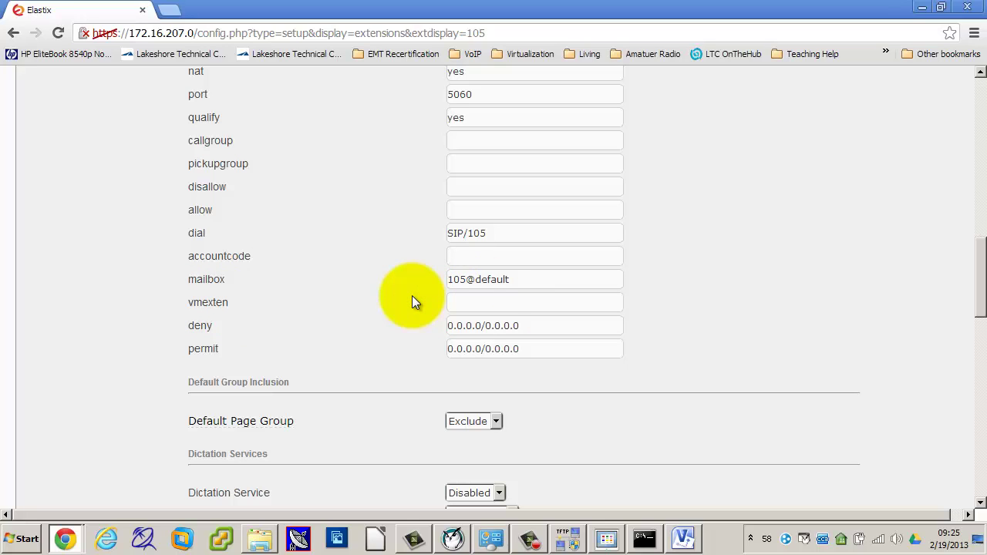
pyautogui.click(452, 301)
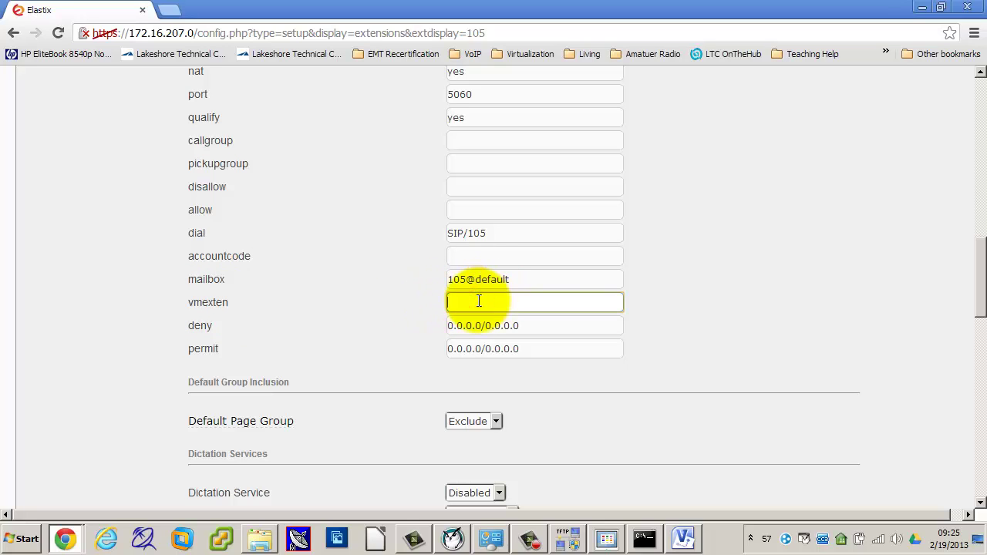
pyautogui.write('*97')
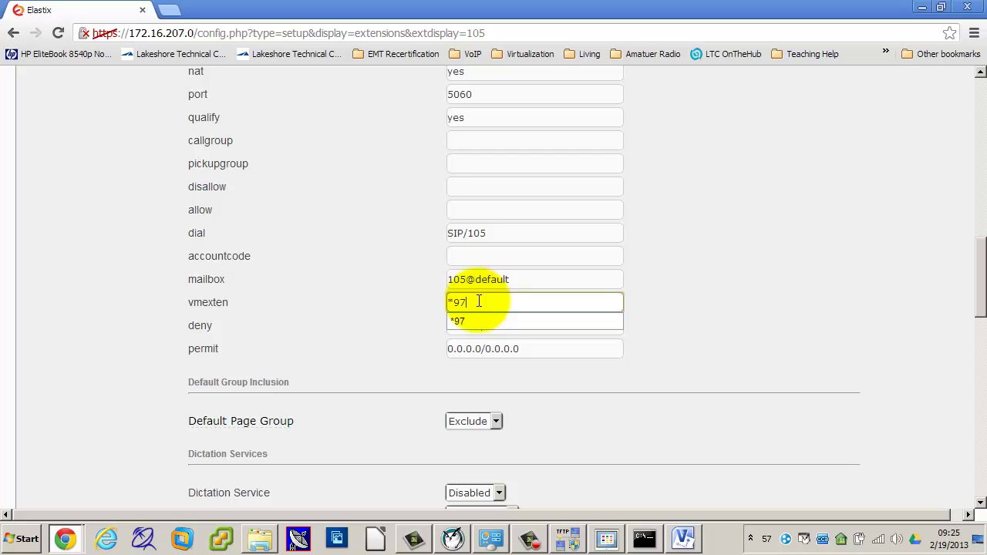
pyautogui.click(746, 253)
pyautogui.scroll(-10, 753, 254)
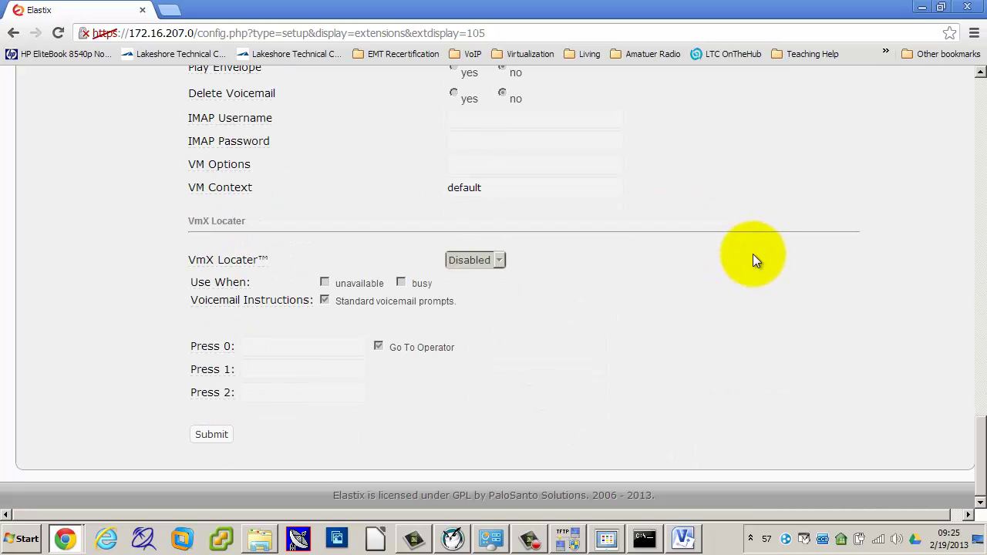
pyautogui.click(206, 434)
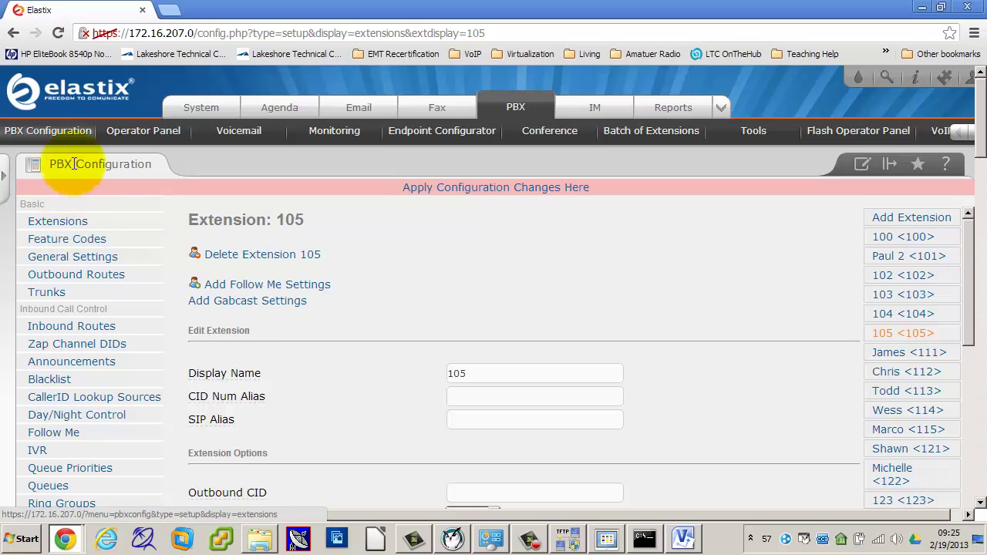
# Step: Check Feature Codes for My Voicemail *97 and Dial Voicemail *98, then return to Extensions
pyautogui.click(58, 244)
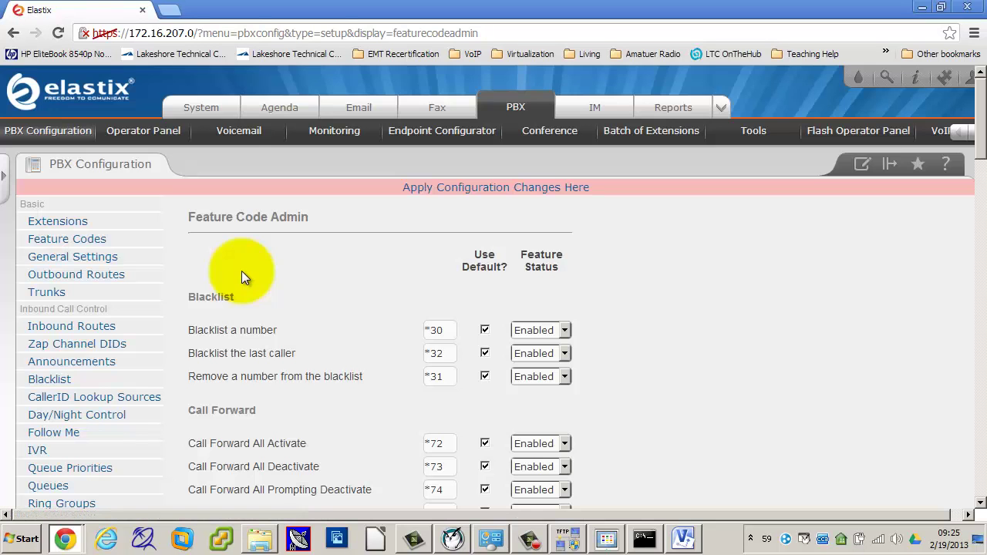
pyautogui.scroll(-3, 465, 370)
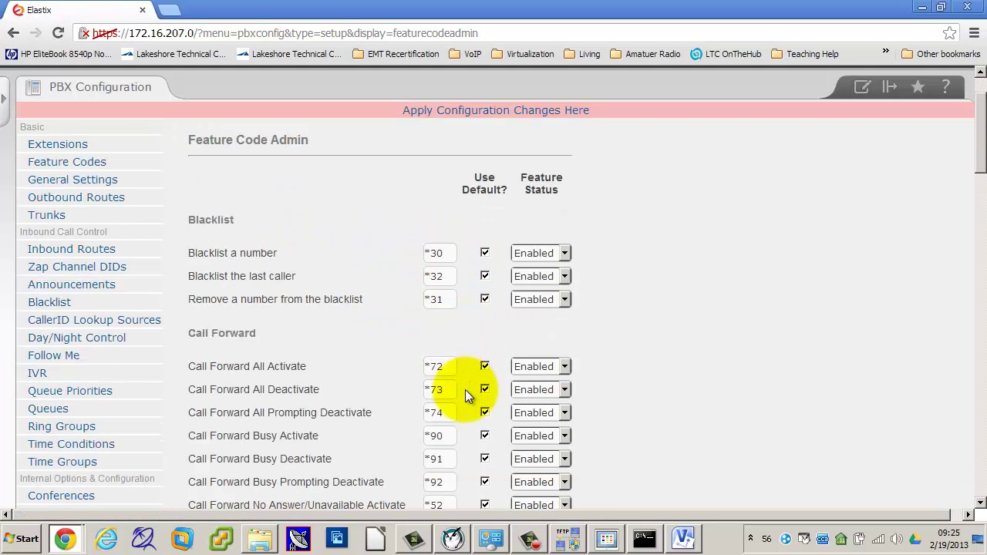
pyautogui.scroll(-8, 465, 397)
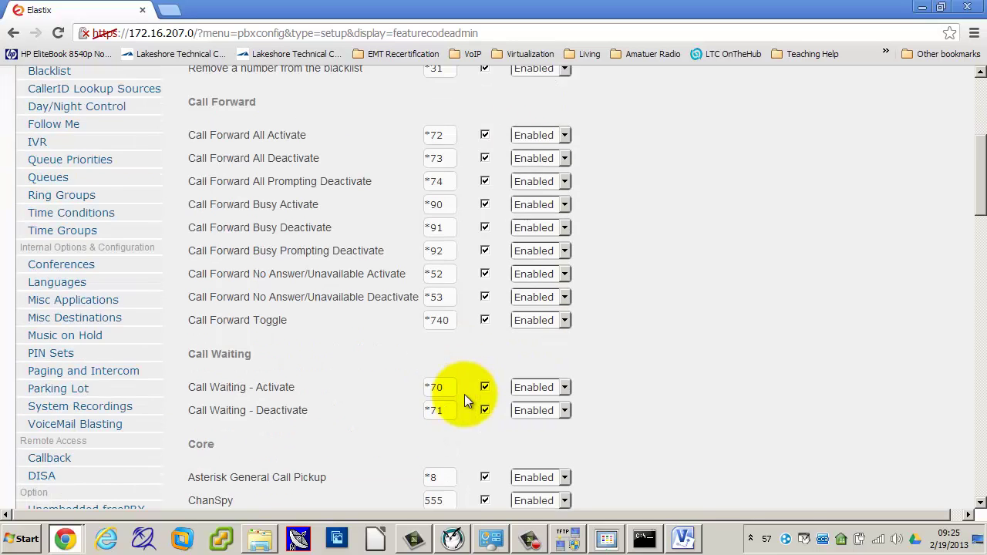
pyautogui.scroll(-10, 464, 394)
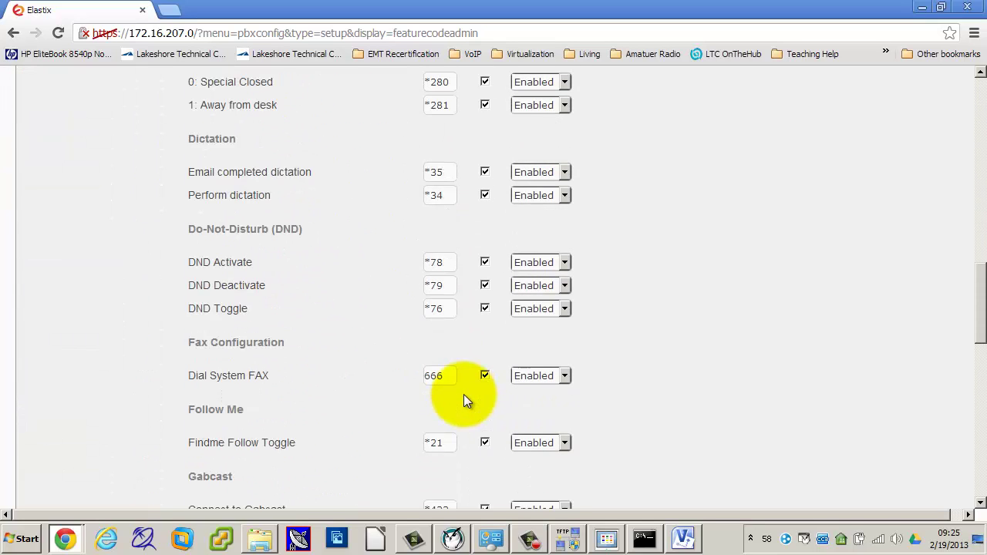
pyautogui.scroll(-4, 464, 394)
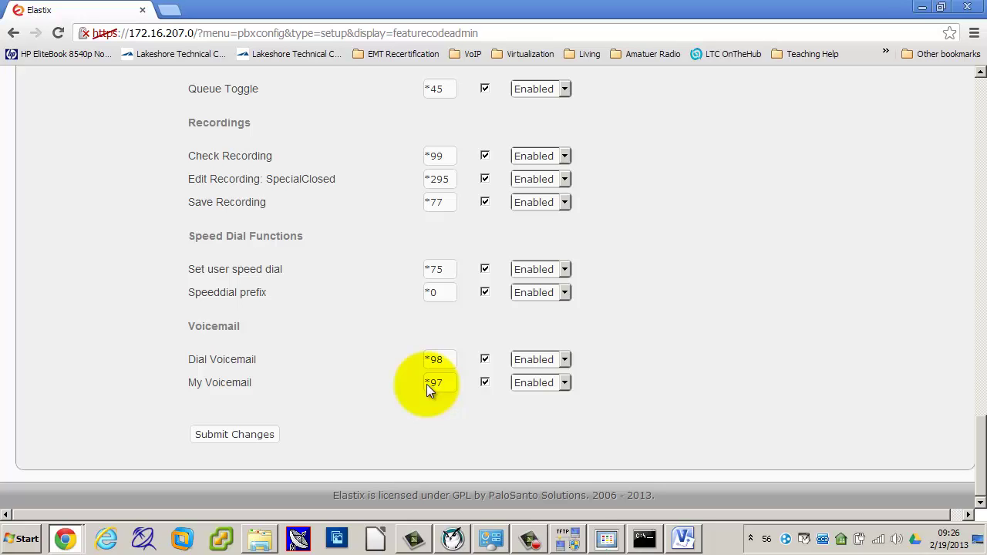
pyautogui.scroll(15, 357, 260)
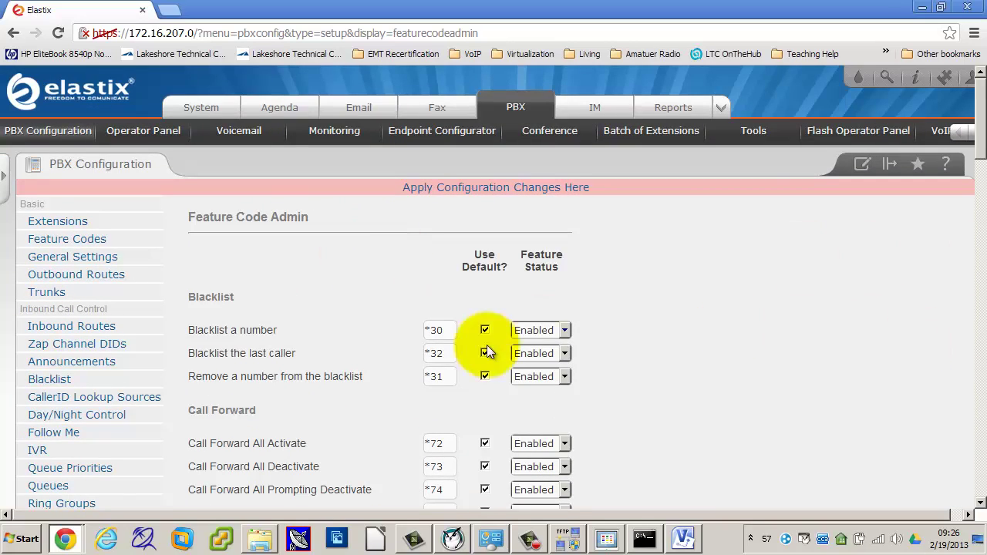
pyautogui.scroll(-10, 346, 382)
pyautogui.scroll(-10, 346, 381)
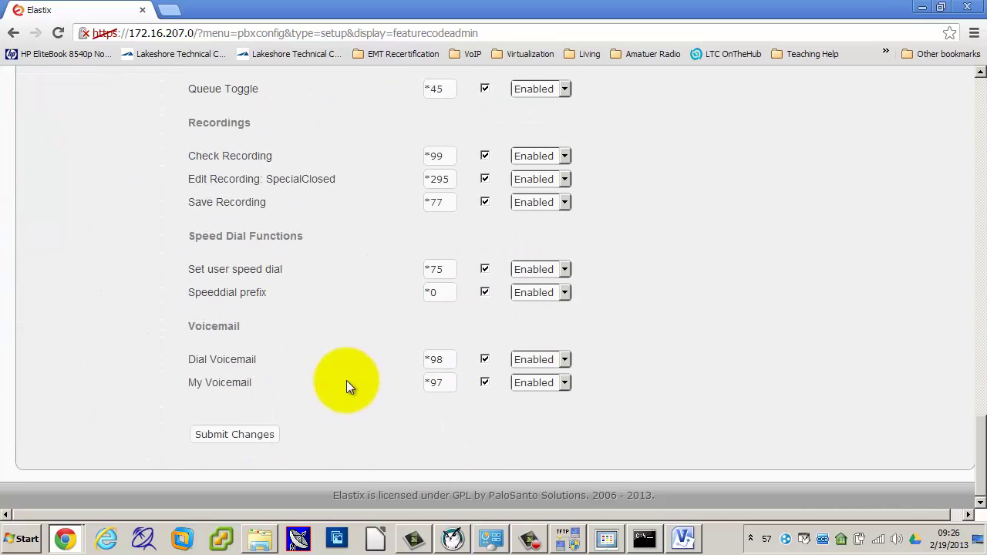
pyautogui.scroll(15, 342, 339)
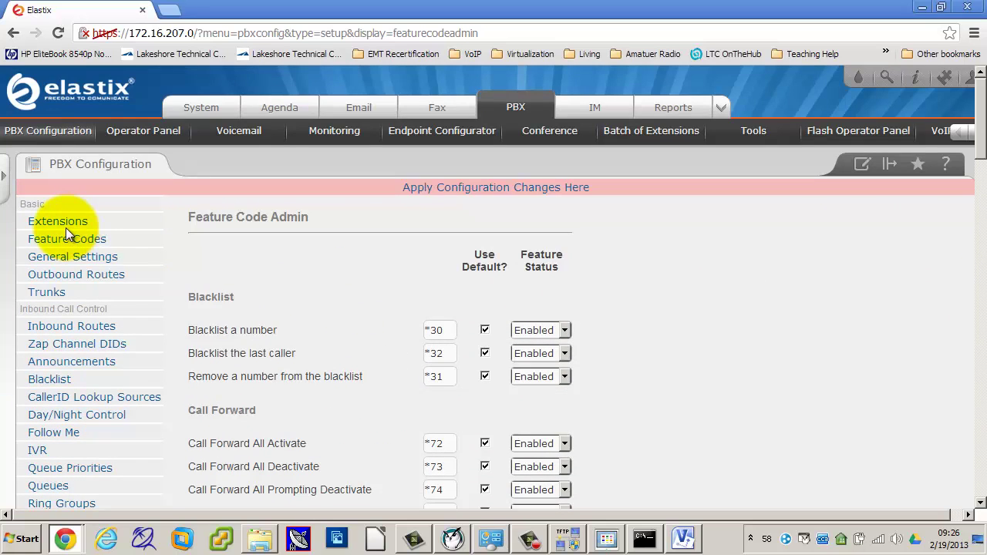
pyautogui.click(66, 223)
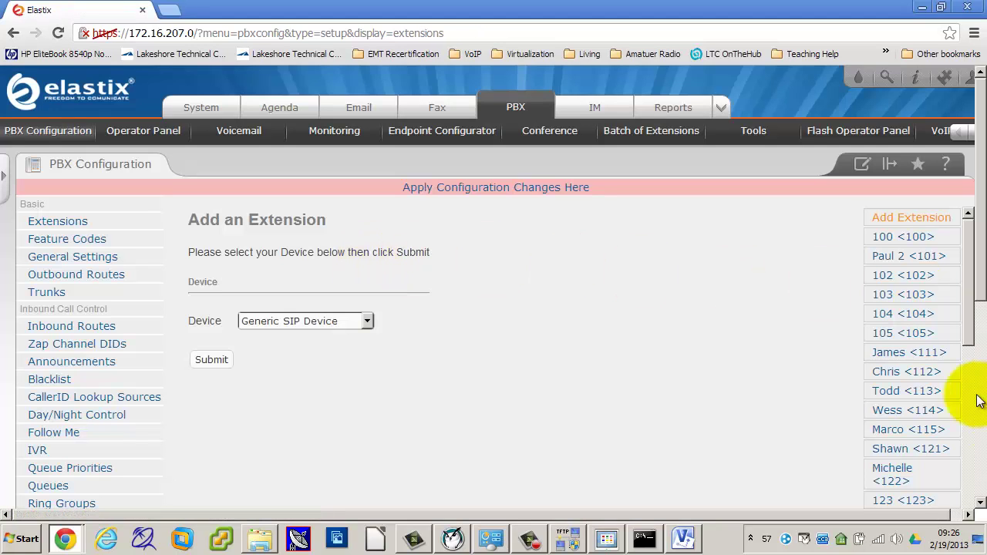
# Step: Reopen extension 105 and verify mailbox 105@default and vmexten *97
pyautogui.click(896, 338)
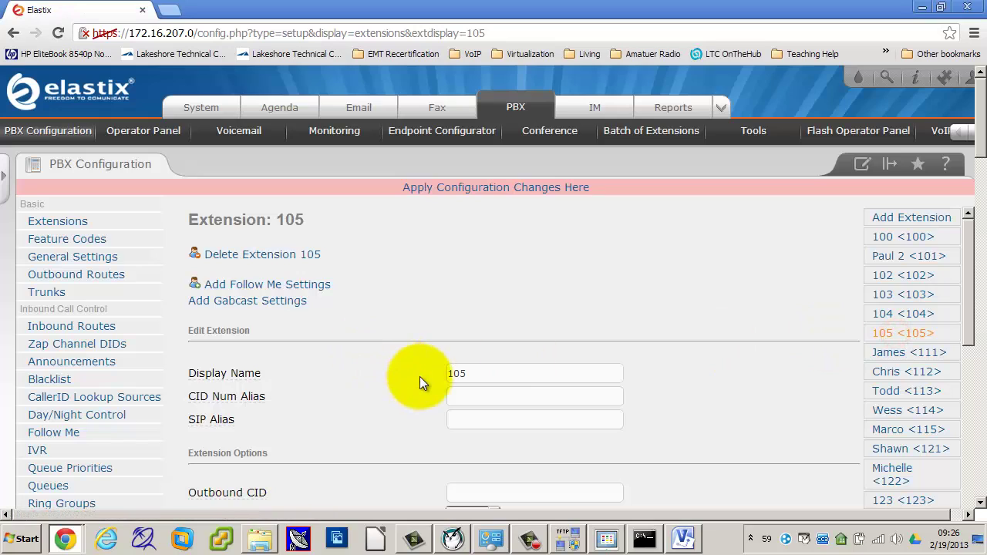
pyautogui.scroll(-7, 419, 377)
pyautogui.scroll(-5, 419, 378)
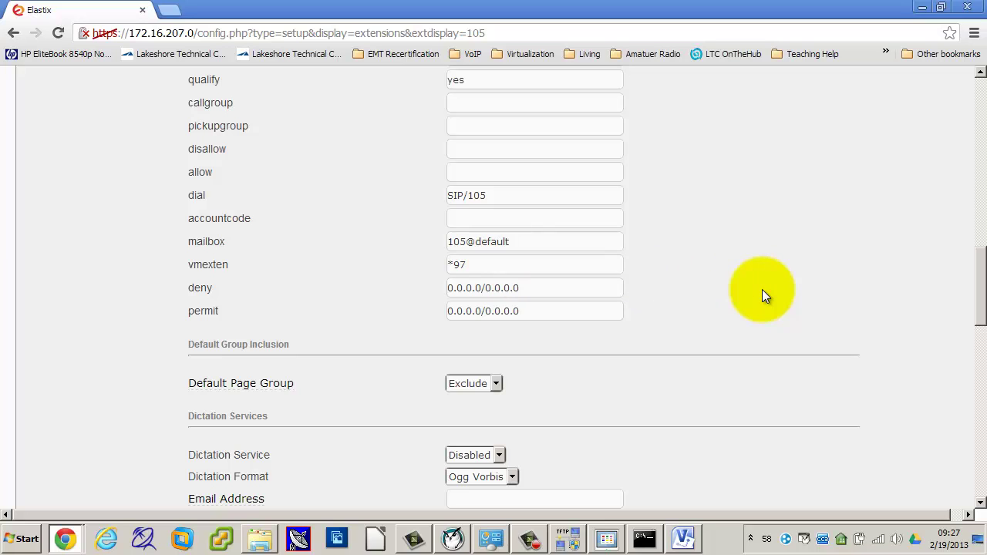
pyautogui.scroll(-2, 762, 295)
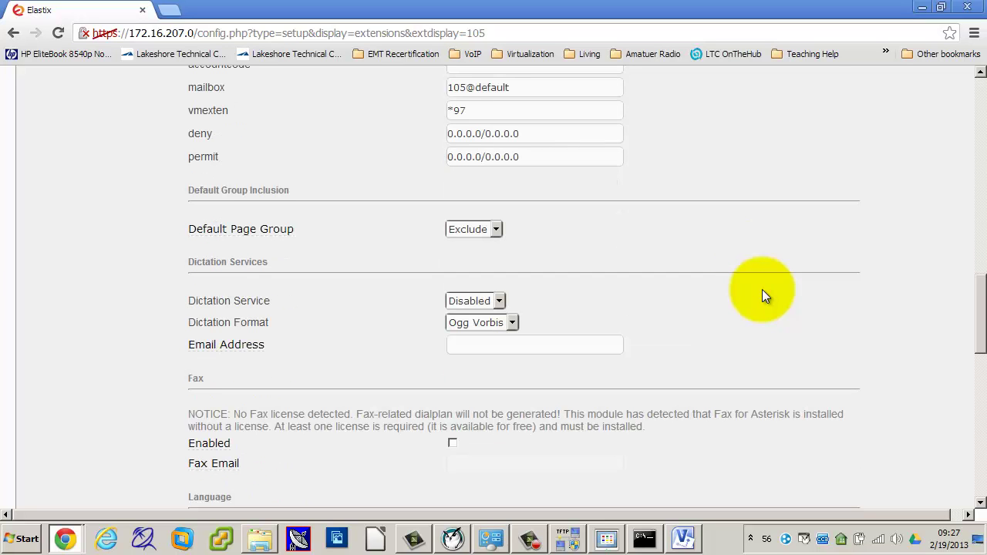
pyautogui.scroll(-1, 762, 295)
# Step: Set extension 105's Voicemail & Directory Status to Enabled
pyautogui.scroll(-4, 762, 293)
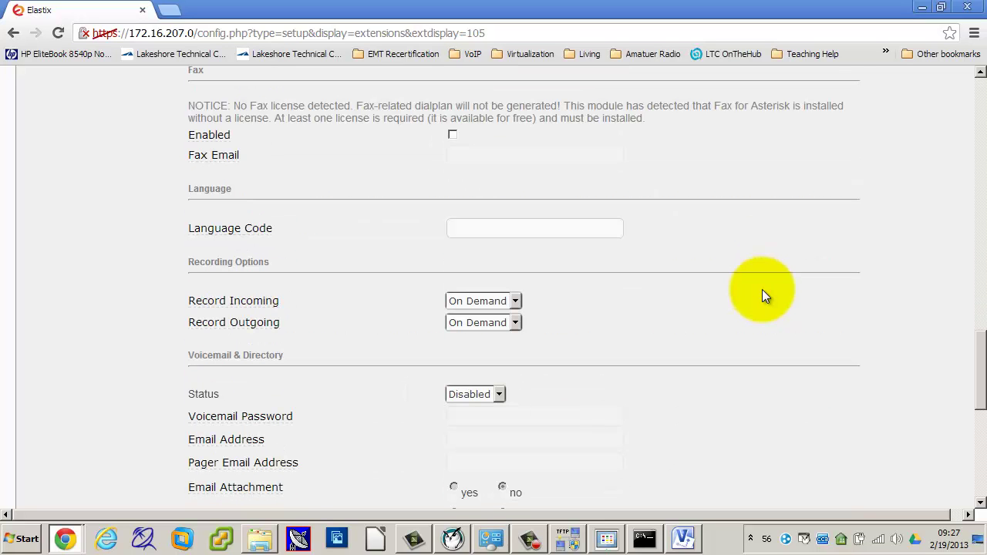
pyautogui.scroll(-2, 762, 295)
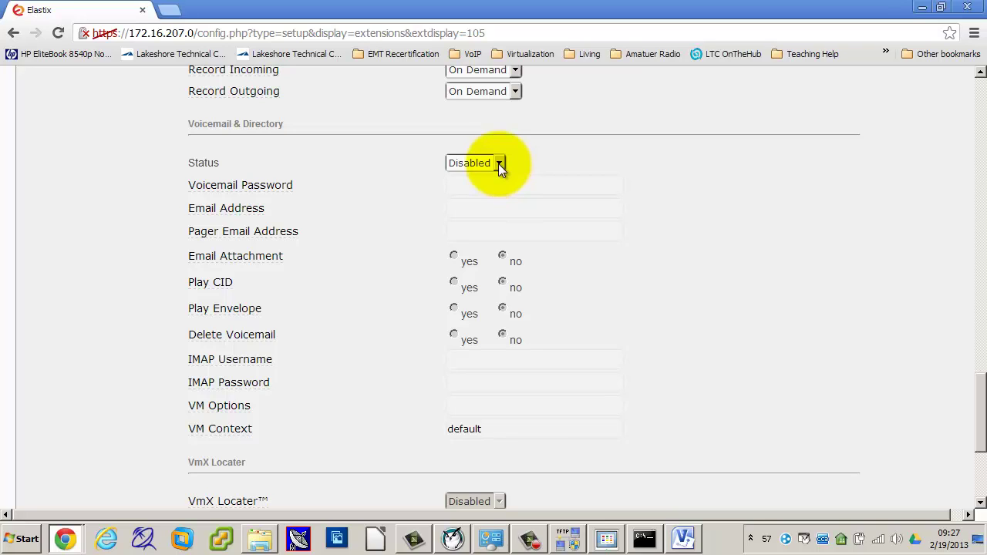
pyautogui.click(499, 163)
pyautogui.click(486, 179)
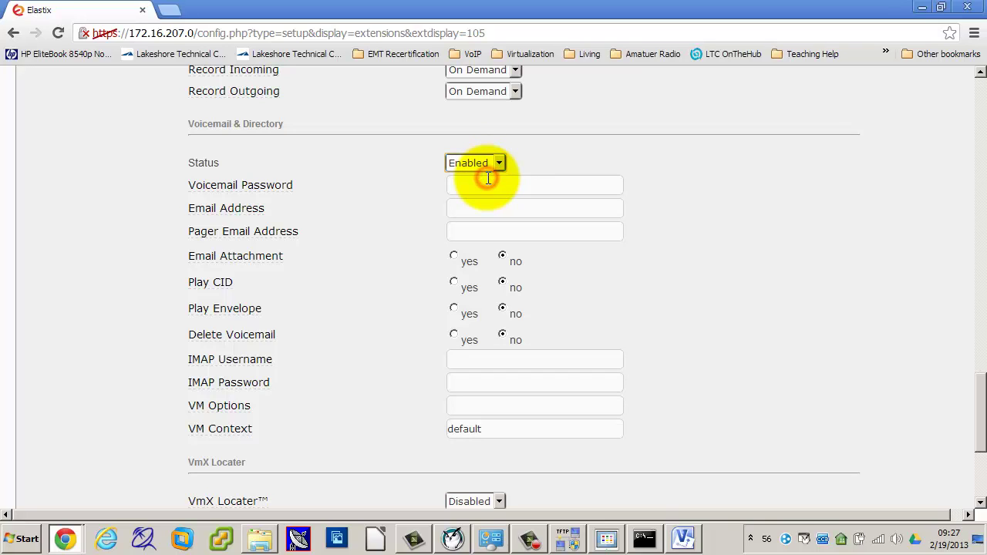
pyautogui.moveTo(271, 189)
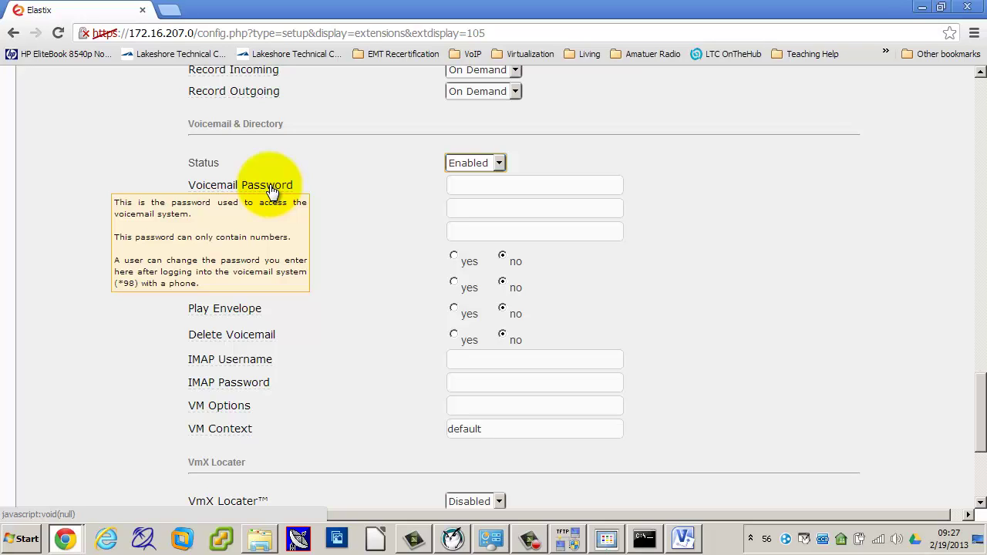
# Step: Enter a numeric voicemail password for extension 105 and review the voicemail options
pyautogui.click(453, 185)
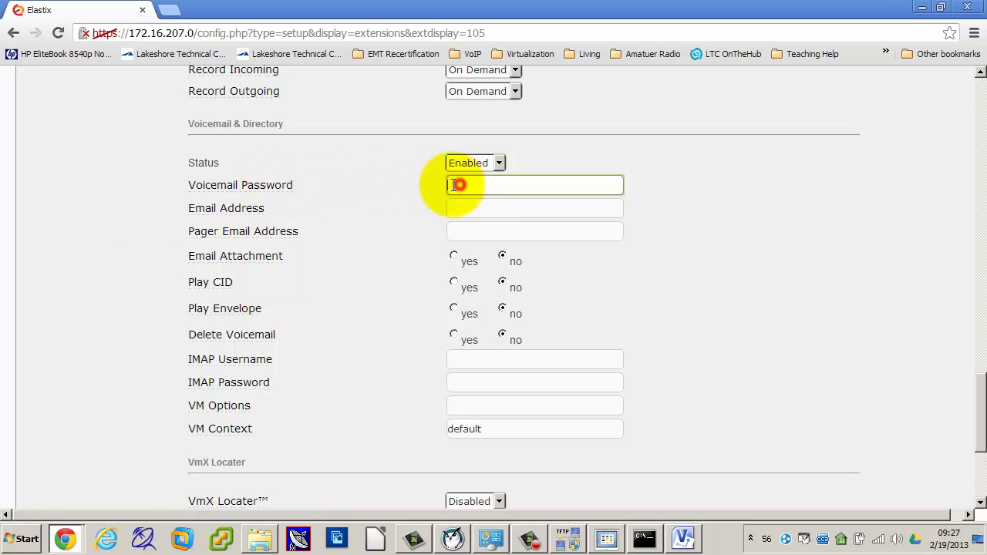
pyautogui.write('1111')
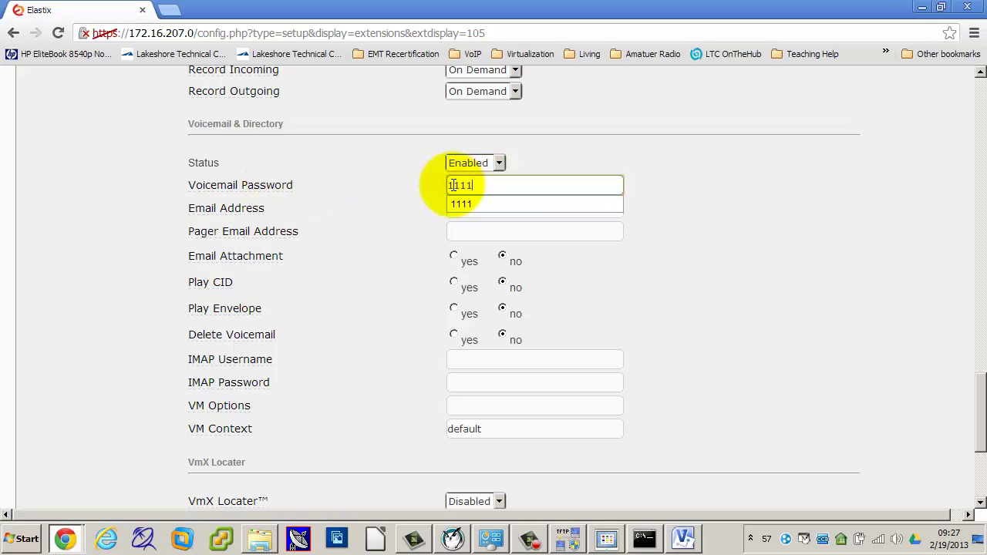
pyautogui.click(409, 200)
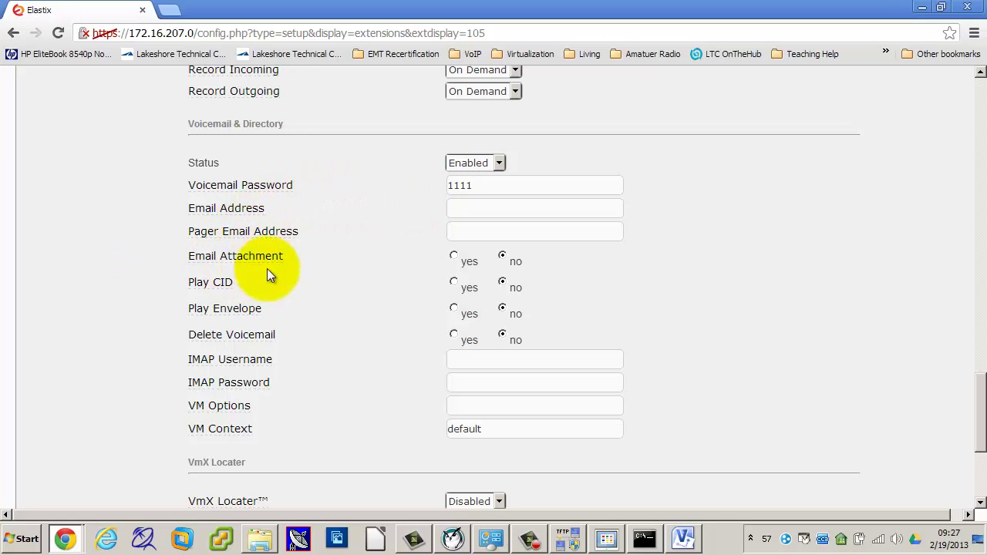
pyautogui.moveTo(271, 219)
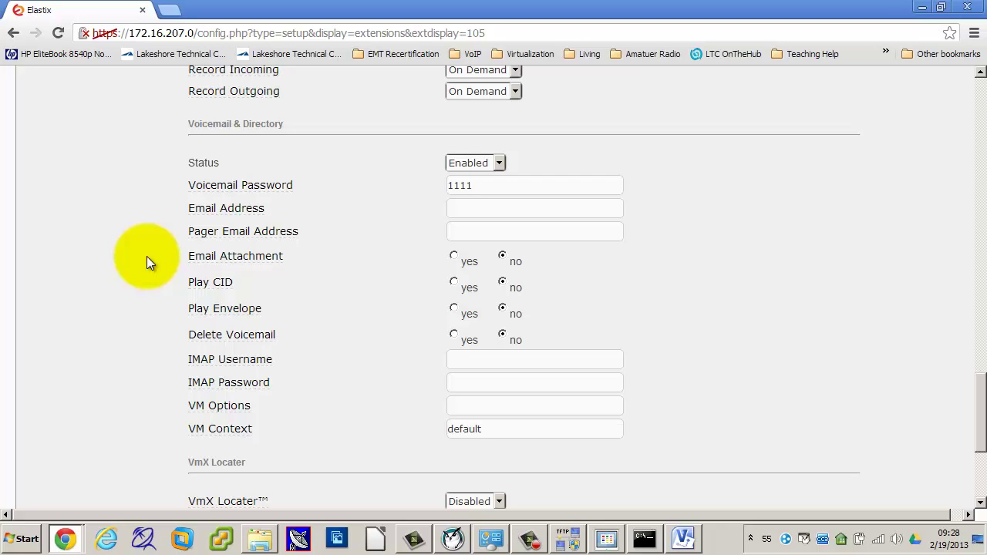
pyautogui.moveTo(229, 240)
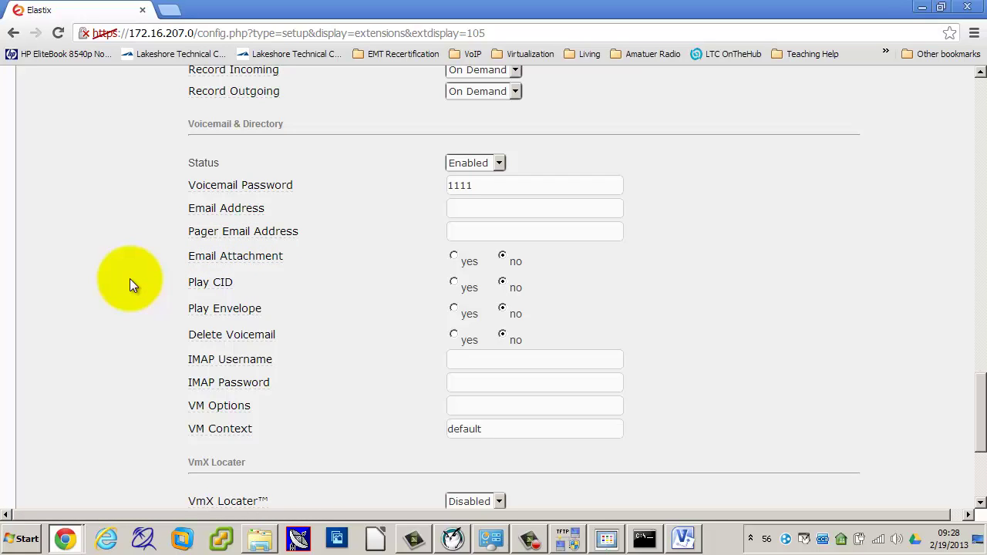
# Step: Set Play CID and Play Envelope to yes for extension 105's voicemail
pyautogui.click(454, 283)
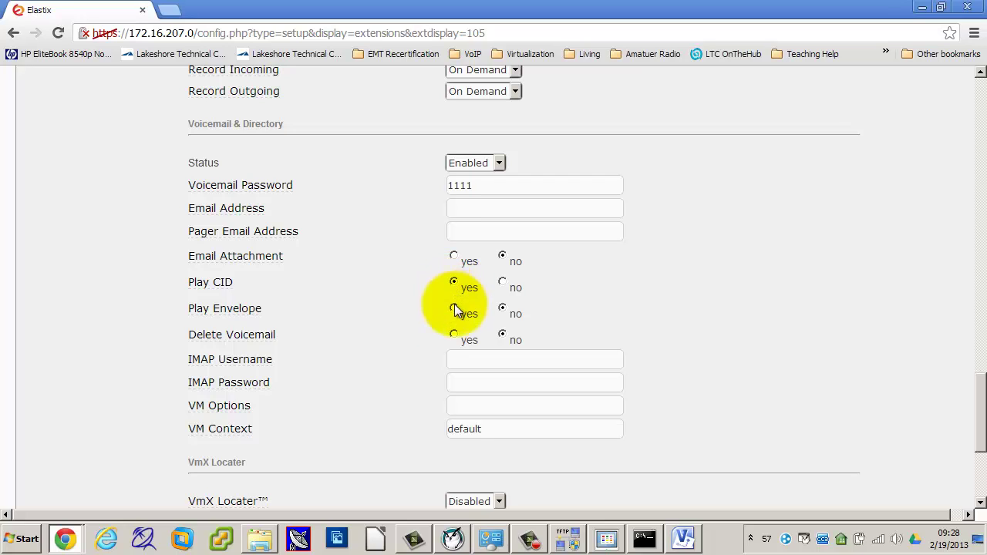
pyautogui.moveTo(244, 310)
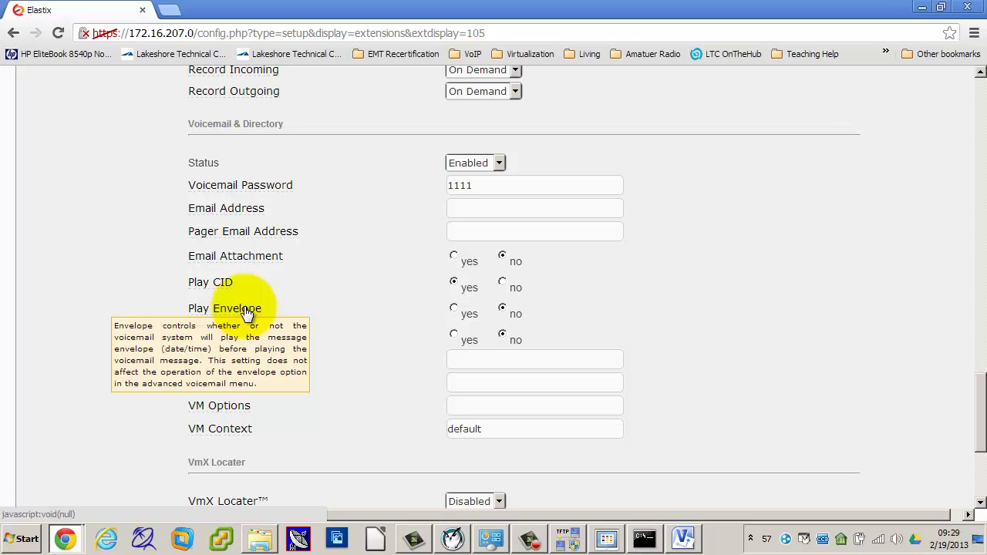
pyautogui.click(453, 308)
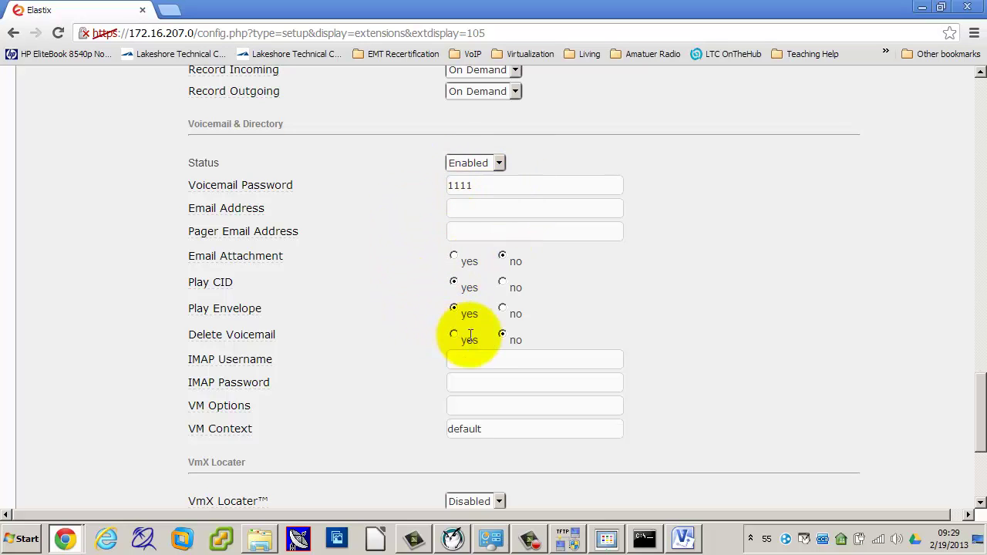
pyautogui.moveTo(324, 312)
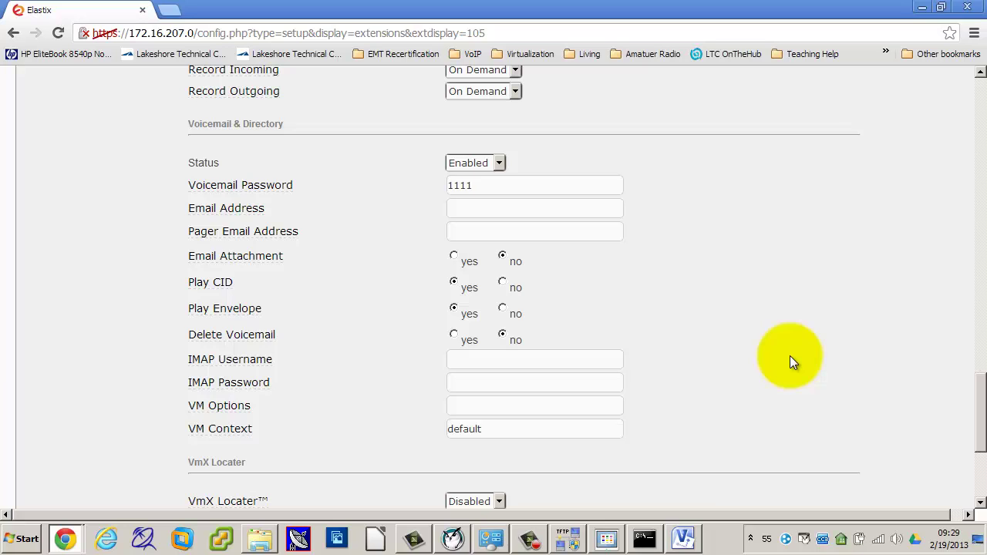
pyautogui.scroll(-3, 790, 355)
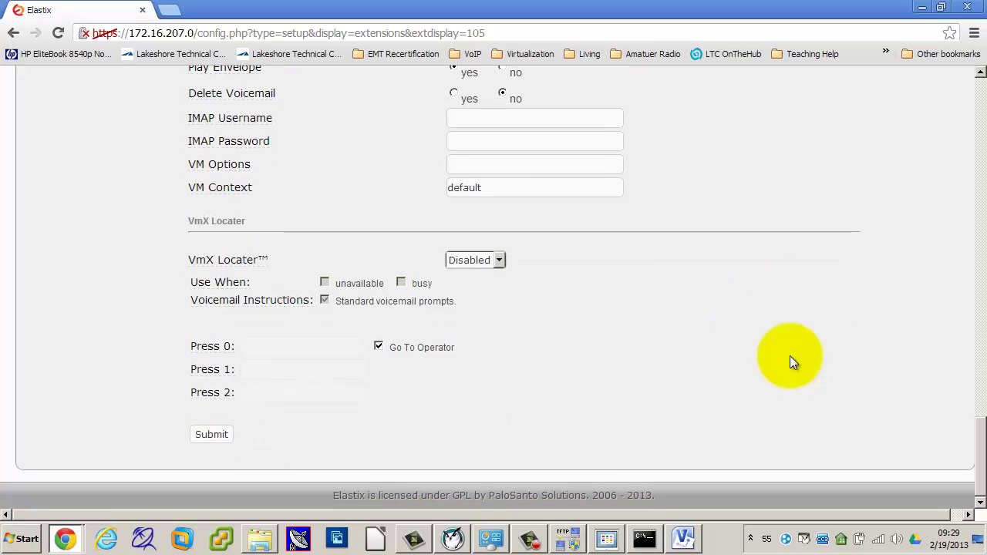
# Step: Submit extension 105's voicemail settings and apply the pending configuration changes
pyautogui.click(214, 433)
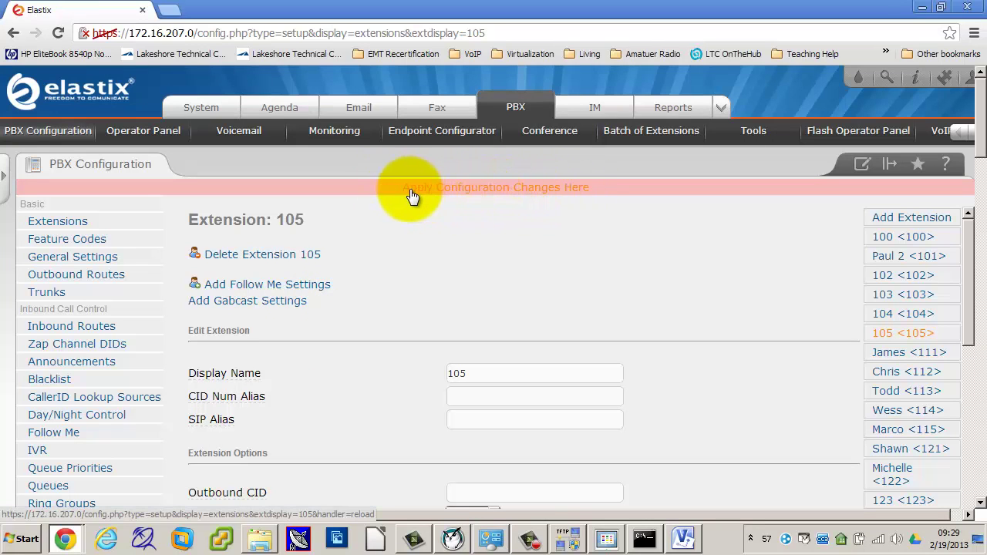
pyautogui.click(474, 193)
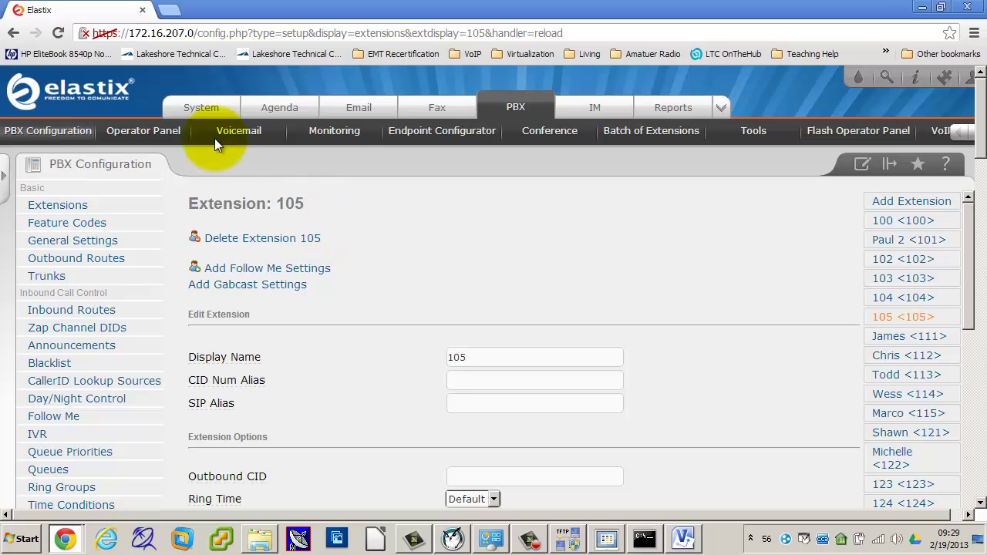
# Step: Load the phone's web page at 172.16.207.100 in a new browser tab
pyautogui.click(171, 10)
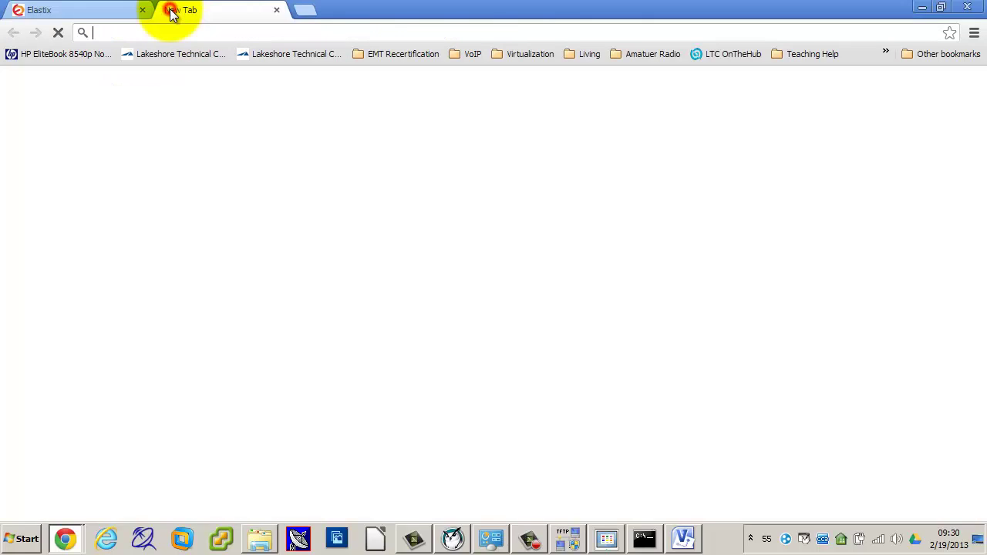
pyautogui.click(186, 33)
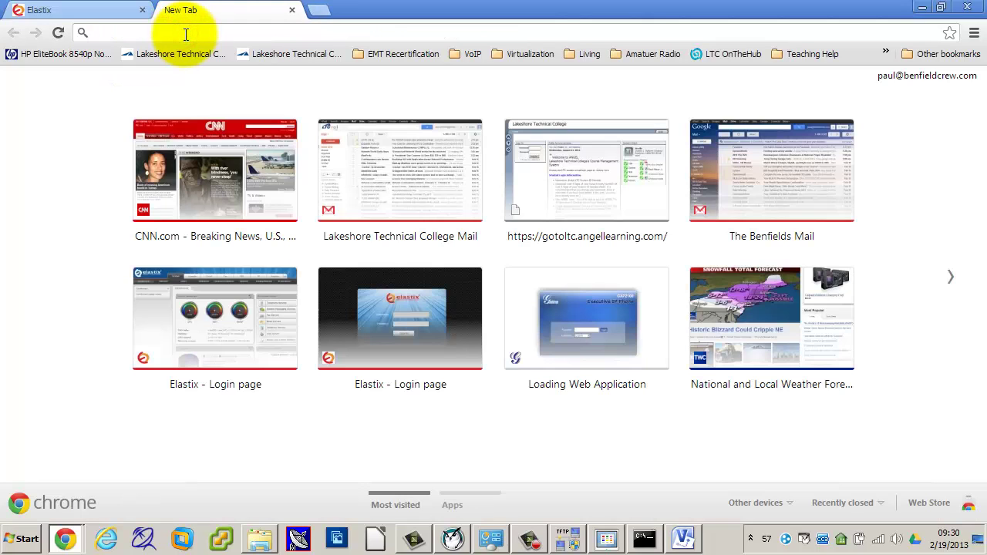
pyautogui.write('172')
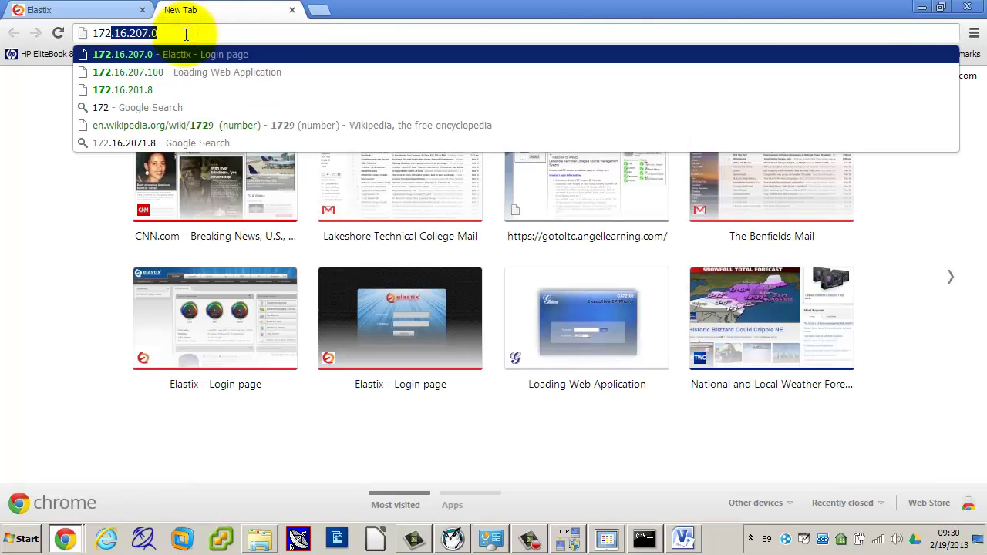
pyautogui.write('.16')
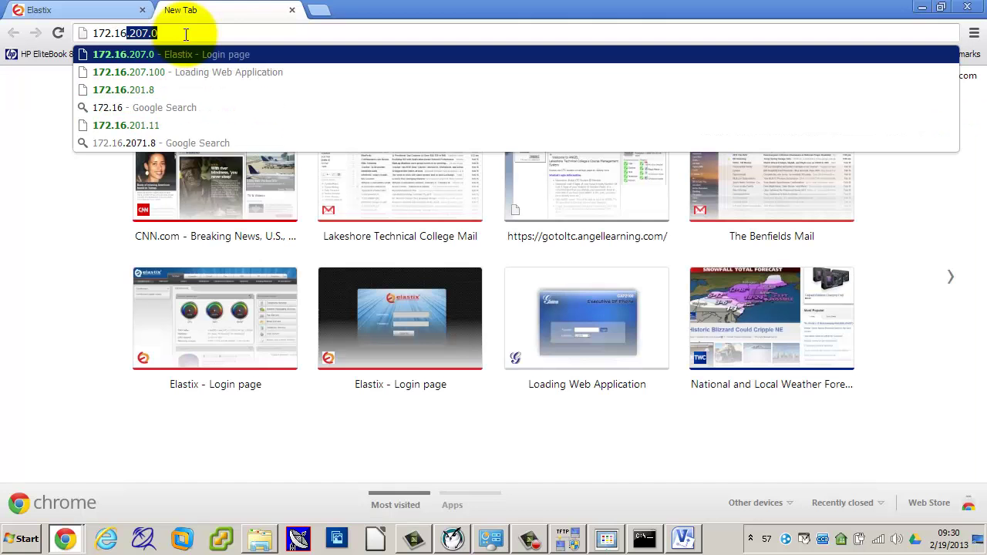
pyautogui.write('.207.100')
pyautogui.press('Return')
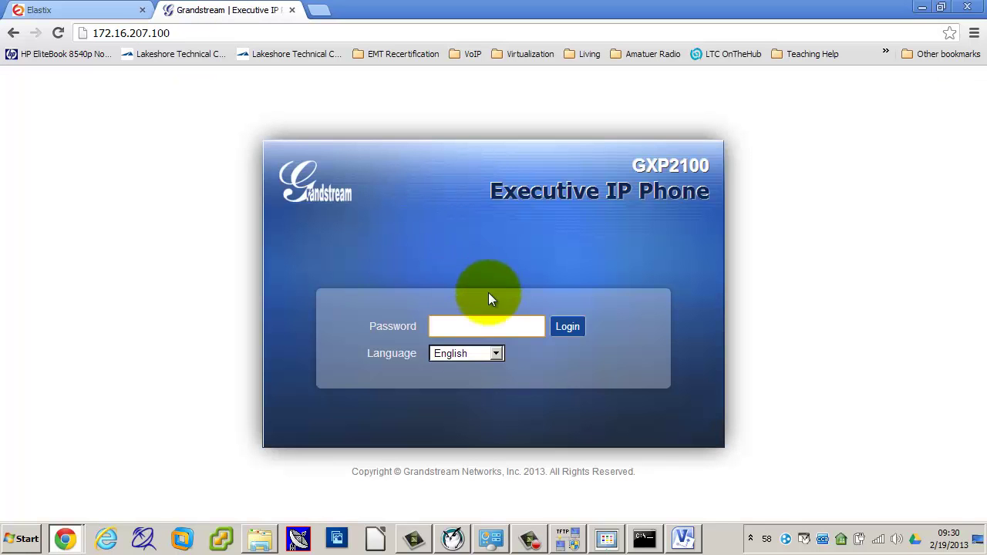
# Step: Log in to the Grandstream GXP2100 with the admin password
pyautogui.click(475, 327)
pyautogui.write('admin')
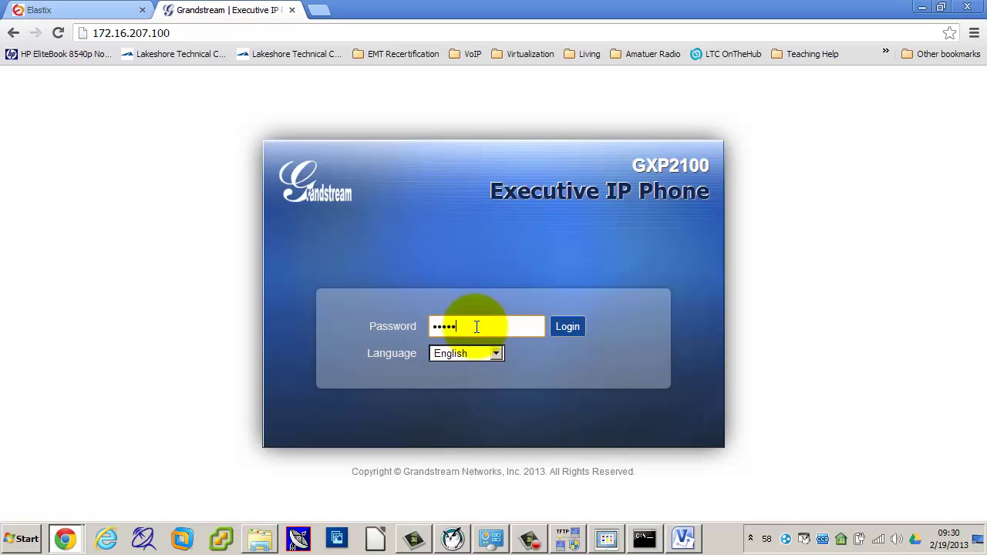
pyautogui.press('Return')
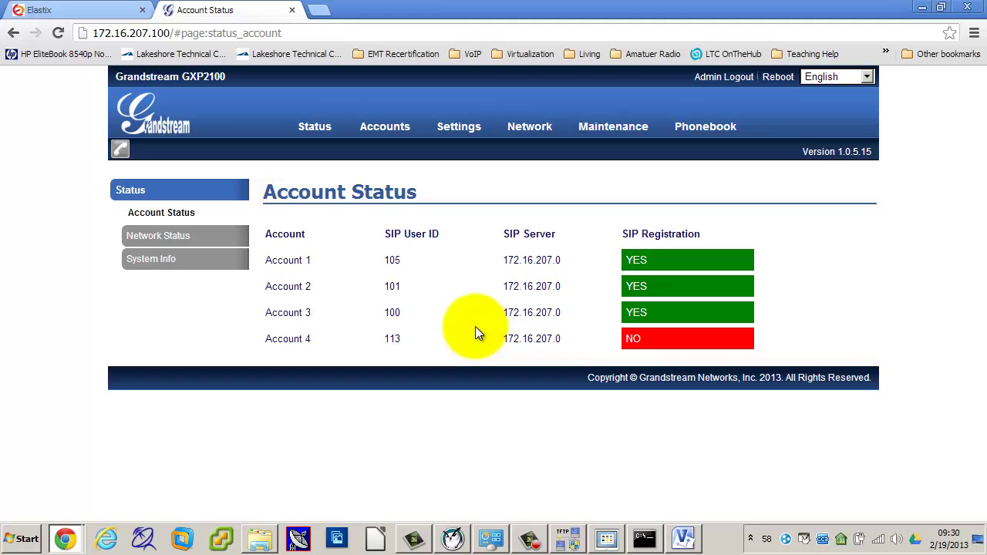
# Step: Go to Accounts > Account 1 > General Settings and scroll to Voice Mail UserID
pyautogui.moveTo(453, 133)
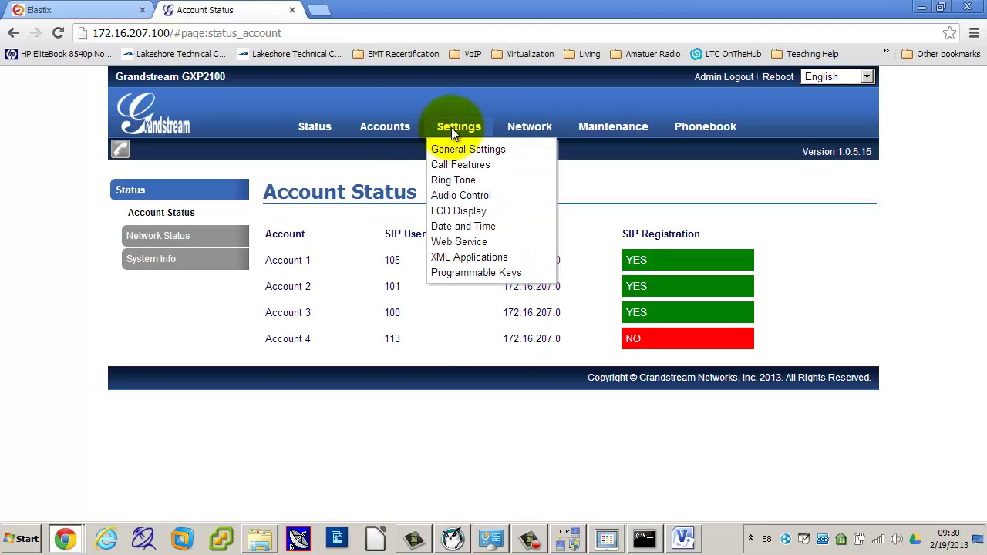
pyautogui.moveTo(392, 128)
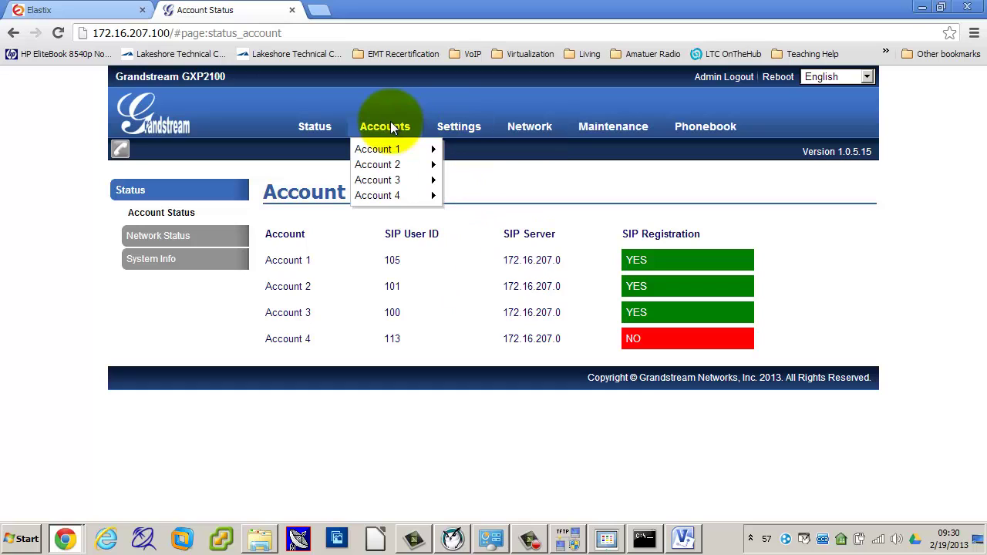
pyautogui.moveTo(385, 150)
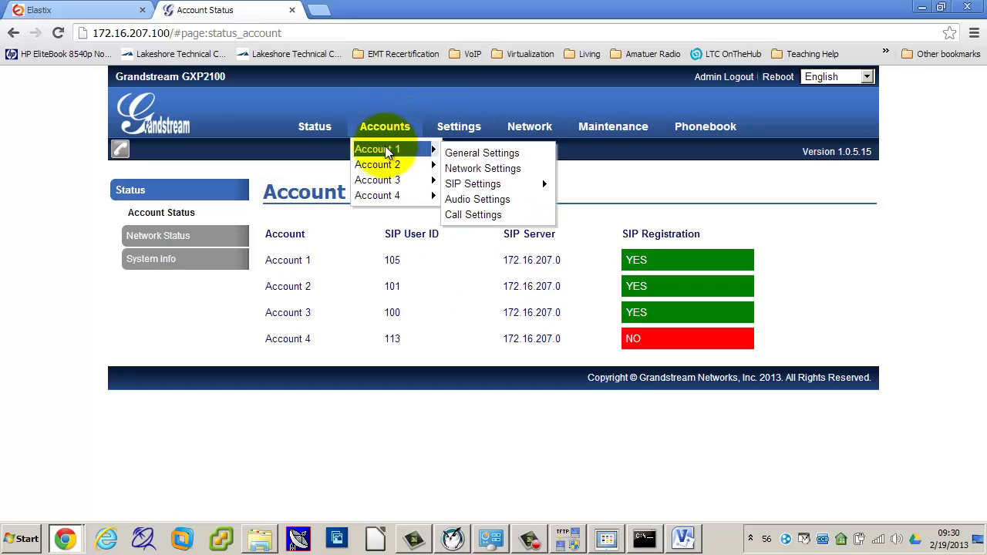
pyautogui.click(467, 152)
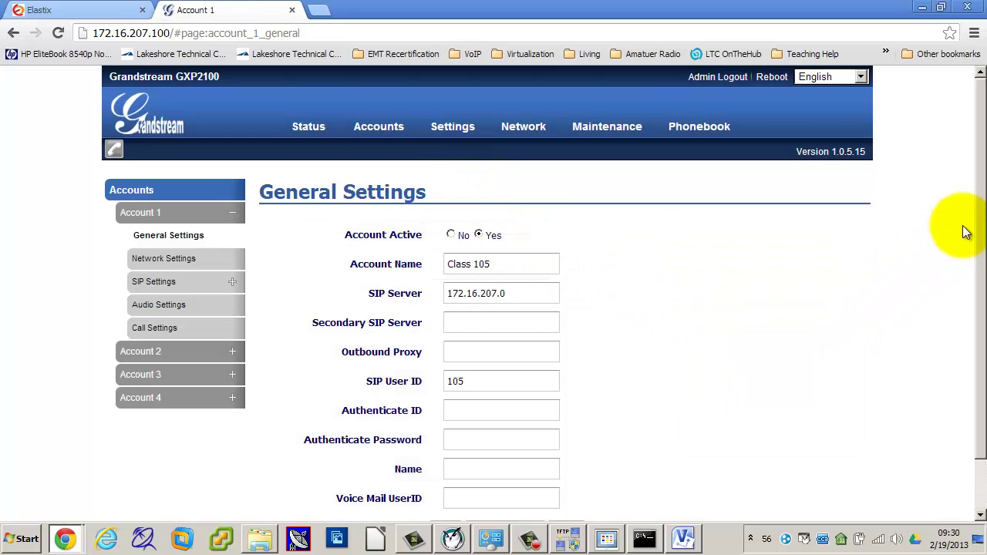
pyautogui.scroll(-2, 964, 232)
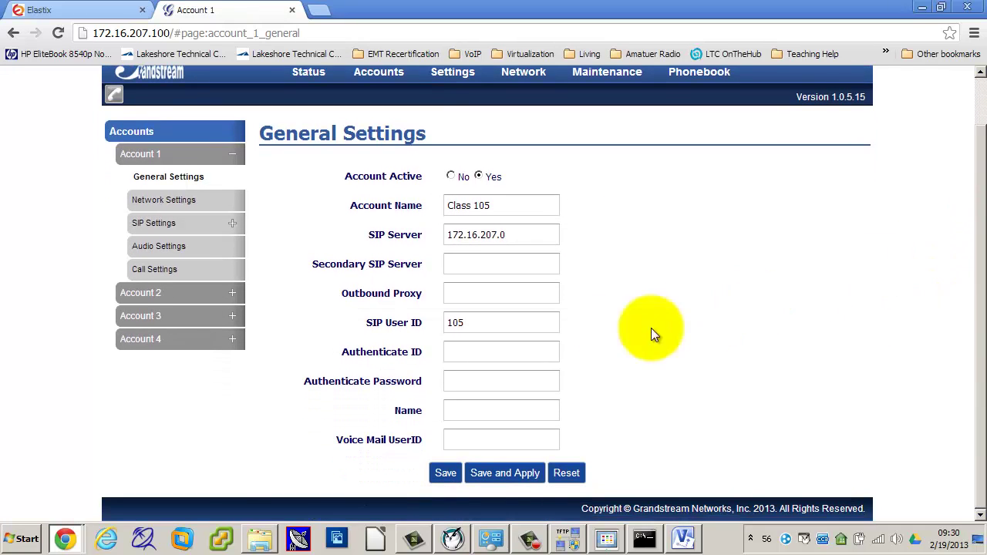
pyautogui.moveTo(368, 445)
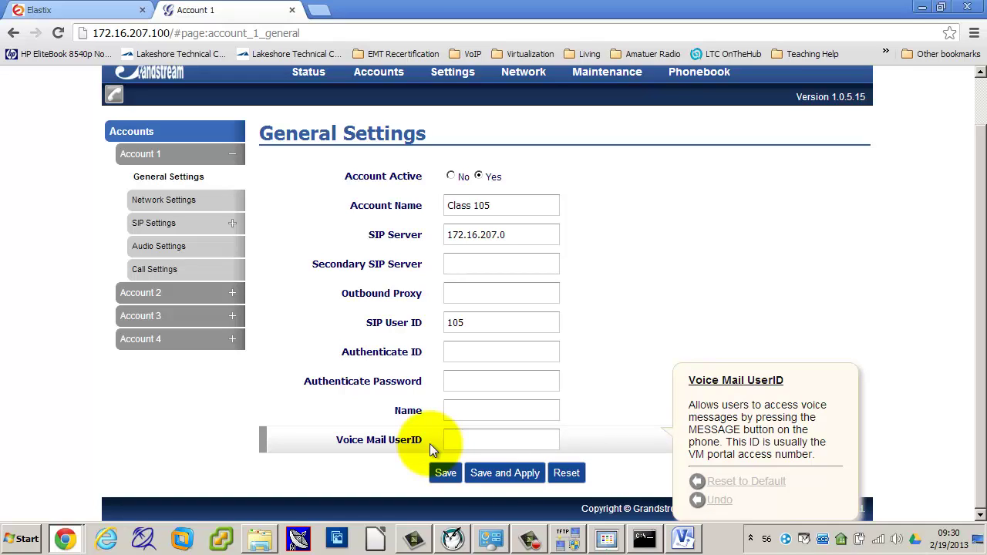
# Step: Set Account 1's Voice Mail UserID to *97, save and apply, then view the SDP860 camera
pyautogui.click(448, 438)
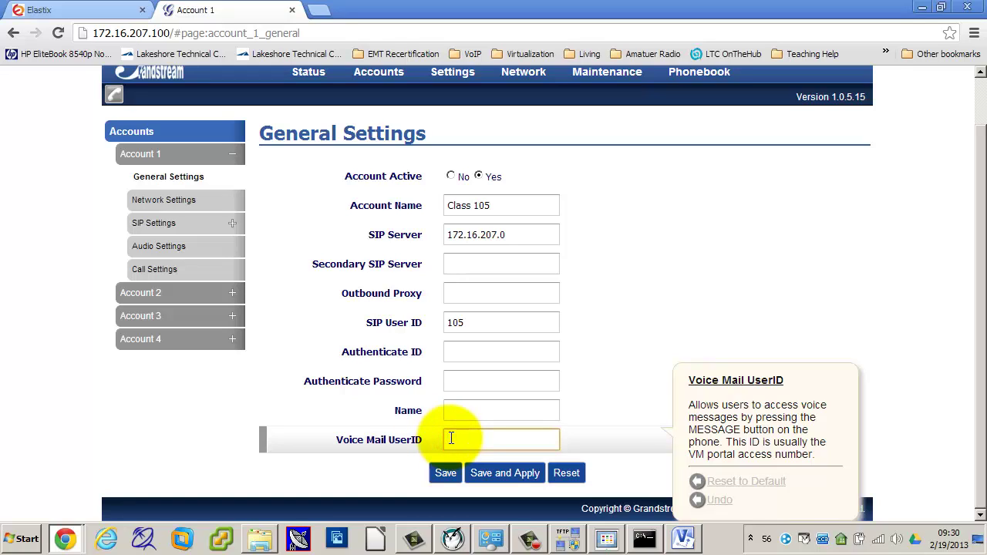
pyautogui.write('197')
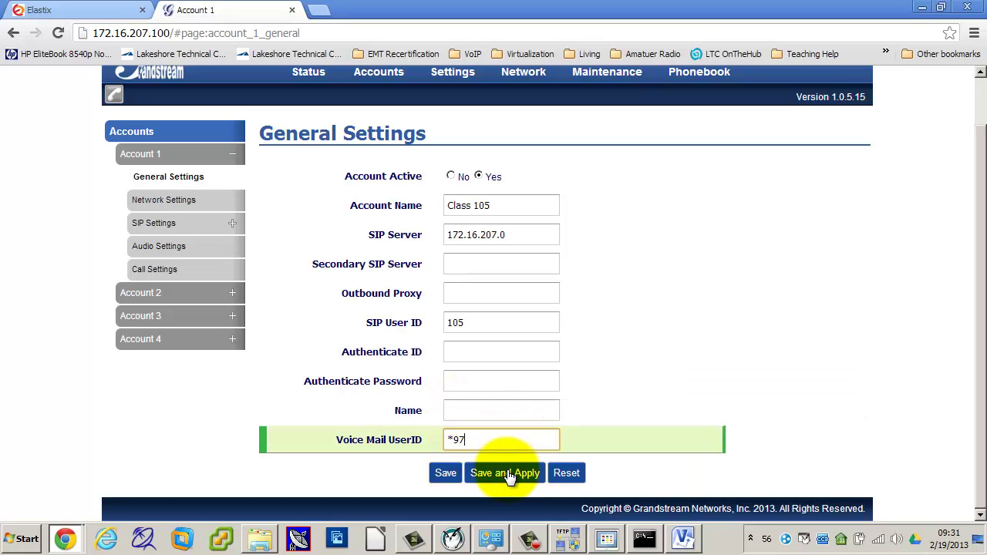
pyautogui.click(509, 475)
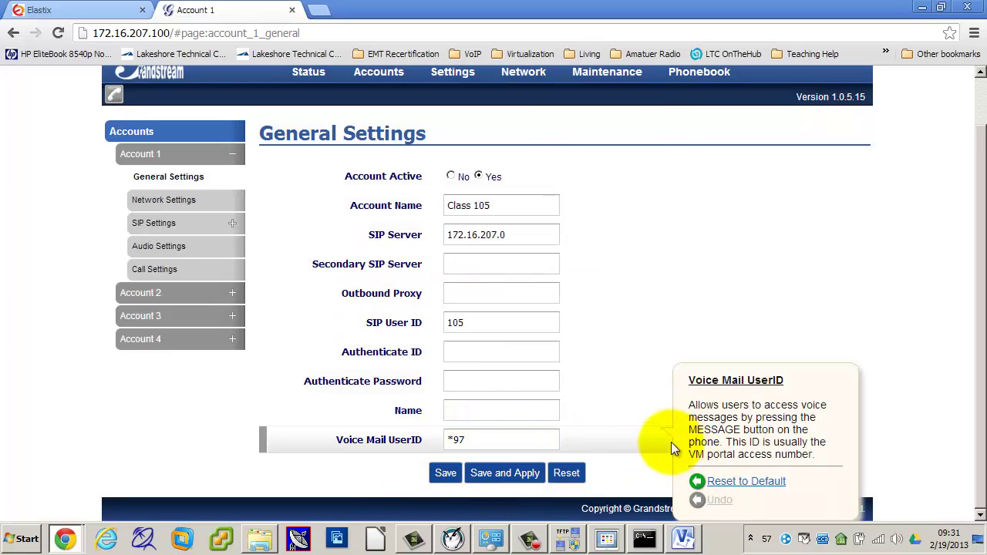
pyautogui.click(607, 537)
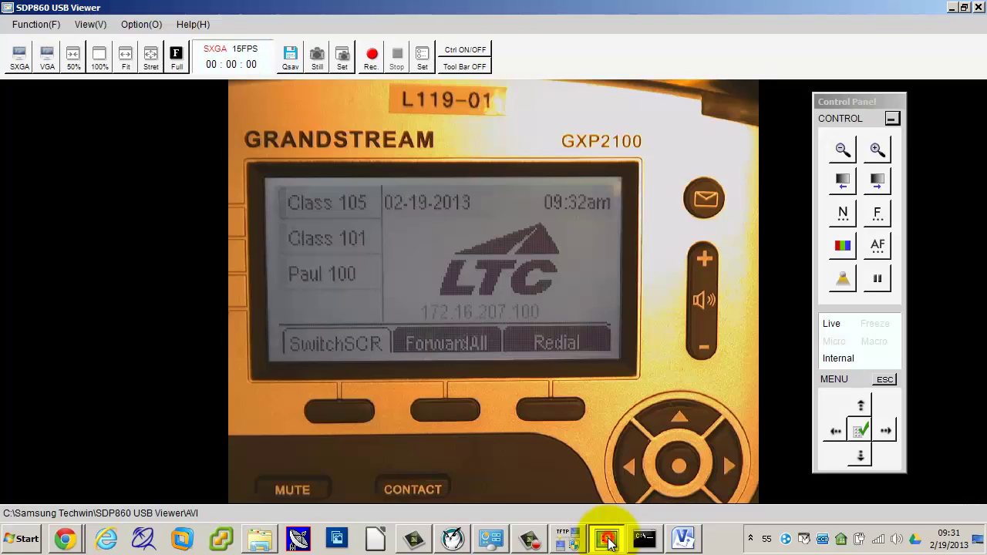
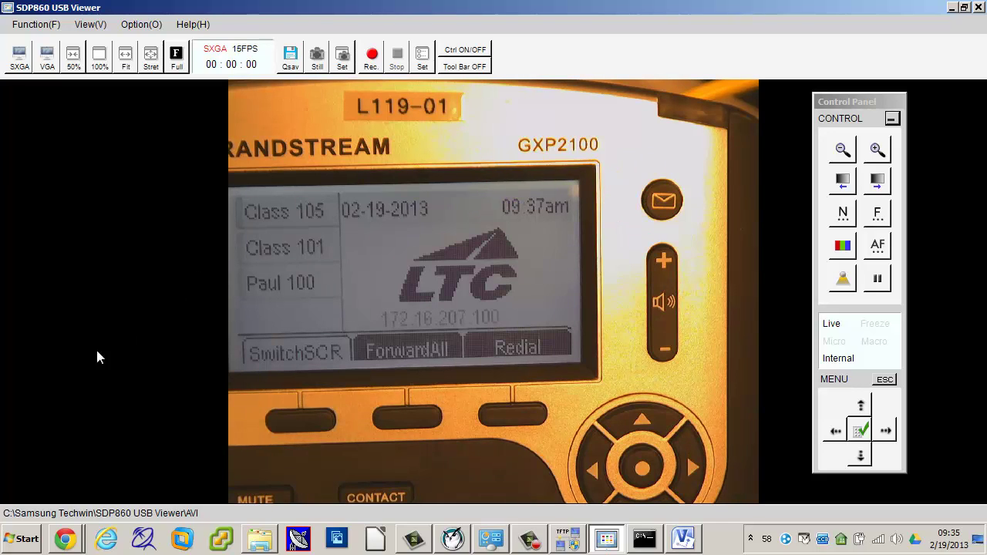
# Step: Bring Chrome forward and switch to the Elastix Extension 105 settings tab
pyautogui.moveTo(69, 540)
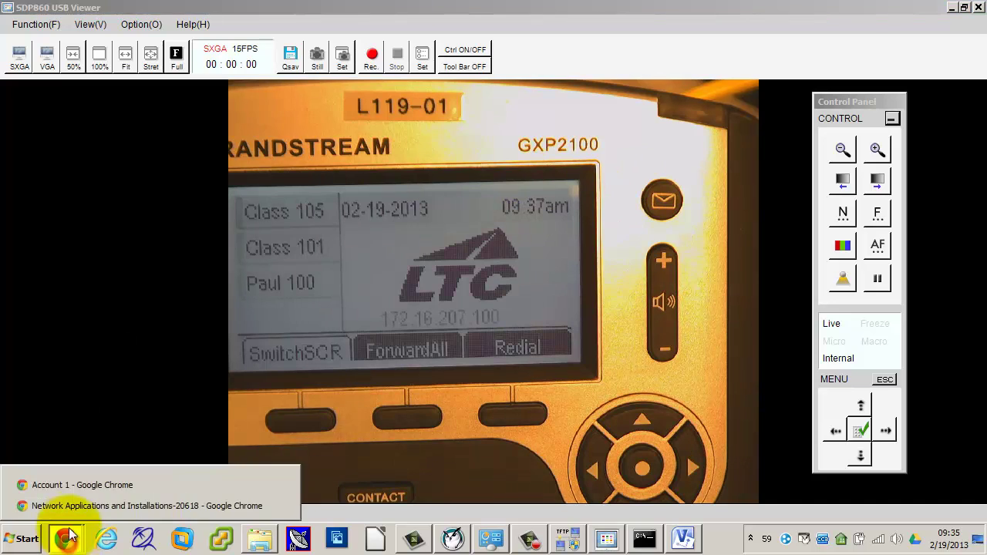
pyautogui.click(67, 485)
pyautogui.click(81, 10)
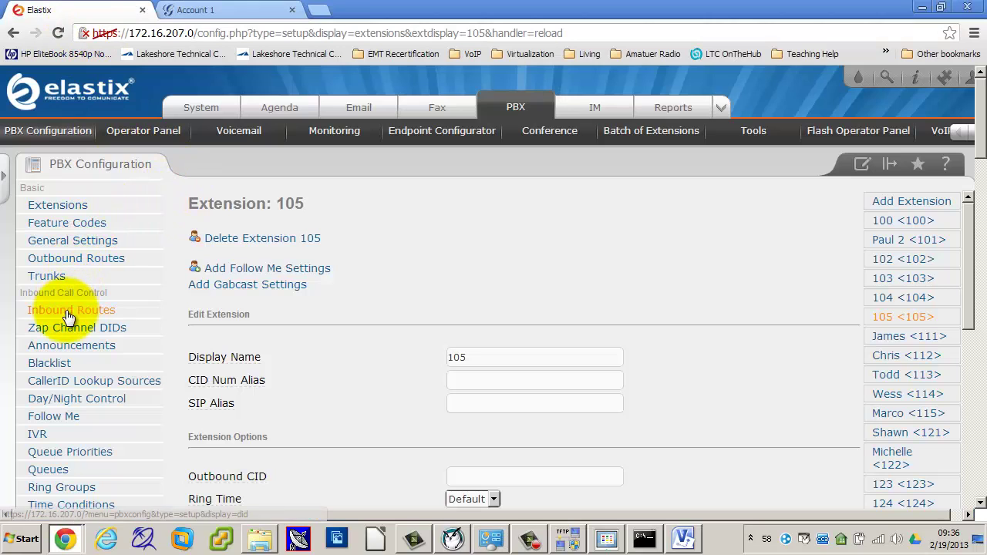
# Step: Open Inbound Routes and choose Voicemail as the incoming-call destination
pyautogui.scroll(-1, 432, 326)
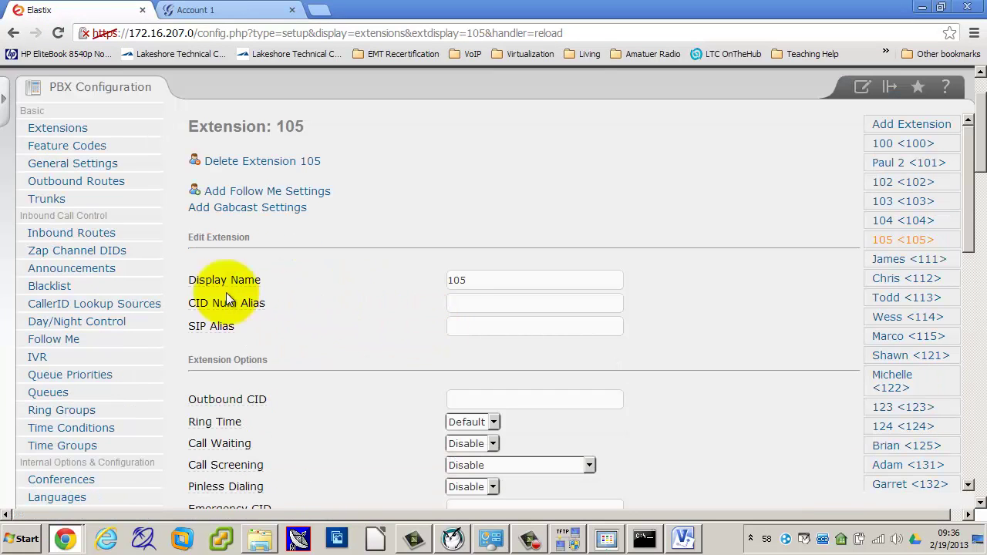
pyautogui.click(85, 240)
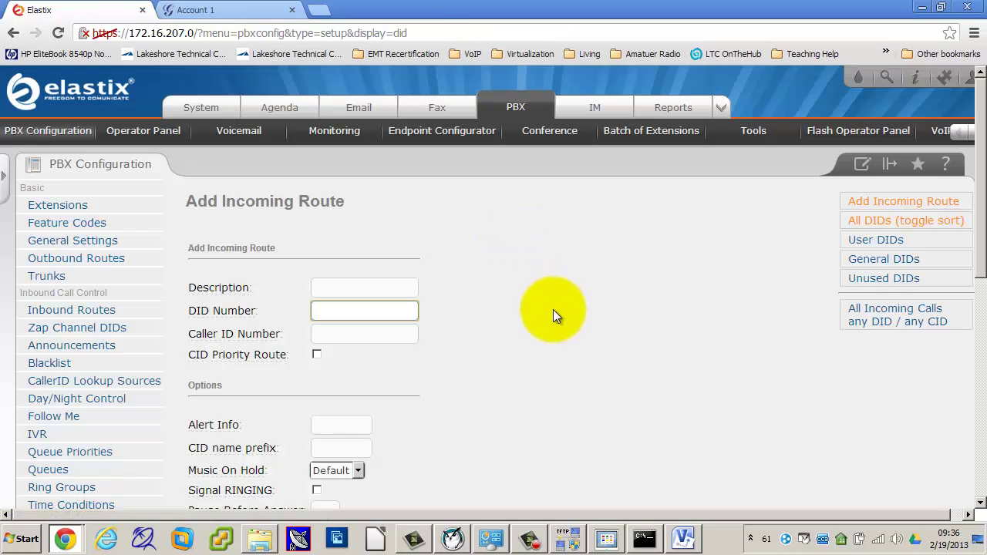
pyautogui.scroll(-6, 553, 310)
pyautogui.scroll(-1, 555, 318)
pyautogui.click(306, 396)
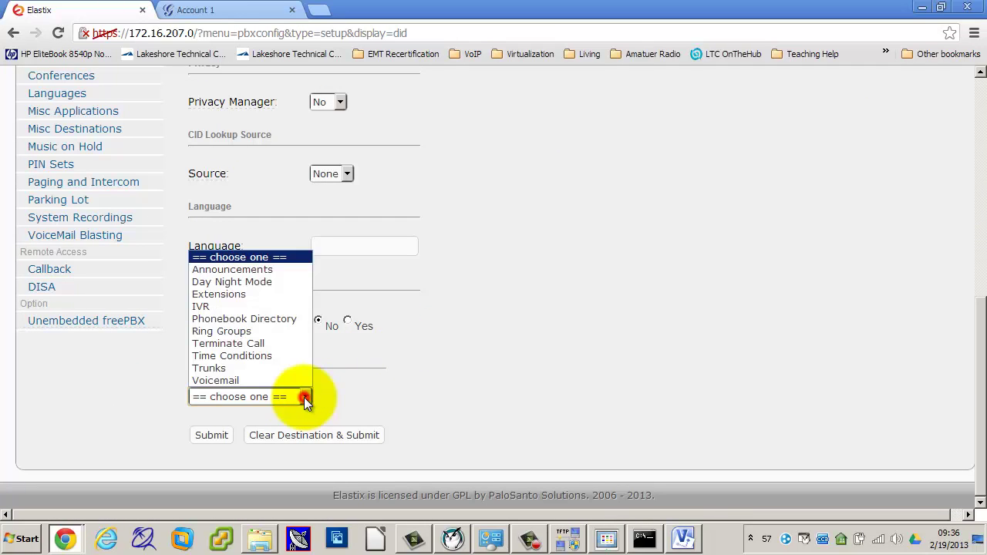
pyautogui.click(230, 381)
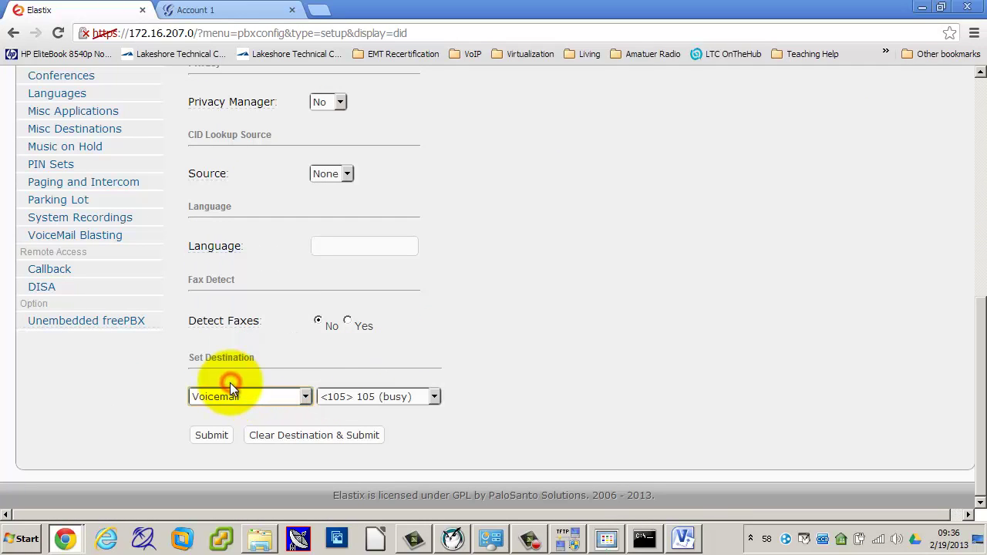
# Step: Review the mailbox options, keep Voicemail <105> 105 (busy), then reload to discard the route
pyautogui.click(434, 398)
pyautogui.click(578, 373)
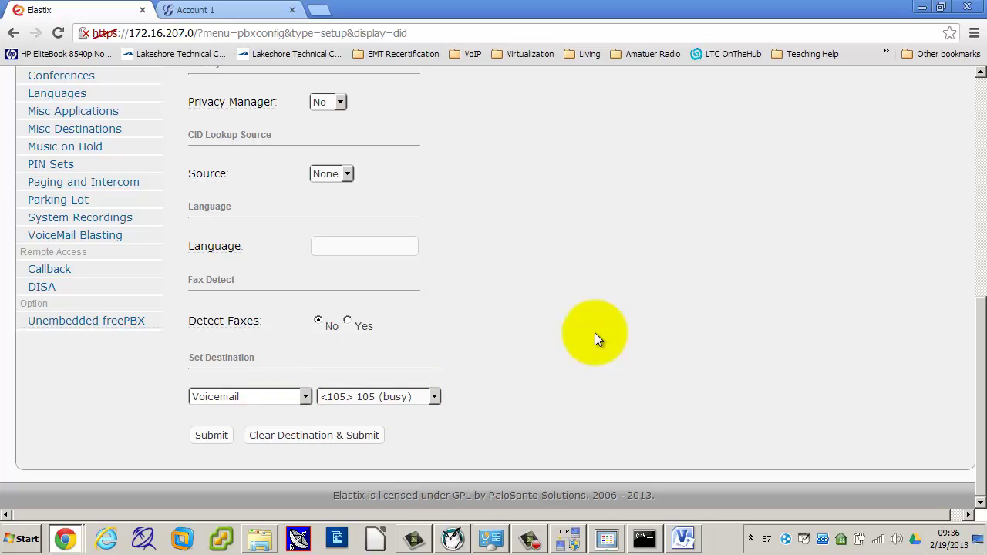
pyautogui.scroll(4, 583, 310)
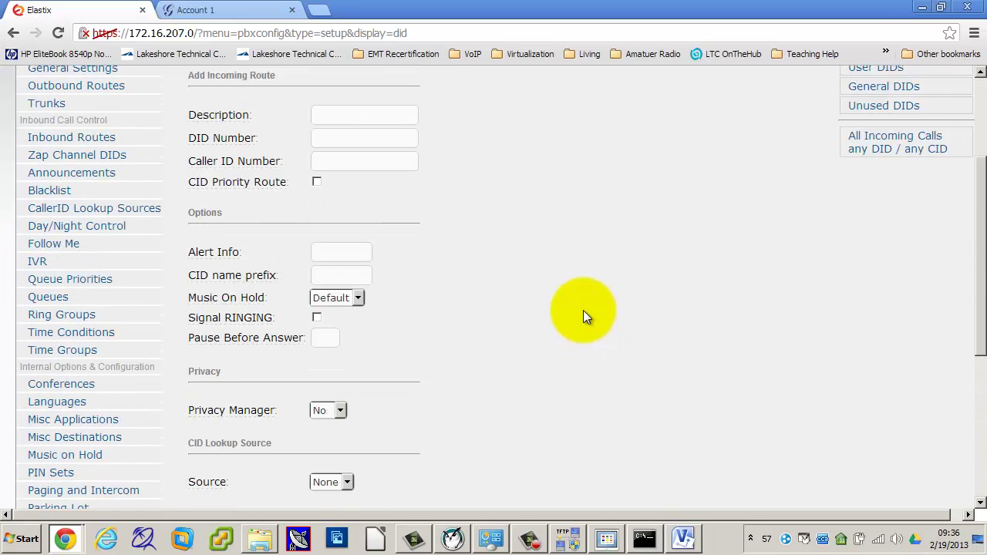
pyautogui.scroll(-4, 583, 310)
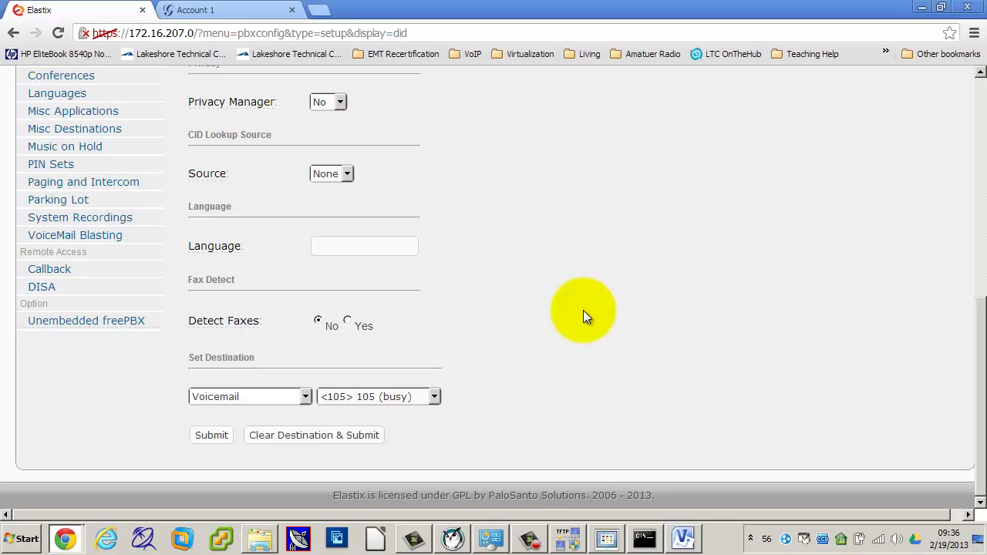
pyautogui.click(305, 398)
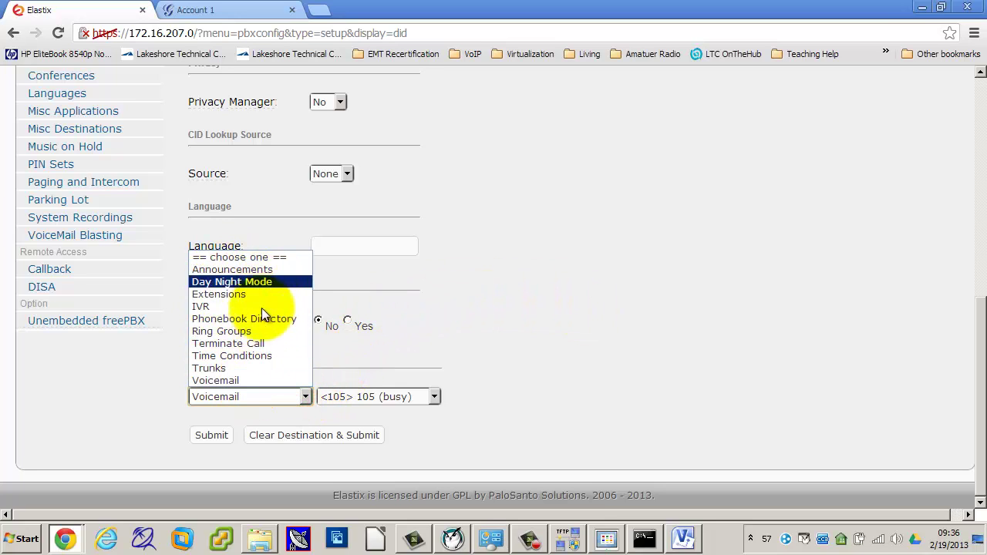
pyautogui.click(558, 325)
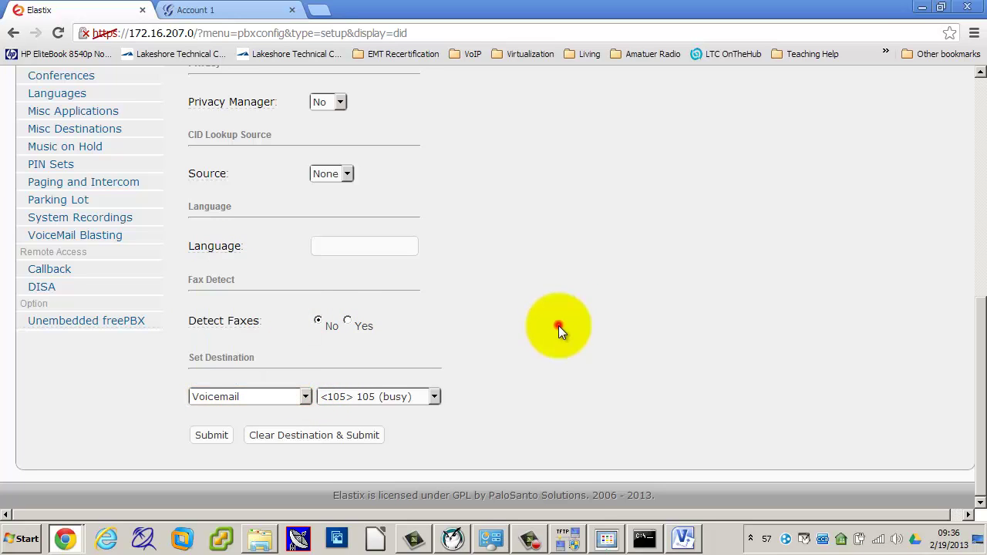
pyautogui.click(434, 396)
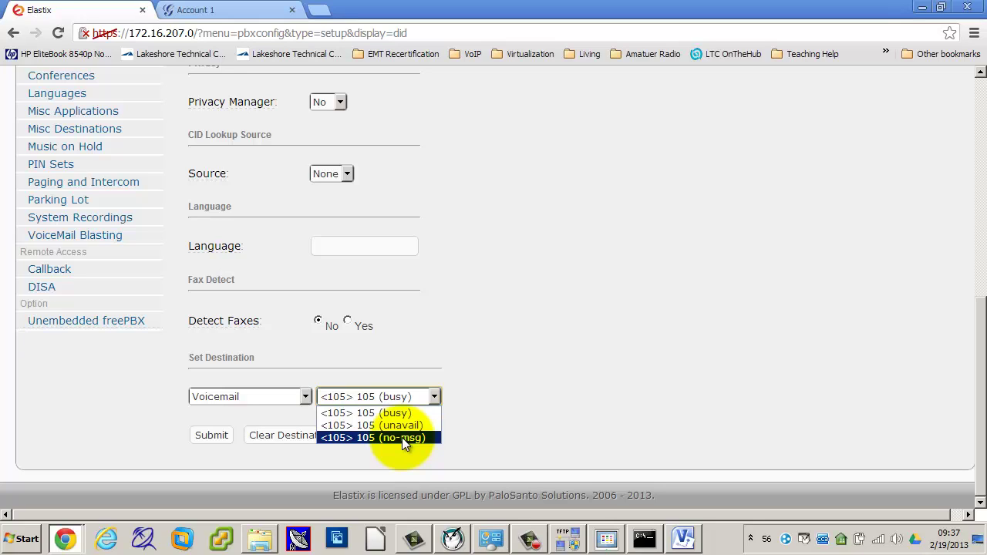
pyautogui.press('Escape')
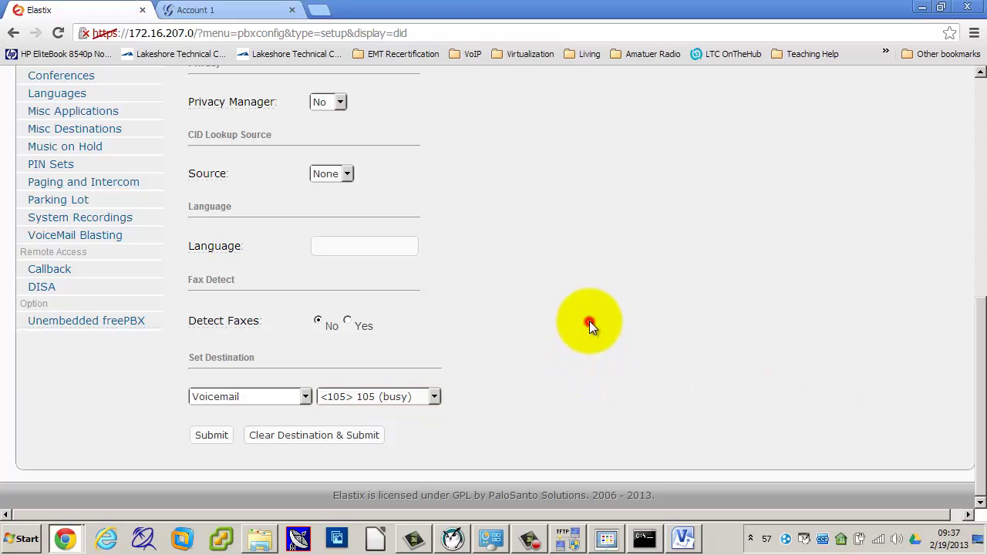
pyautogui.press('F5')
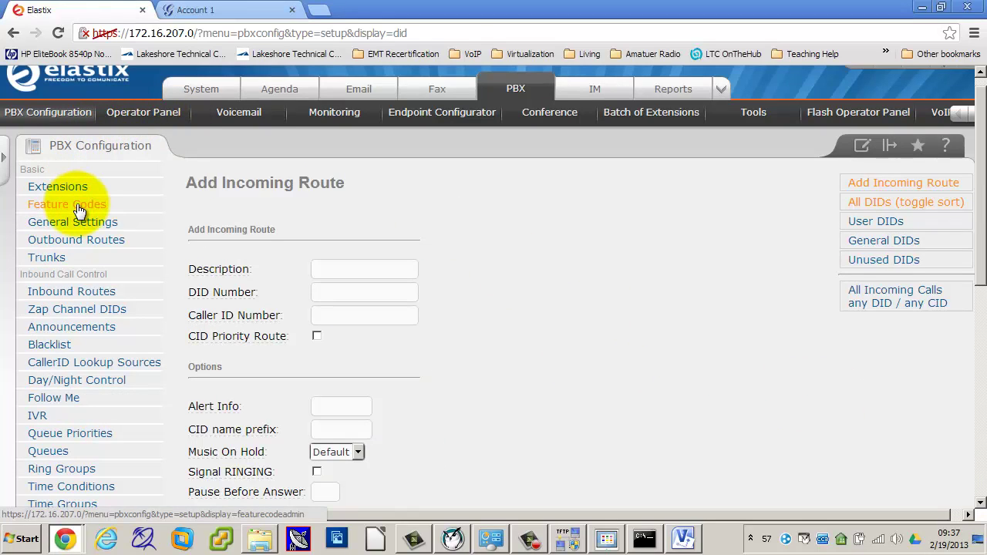
# Step: In Feature Codes, untick Use Default for My Voicemail, set it to 999, submit and apply
pyautogui.click(77, 205)
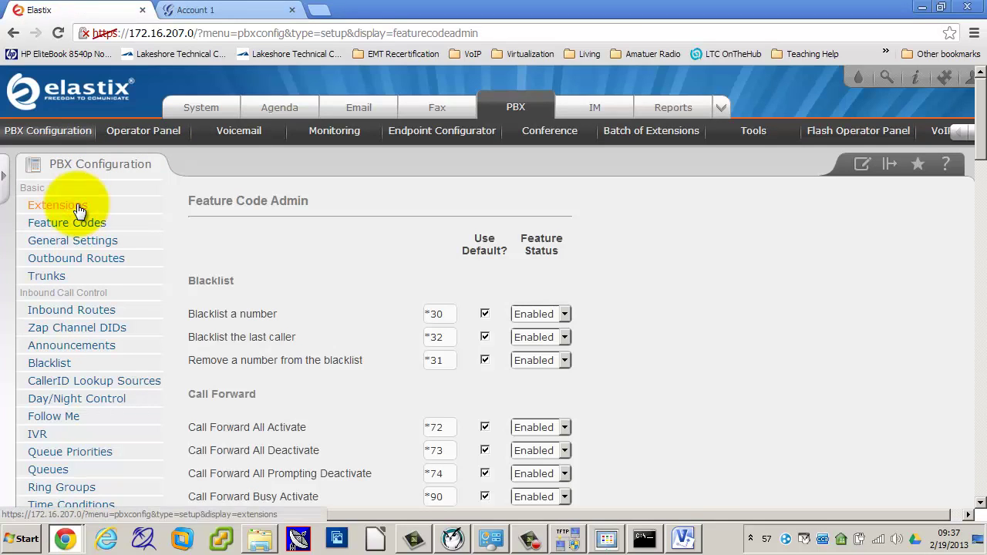
pyautogui.scroll(-7, 524, 371)
pyautogui.scroll(2, 523, 372)
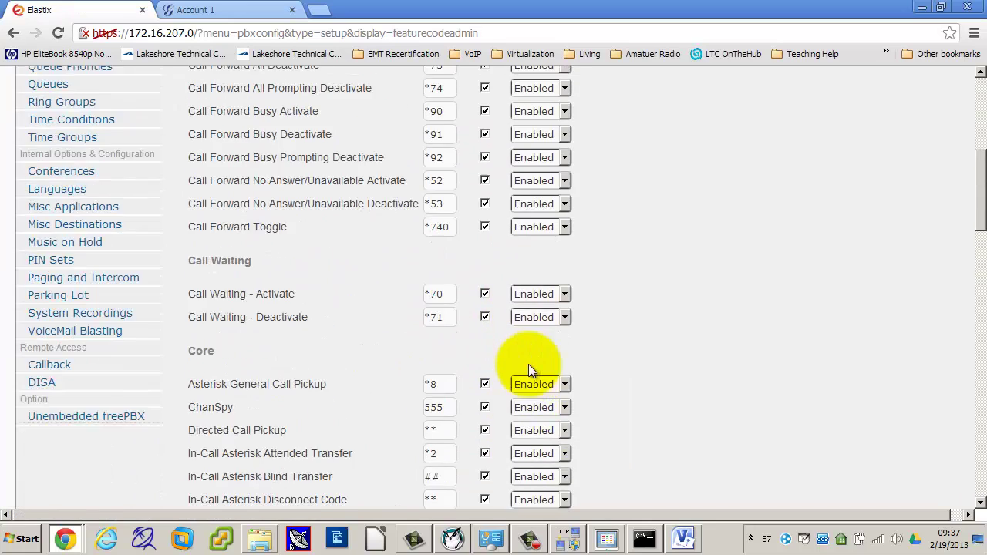
pyautogui.scroll(5, 528, 364)
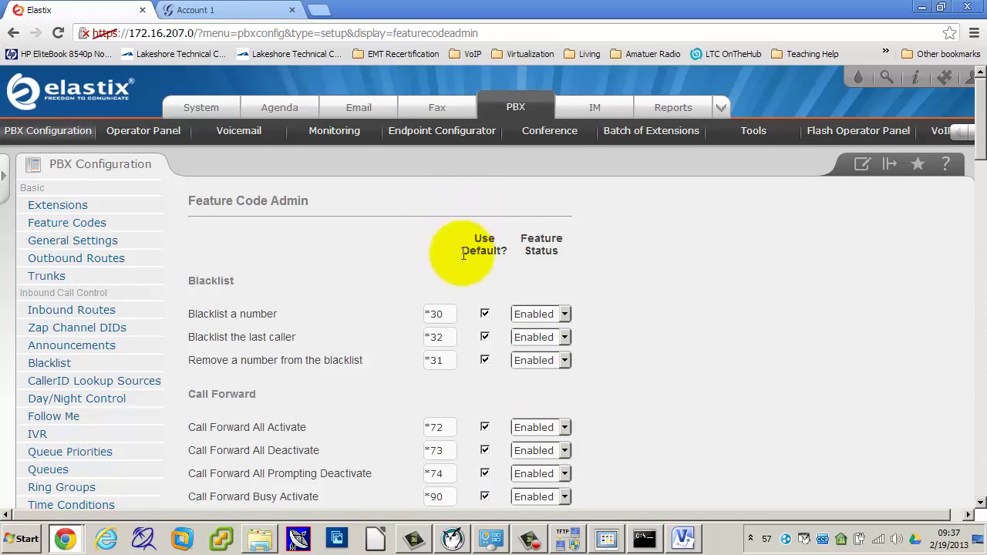
pyautogui.scroll(-4, 653, 432)
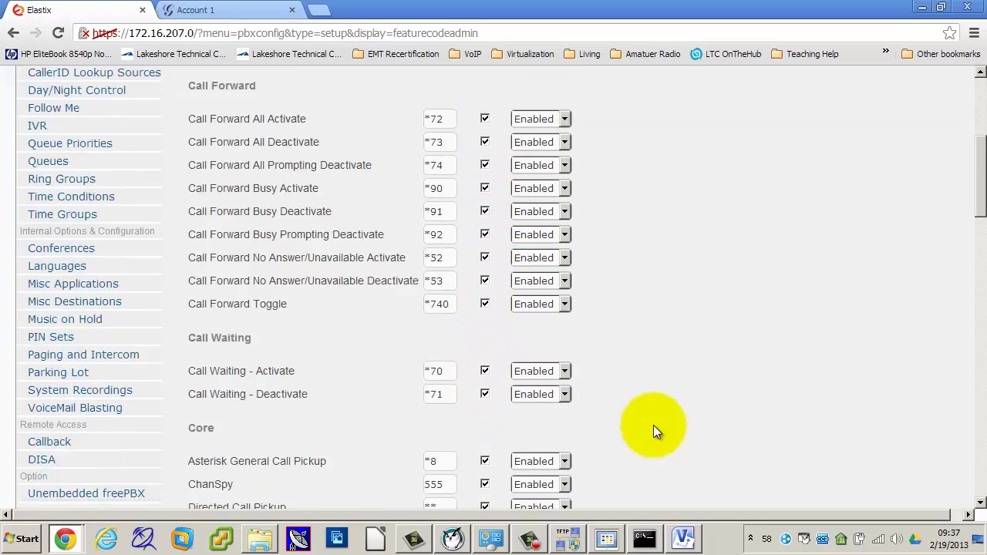
pyautogui.scroll(-12, 654, 420)
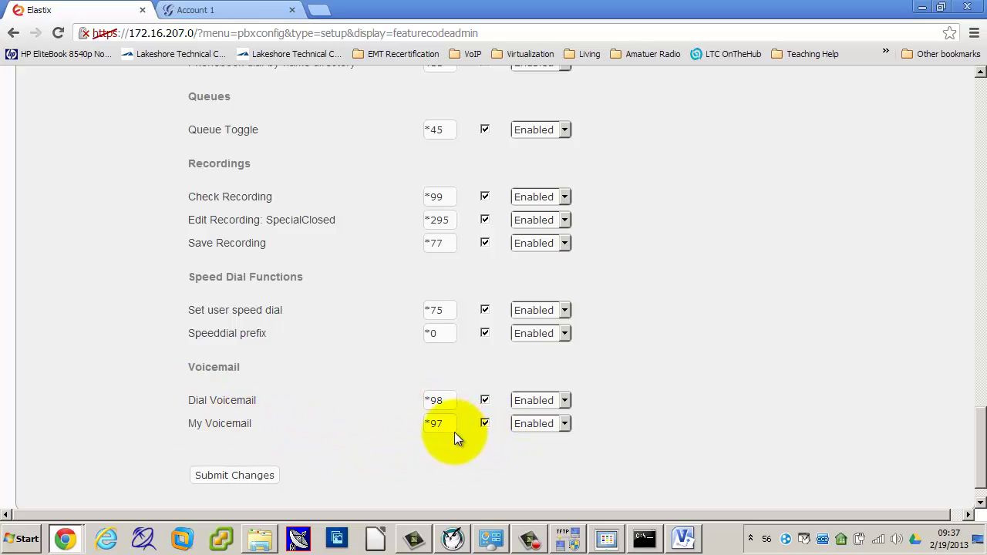
pyautogui.click(486, 424)
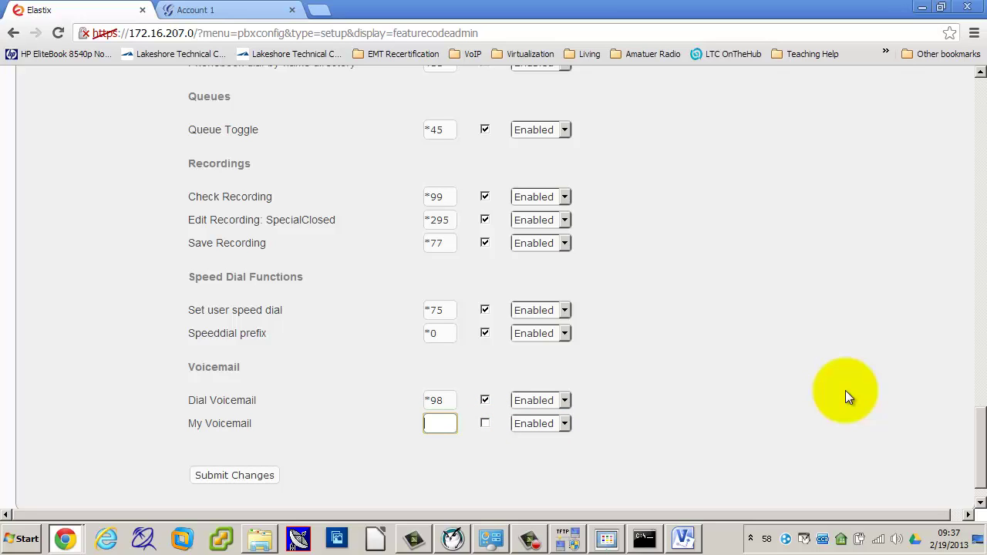
pyautogui.write('999')
pyautogui.scroll(-1, 845, 388)
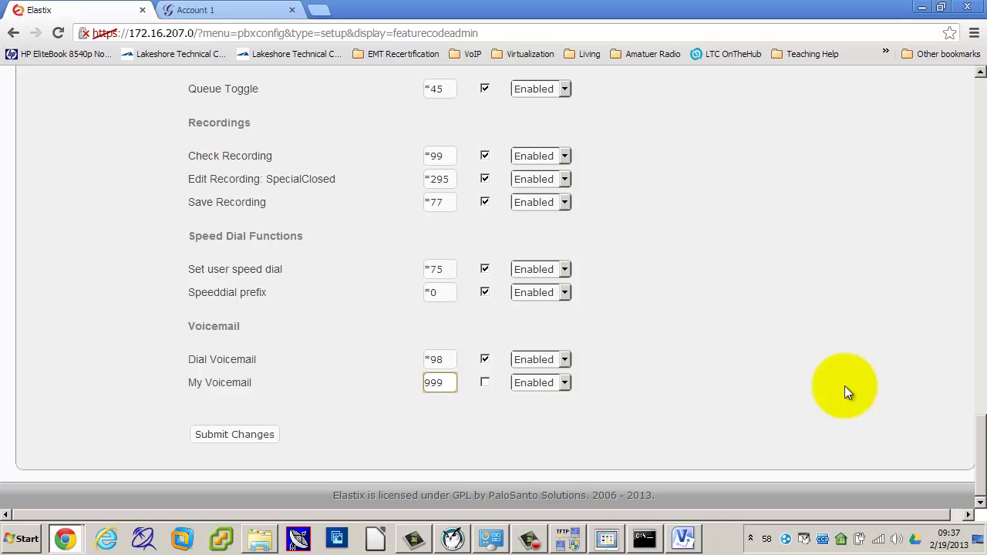
pyautogui.click(241, 433)
pyautogui.click(482, 190)
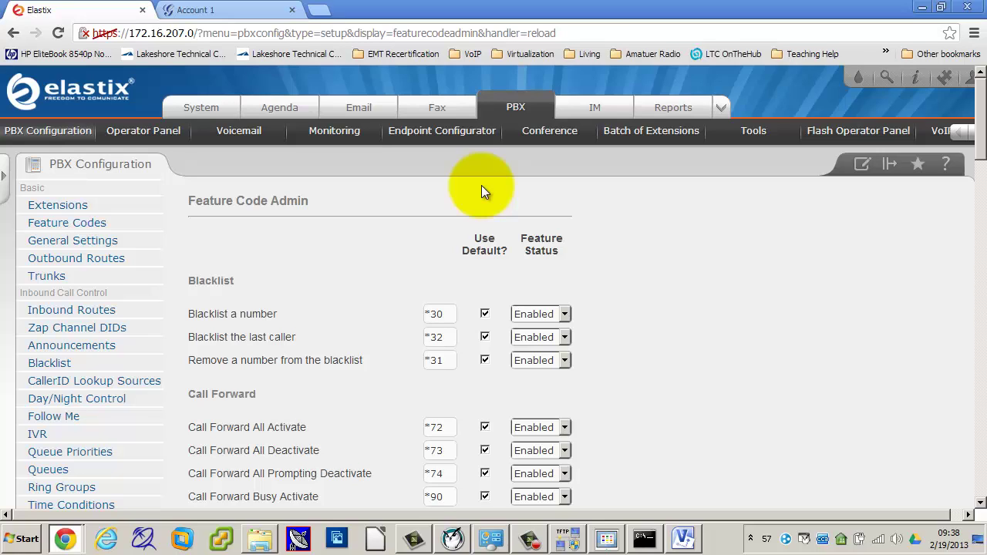
# Step: Change the My Voicemail feature code back to *97 and submit it
pyautogui.scroll(-20, 706, 379)
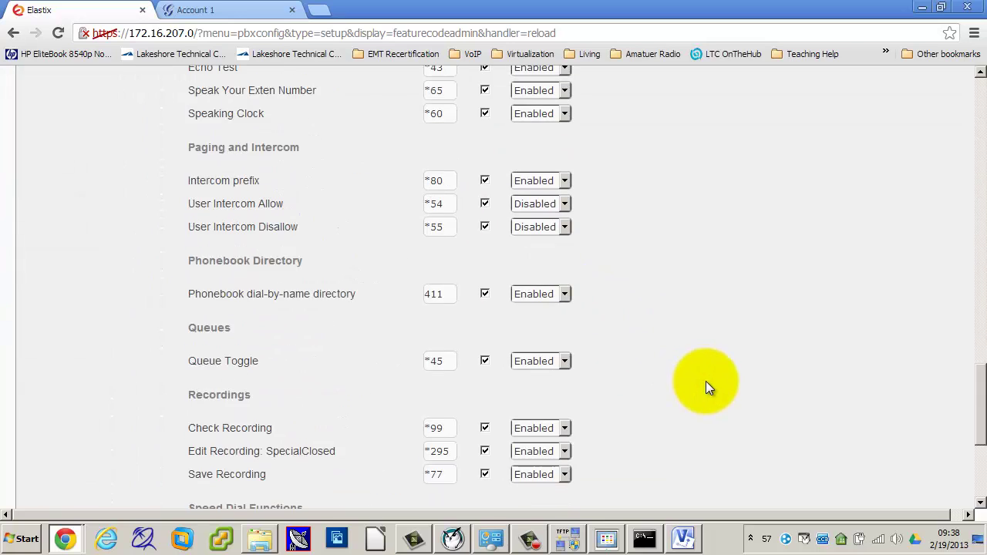
pyautogui.scroll(-5, 705, 380)
pyautogui.doubleClick(444, 382)
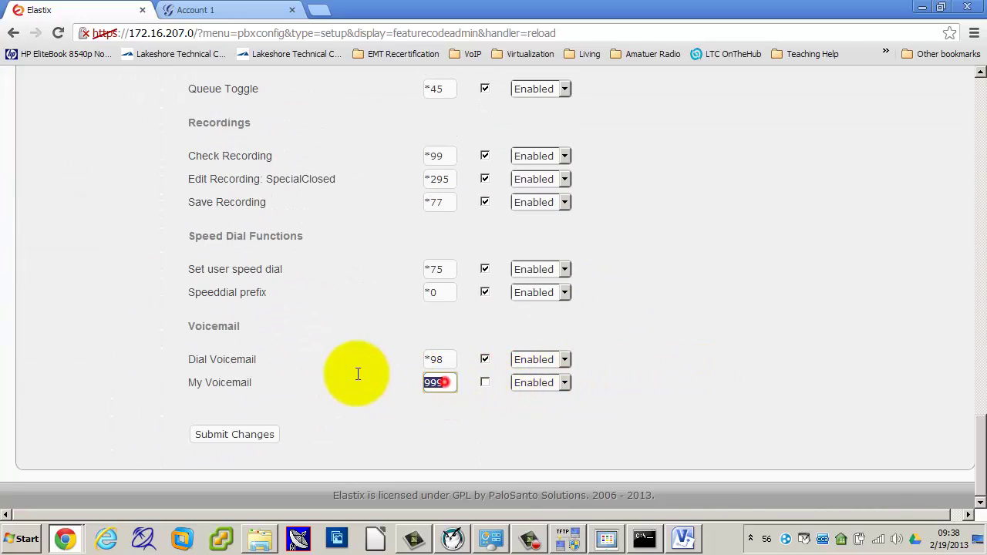
pyautogui.write('*')
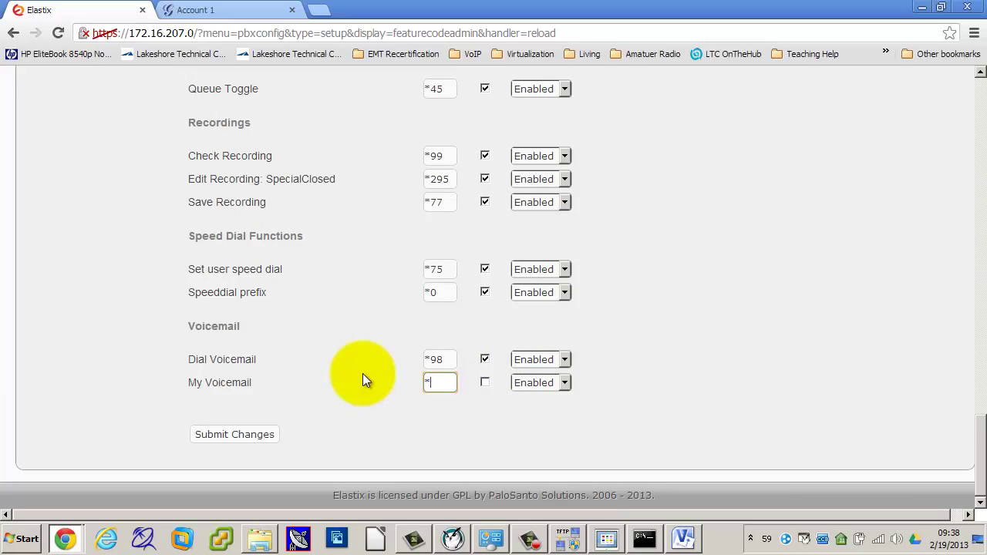
pyautogui.write('97')
pyautogui.click(656, 347)
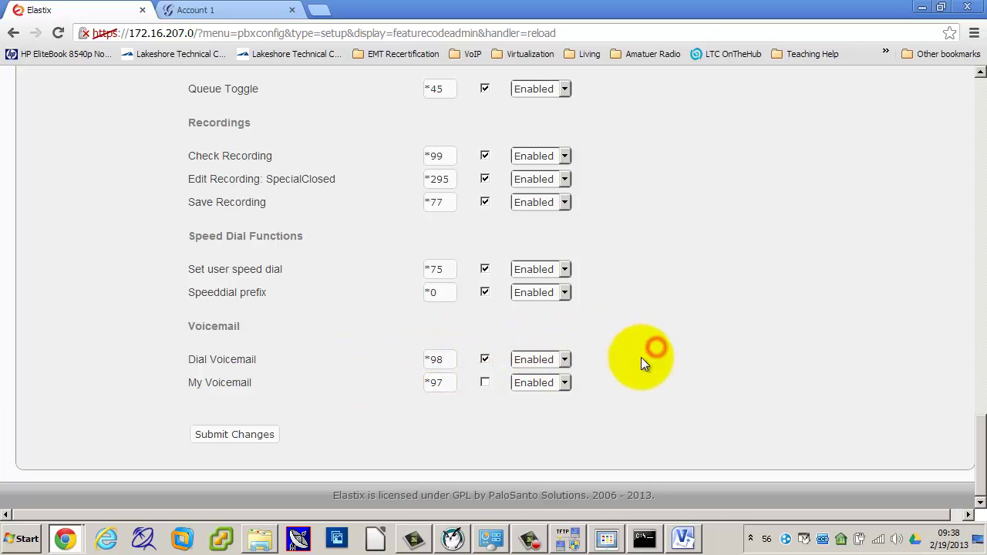
pyautogui.click(274, 429)
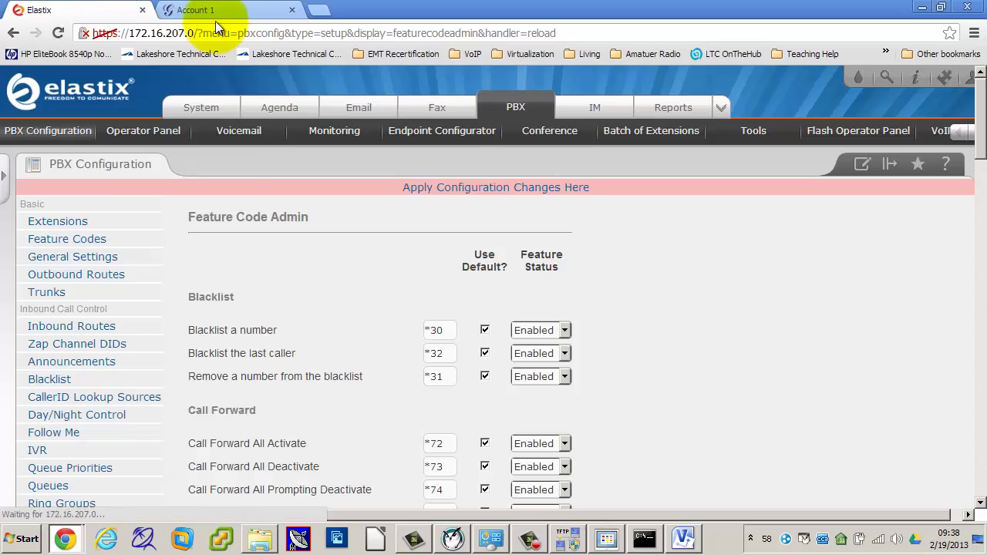
pyautogui.click(215, 15)
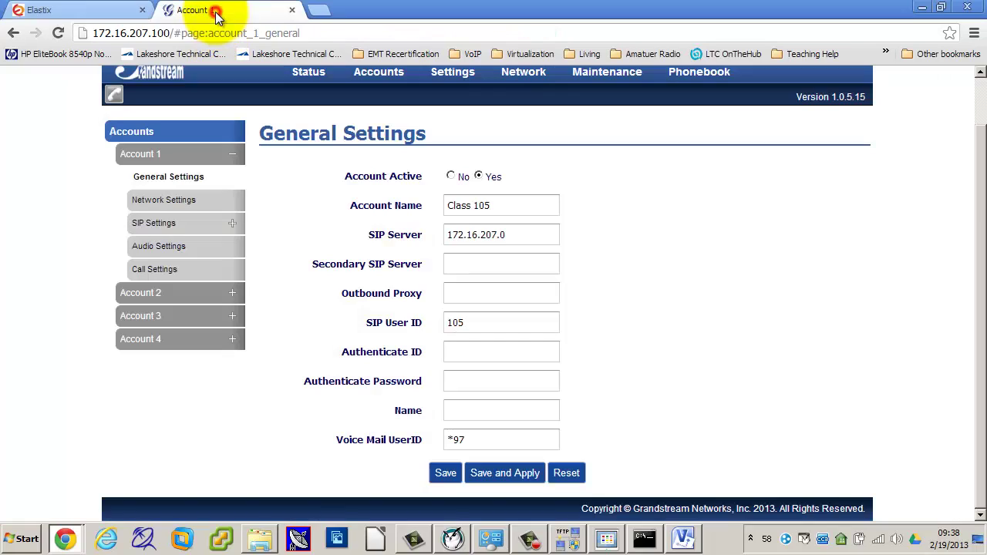
# Step: Confirm the phone's Voice Mail UserID reads *97, then return to the camera viewer
pyautogui.moveTo(550, 434)
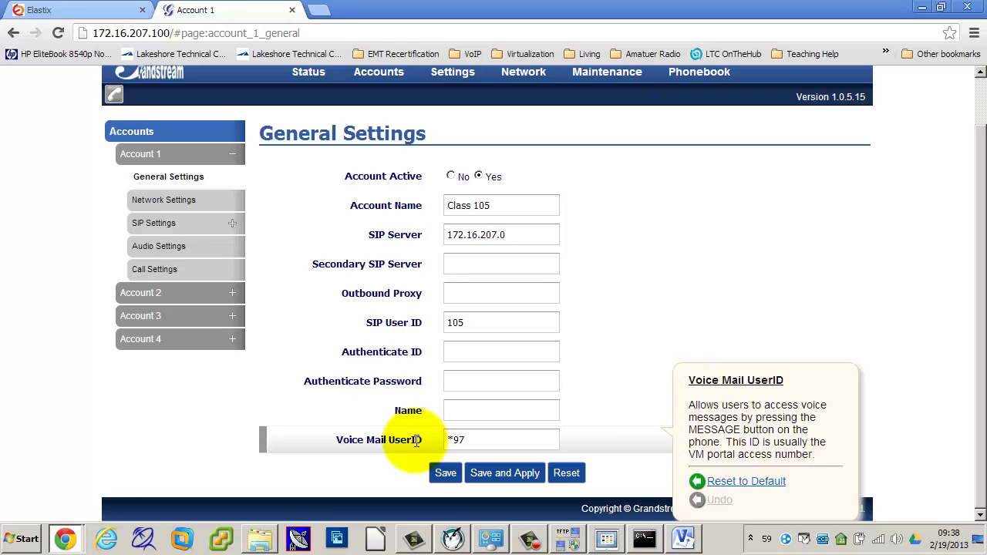
pyautogui.moveTo(473, 441); pyautogui.dragTo(452, 441)
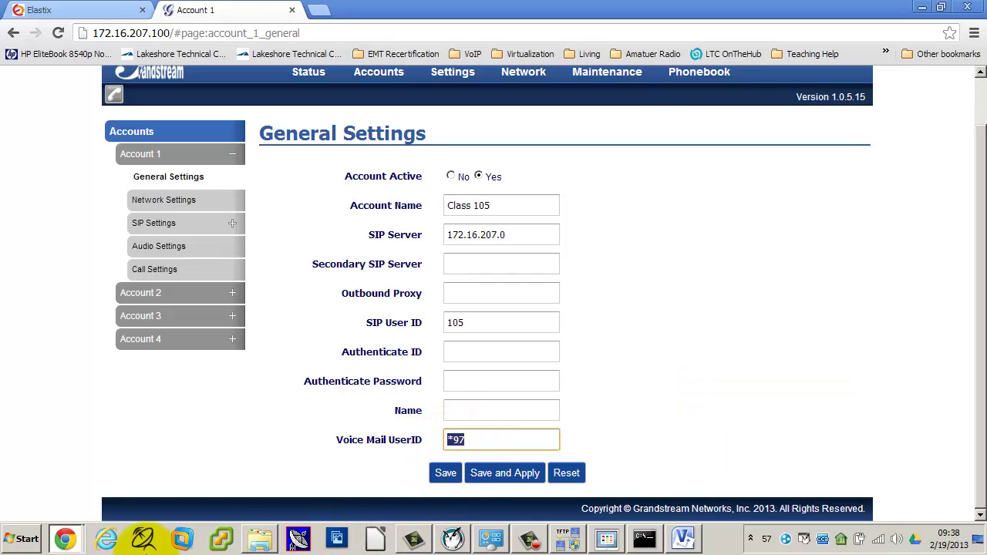
pyautogui.click(607, 539)
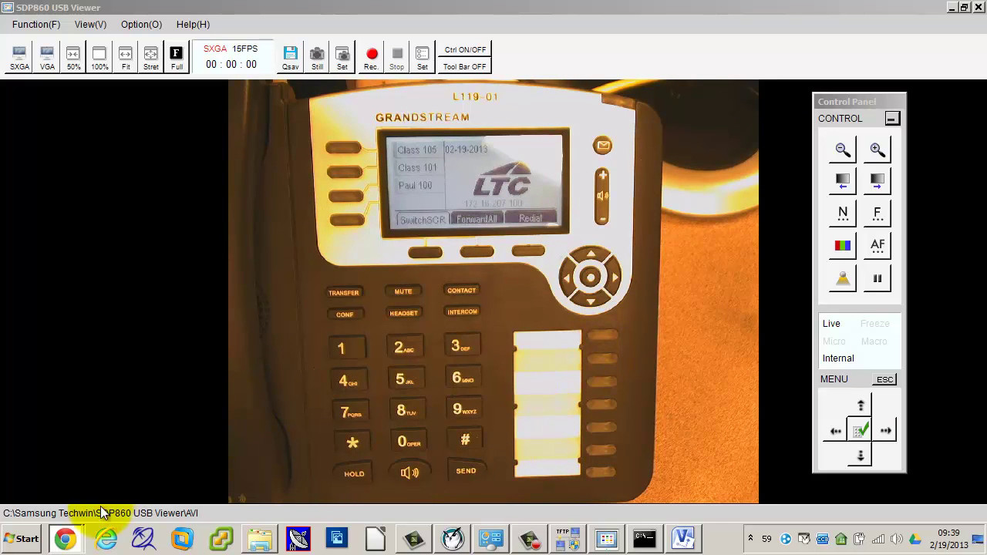
# Step: List the open Chrome windows from the taskbar
pyautogui.click(66, 540)
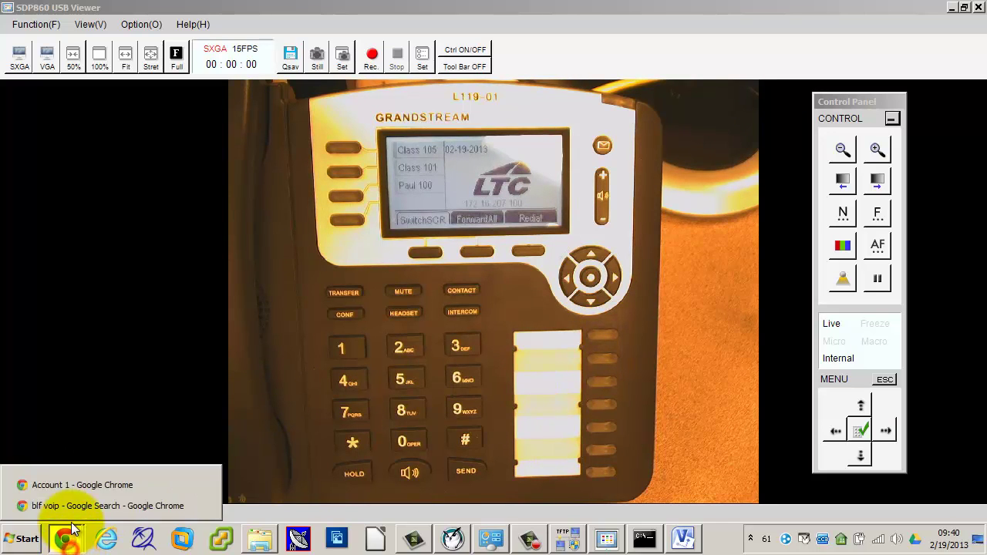
# Step: Extend the web session and go to the Programmable Keys settings page
pyautogui.click(79, 483)
pyautogui.moveTo(348, 198)
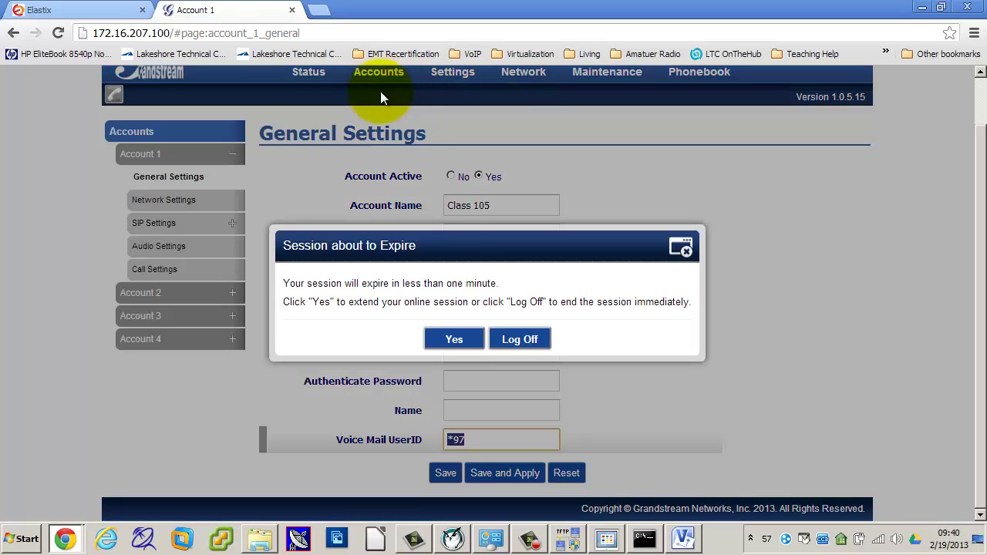
pyautogui.click(455, 337)
pyautogui.moveTo(459, 81)
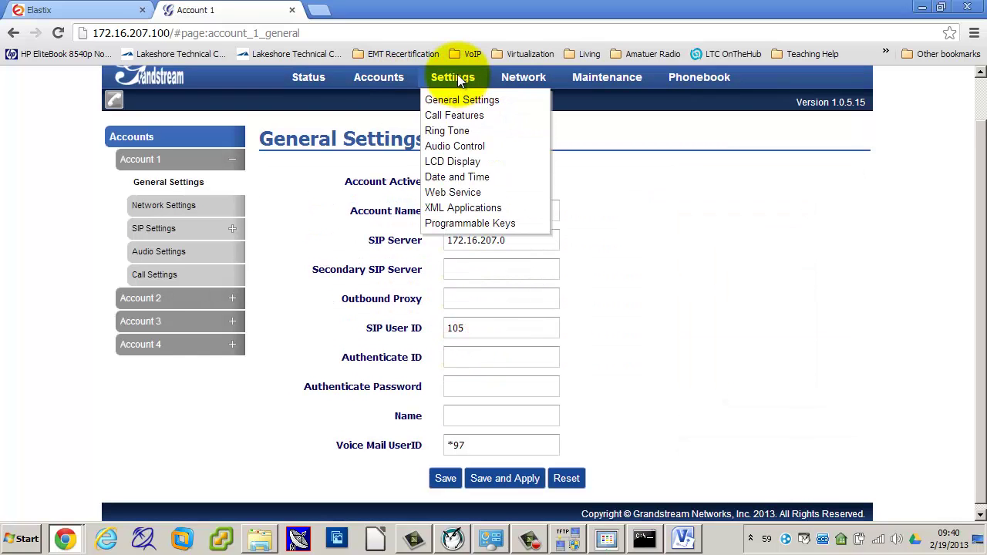
pyautogui.click(452, 223)
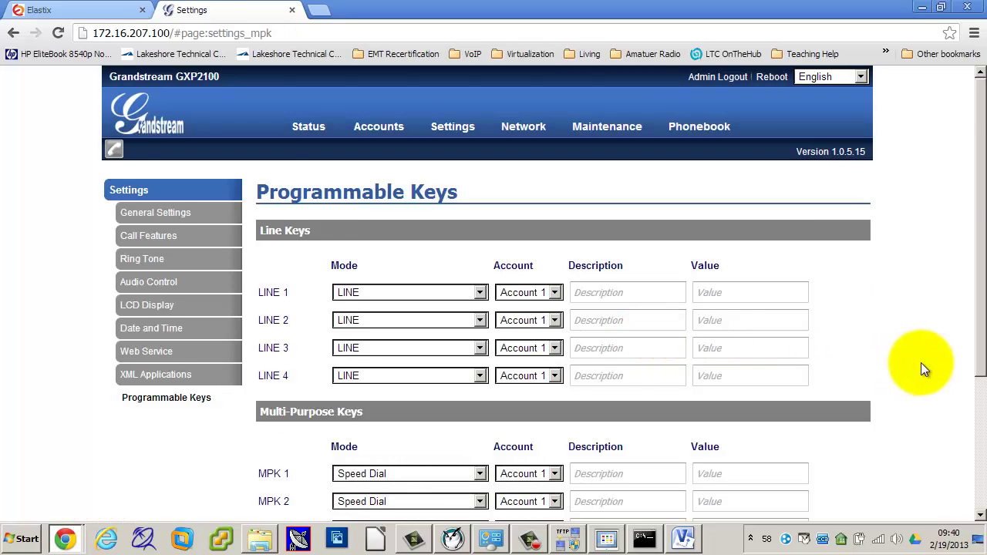
pyautogui.scroll(-3, 922, 367)
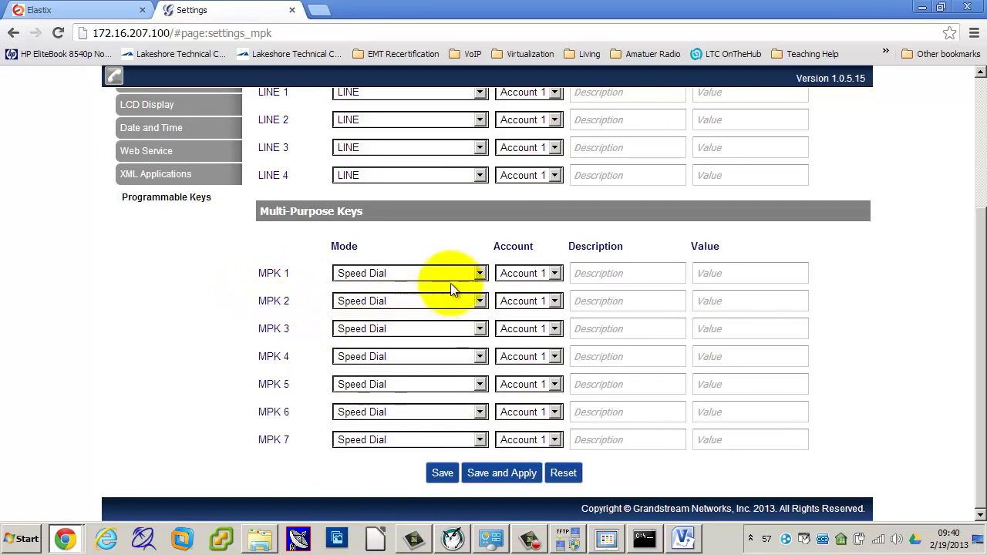
# Step: Set MPK 1–3 to Busy Lamp Field with values 112, 113 and 121, then save and apply
pyautogui.click(480, 273)
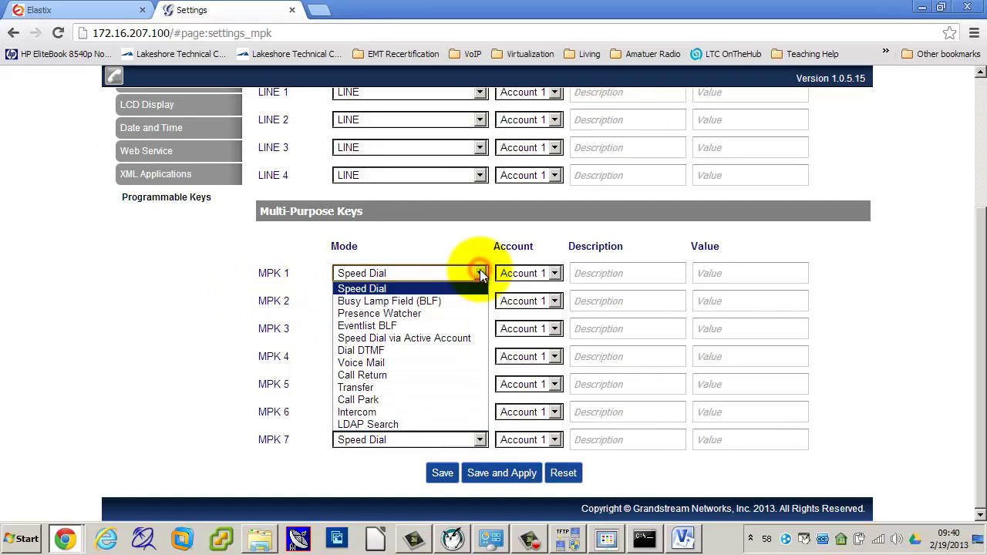
pyautogui.click(447, 302)
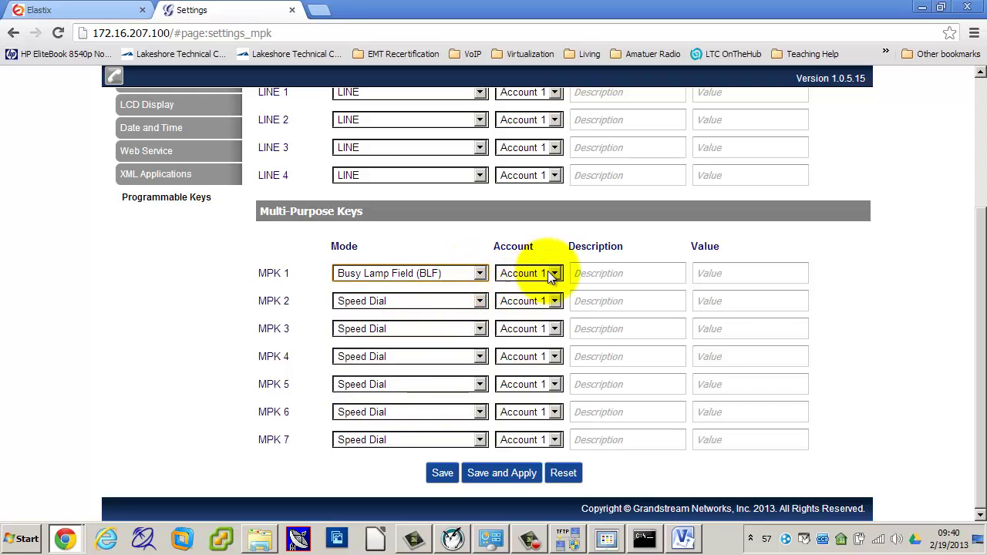
pyautogui.click(696, 273)
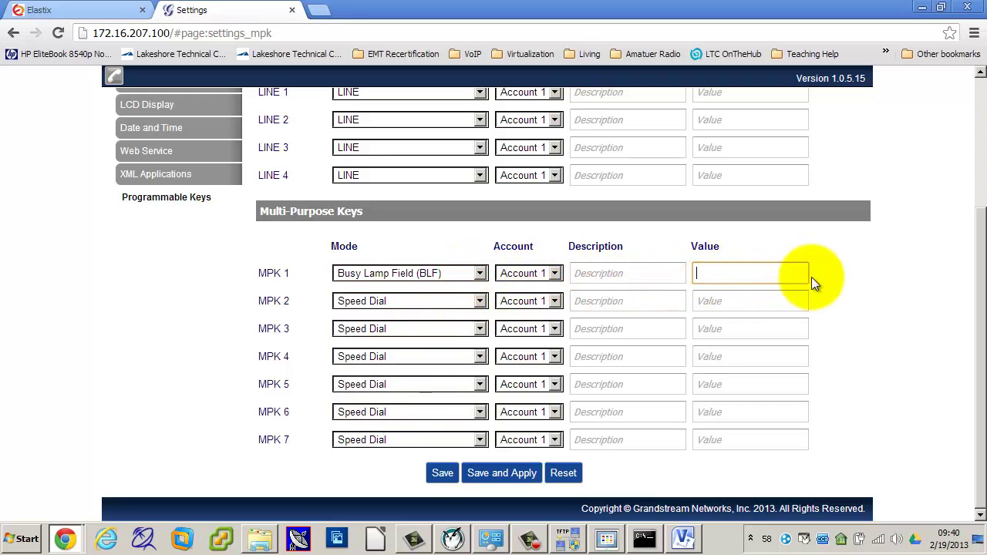
pyautogui.write('112')
pyautogui.click(479, 301)
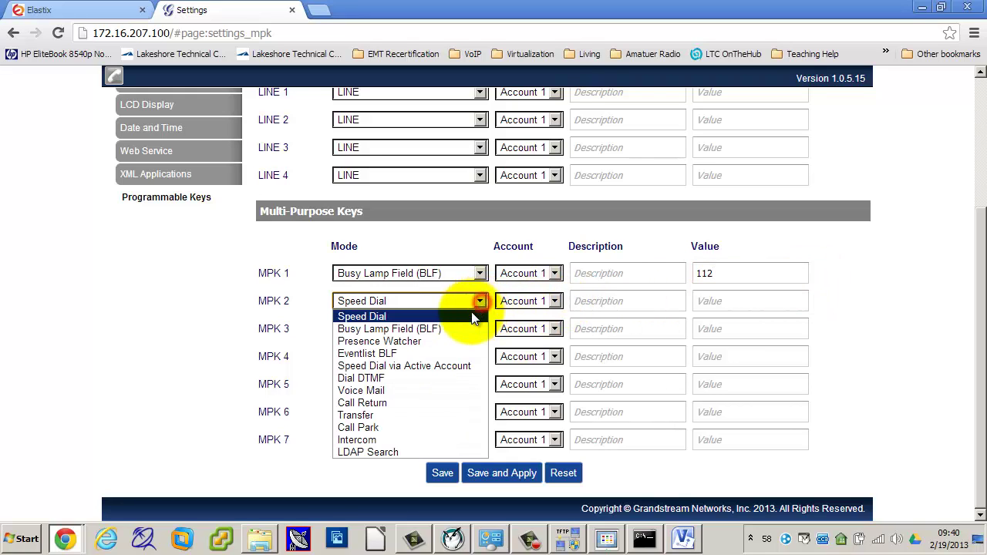
pyautogui.click(469, 328)
pyautogui.click(703, 302)
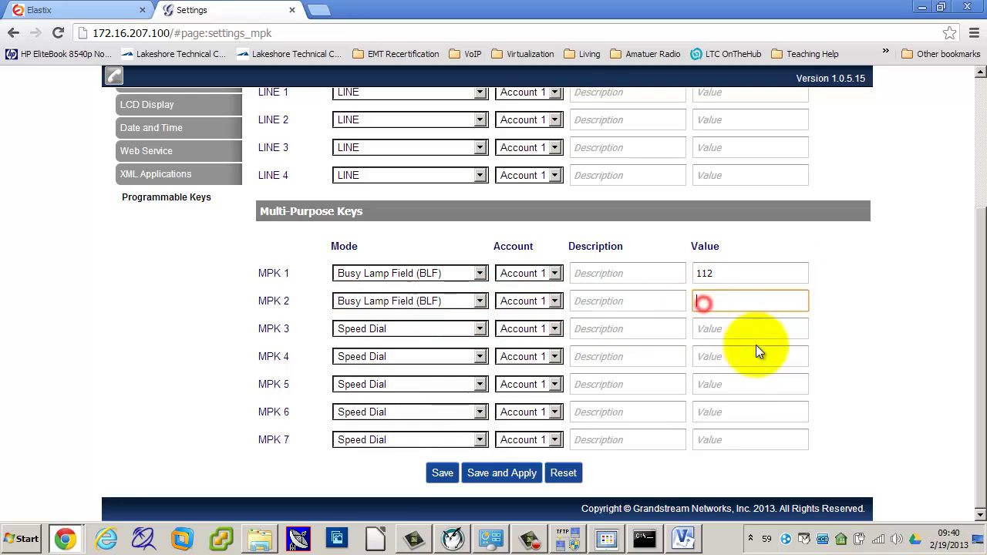
pyautogui.write('113')
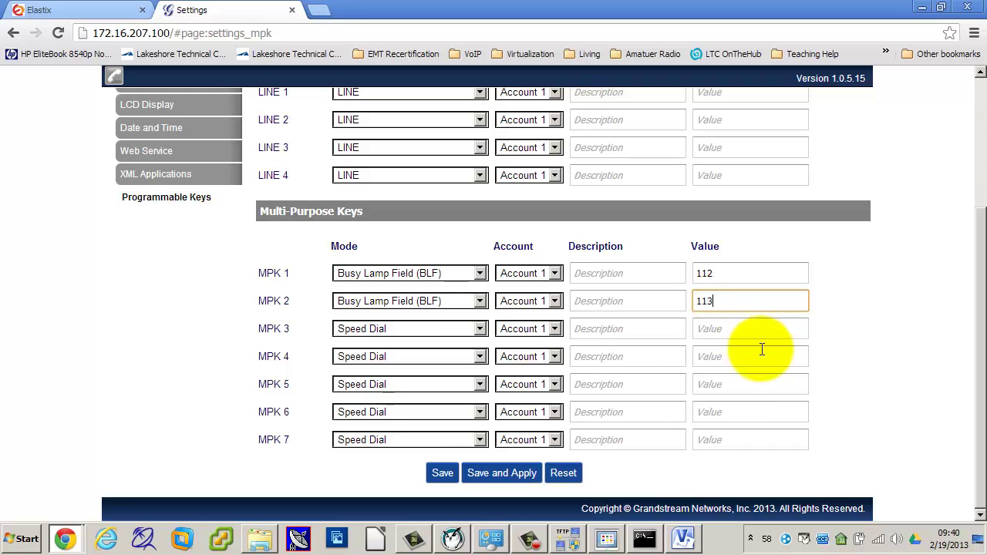
pyautogui.click(480, 330)
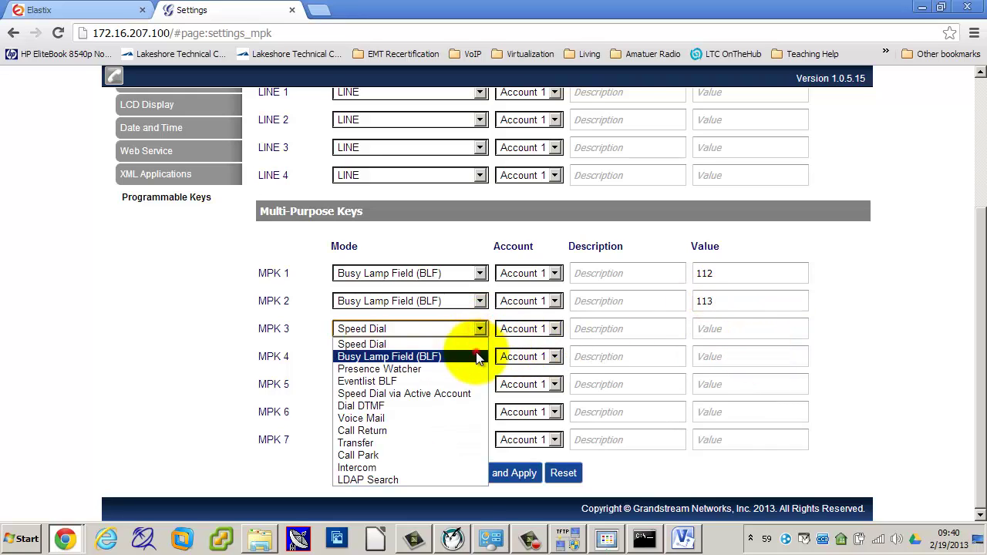
pyautogui.click(472, 354)
pyautogui.click(701, 331)
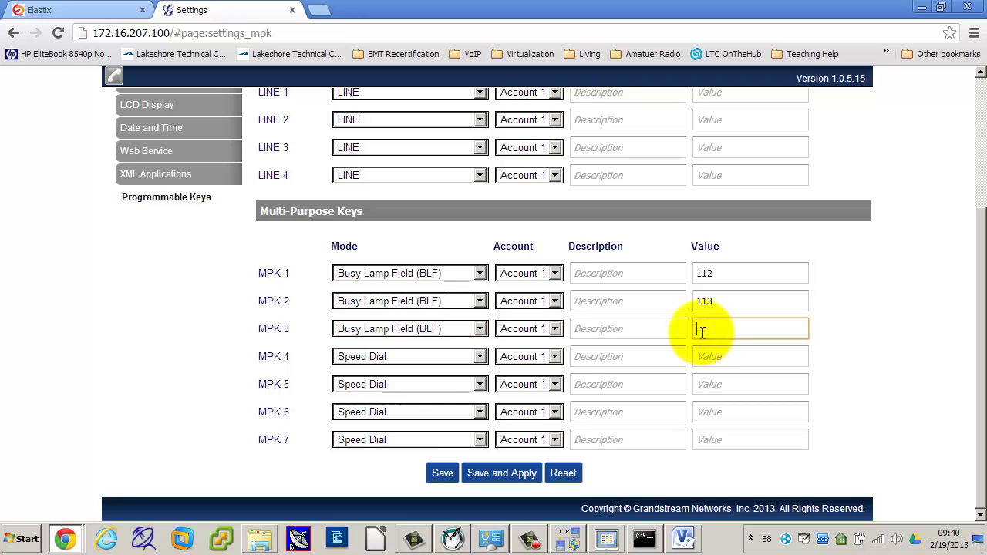
pyautogui.write('121')
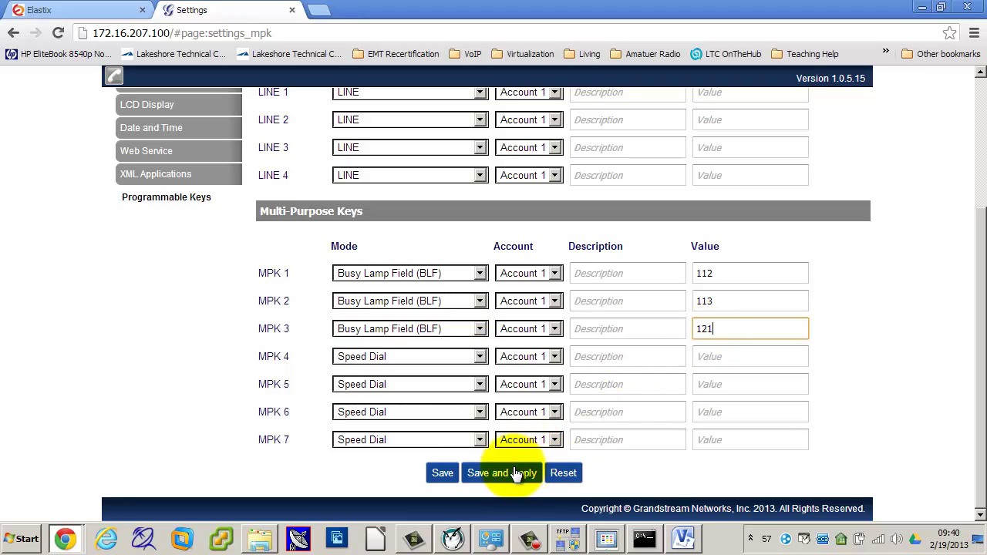
pyautogui.click(511, 473)
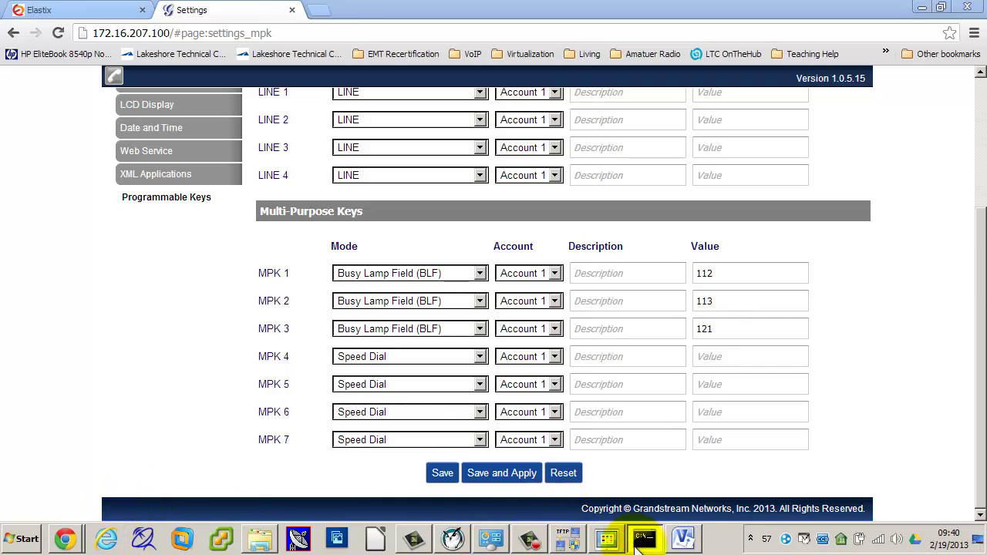
pyautogui.click(607, 539)
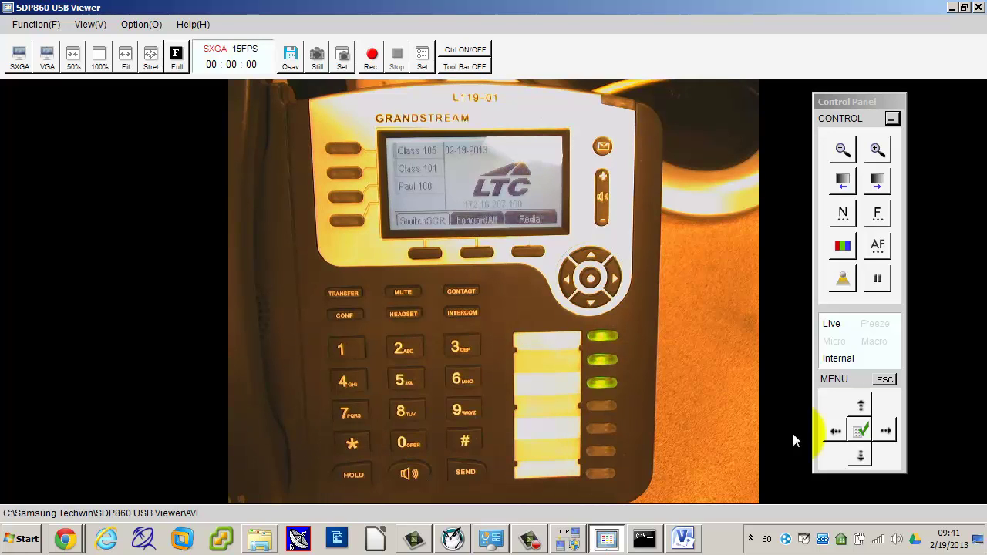
pyautogui.click(64, 538)
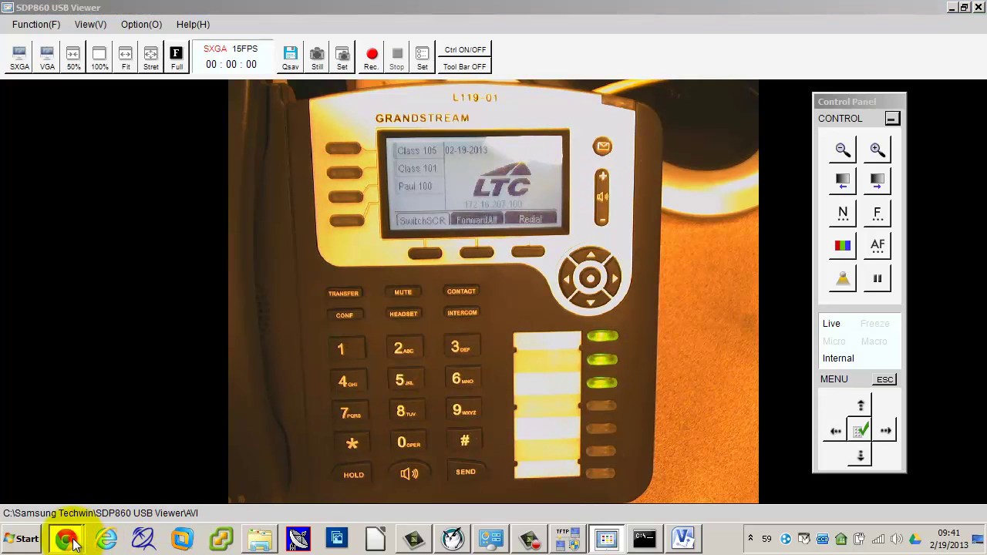
pyautogui.click(76, 485)
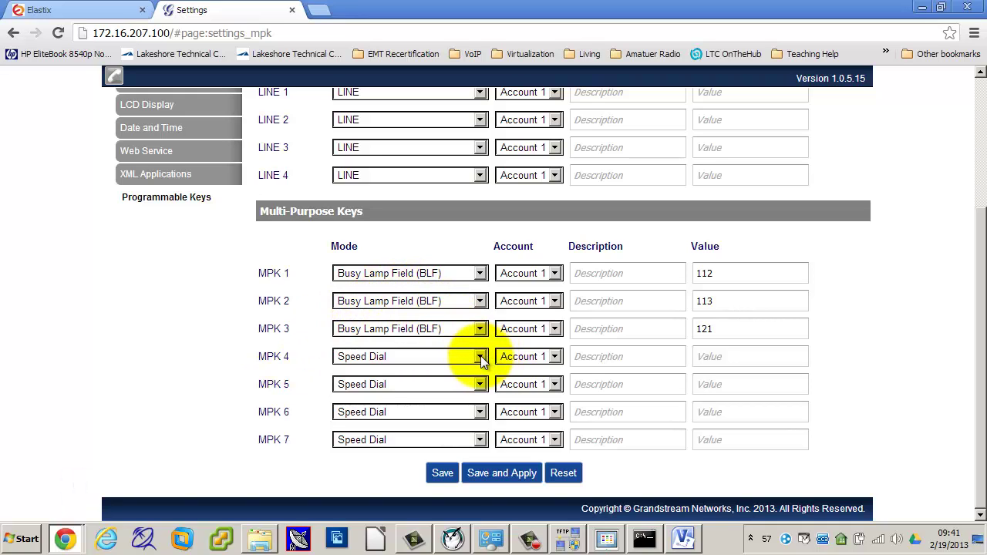
# Step: Enter the speed-dial number for MPK 4, save and apply, and return to the camera view
pyautogui.click(705, 357)
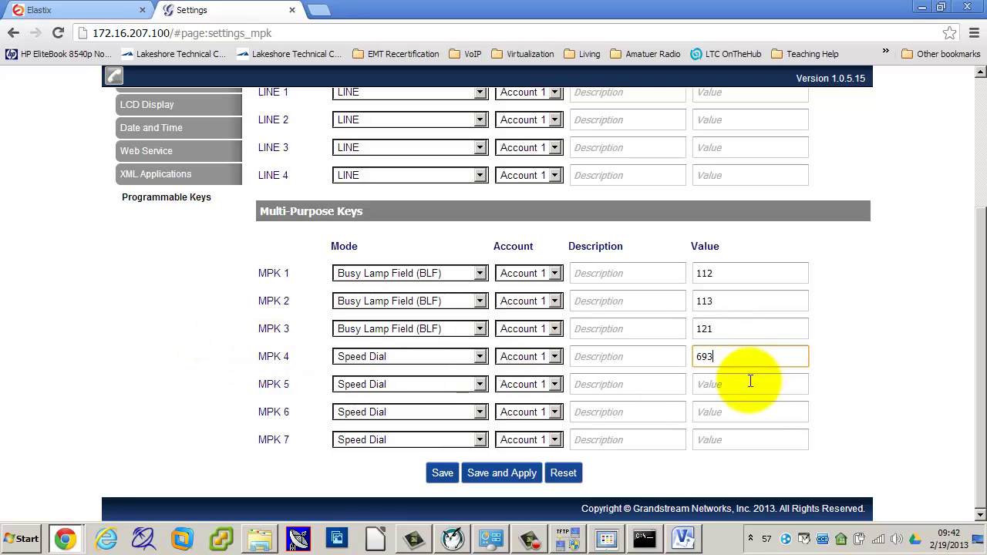
pyautogui.click(510, 472)
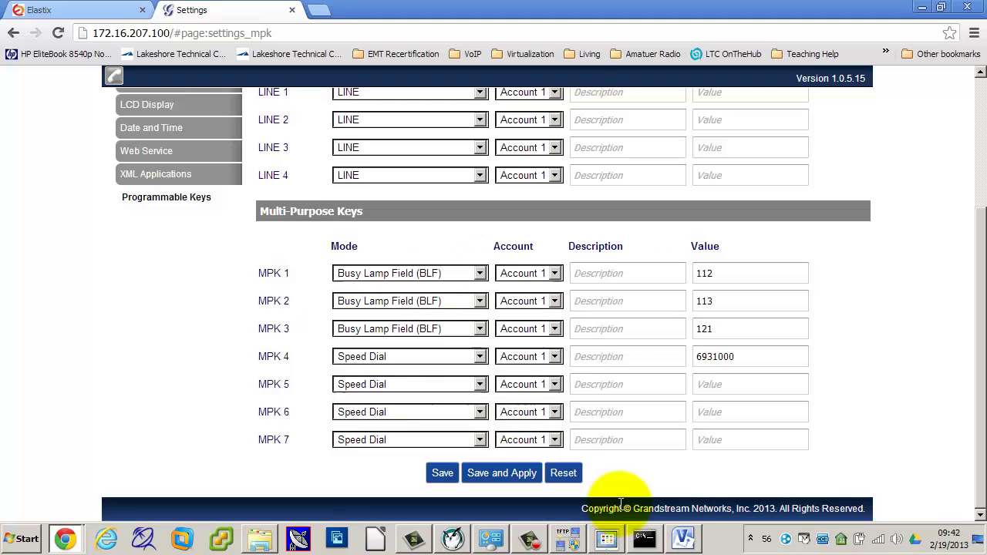
pyautogui.click(615, 537)
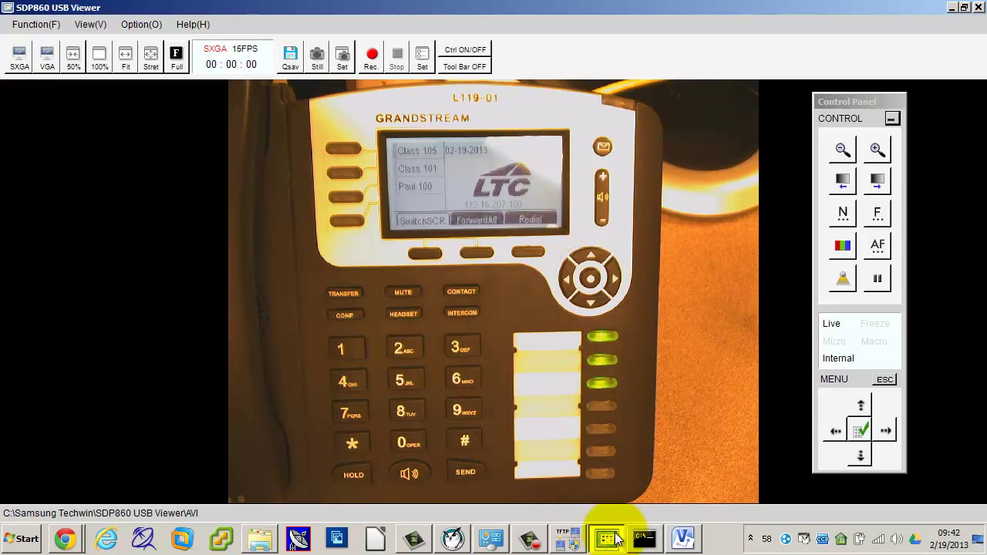
# Step: Zoom the viewer in on the phone's screen, then return to the browser settings window
pyautogui.click(861, 405)
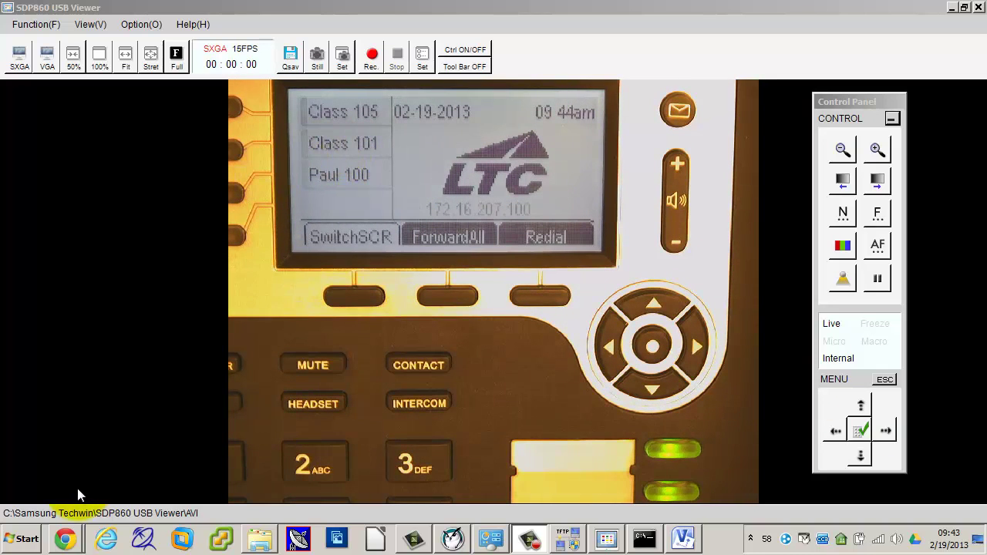
pyautogui.click(65, 538)
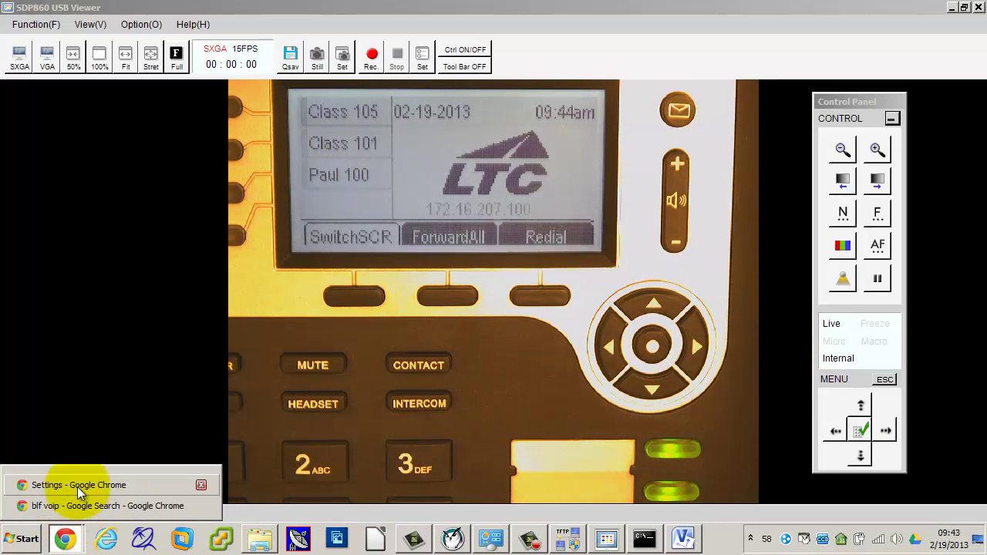
pyautogui.click(77, 486)
# Step: Open extension 100 in Elastix, trim its mailbox value and set vmexten to *97
pyautogui.click(43, 11)
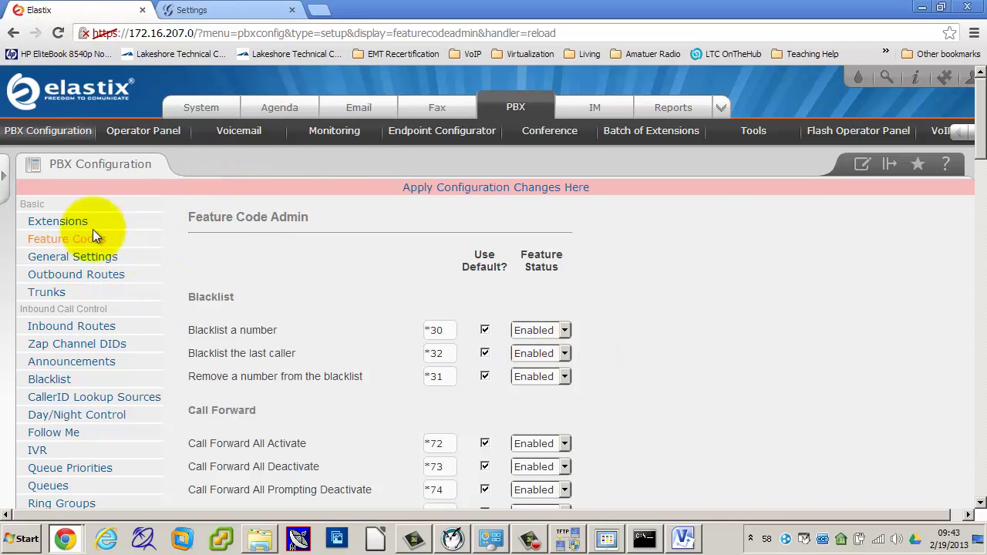
pyautogui.click(58, 220)
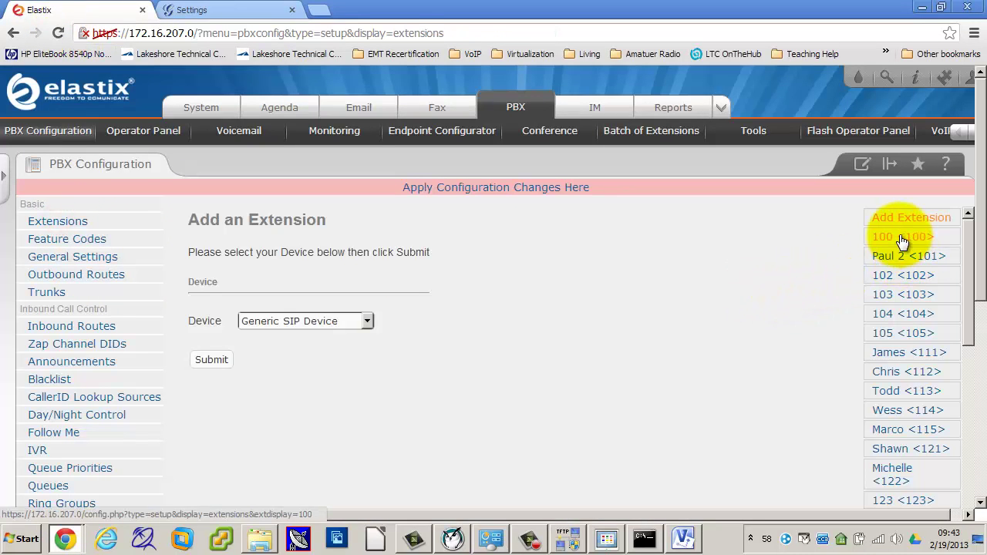
pyautogui.click(902, 241)
pyautogui.scroll(-7, 641, 352)
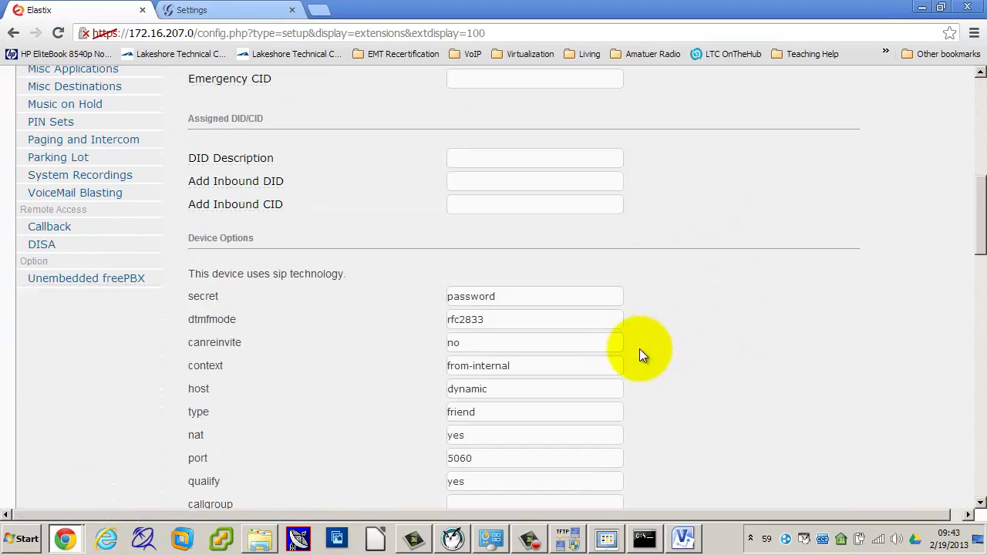
pyautogui.scroll(-5, 639, 348)
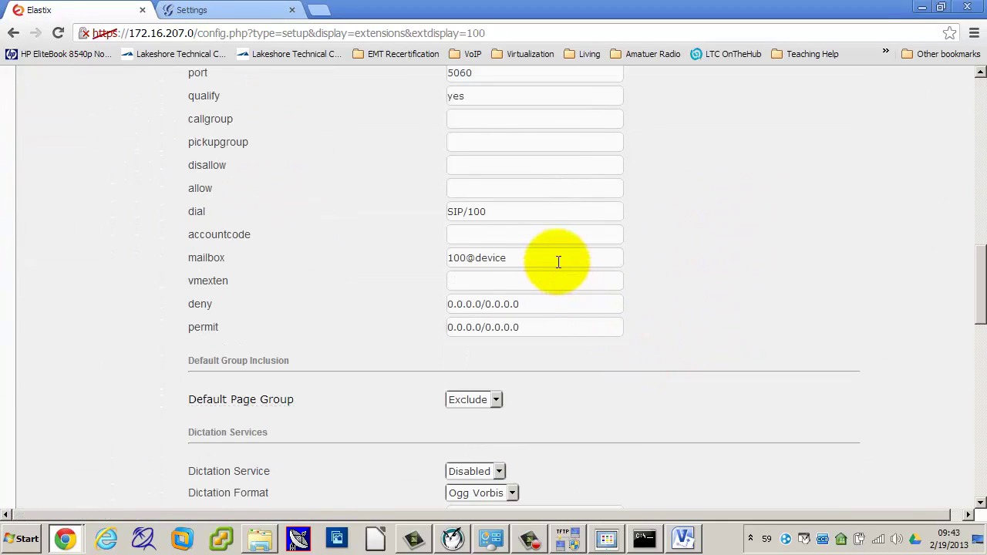
pyautogui.click(558, 262)
pyautogui.press('BackSpace')
pyautogui.press('BackSpace')
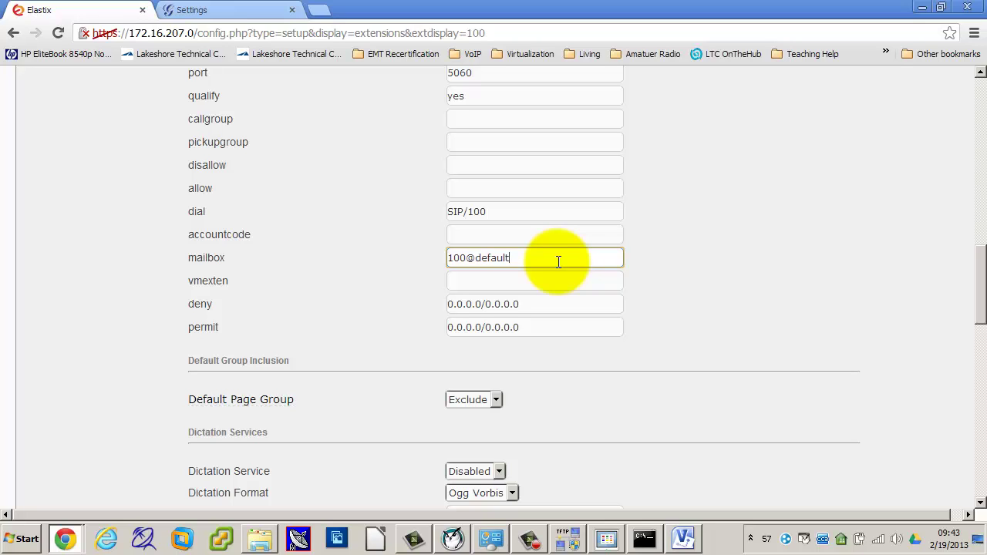
pyautogui.press('Tab')
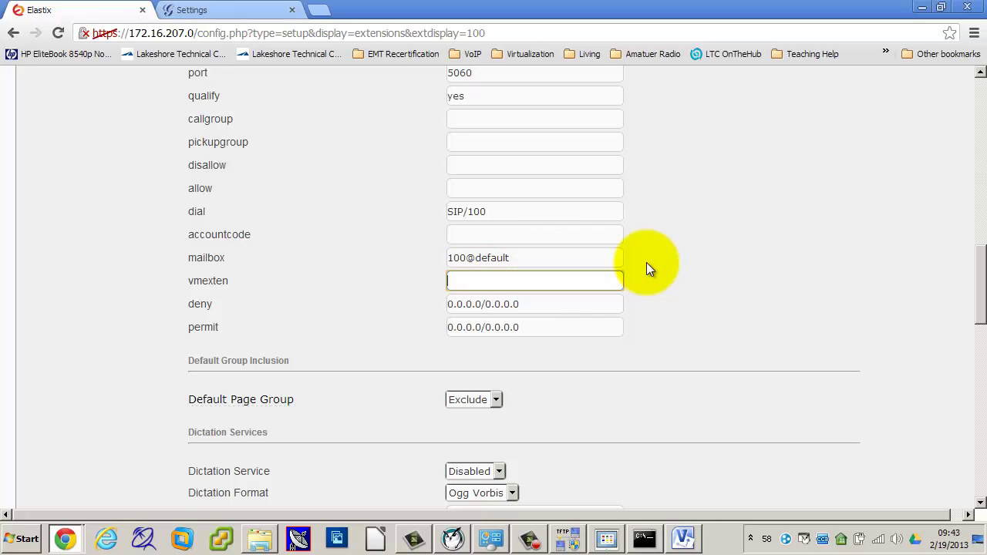
pyautogui.write('*97')
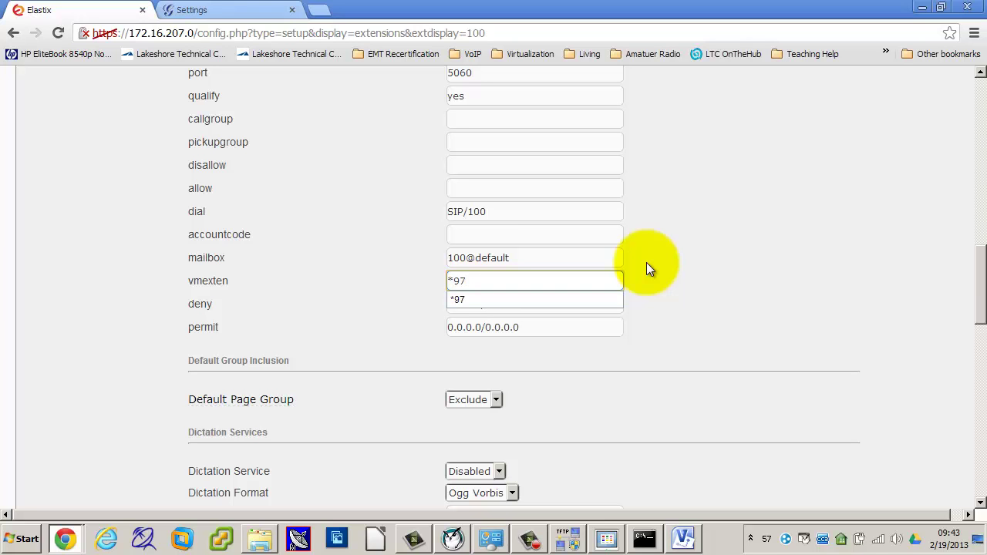
# Step: Enable voicemail with a password, set Play CID and Play Envelope to yes, and submit
pyautogui.scroll(-3, 647, 262)
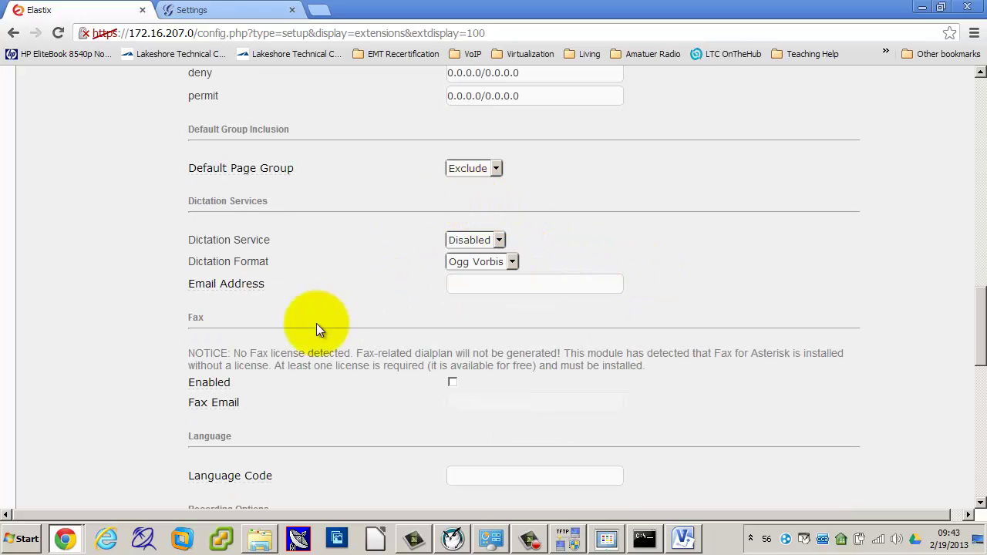
pyautogui.scroll(-6, 362, 381)
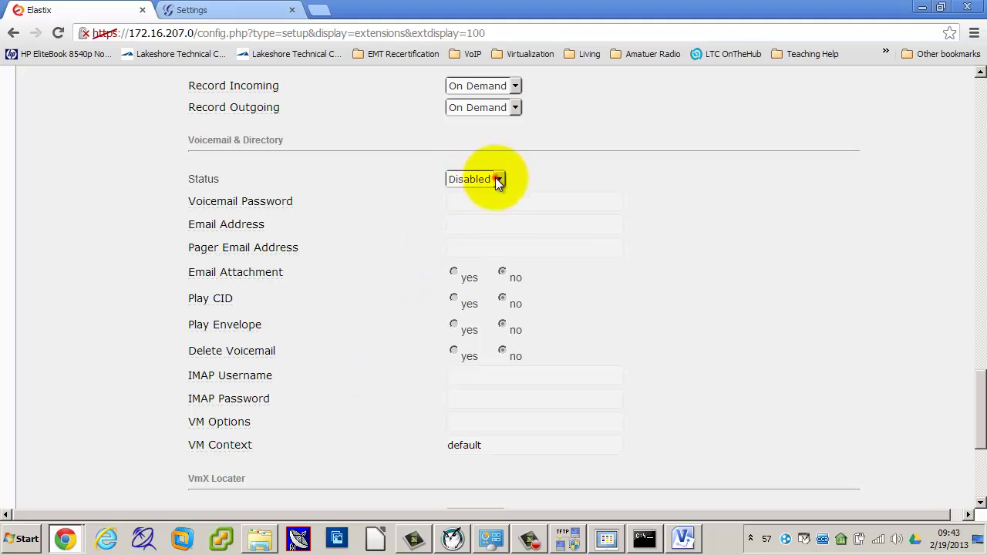
pyautogui.click(495, 178)
pyautogui.click(483, 193)
pyautogui.click(478, 201)
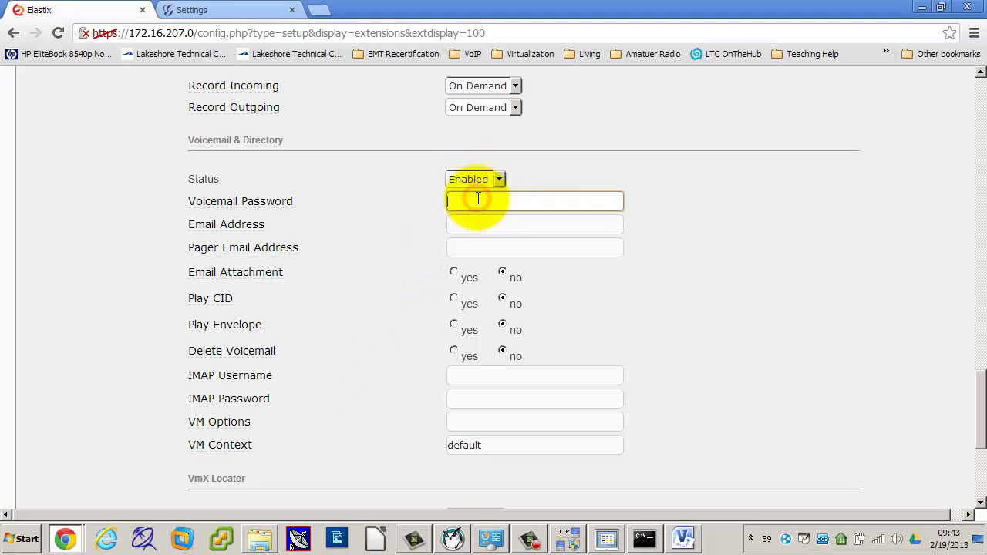
pyautogui.write('1111')
pyautogui.click(429, 223)
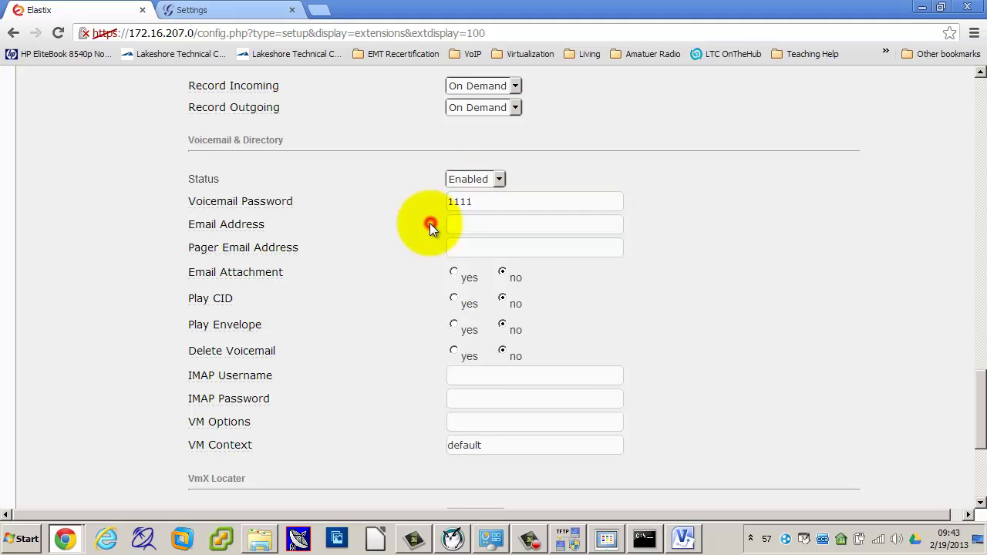
pyautogui.click(454, 299)
pyautogui.click(453, 324)
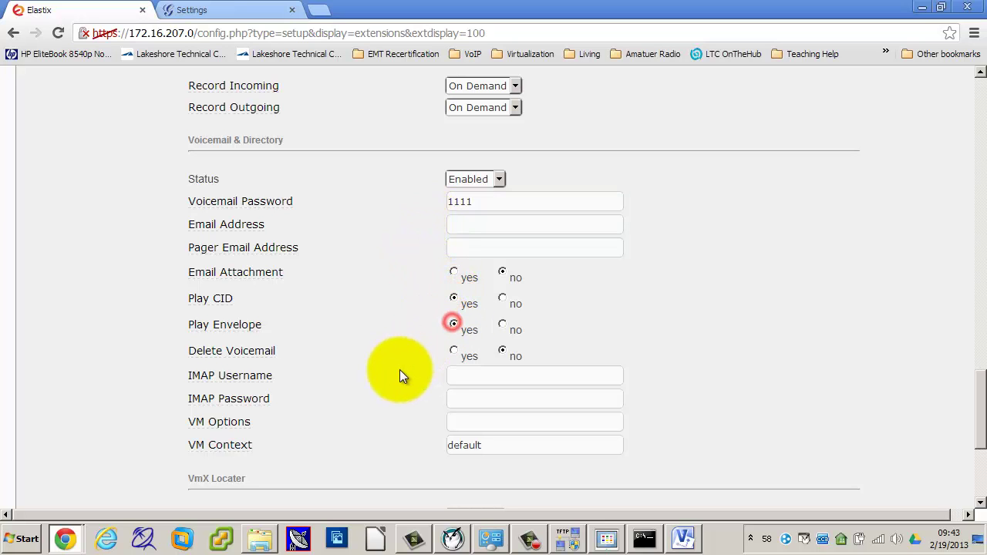
pyautogui.scroll(-2, 397, 371)
pyautogui.scroll(-2, 397, 372)
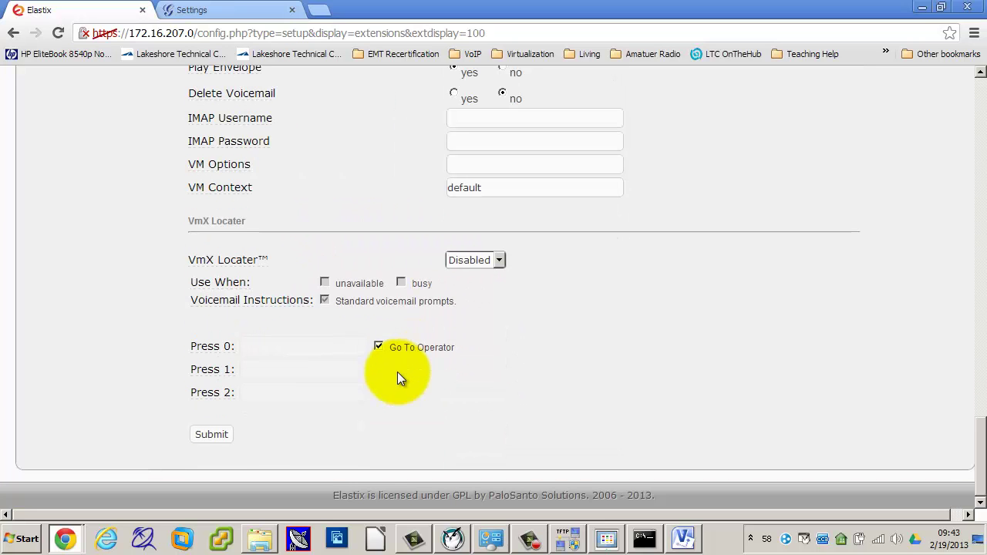
pyautogui.click(225, 433)
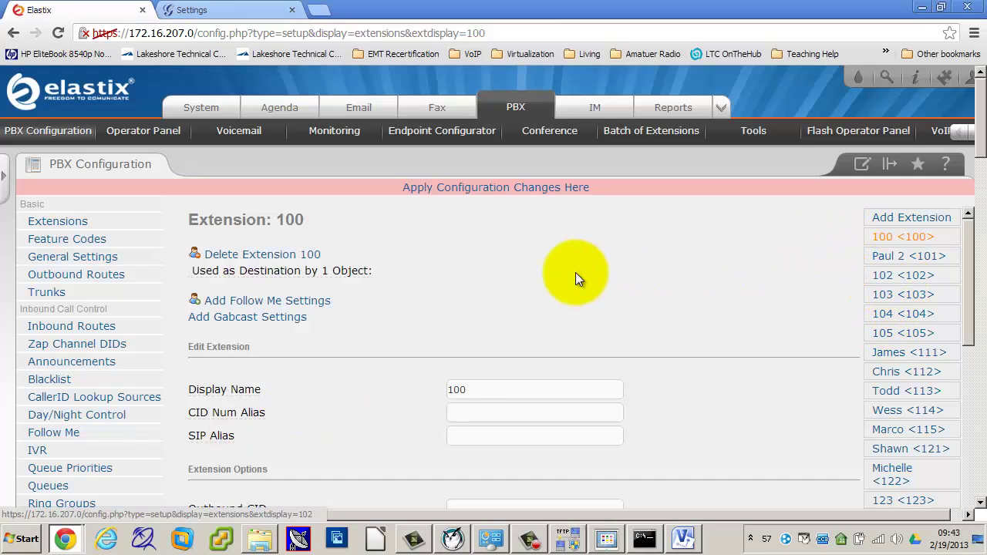
# Step: Check the phone's live view, then return to the Elastix configuration page
pyautogui.click(608, 540)
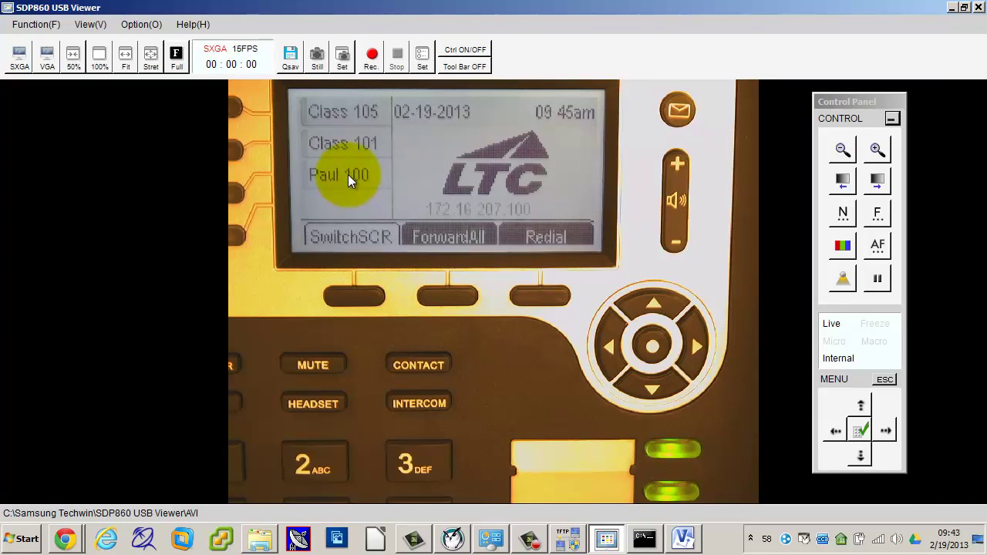
pyautogui.click(65, 538)
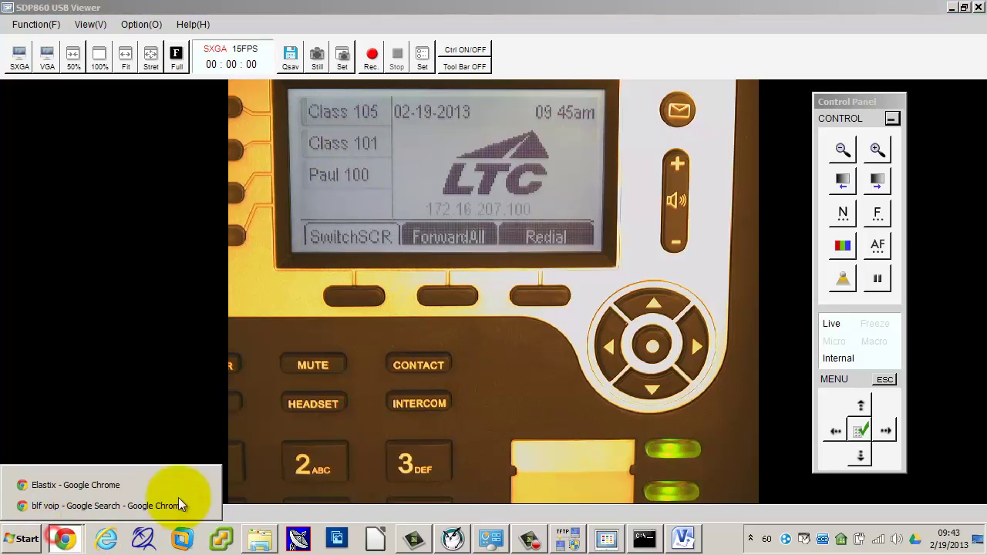
pyautogui.click(102, 502)
pyautogui.click(65, 537)
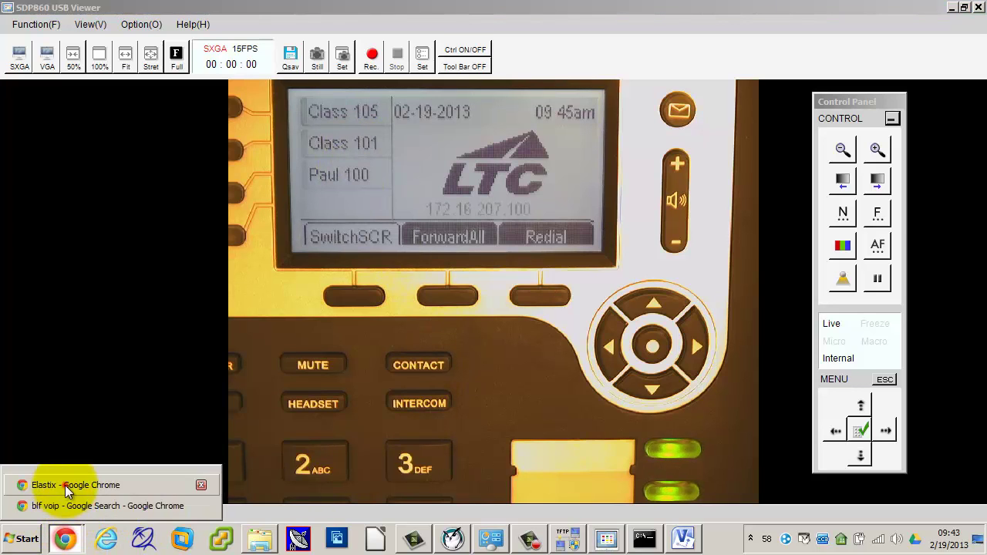
pyautogui.click(64, 483)
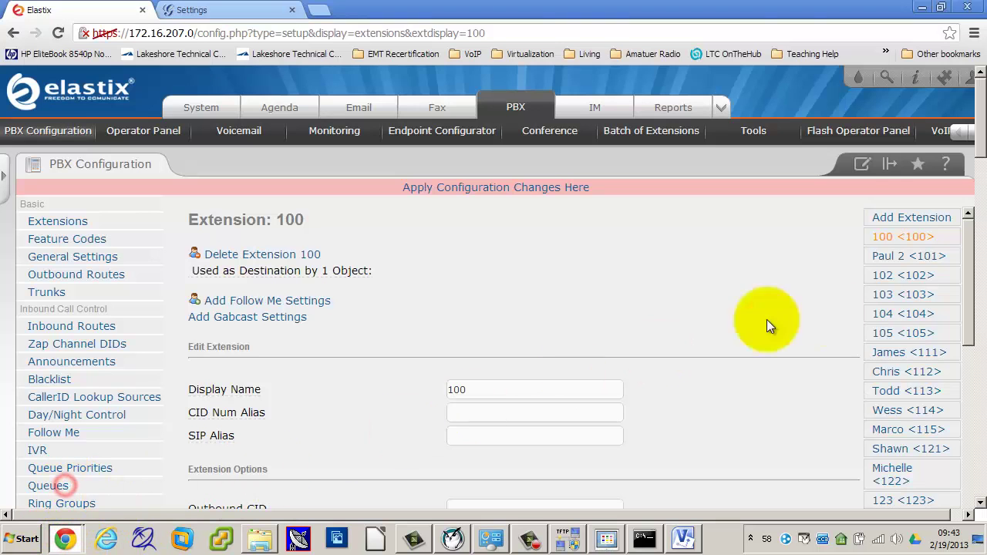
# Step: Open extension 101, trim its mailbox to 101@default and set vmexten to *97
pyautogui.click(904, 259)
pyautogui.scroll(-10, 573, 343)
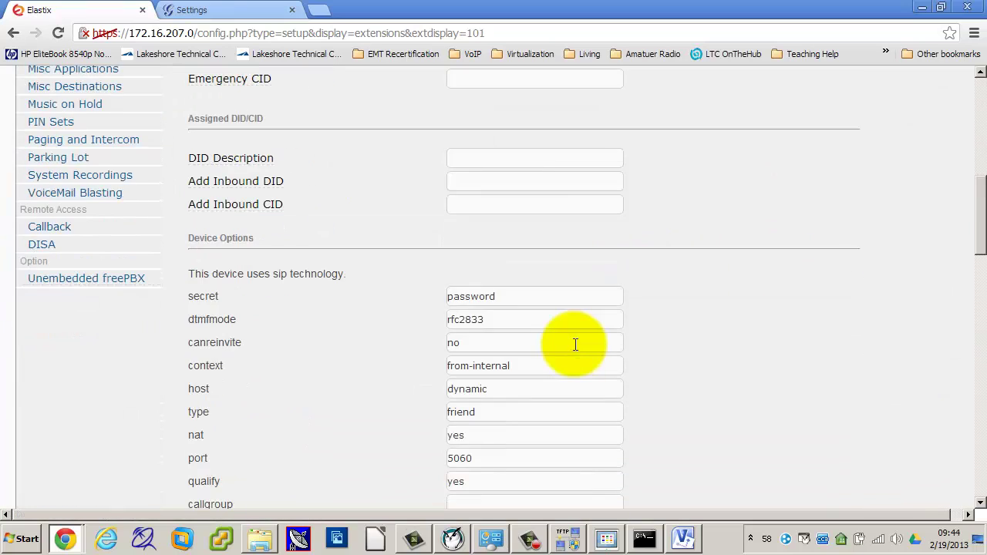
pyautogui.click(569, 334)
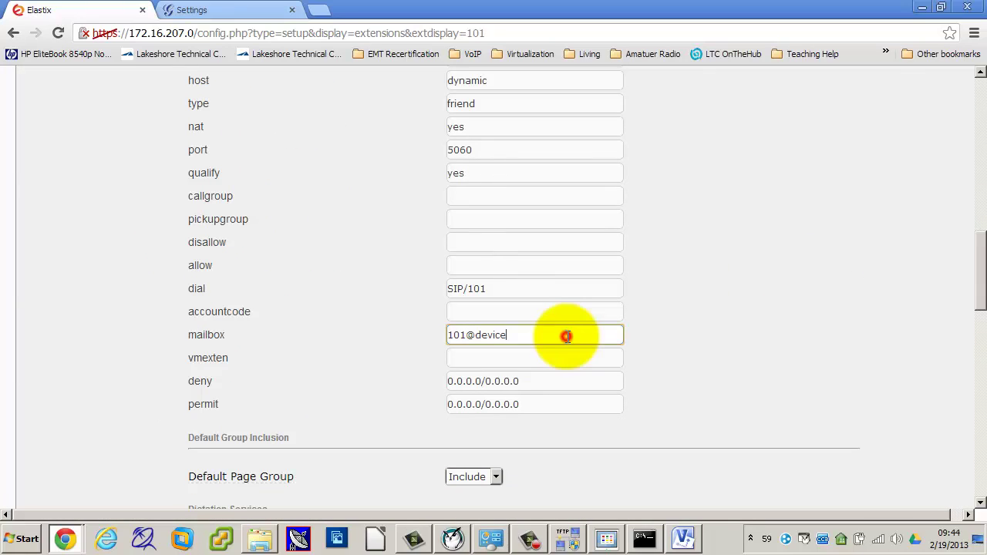
pyautogui.press('BackSpace')
pyautogui.press('BackSpace')
pyautogui.press('BackSpace')
pyautogui.click(541, 355)
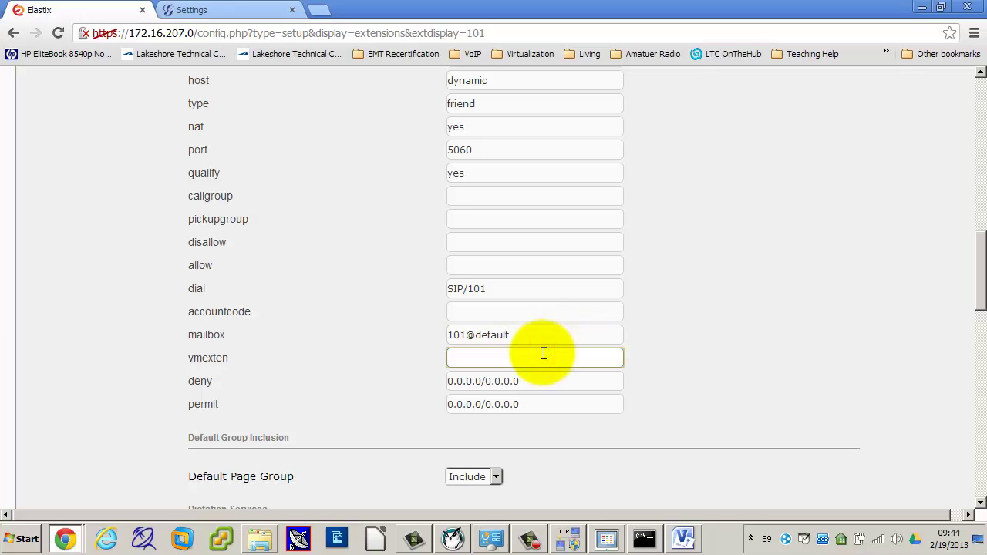
pyautogui.write('*97')
pyautogui.click(744, 349)
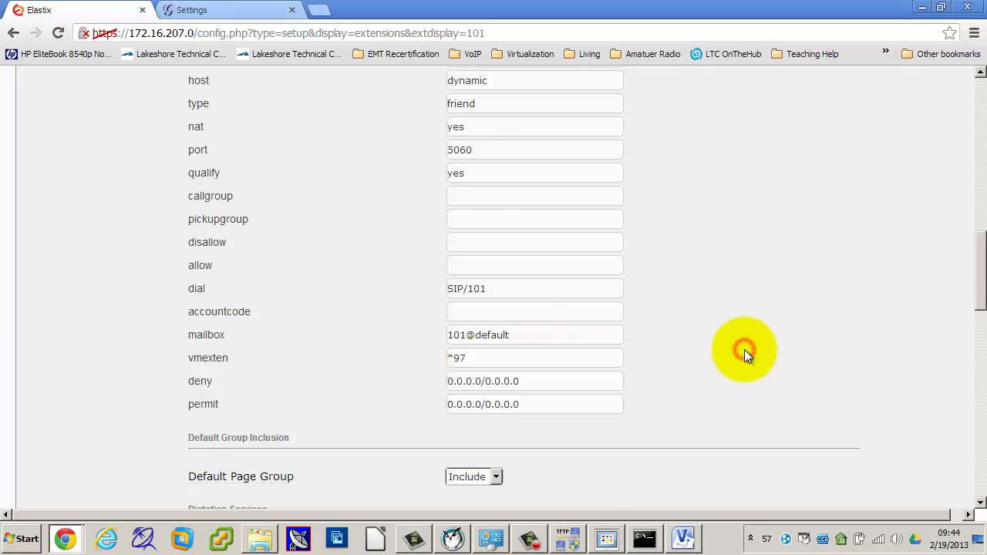
pyautogui.scroll(-5, 745, 350)
pyautogui.scroll(-3, 695, 351)
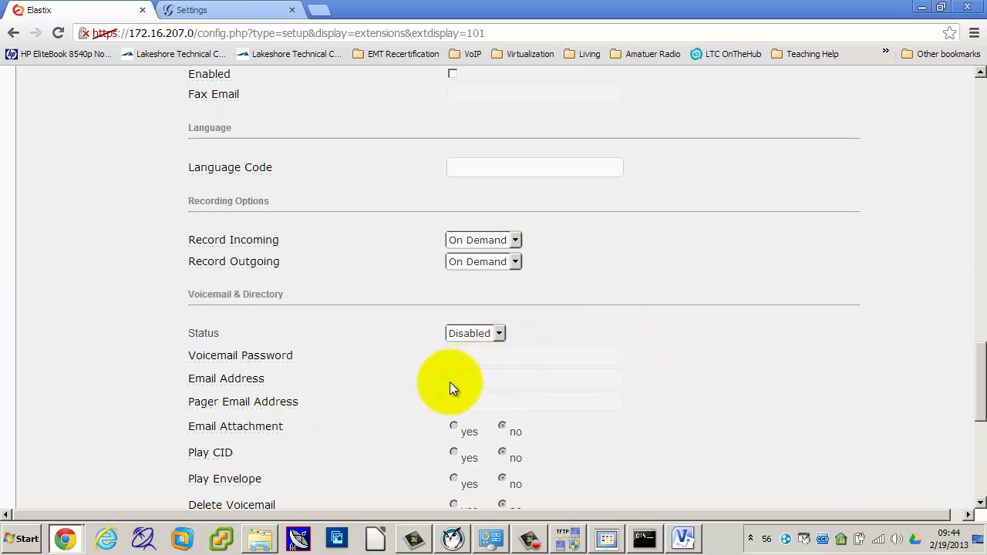
pyautogui.scroll(4, 540, 368)
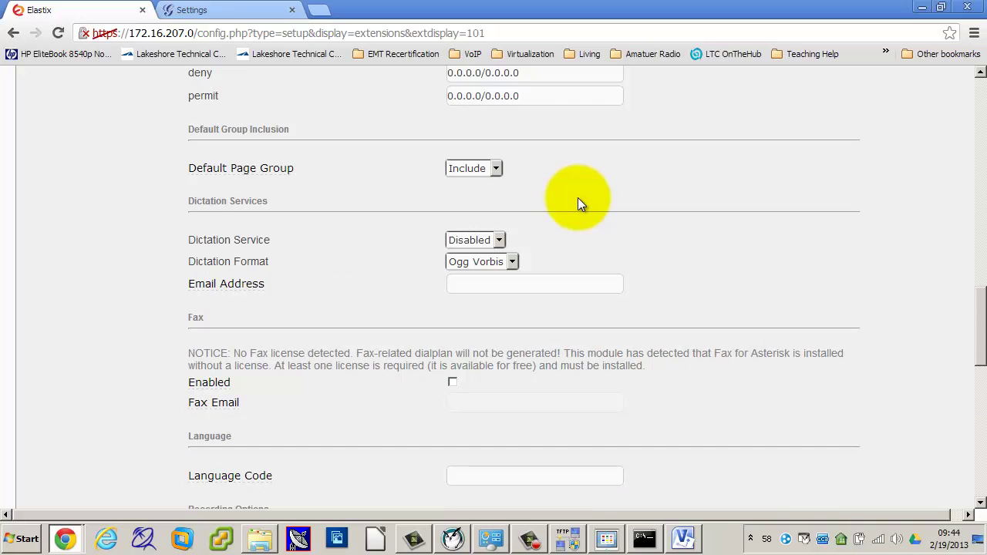
pyautogui.scroll(-5, 586, 212)
pyautogui.scroll(-3, 586, 210)
pyautogui.scroll(3, 586, 210)
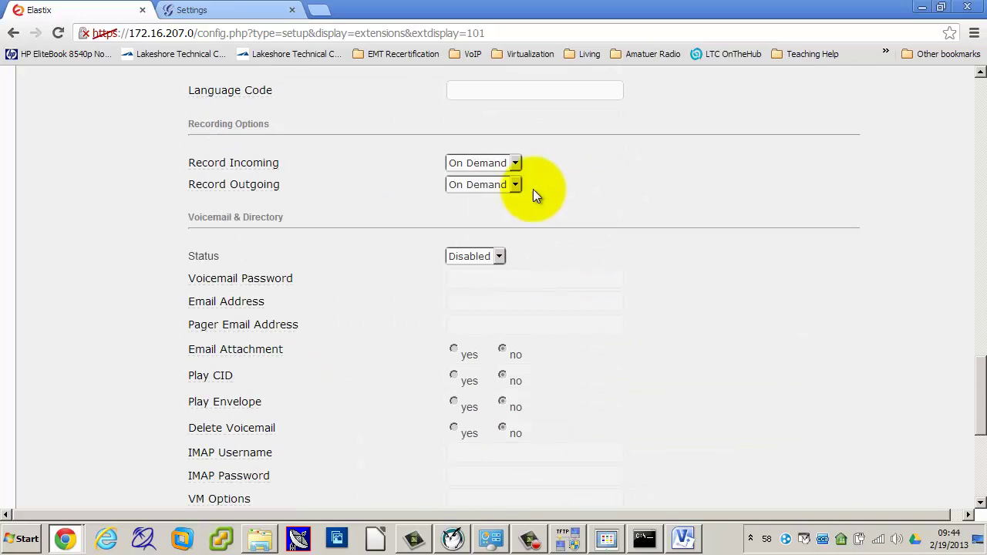
# Step: Enable voicemail with a password, turn on Play CID and Play Envelope, then submit and apply
pyautogui.click(498, 257)
pyautogui.click(490, 272)
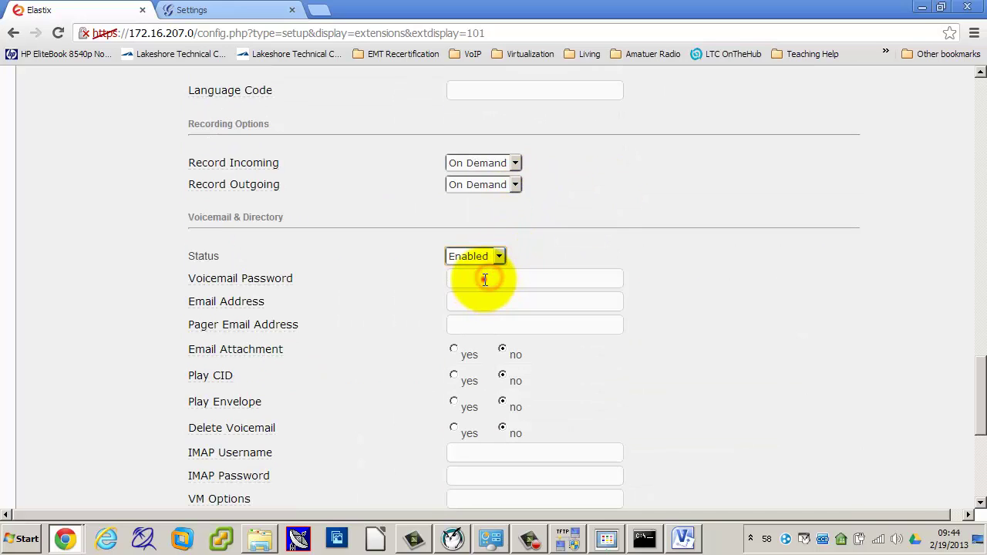
pyautogui.click(486, 279)
pyautogui.write('1111')
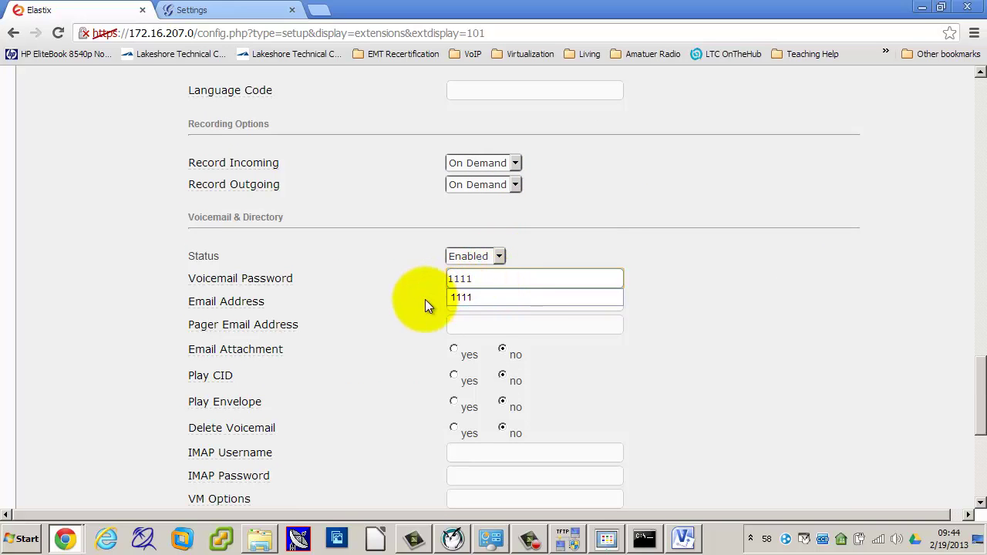
pyautogui.click(425, 299)
pyautogui.click(453, 376)
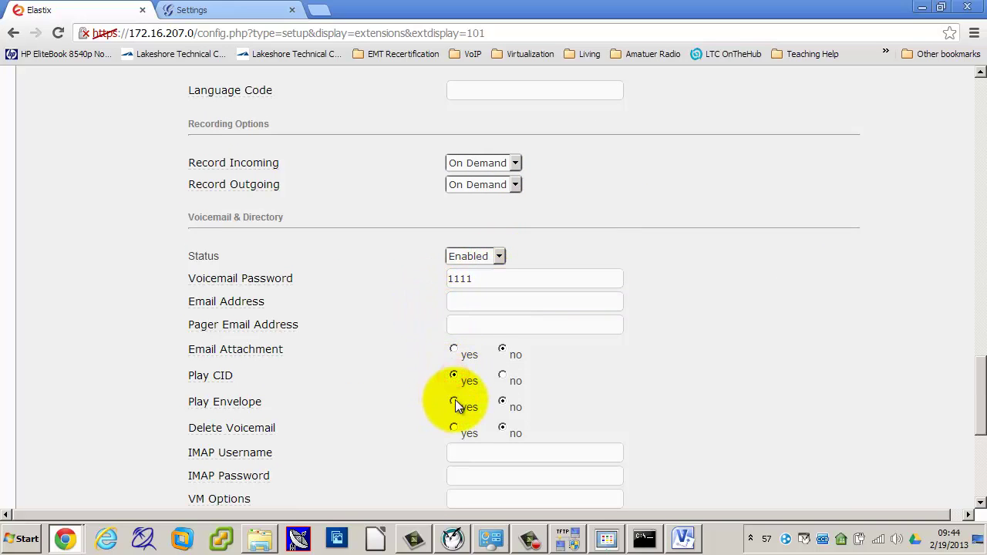
pyautogui.click(453, 401)
pyautogui.scroll(-2, 354, 408)
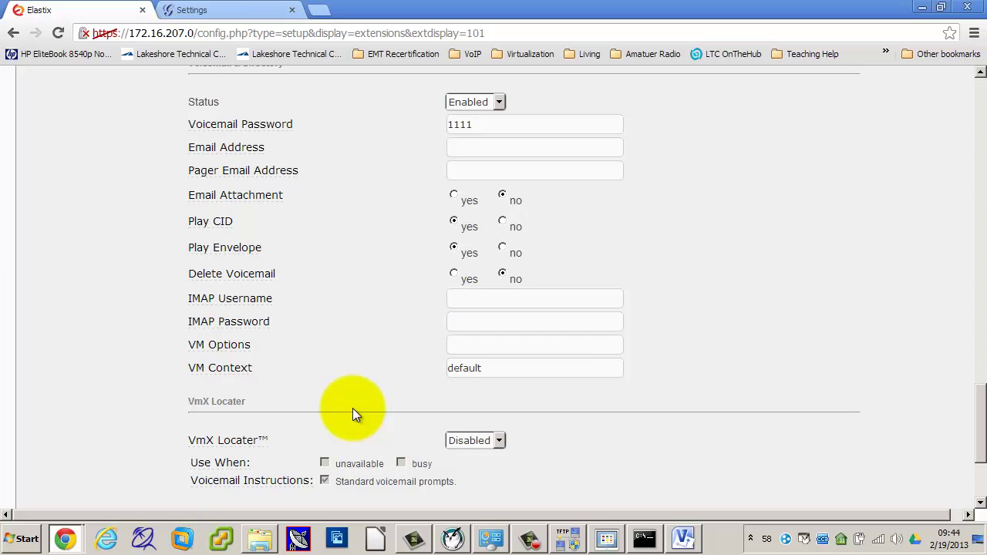
pyautogui.scroll(-3, 352, 408)
pyautogui.click(212, 435)
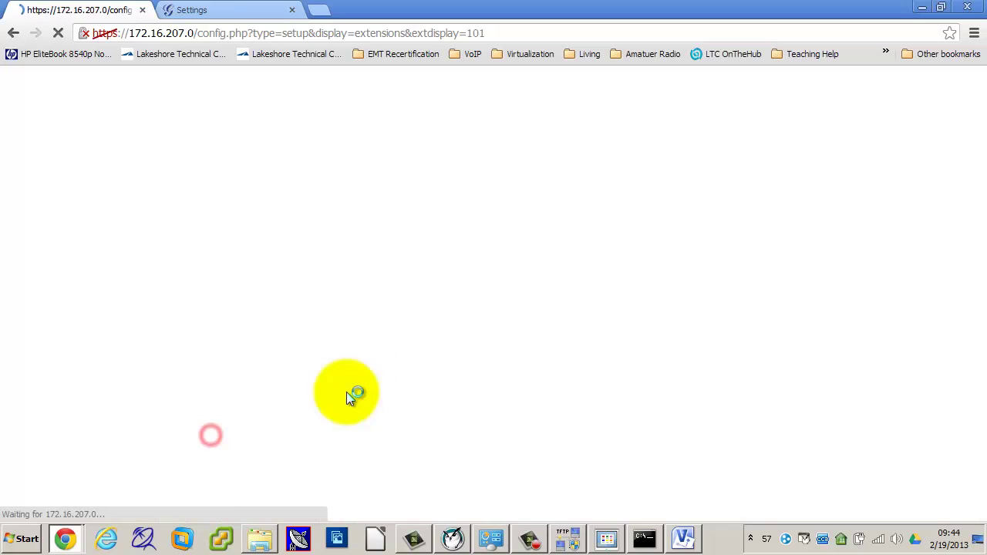
pyautogui.click(436, 192)
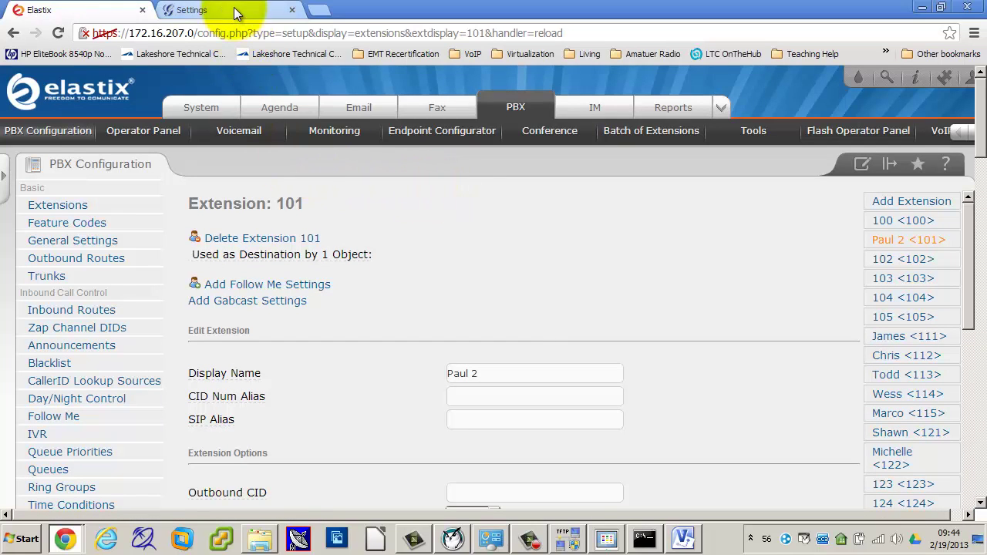
pyautogui.click(606, 535)
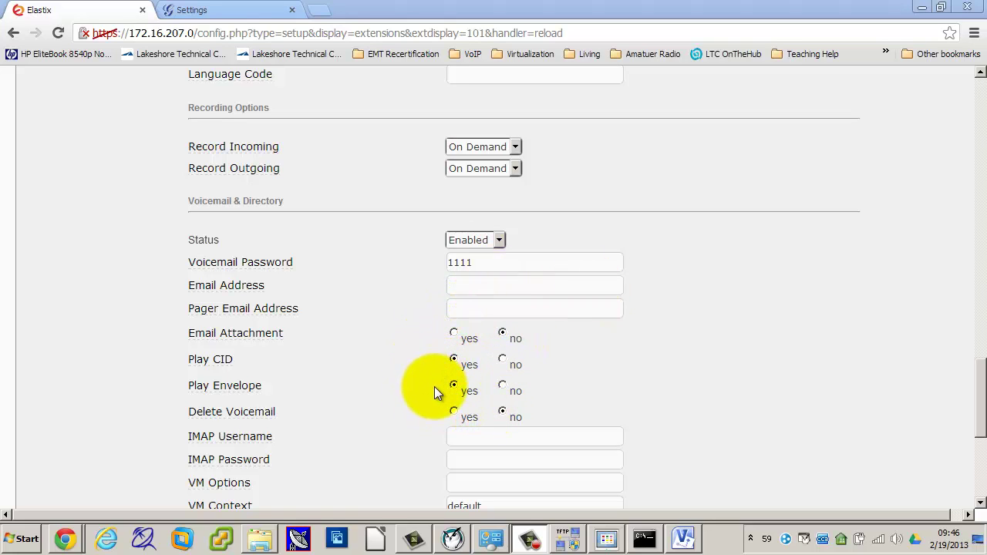
pyautogui.click(499, 241)
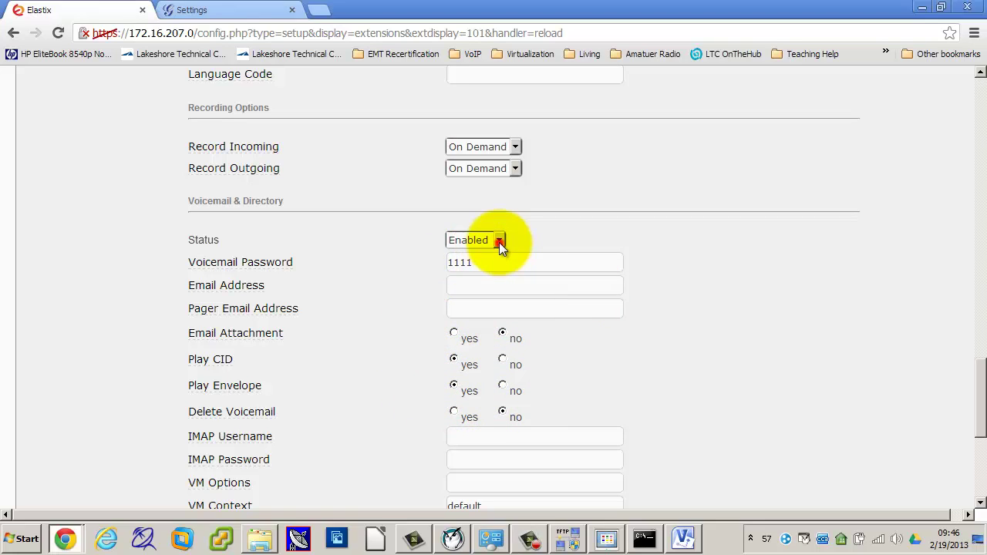
pyautogui.click(471, 253)
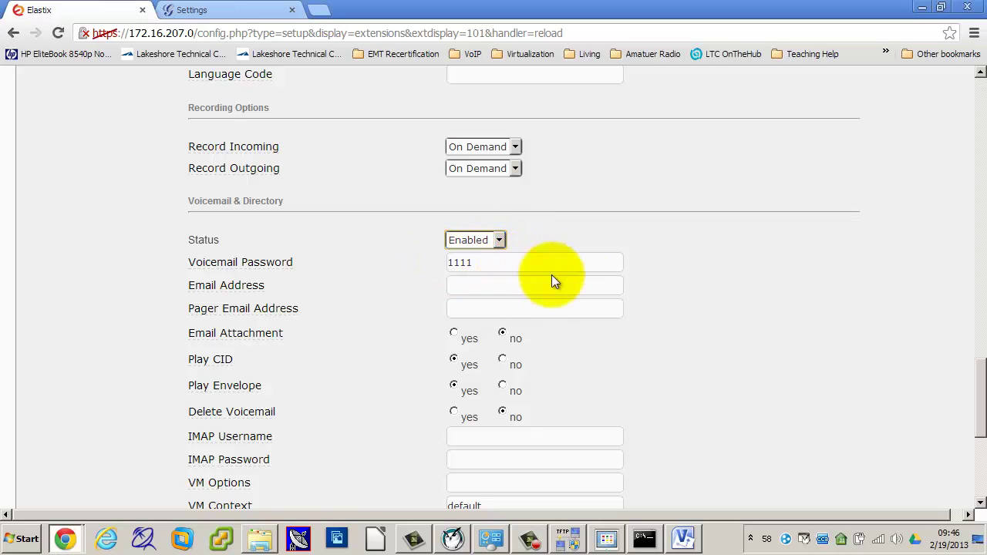
pyautogui.click(710, 318)
pyautogui.scroll(-1, 710, 318)
pyautogui.scroll(-1, 709, 325)
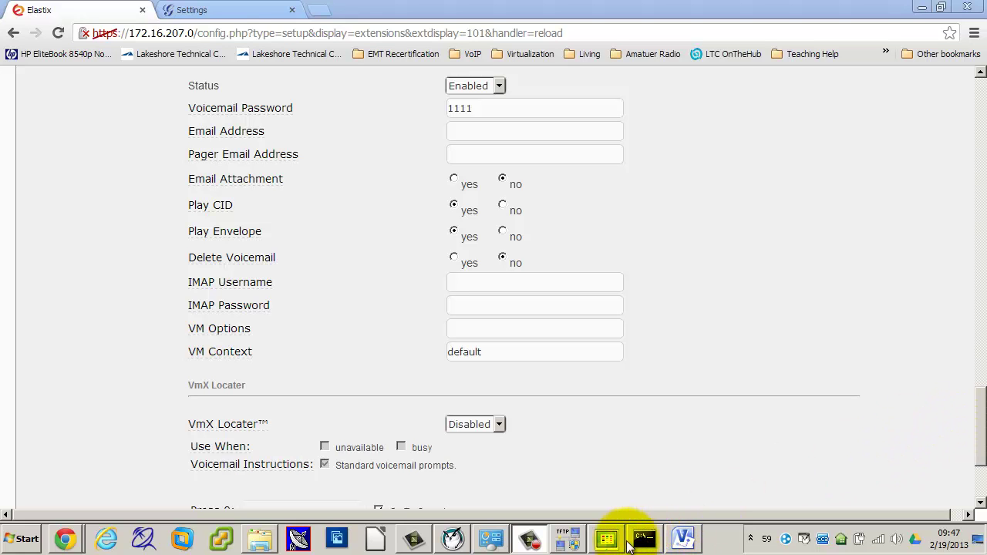
pyautogui.click(616, 538)
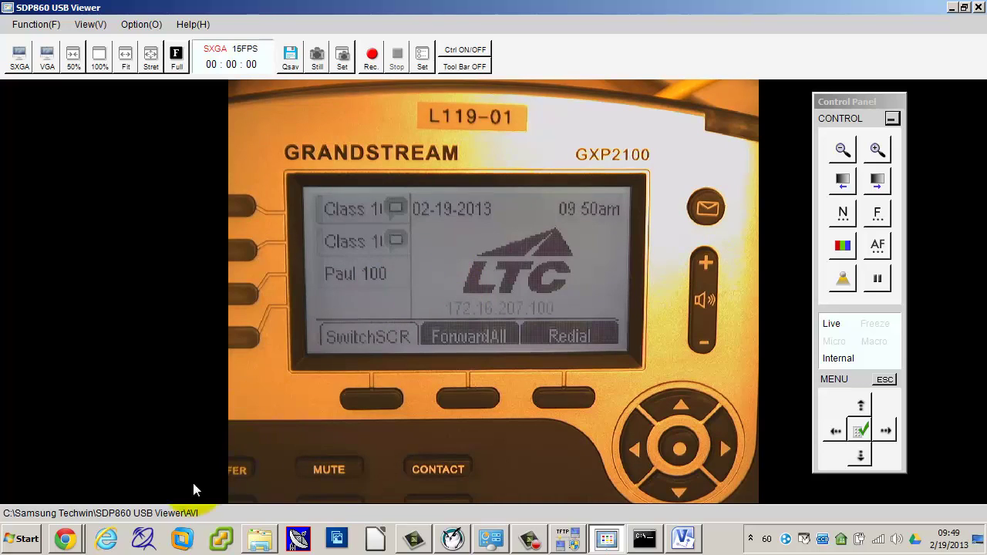
pyautogui.click(77, 542)
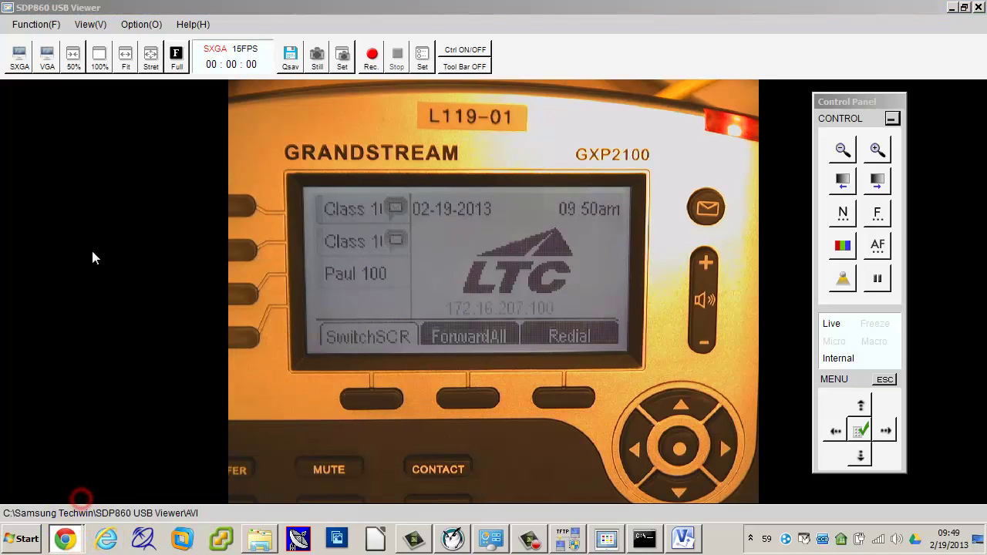
pyautogui.click(68, 536)
pyautogui.click(66, 485)
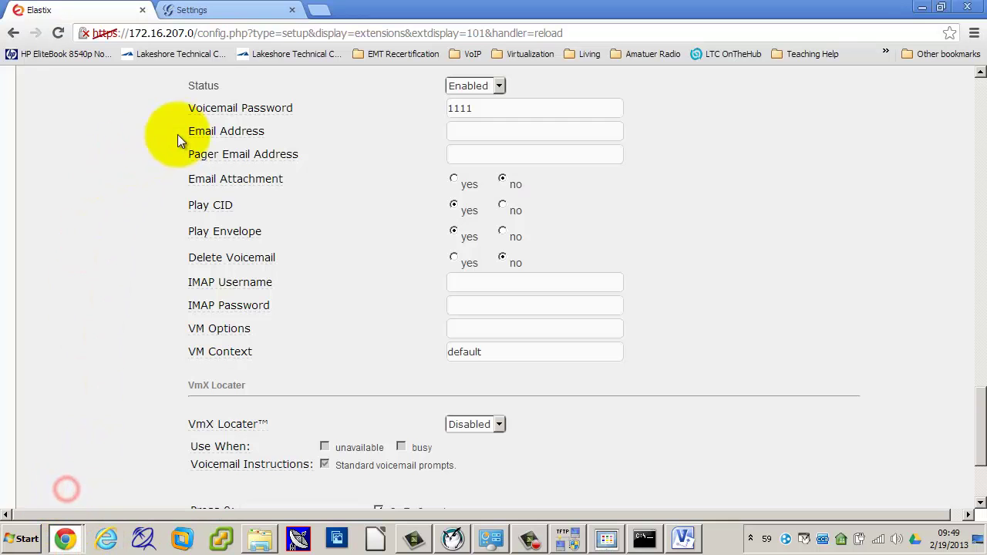
# Step: Switch to the Grandstream phone page and view its security maintenance settings
pyautogui.click(207, 10)
pyautogui.scroll(3, 216, 280)
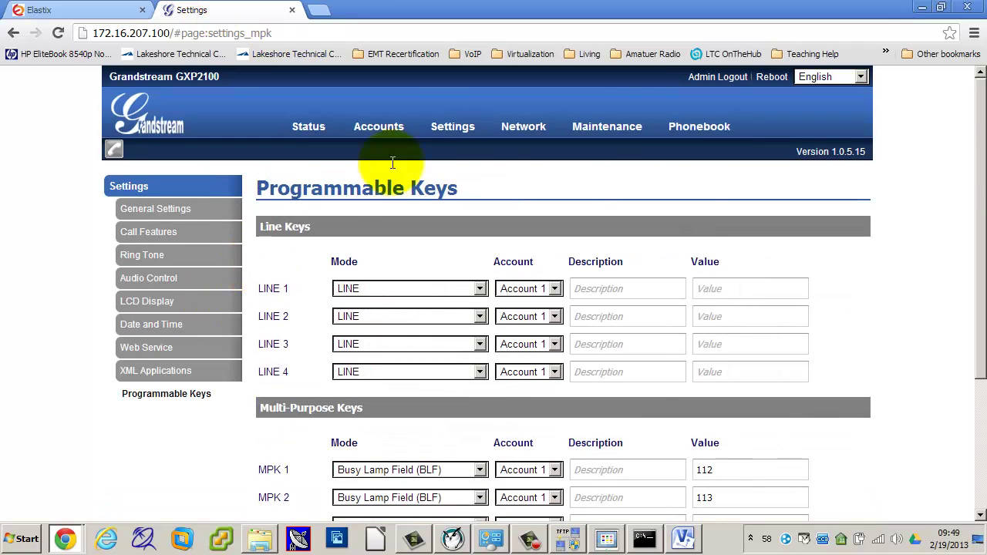
pyautogui.moveTo(628, 127)
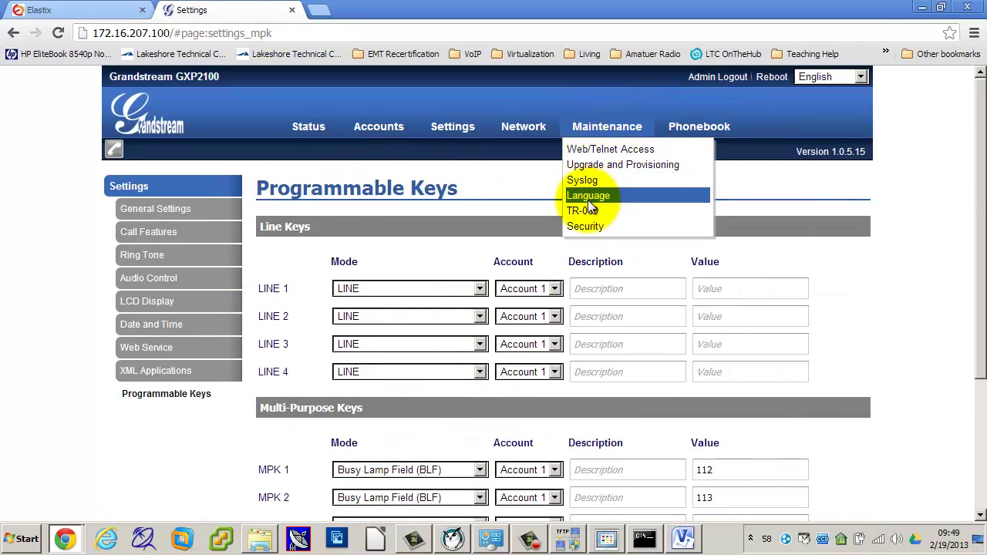
pyautogui.click(577, 227)
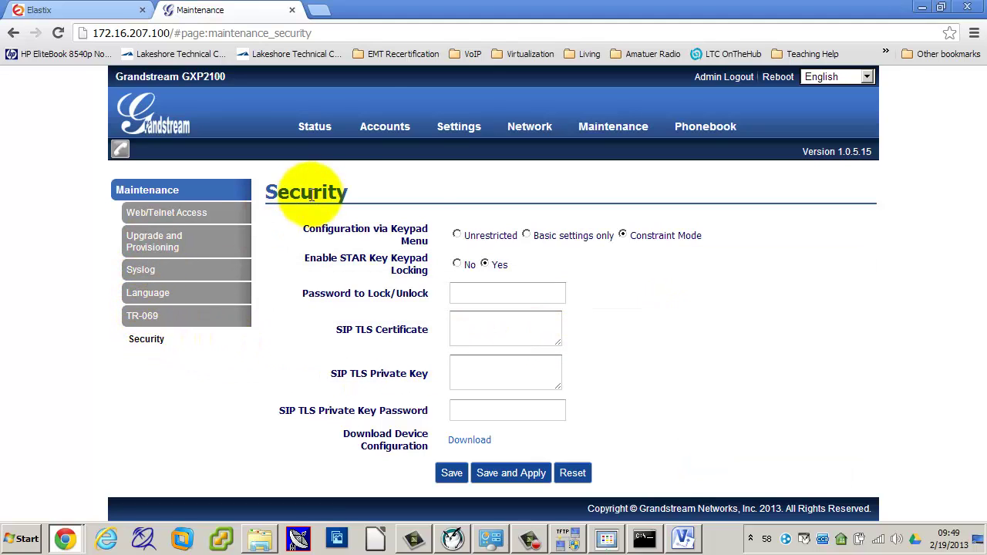
# Step: Open Account 1's Call Settings and scroll through the options
pyautogui.moveTo(385, 127)
pyautogui.moveTo(382, 149)
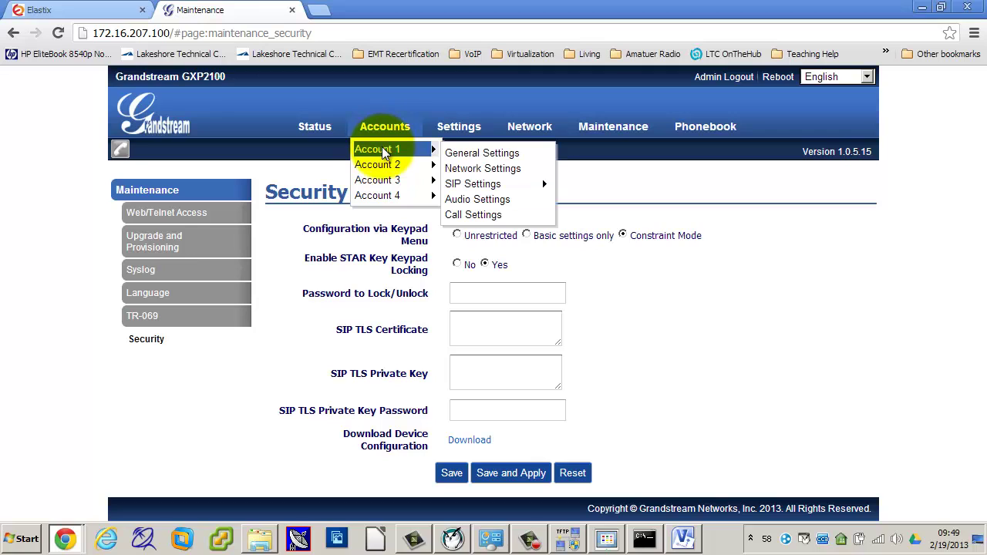
pyautogui.click(504, 214)
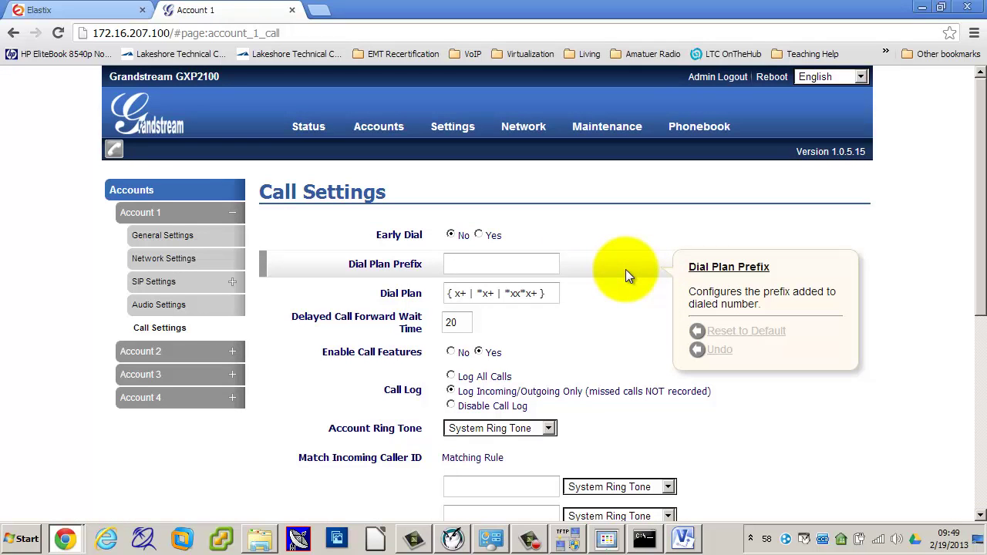
pyautogui.scroll(-4, 625, 269)
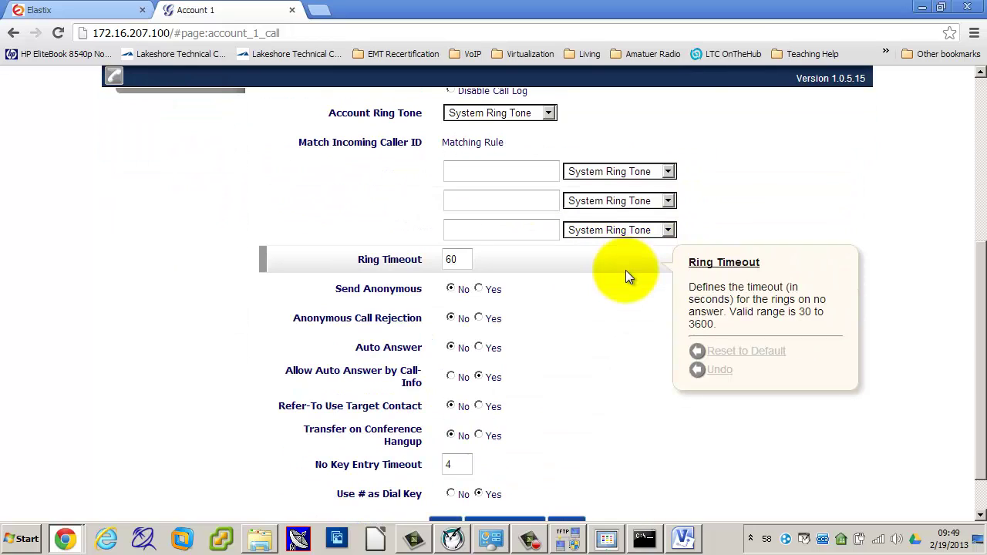
pyautogui.scroll(-1, 626, 270)
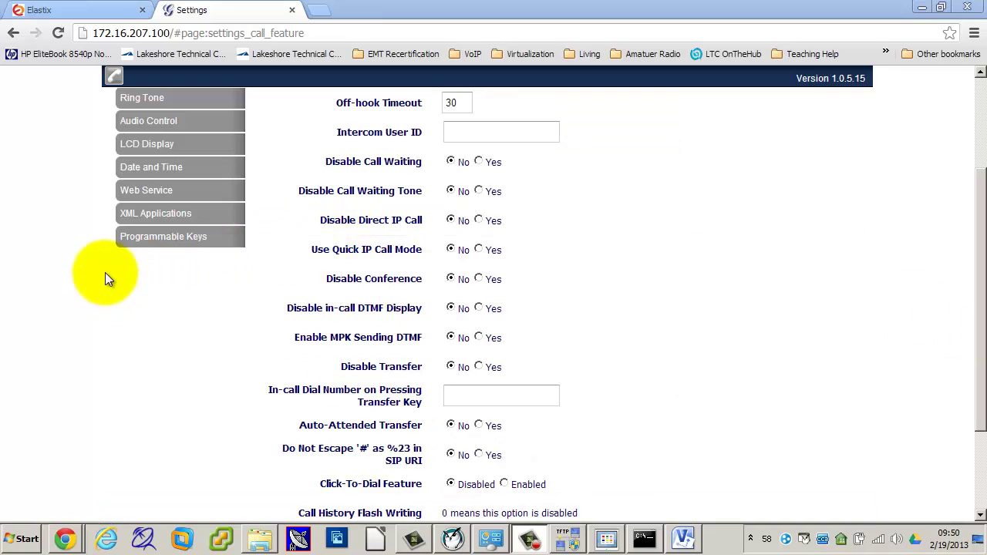
pyautogui.moveTo(977, 219); pyautogui.dragTo(975, 105)
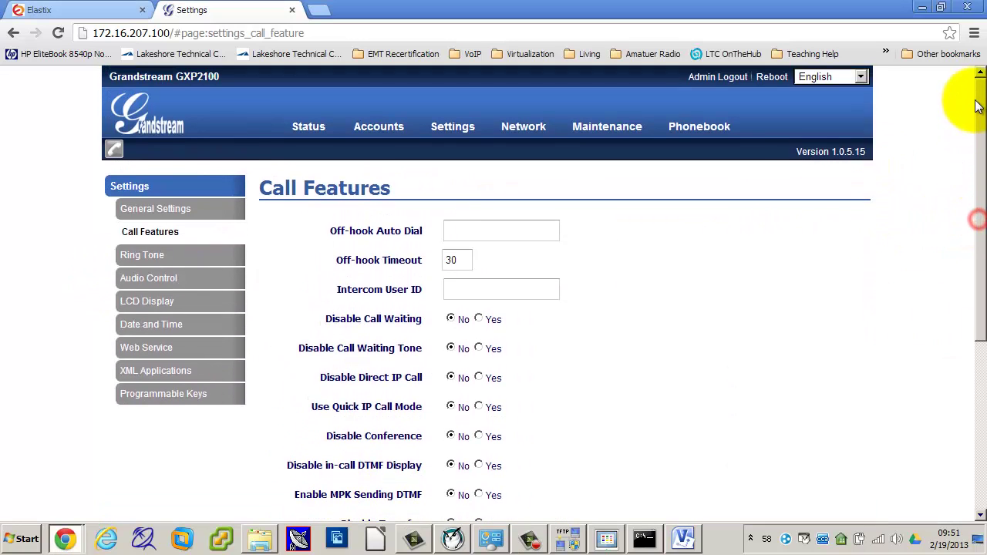
# Step: Go to Settings > Call Features and scroll down the page
pyautogui.moveTo(455, 132)
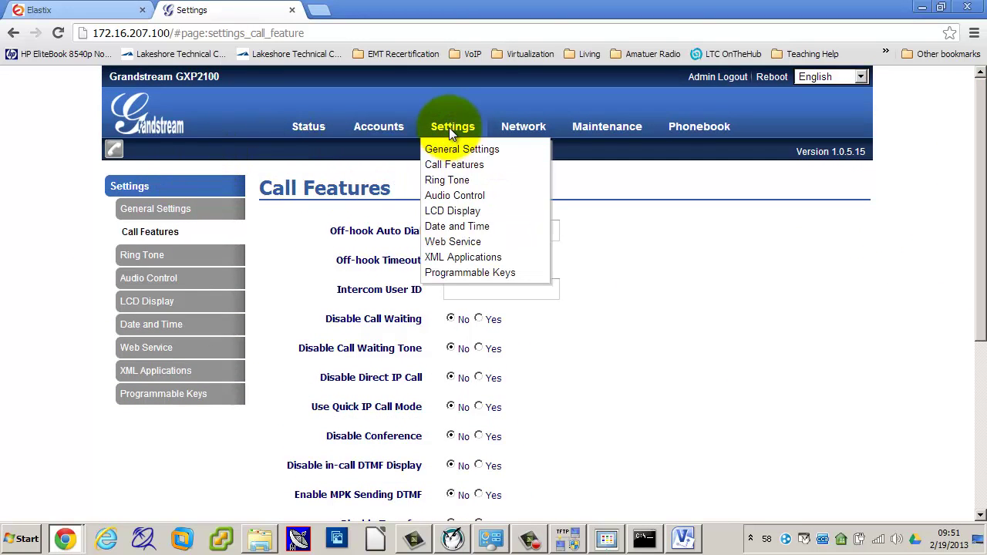
pyautogui.click(450, 164)
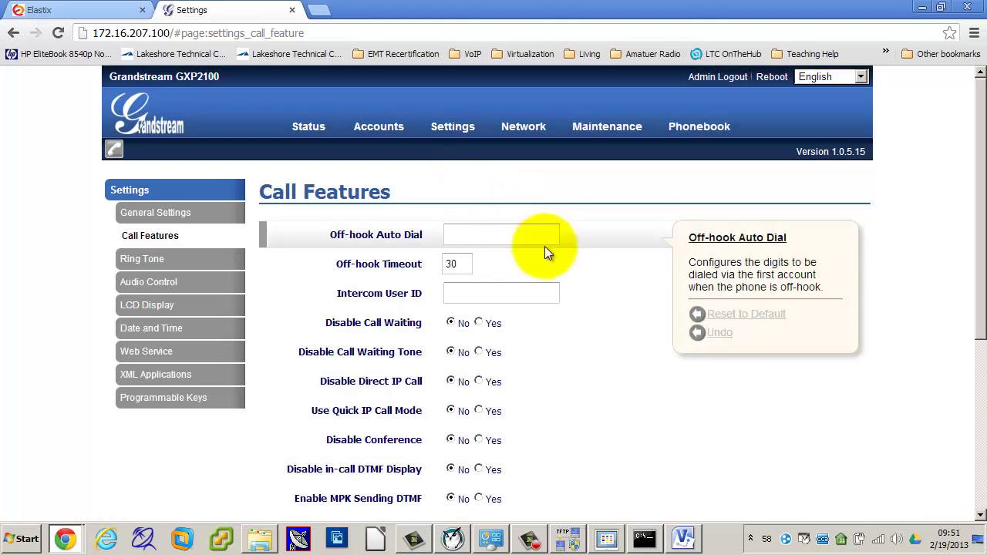
pyautogui.moveTo(980, 241); pyautogui.dragTo(975, 344)
# Step: Bring the Grandstream window forward and log in with the admin password
pyautogui.moveTo(291, 271)
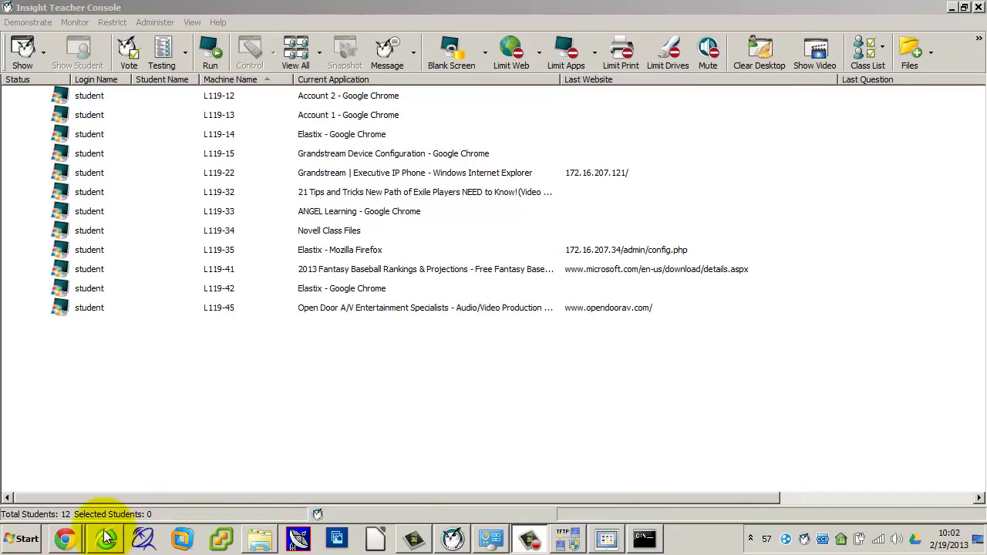
pyautogui.moveTo(66, 537)
pyautogui.click(77, 485)
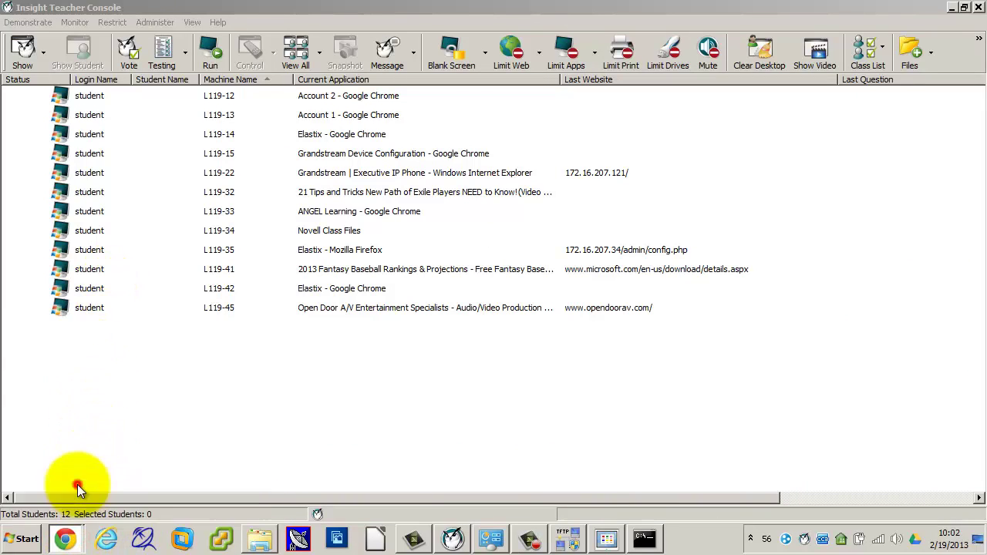
pyautogui.click(462, 321)
pyautogui.write('admin')
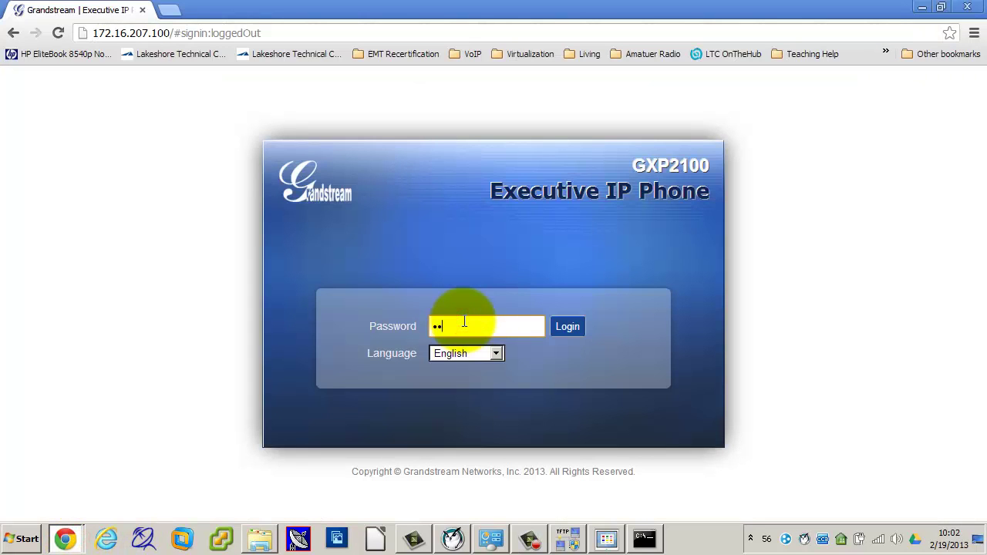
pyautogui.press('Return')
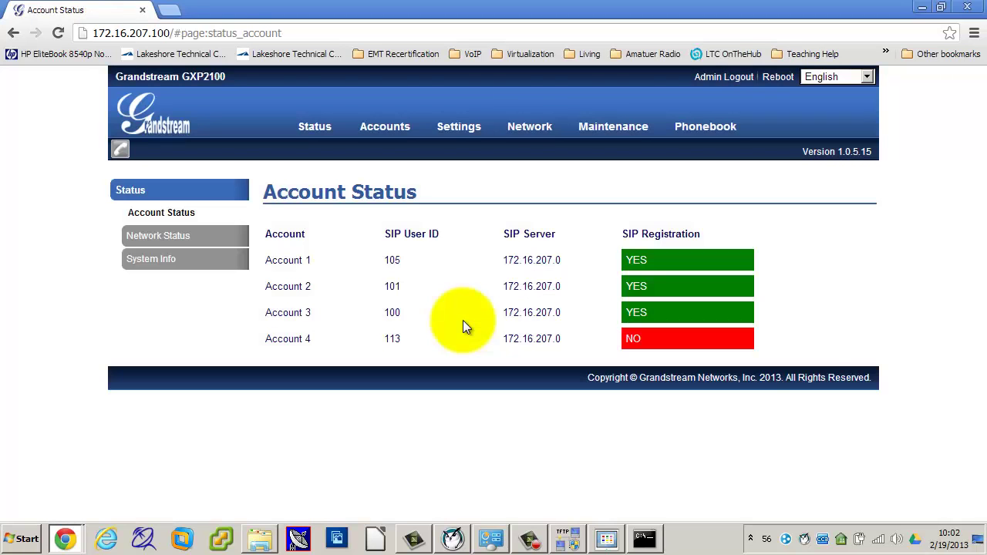
# Step: Check Account 1's general settings, then give Account 2 Voice Mail UserID *97 and apply
pyautogui.moveTo(447, 129)
pyautogui.moveTo(389, 142)
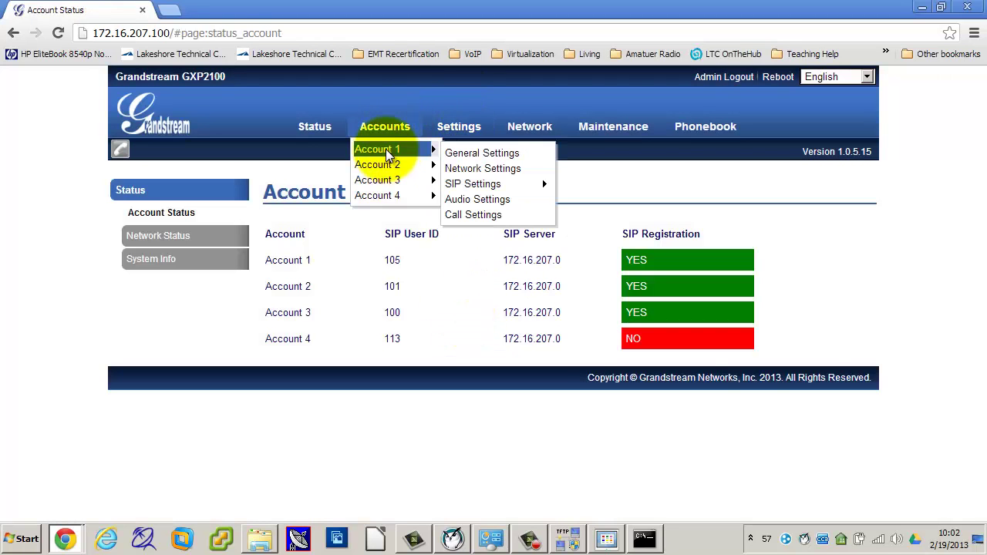
pyautogui.click(458, 154)
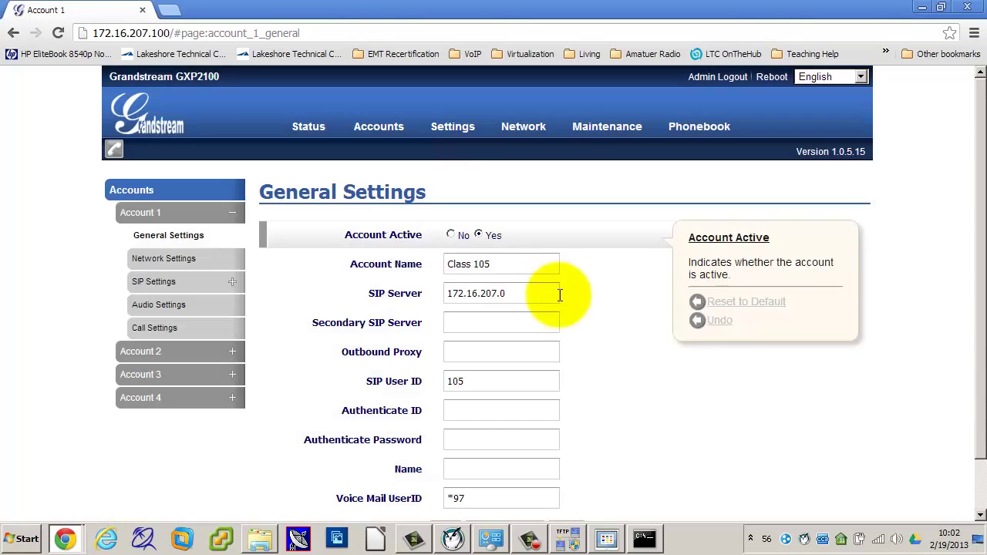
pyautogui.scroll(-1, 644, 353)
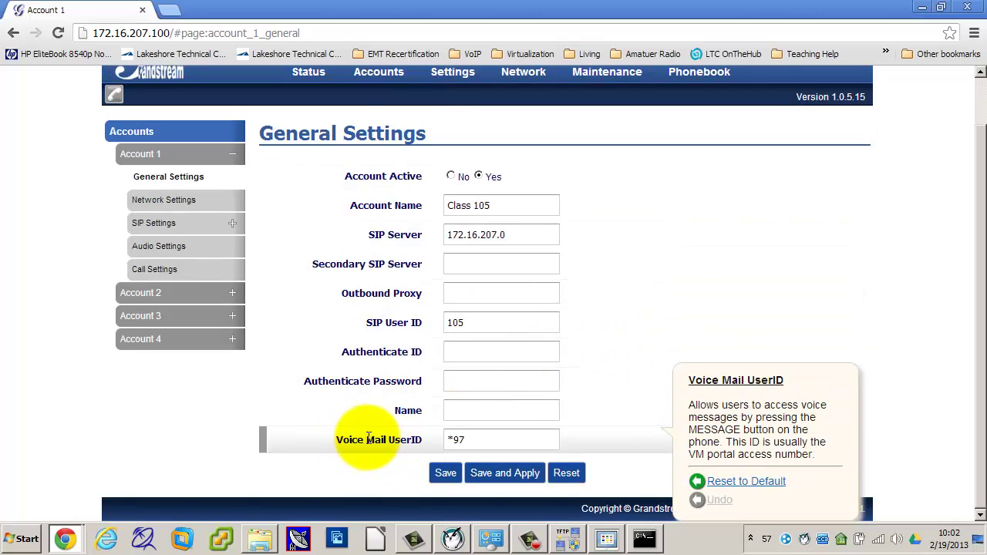
pyautogui.moveTo(379, 74)
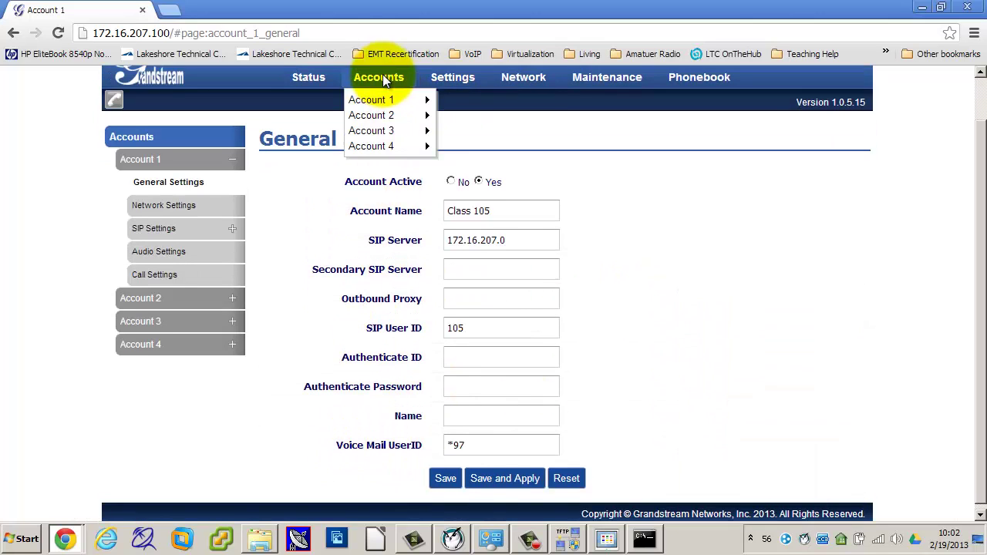
pyautogui.moveTo(372, 114)
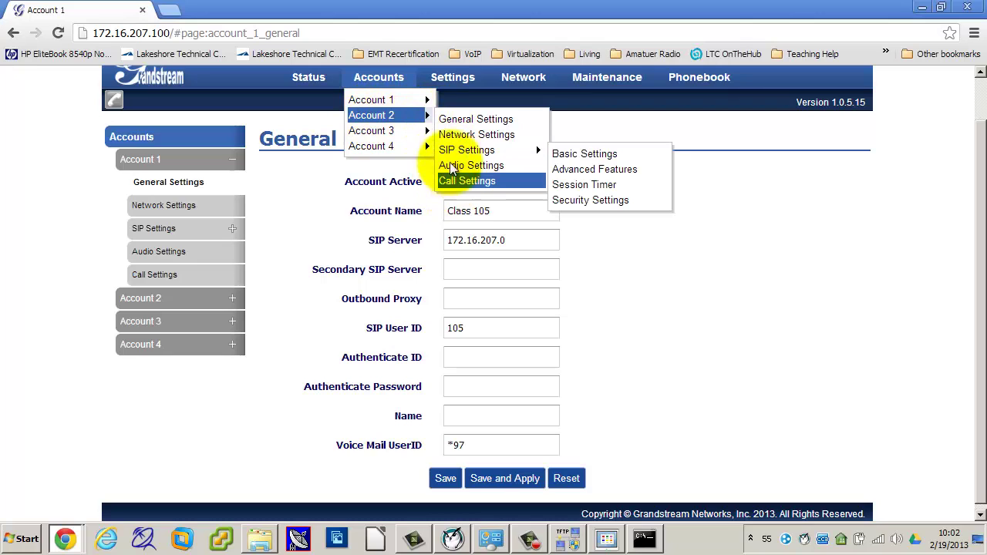
pyautogui.click(460, 120)
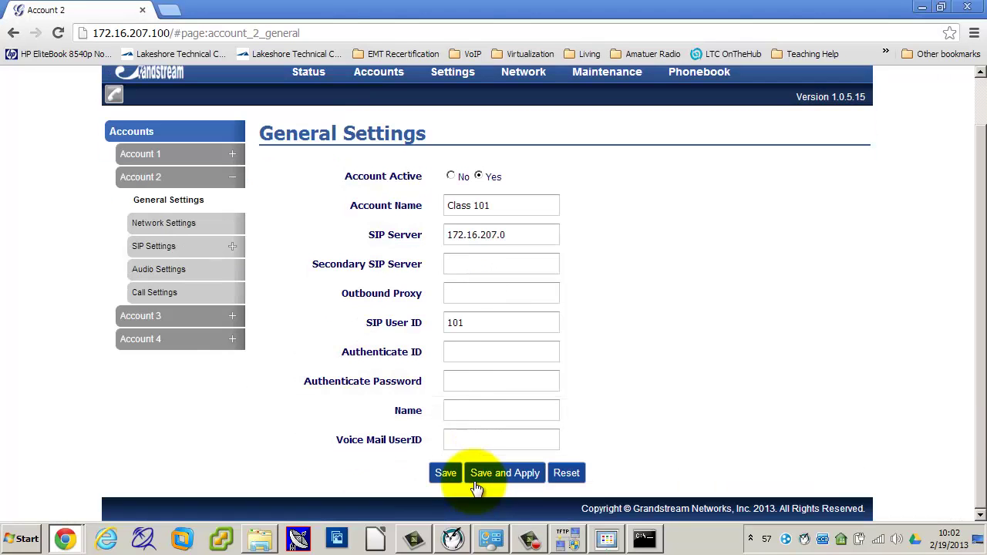
pyautogui.click(467, 438)
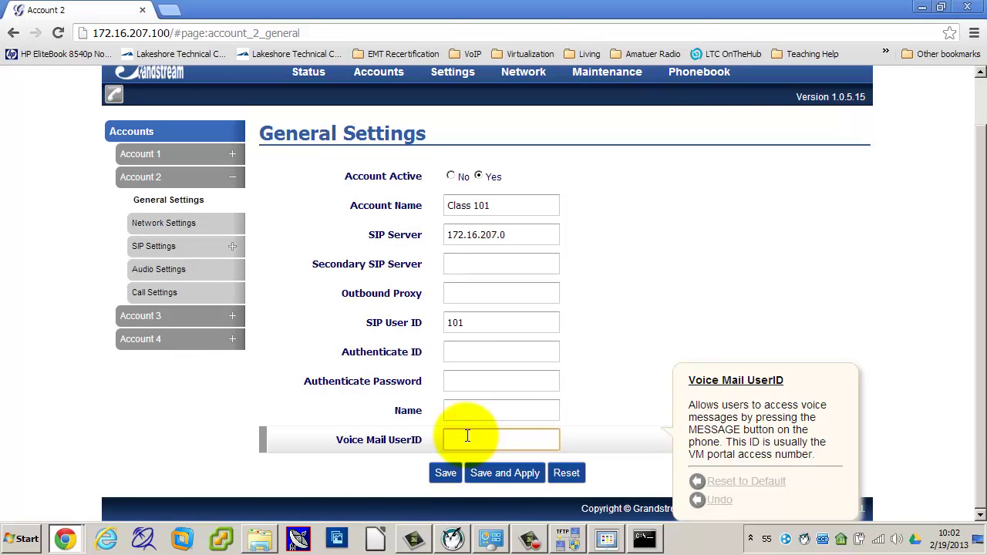
pyautogui.write('*97')
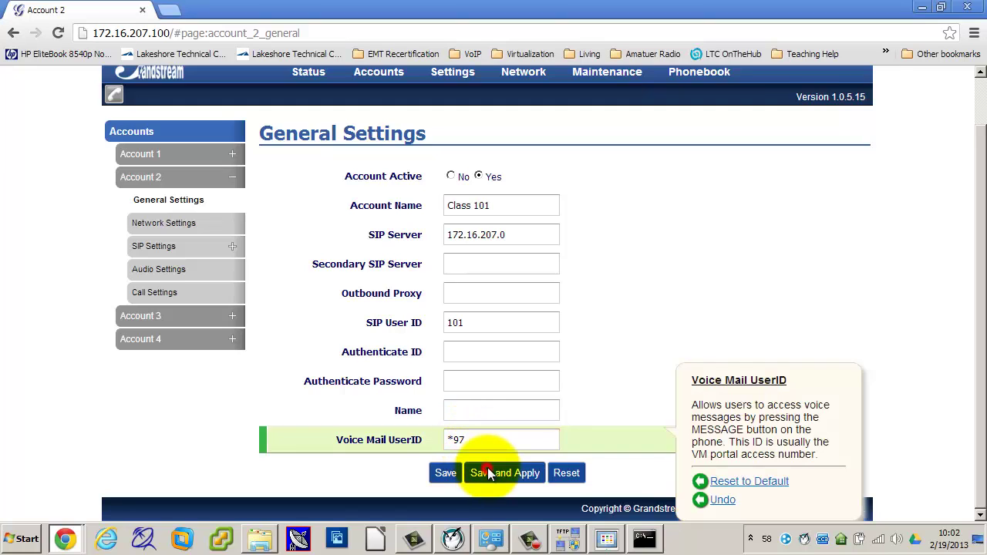
pyautogui.click(478, 472)
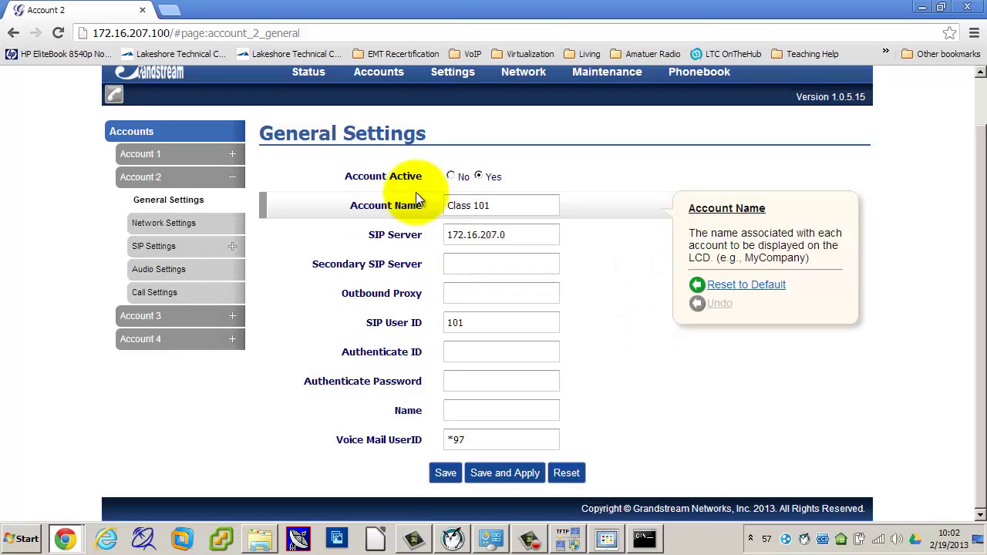
# Step: Set Account 3's Voice Mail UserID to *97, then save and apply
pyautogui.moveTo(381, 78)
pyautogui.moveTo(378, 129)
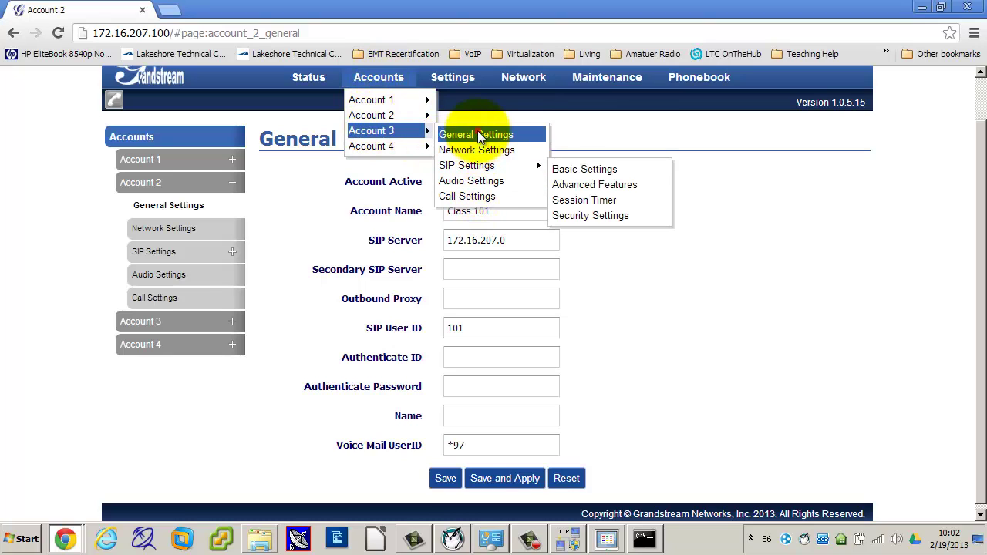
pyautogui.click(477, 132)
pyautogui.scroll(-2, 513, 431)
pyautogui.click(479, 441)
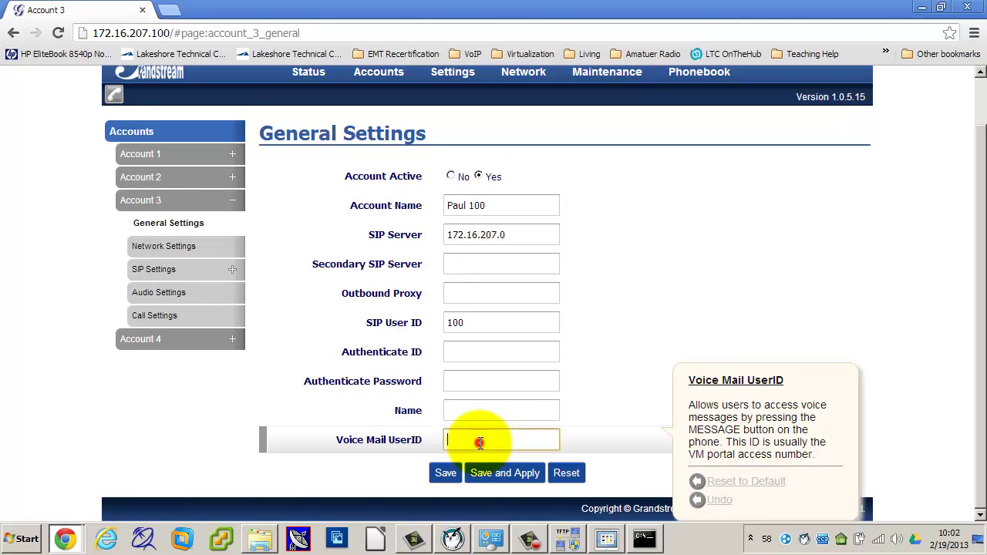
pyautogui.write('*97')
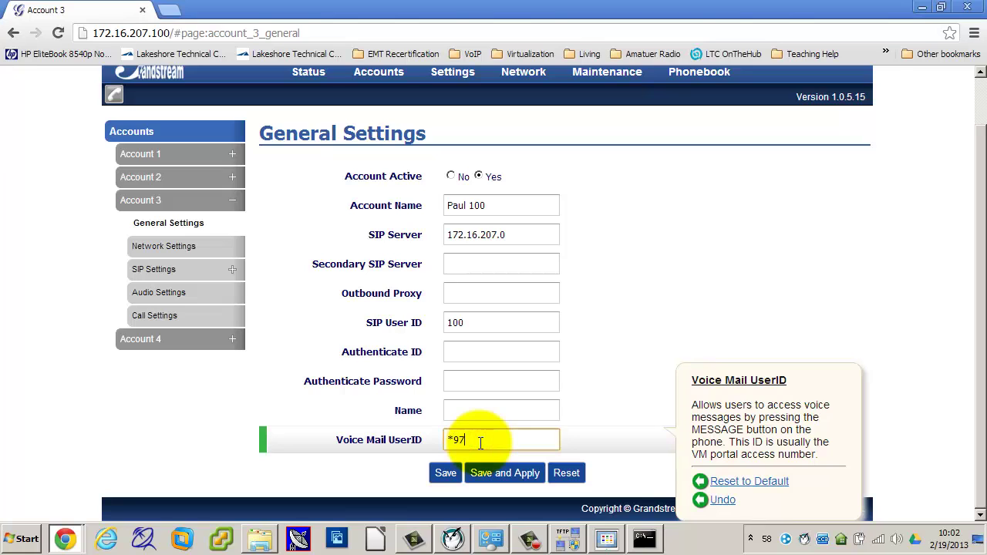
pyautogui.click(473, 473)
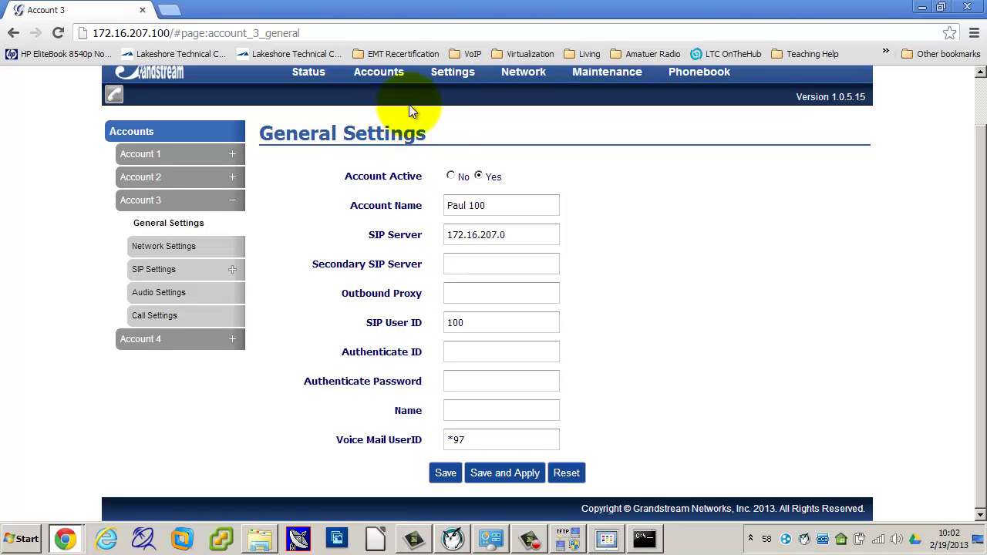
# Step: Set Account 4's Voice Mail UserID to *97, then save and apply
pyautogui.moveTo(383, 81)
pyautogui.moveTo(385, 140)
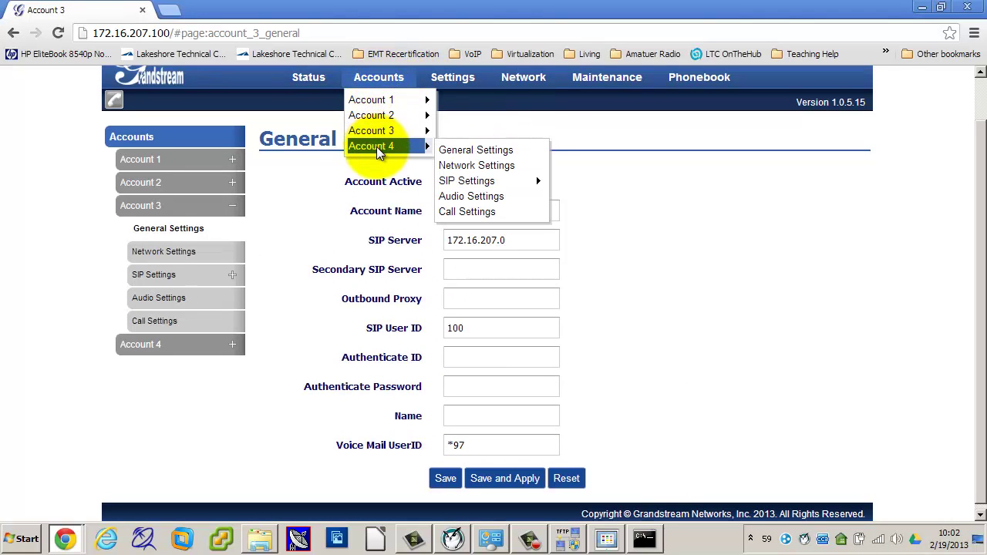
pyautogui.click(472, 149)
pyautogui.scroll(-1, 493, 463)
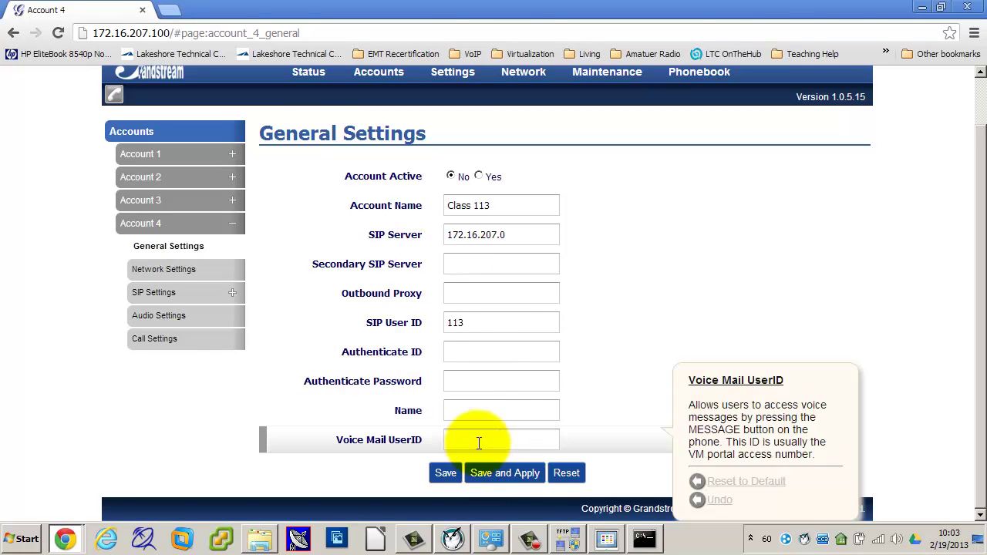
pyautogui.click(478, 440)
pyautogui.write('*97')
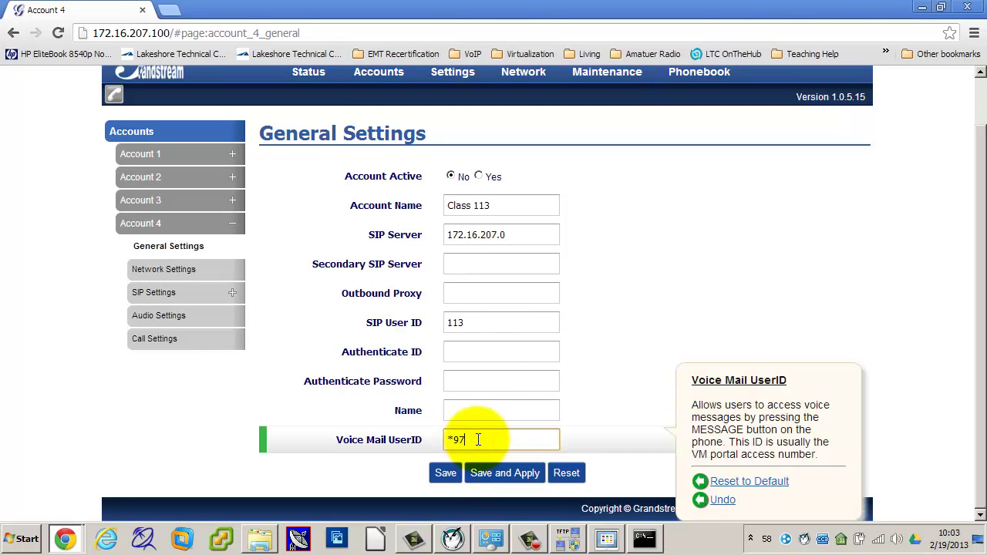
pyautogui.click(492, 470)
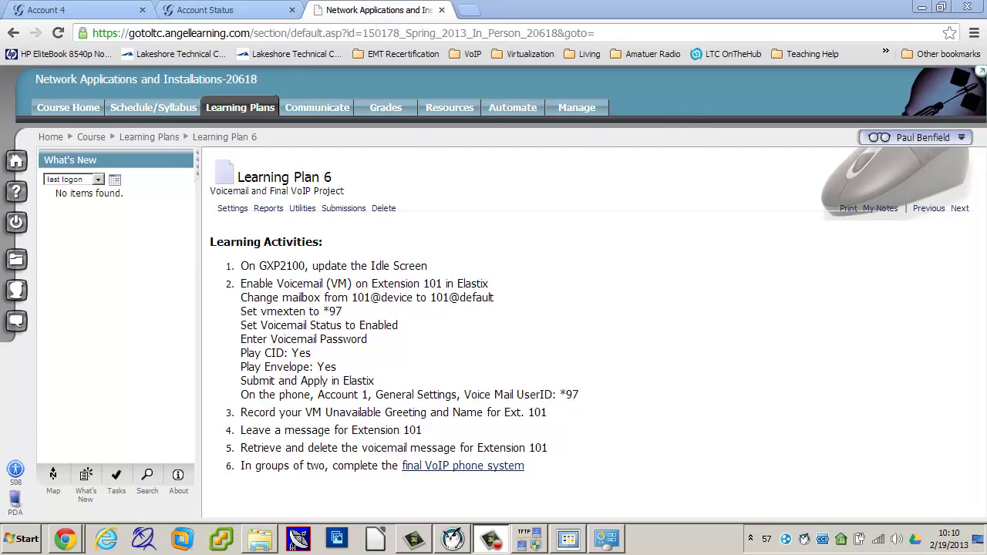
# Step: Watch the live phone camera view, then return to the Network Applications course page
pyautogui.click(297, 540)
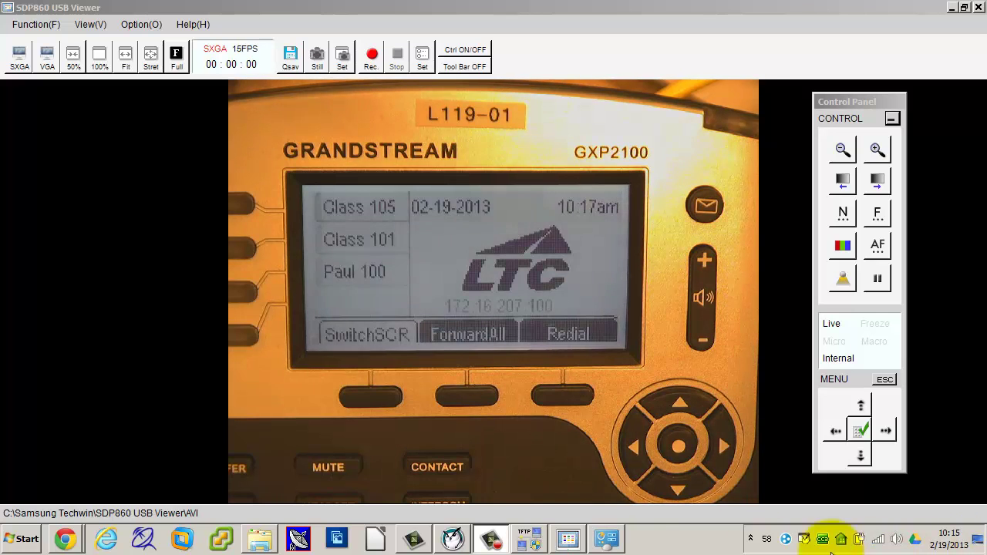
pyautogui.moveTo(65, 539)
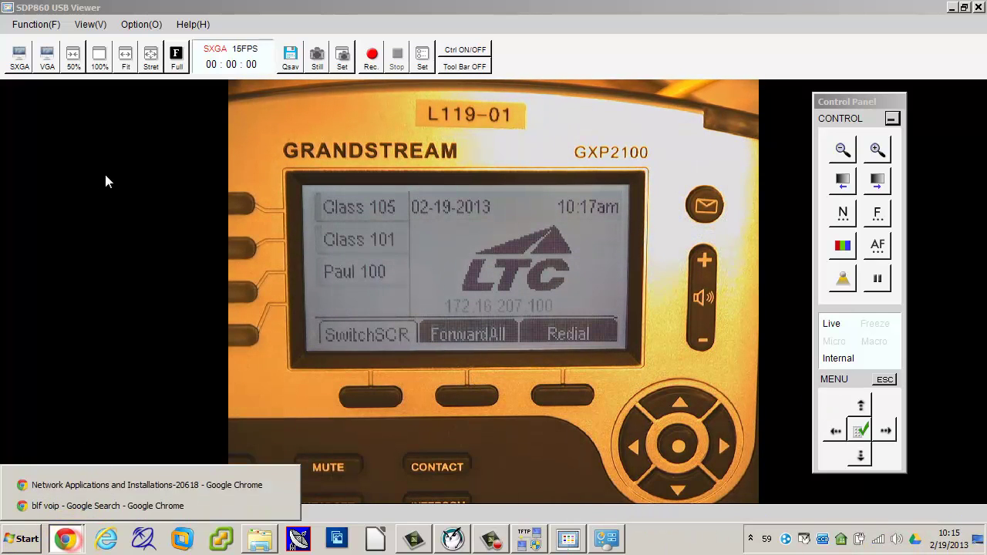
pyautogui.click(72, 488)
# Step: Load Elastix at 172.16.207.0 in a new tab and open PBX > Batch of Extensions
pyautogui.click(462, 9)
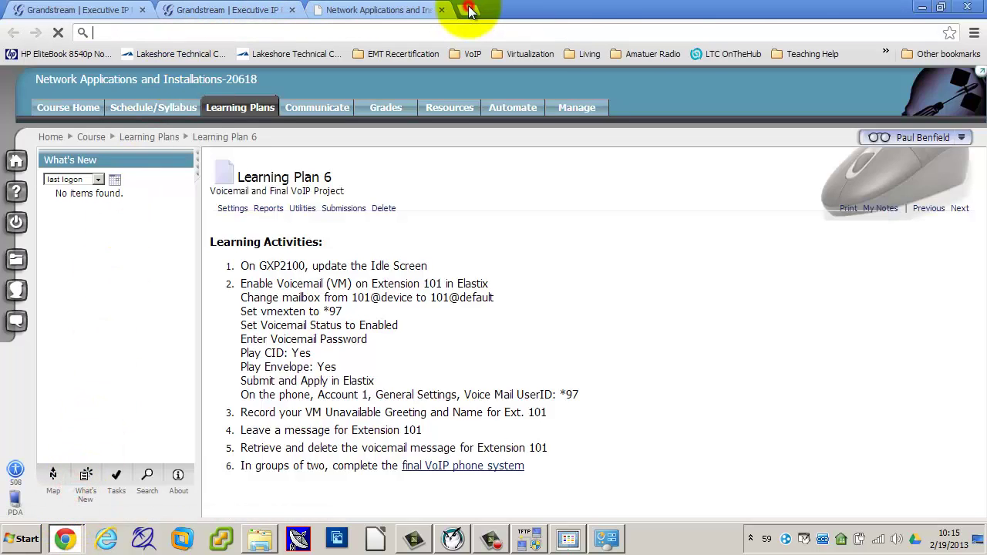
pyautogui.write('172.16.')
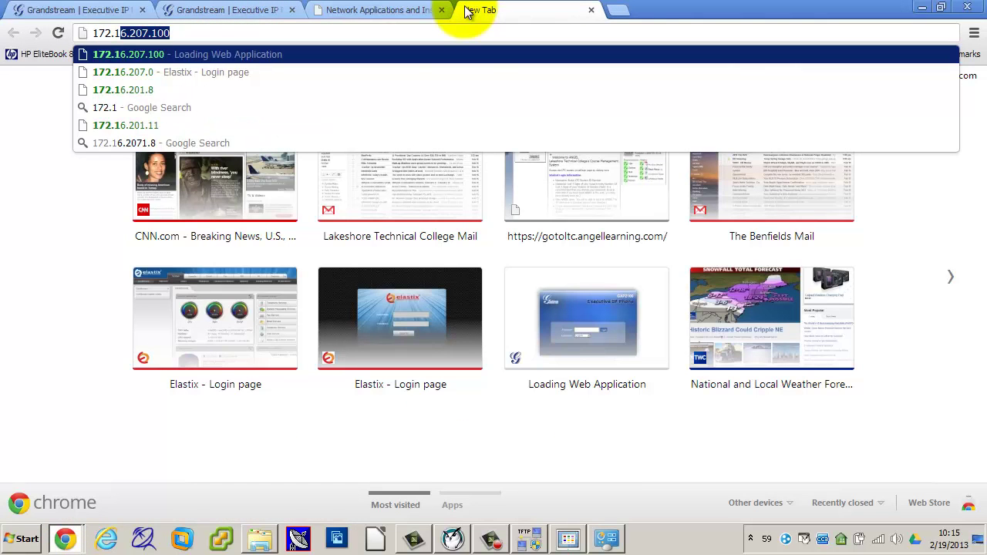
pyautogui.write('2')
pyautogui.press('BackSpace')
pyautogui.write('.2')
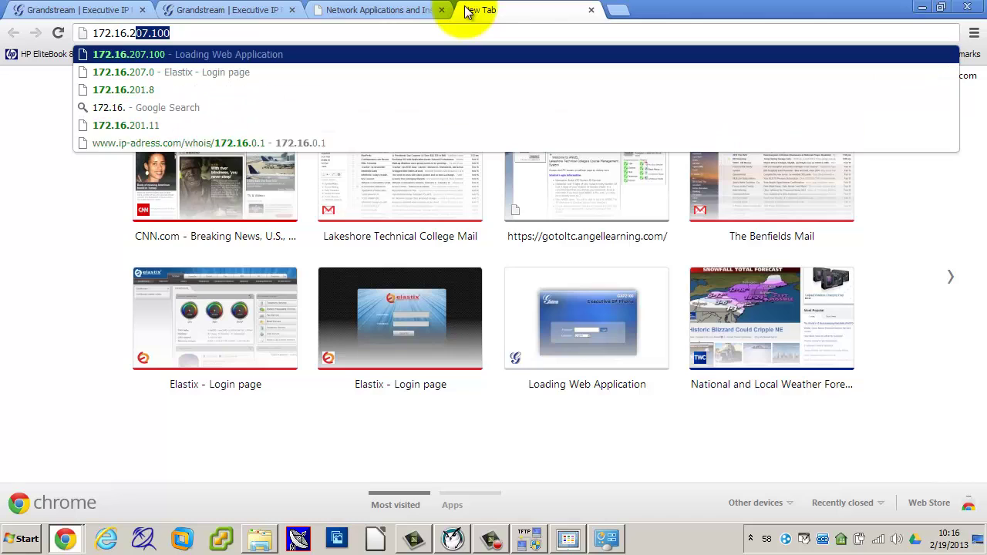
pyautogui.write('07.0')
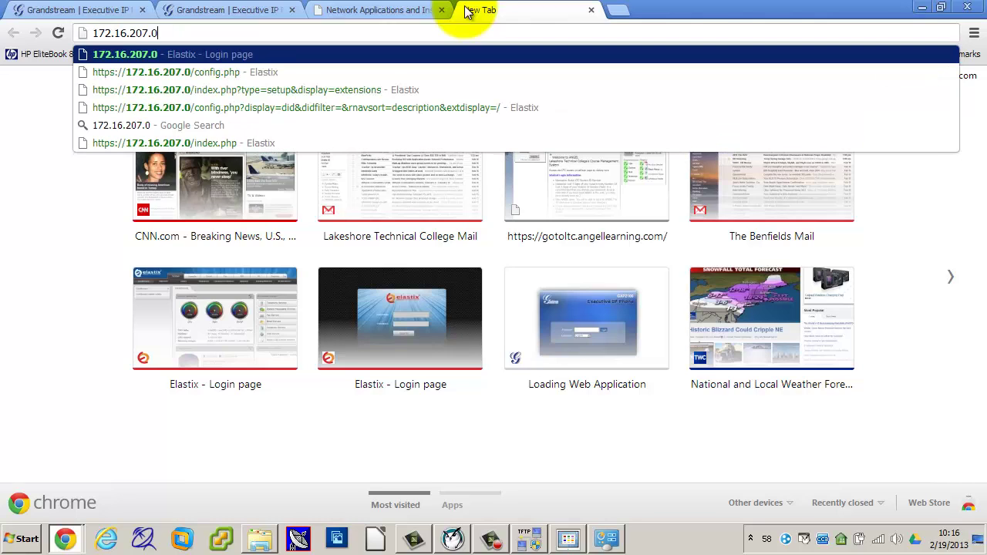
pyautogui.press('Return')
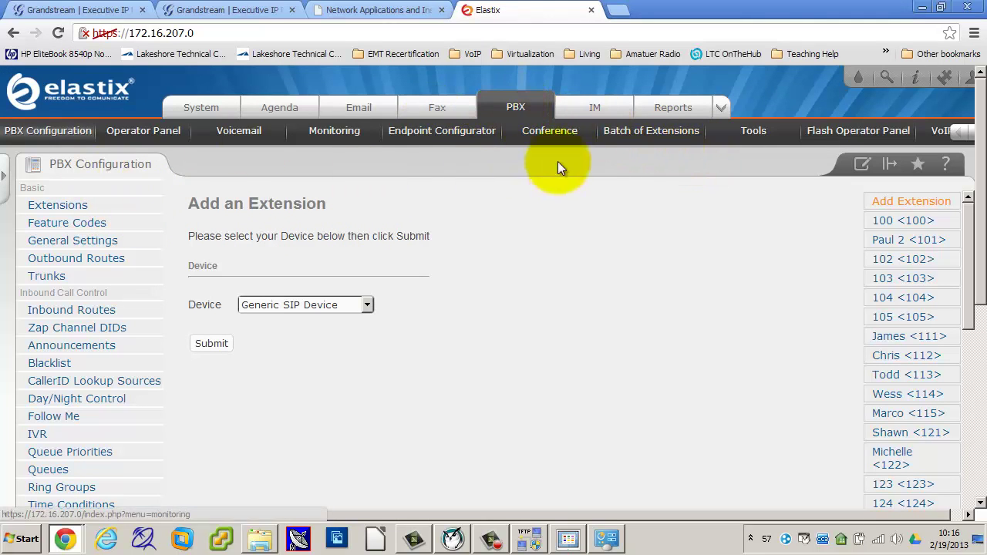
pyautogui.click(658, 136)
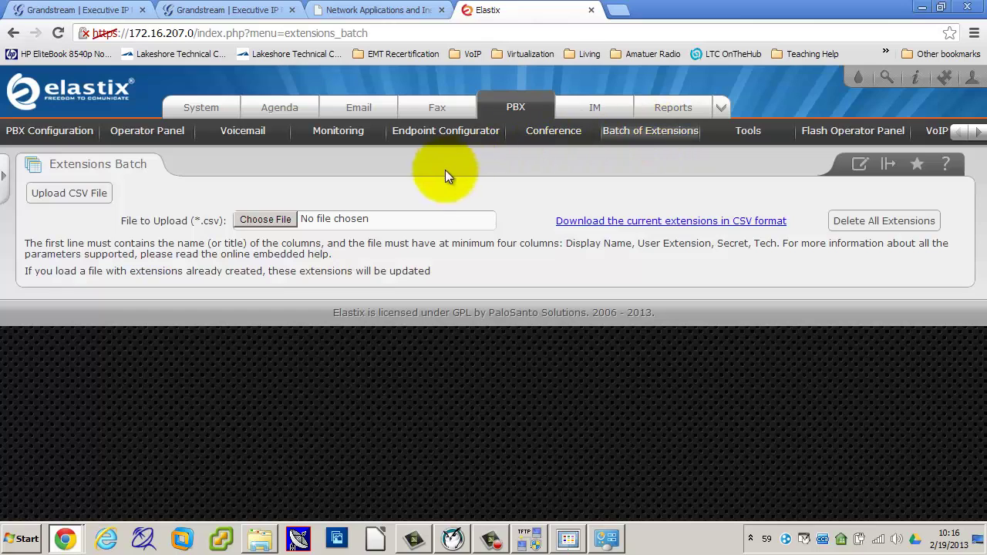
# Step: Download the current extensions CSV, saving it as '2013-02-19 class extensions.csv'
pyautogui.click(664, 221)
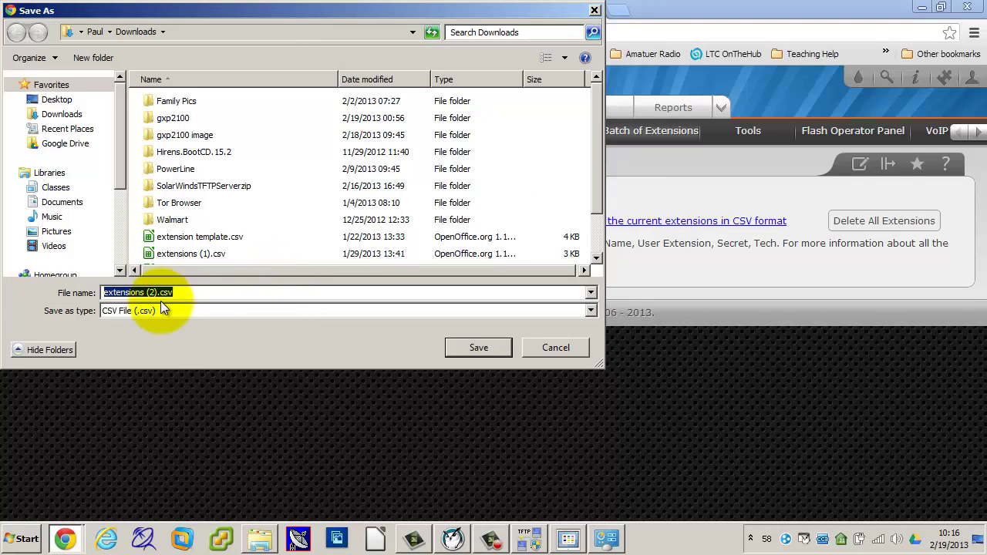
pyautogui.moveTo(155, 294); pyautogui.dragTo(63, 291)
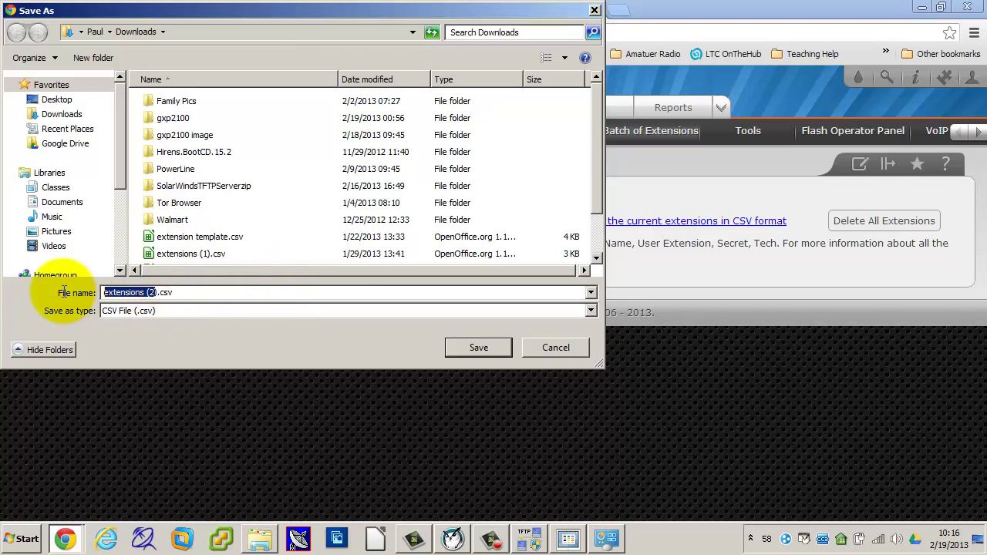
pyautogui.press('BackSpace')
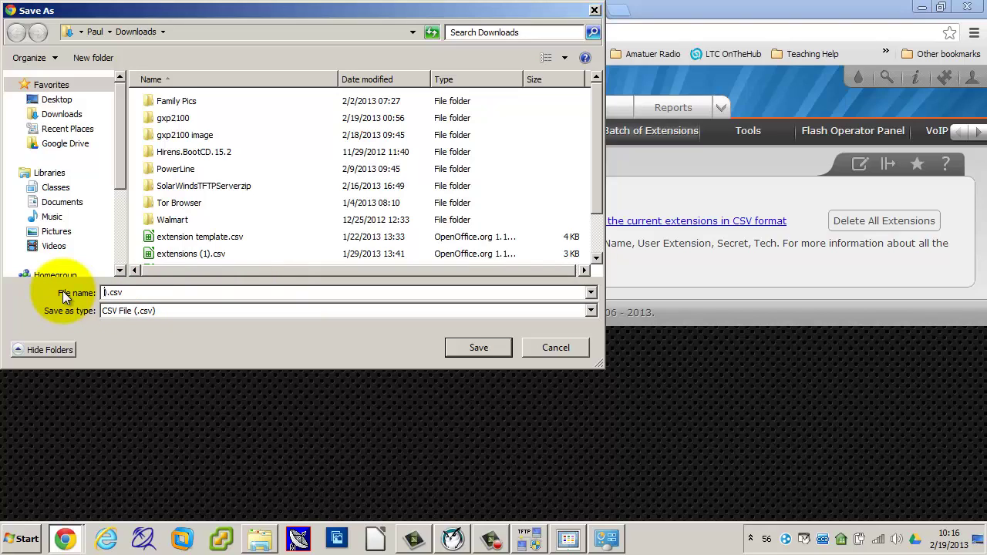
pyautogui.write('2013')
pyautogui.write('-02-19')
pyautogui.write(' elasti')
pyautogui.write('x e')
pyautogui.press('BackSpace')
pyautogui.press('BackSpace')
pyautogui.press('BackSpace')
pyautogui.press('BackSpace')
pyautogui.press('BackSpace')
pyautogui.press('BackSpace')
pyautogui.press('BackSpace')
pyautogui.press('BackSpace')
pyautogui.press('BackSpace')
pyautogui.write('class extensions')
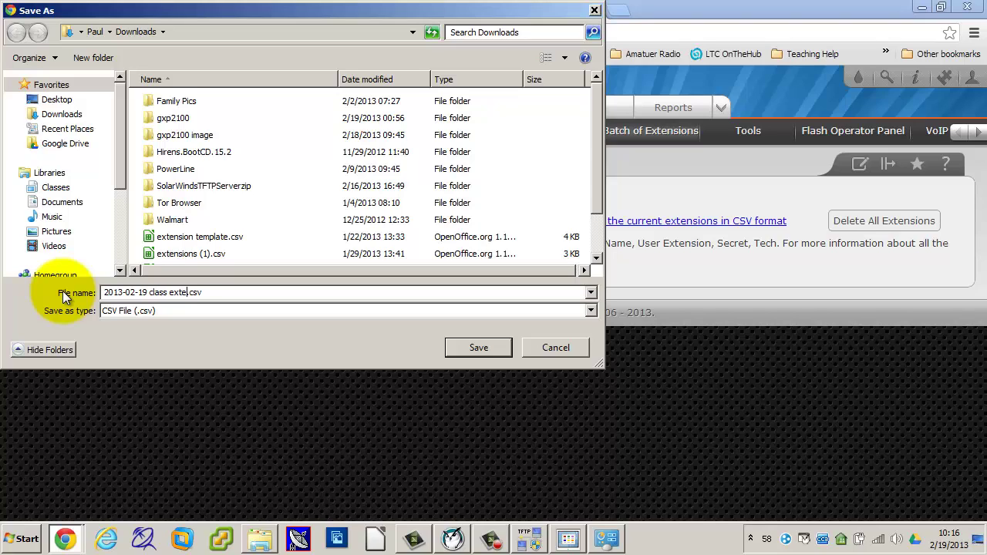
pyautogui.press('Return')
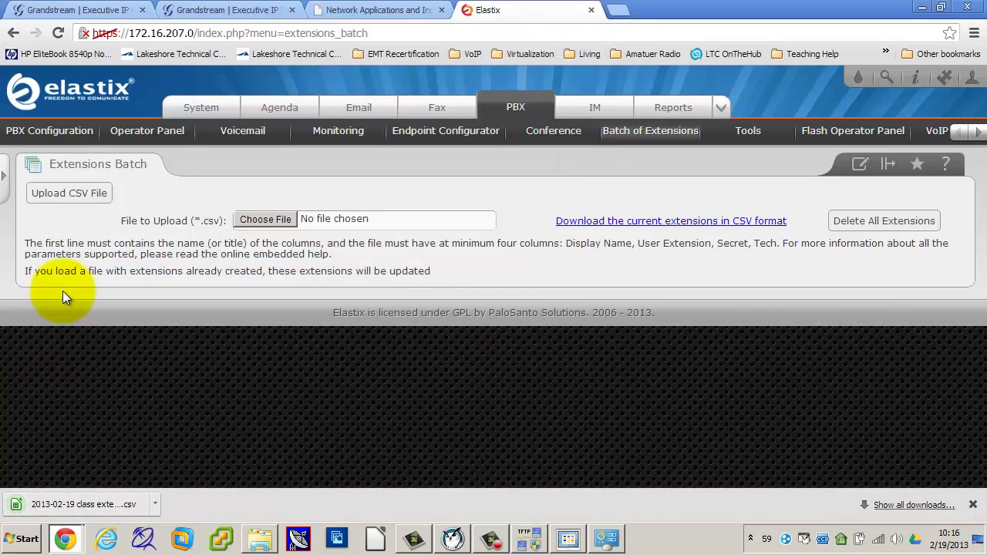
# Step: Open the downloaded CSV in Calc using comma-separated import
pyautogui.click(79, 500)
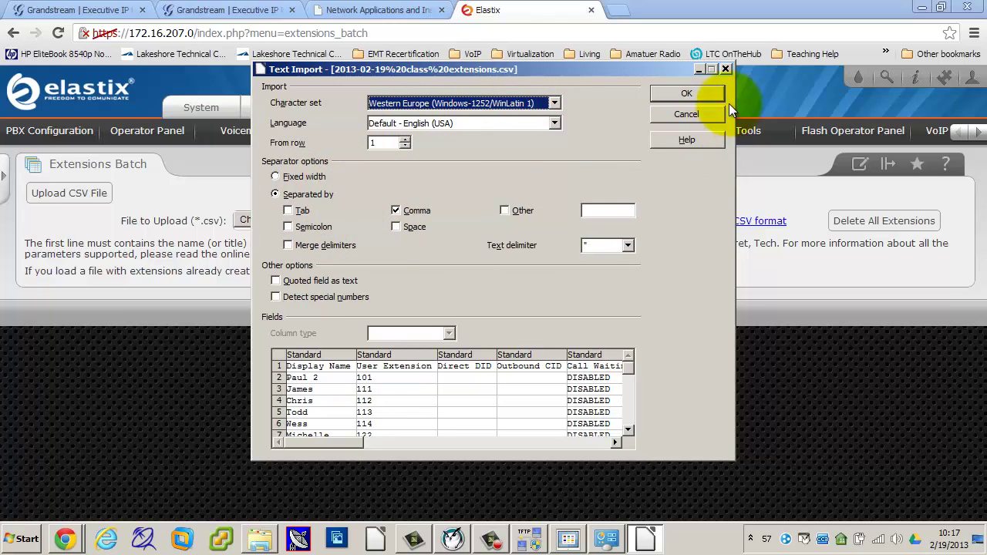
pyautogui.click(689, 92)
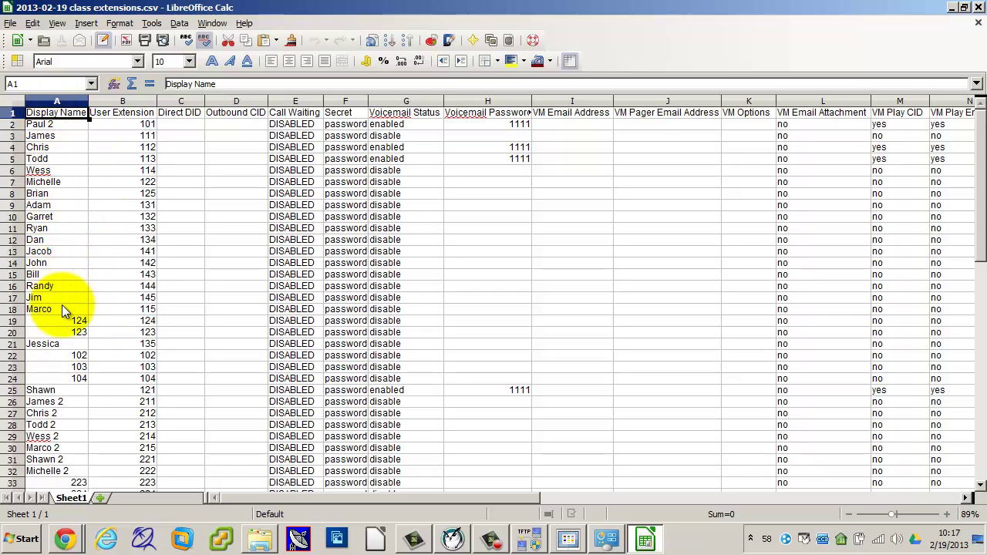
# Step: Scroll through the imported extensions sheet to review its rows and columns
pyautogui.scroll(-7, 79, 343)
pyautogui.scroll(6, 82, 344)
pyautogui.scroll(1, 82, 344)
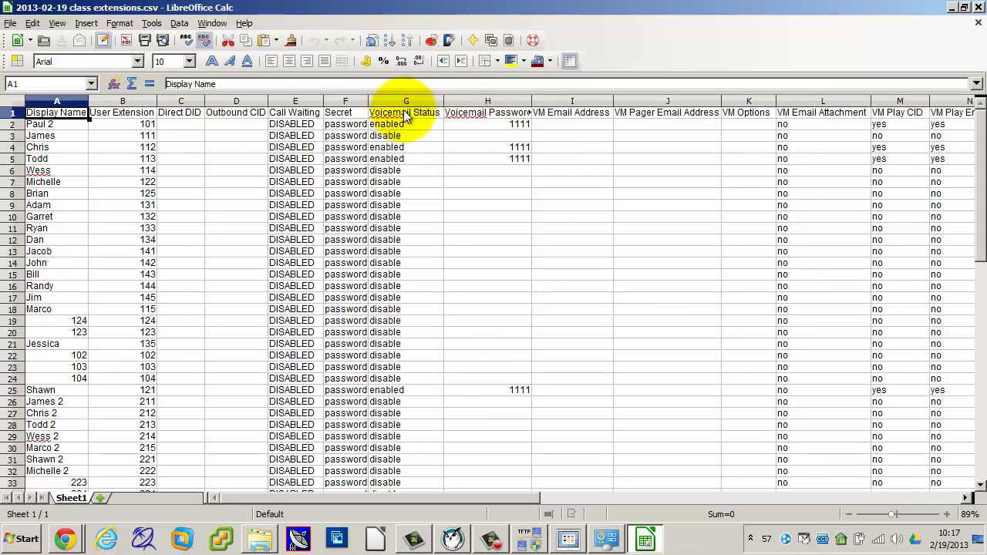
# Step: Fill 'enabled' down the Voicemail Status column from G2 to G28
pyautogui.click(391, 138)
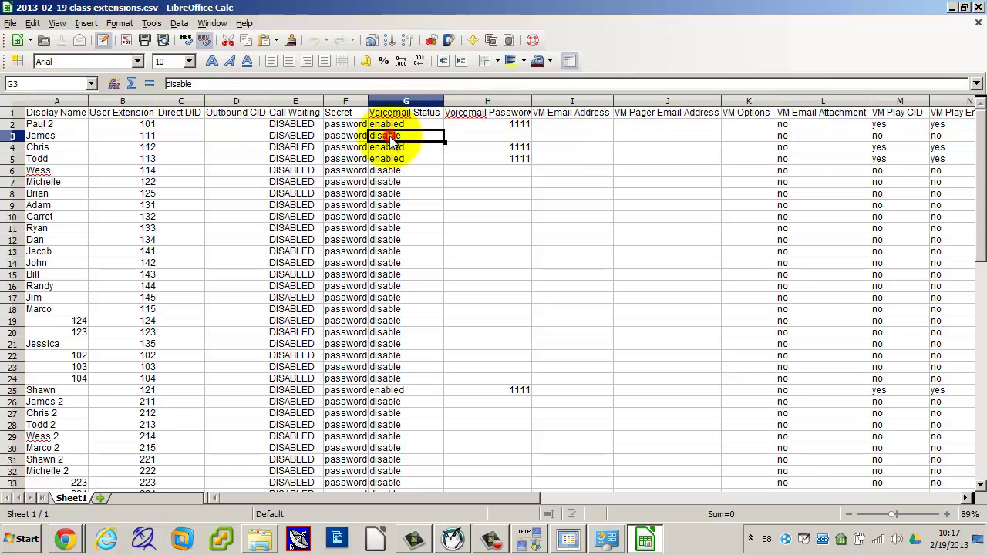
pyautogui.click(395, 125)
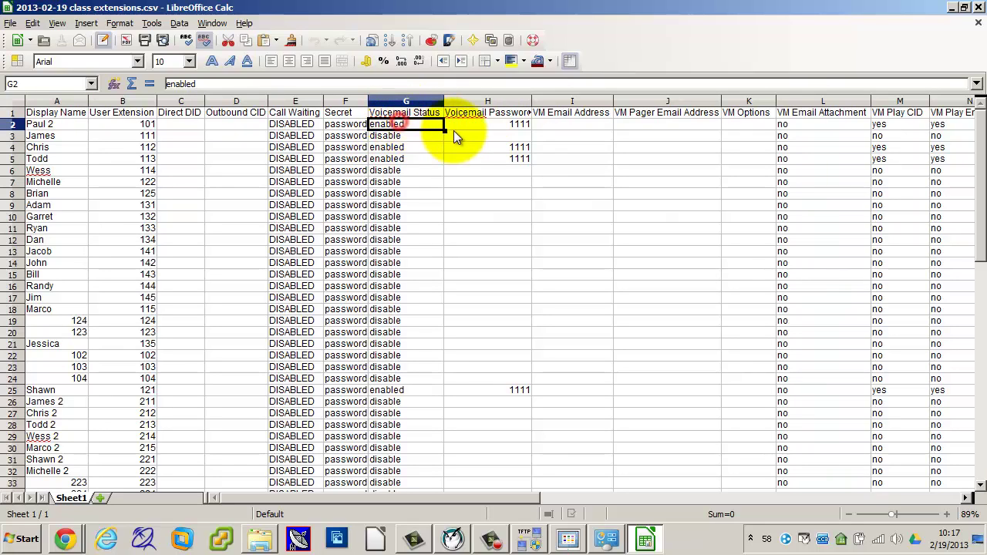
pyautogui.moveTo(444, 129); pyautogui.dragTo(443, 432)
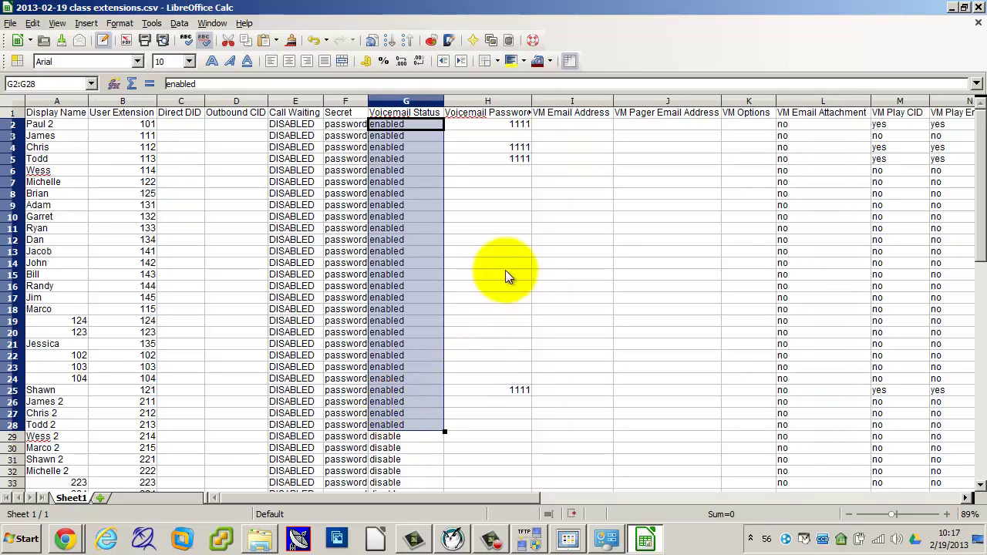
# Step: Copy H2's voicemail password into H3:H25, confirming the overwrite
pyautogui.click(501, 124)
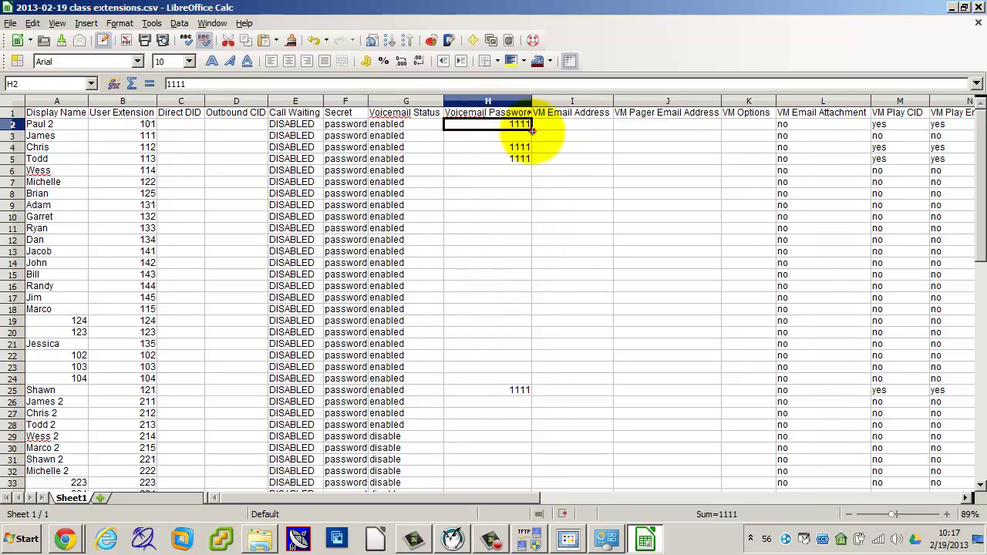
pyautogui.moveTo(530, 131); pyautogui.dragTo(525, 378)
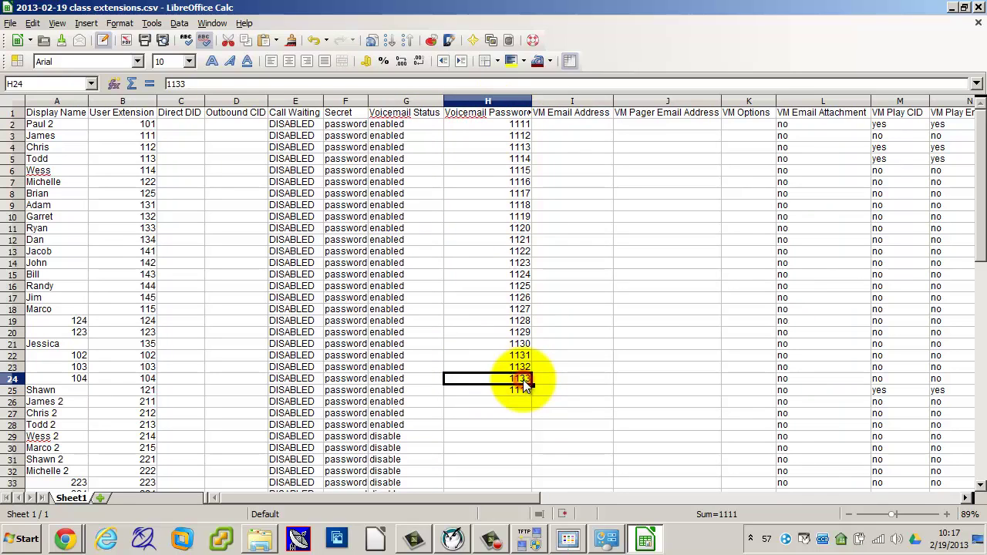
pyautogui.click(512, 128)
pyautogui.hotkey('ctrl', 'c')
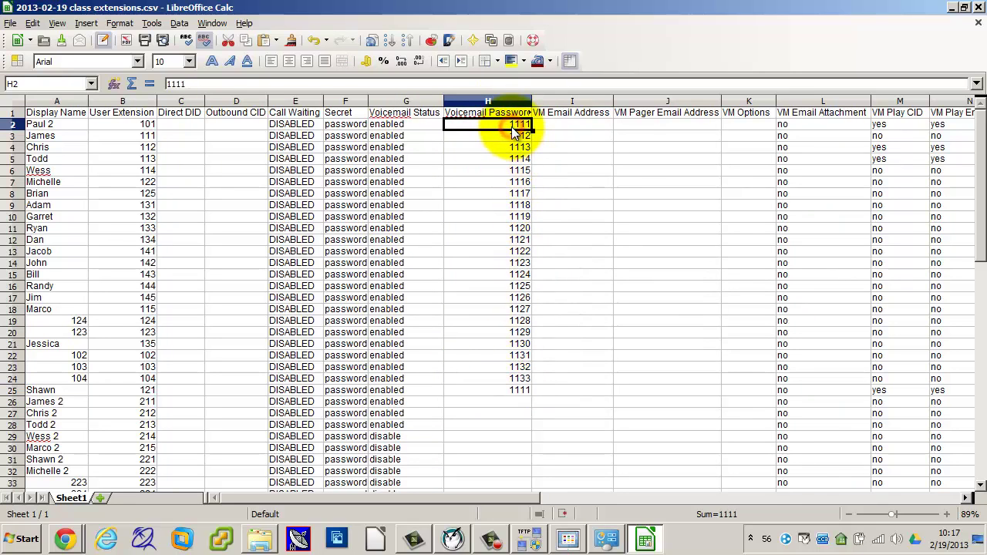
pyautogui.click(505, 135)
pyautogui.moveTo(508, 152); pyautogui.dragTo(499, 393)
pyautogui.hotkey('ctrl', 'v')
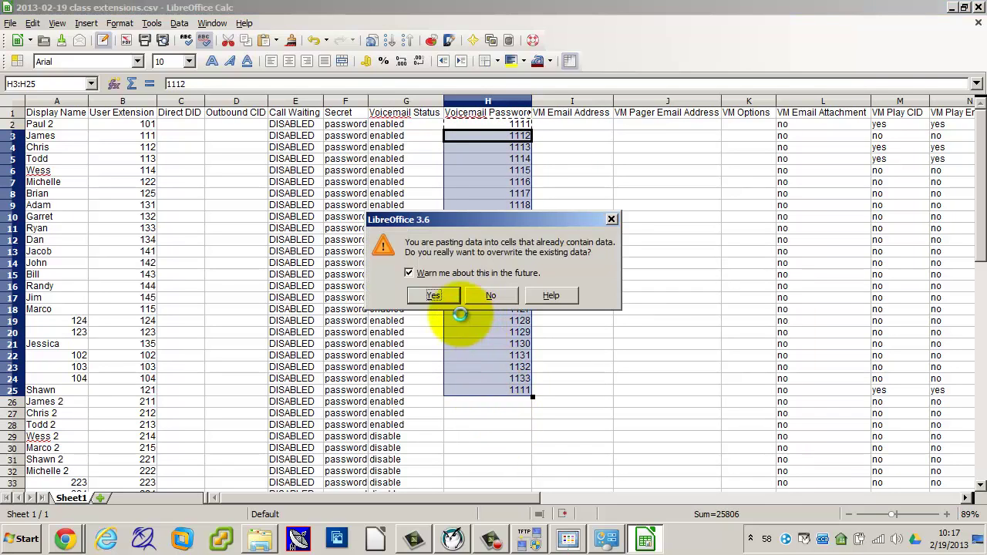
pyautogui.click(447, 300)
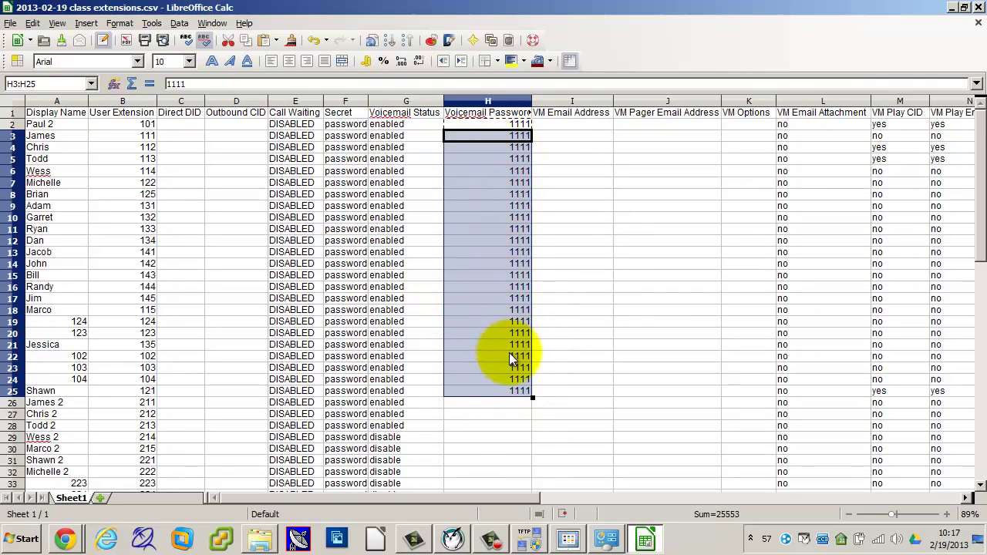
pyautogui.moveTo(527, 499); pyautogui.dragTo(717, 492)
pyautogui.click(678, 111)
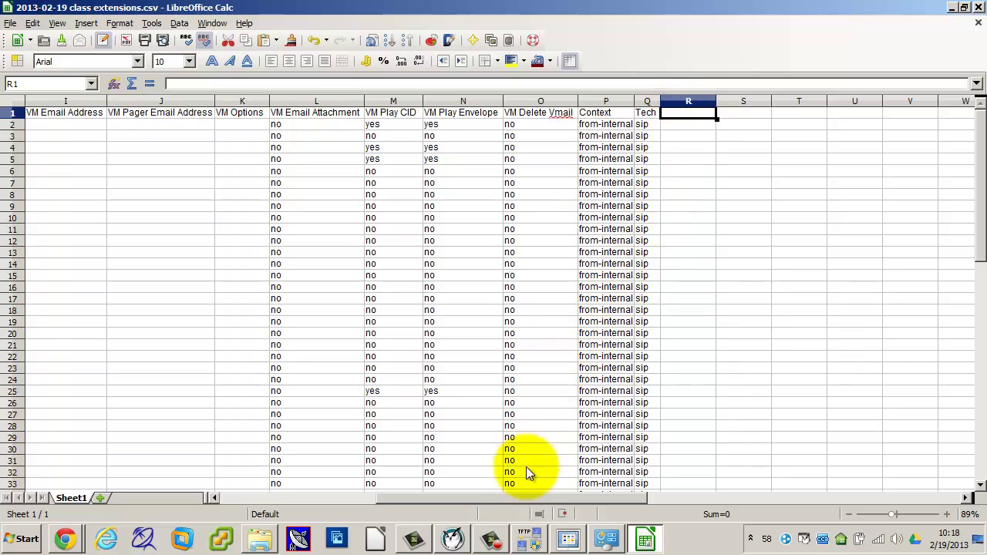
pyautogui.moveTo(521, 496); pyautogui.dragTo(366, 486)
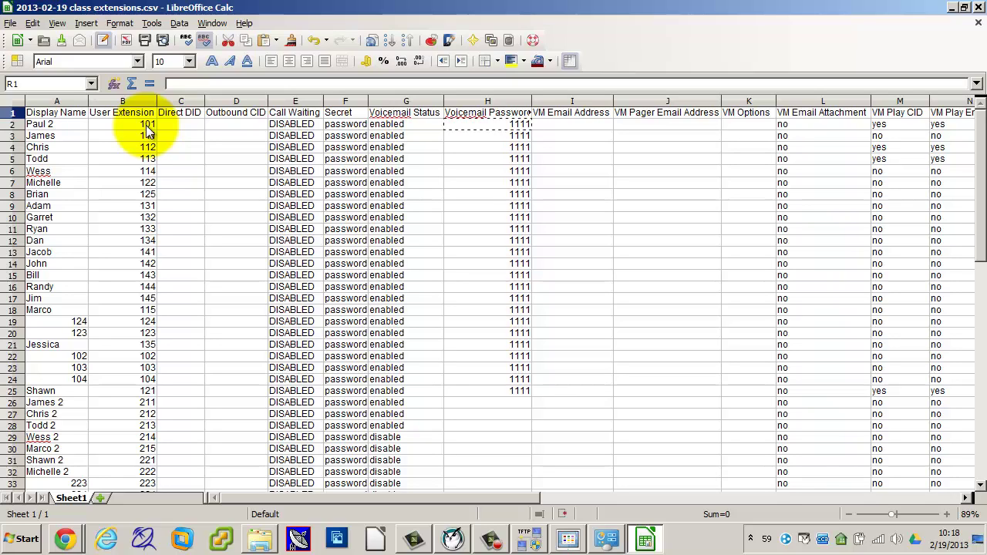
pyautogui.click(146, 125)
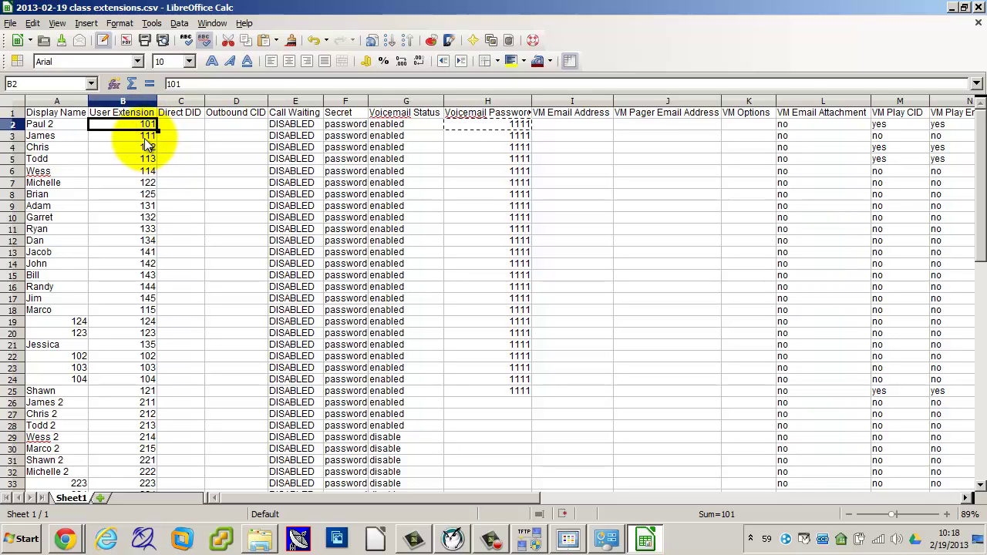
pyautogui.click(147, 136)
pyautogui.click(134, 220)
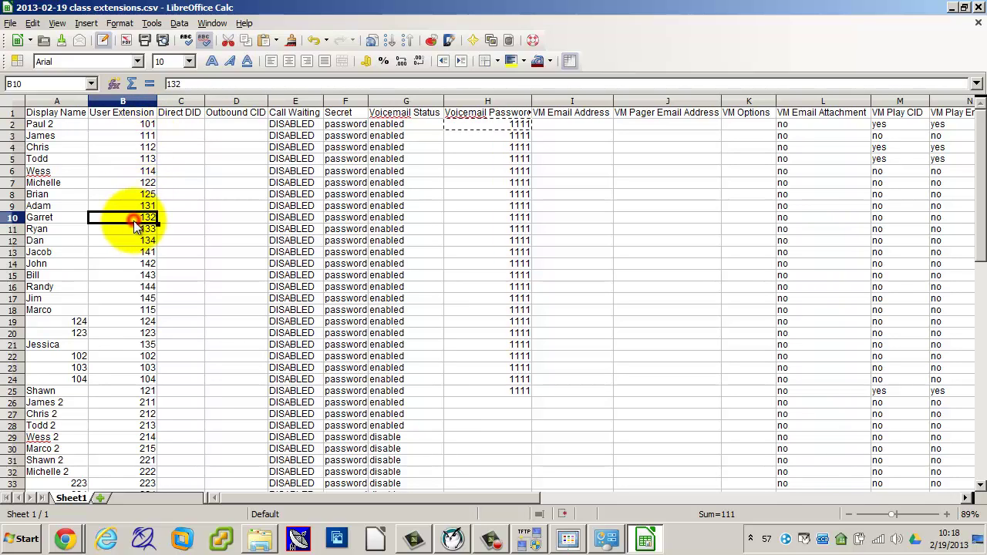
pyautogui.click(147, 370)
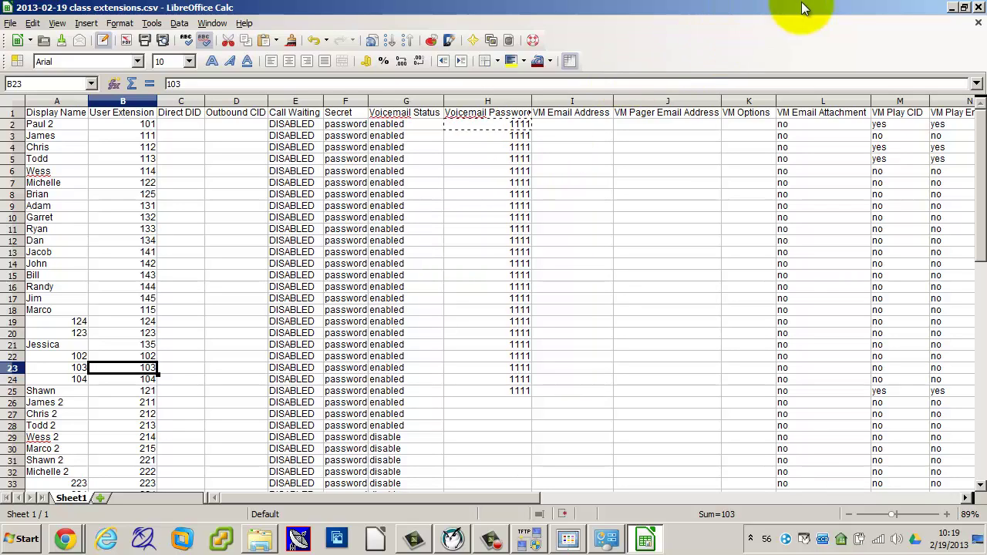
pyautogui.click(977, 8)
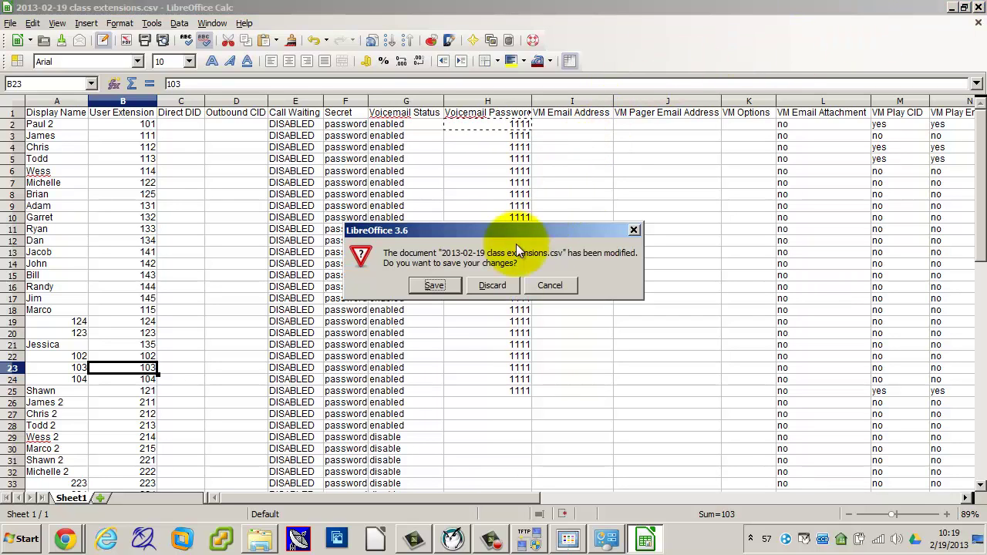
# Step: Close LibreOffice Calc, discarding the spreadsheet changes
pyautogui.click(493, 285)
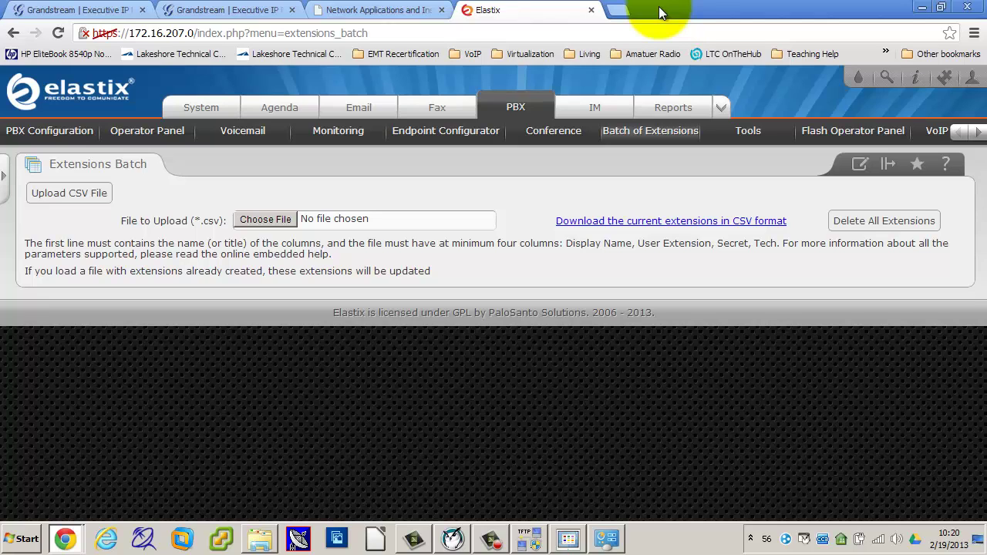
# Step: Preview the final VoIP phone system project PDF on the course site, then return to Learning Plan 6
pyautogui.click(378, 10)
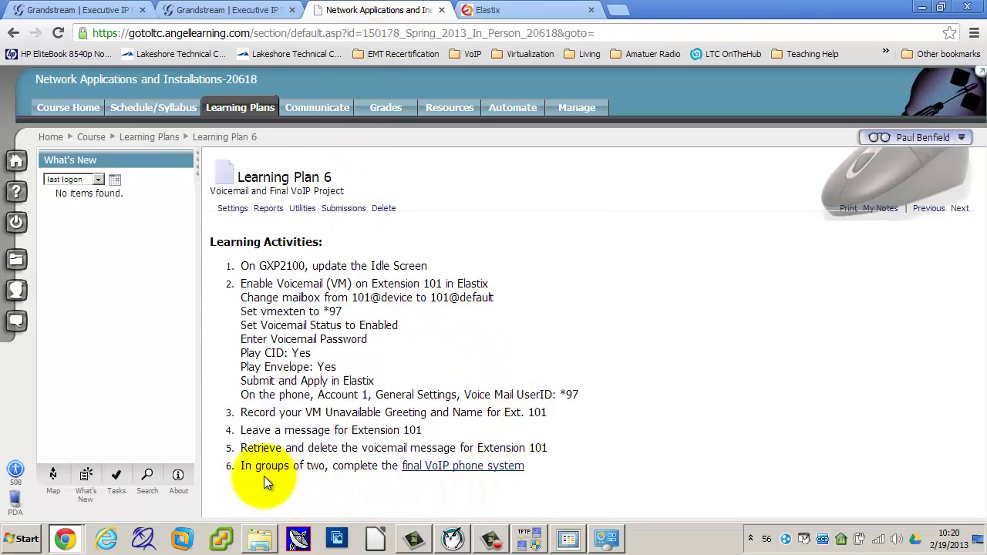
pyautogui.click(437, 471)
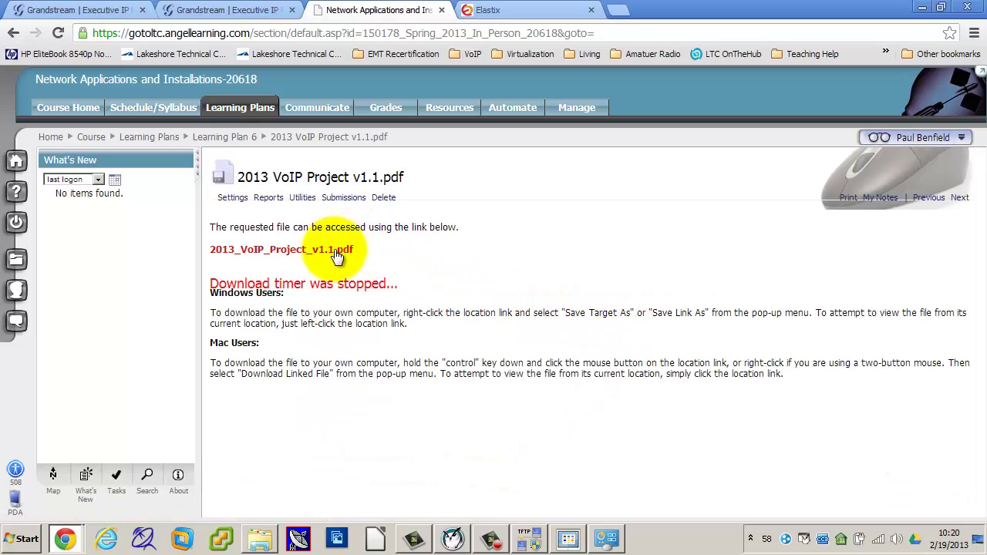
pyautogui.click(335, 249)
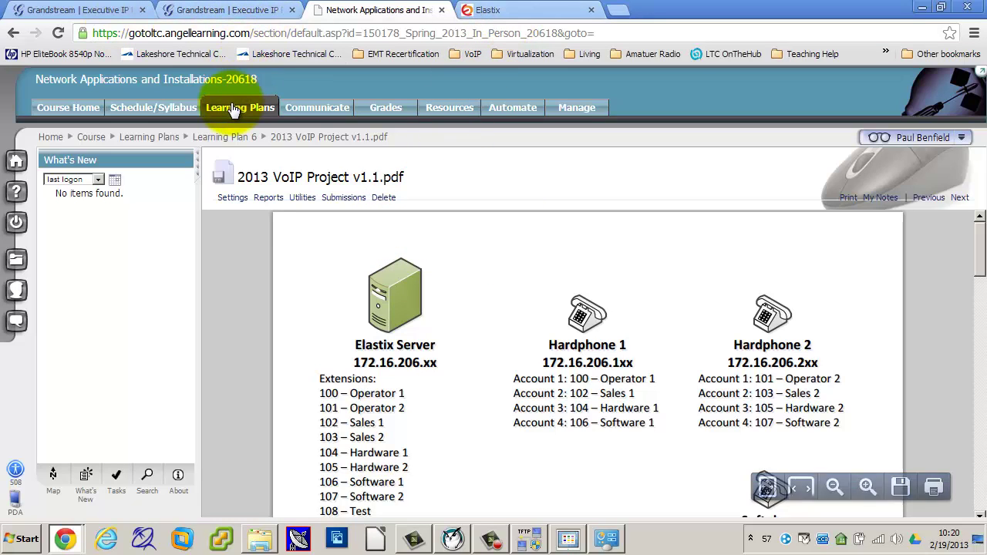
pyautogui.click(222, 137)
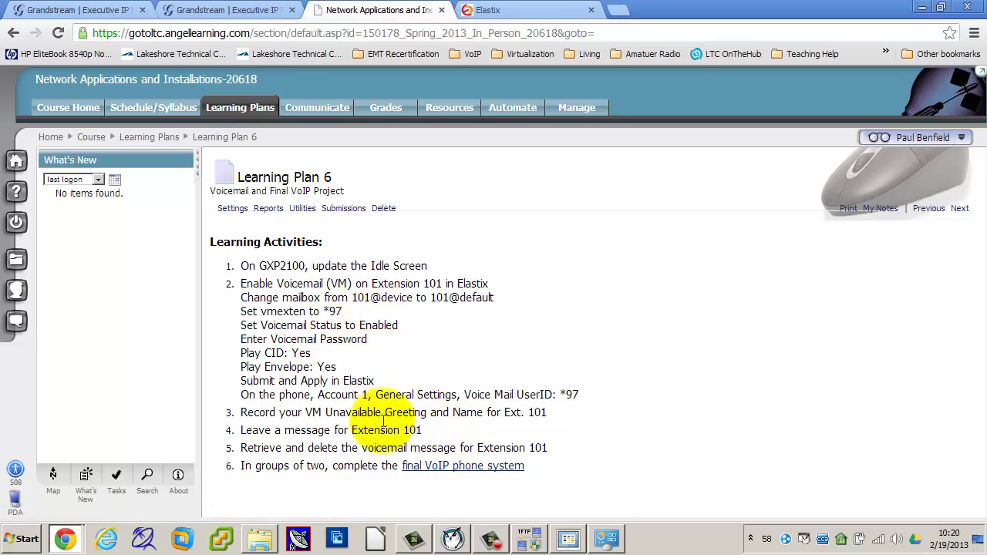
# Step: Review the VoIP project PDF's access settings in Learning Plan Files and save them
pyautogui.click(164, 141)
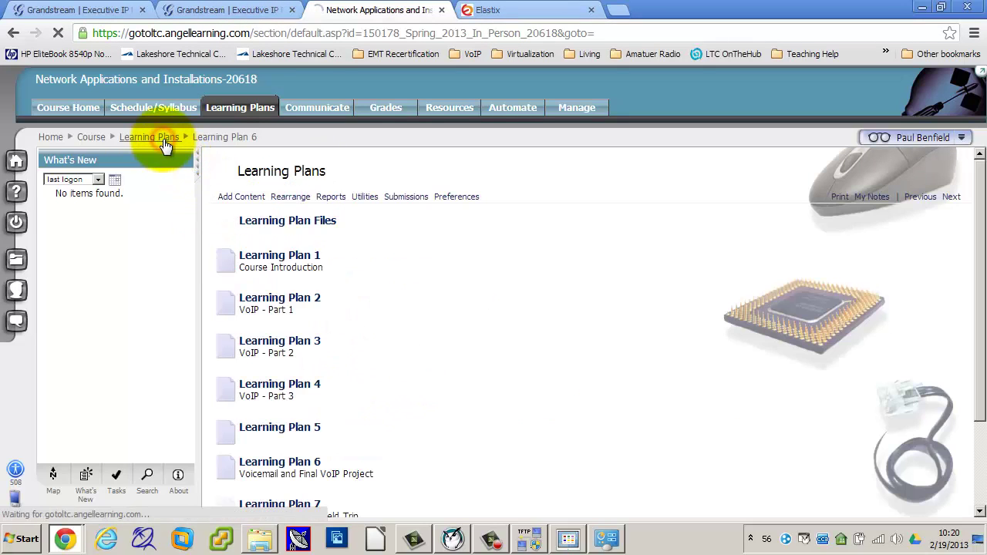
pyautogui.click(286, 221)
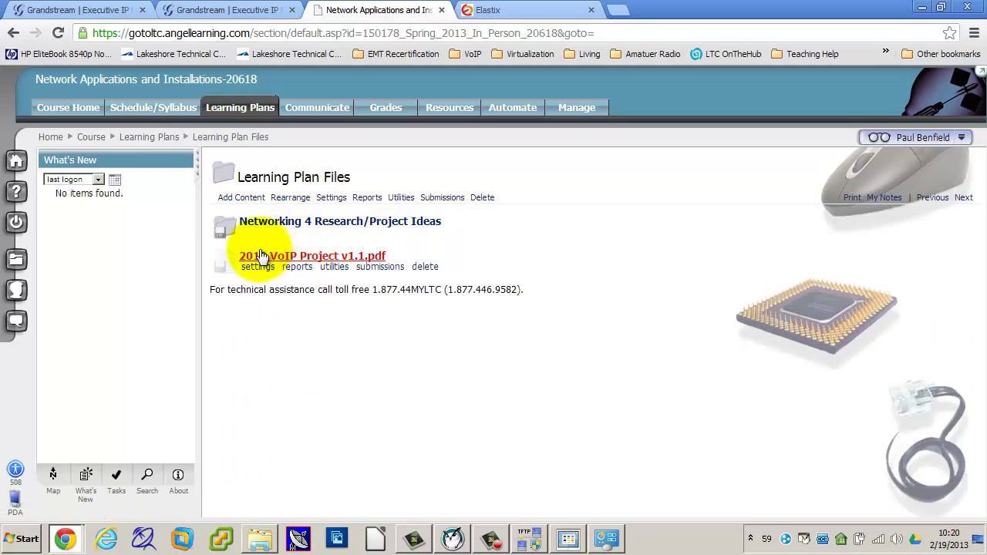
pyautogui.click(256, 267)
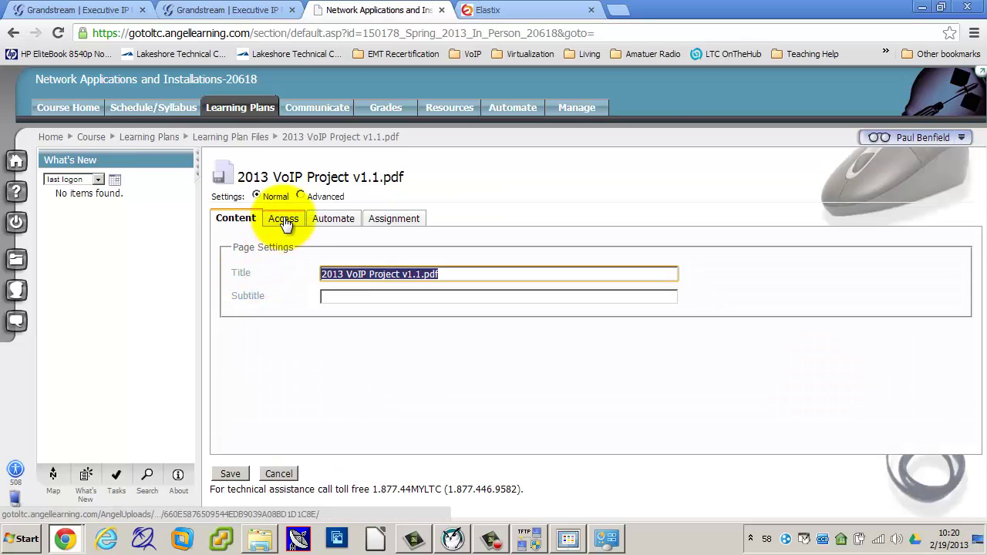
pyautogui.click(284, 219)
pyautogui.click(239, 331)
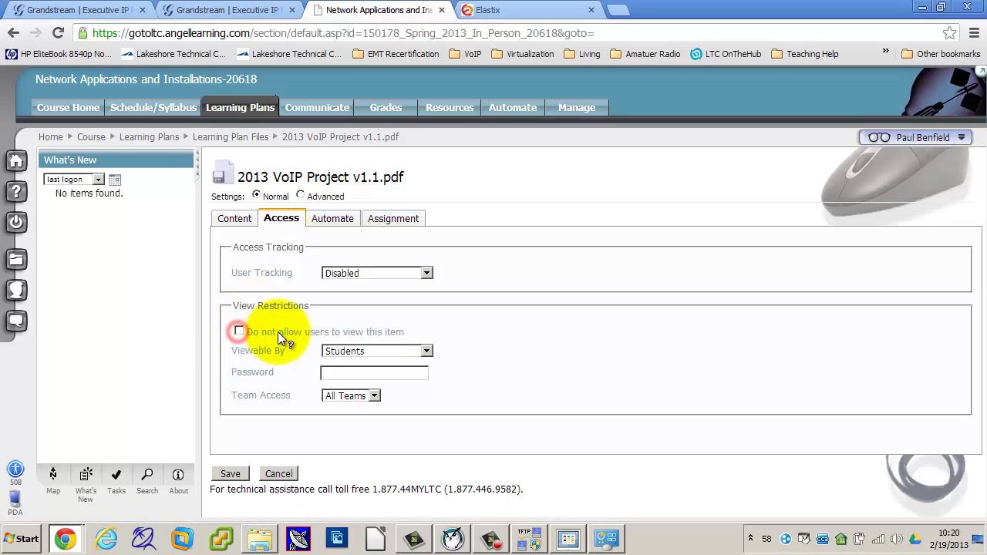
pyautogui.click(230, 474)
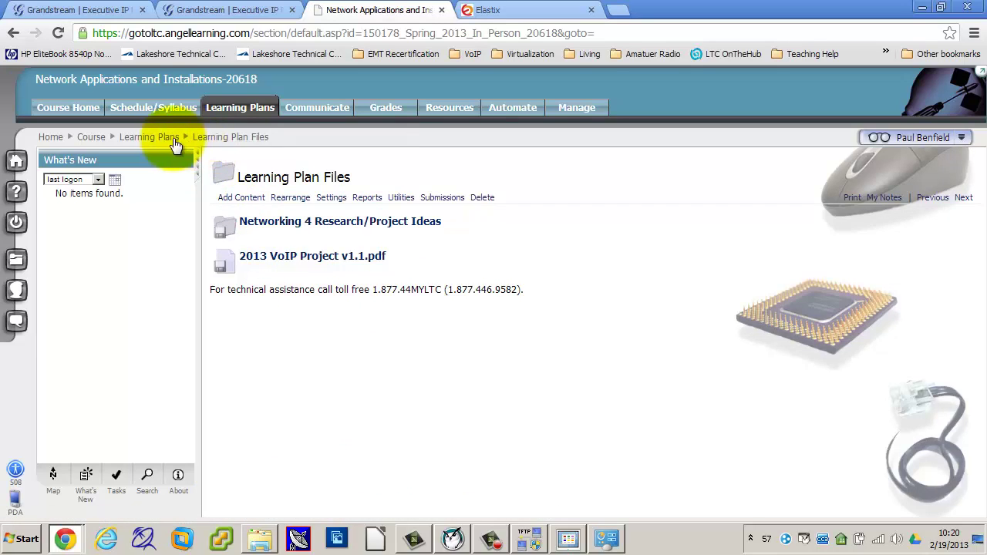
# Step: Return to the learning plans list and open Learning Plan 6
pyautogui.click(158, 139)
pyautogui.scroll(-3, 490, 422)
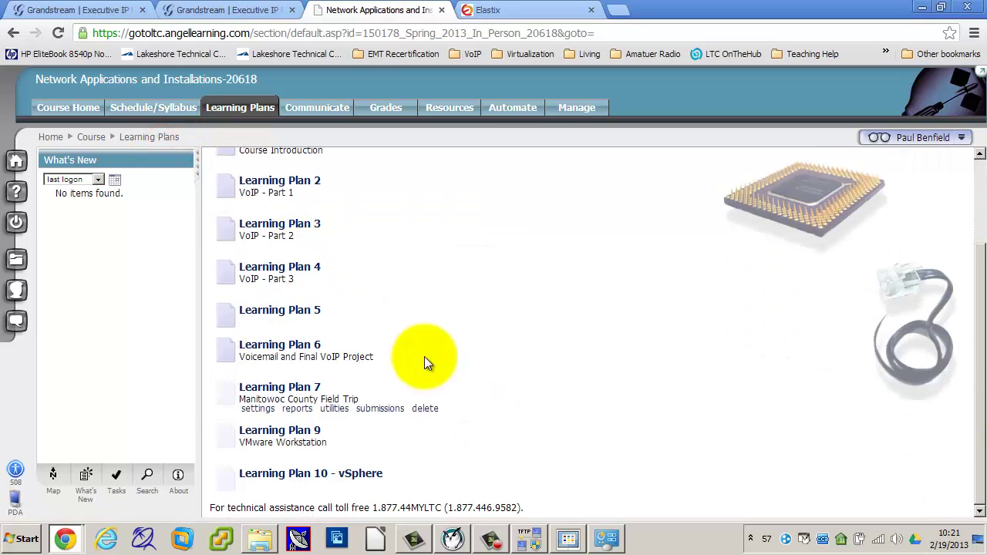
pyautogui.click(318, 345)
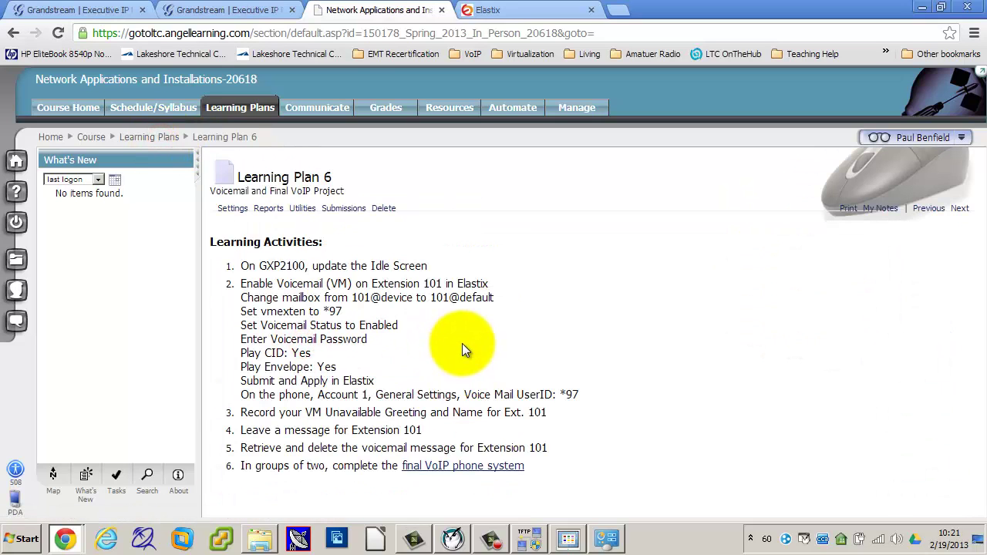
# Step: Open the 'final VoIP phone system' link in a new tab and load 2013_VoIP_Project_v1.1.pdf
pyautogui.rightClick(472, 467)
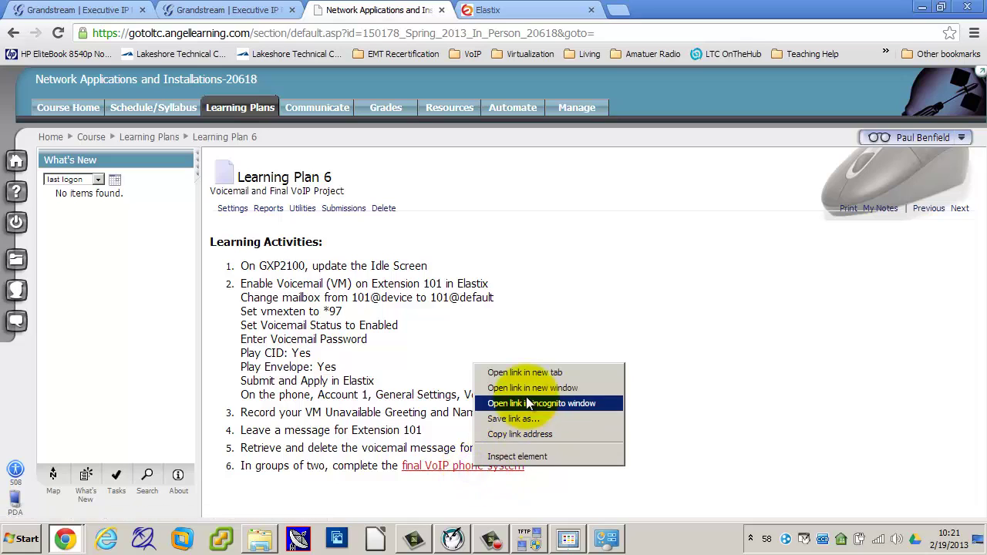
pyautogui.click(526, 375)
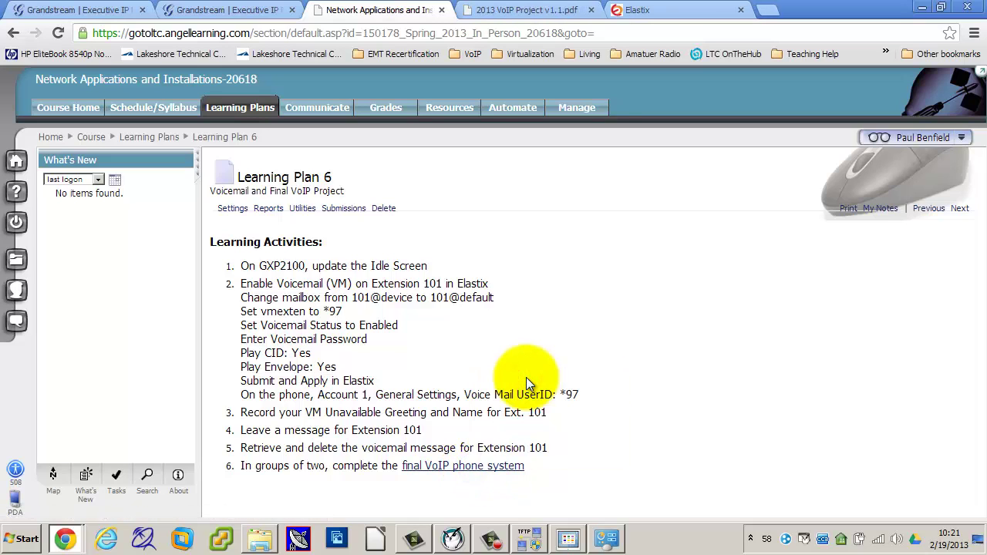
pyautogui.click(514, 16)
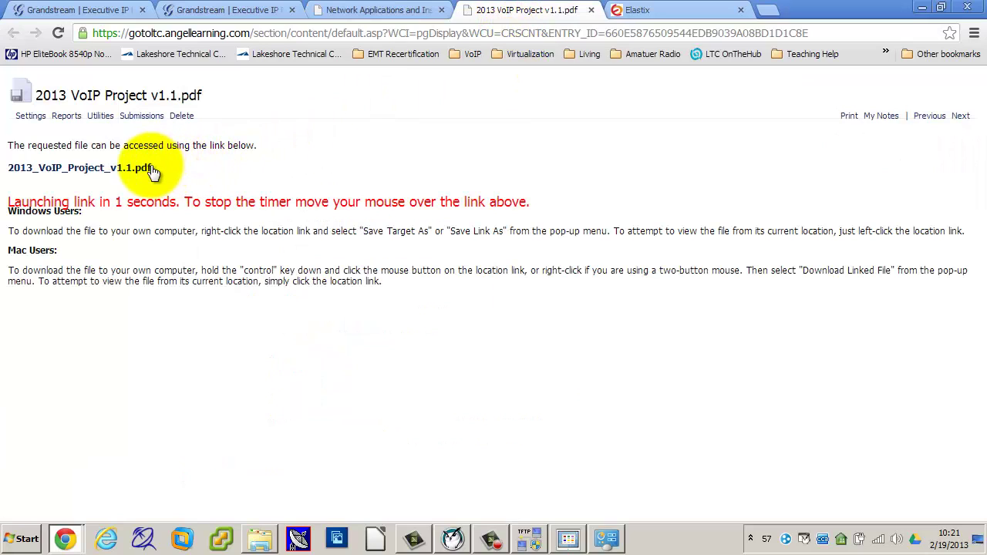
pyautogui.moveTo(144, 167)
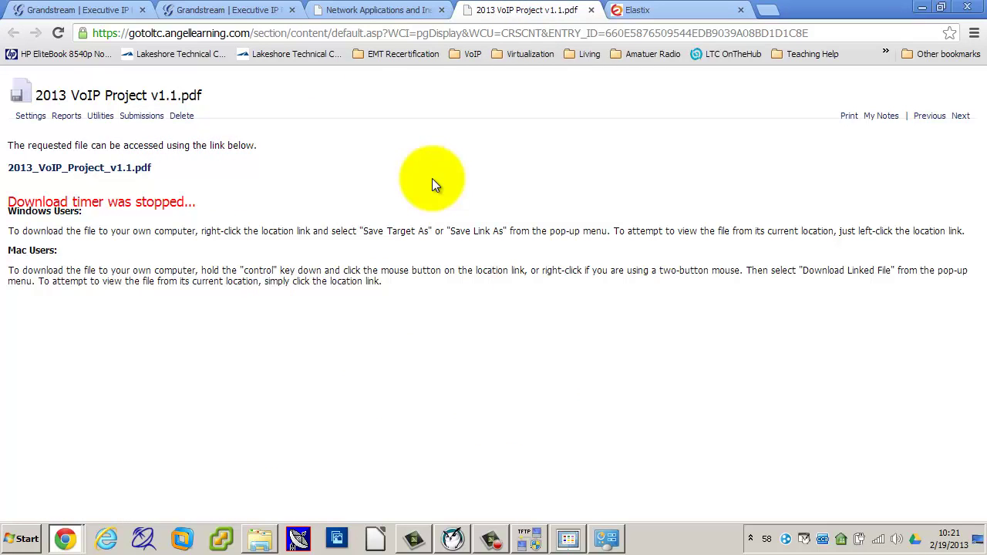
pyautogui.click(124, 168)
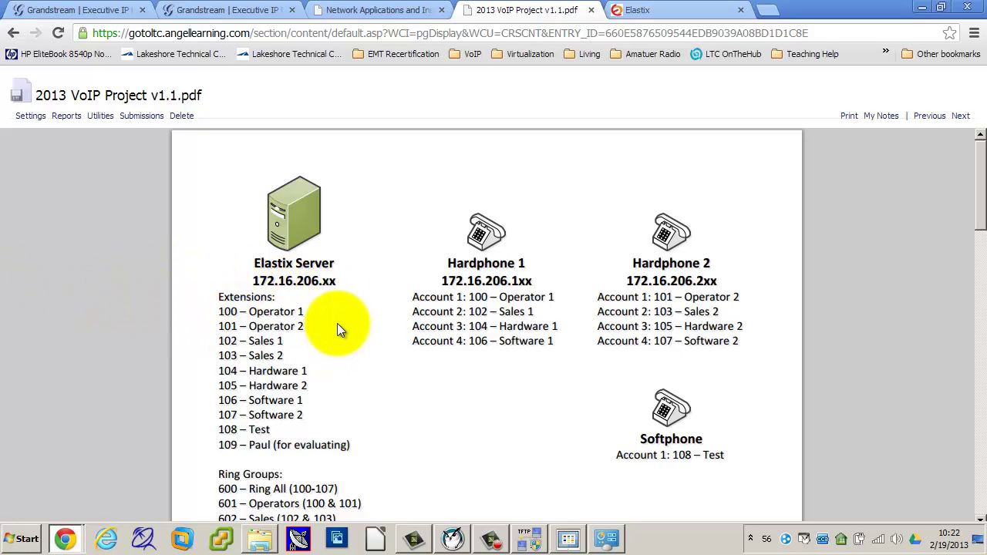
pyautogui.scroll(-1, 331, 322)
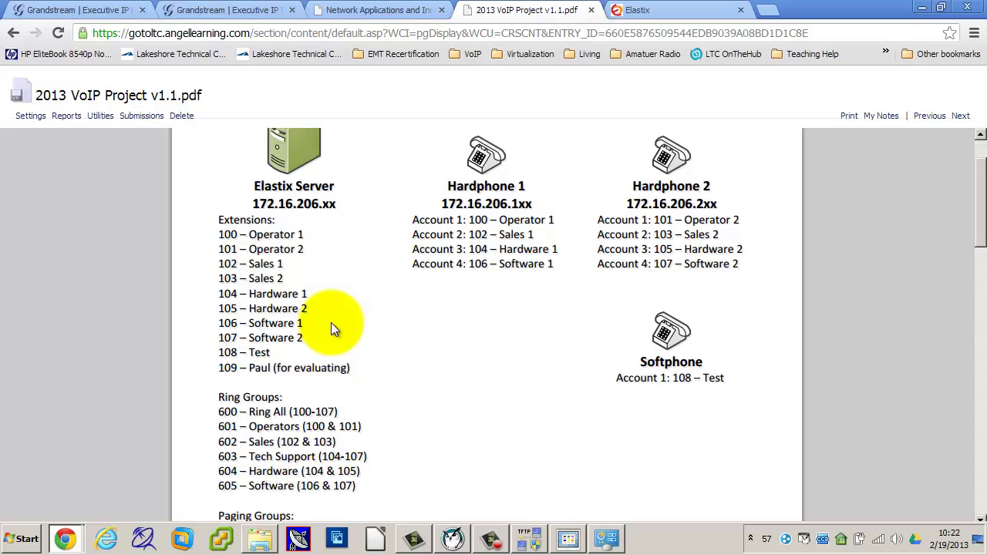
pyautogui.scroll(-2, 321, 440)
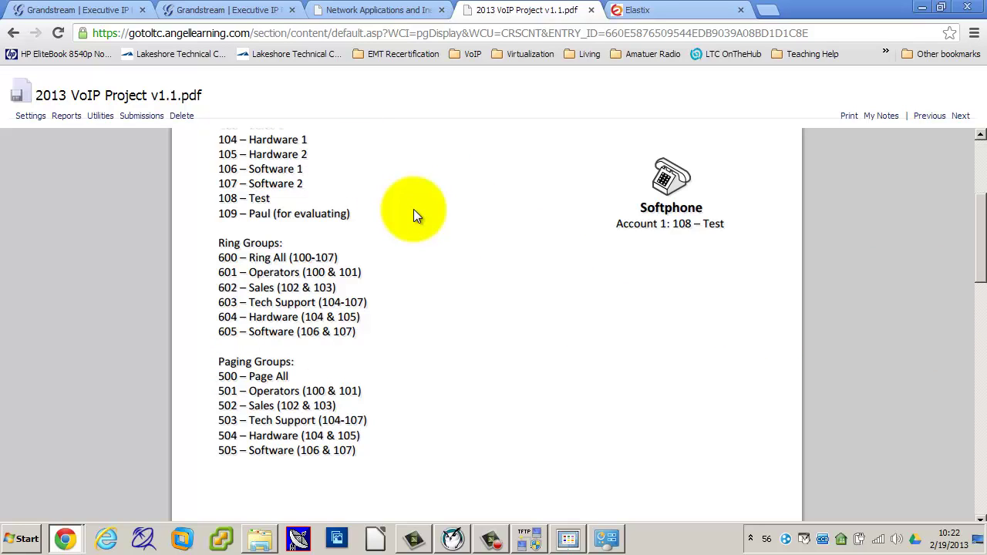
pyautogui.scroll(2, 416, 214)
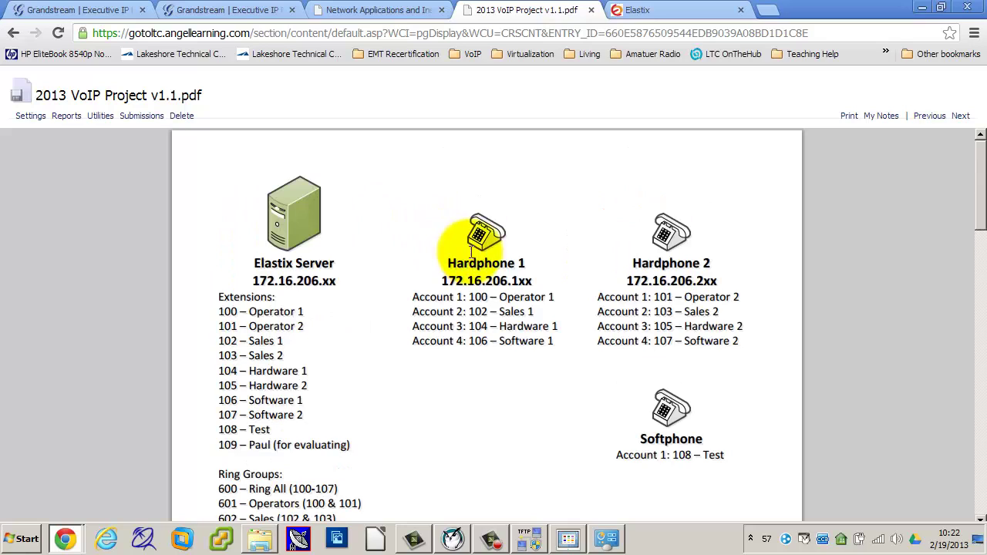
pyautogui.scroll(-2, 447, 238)
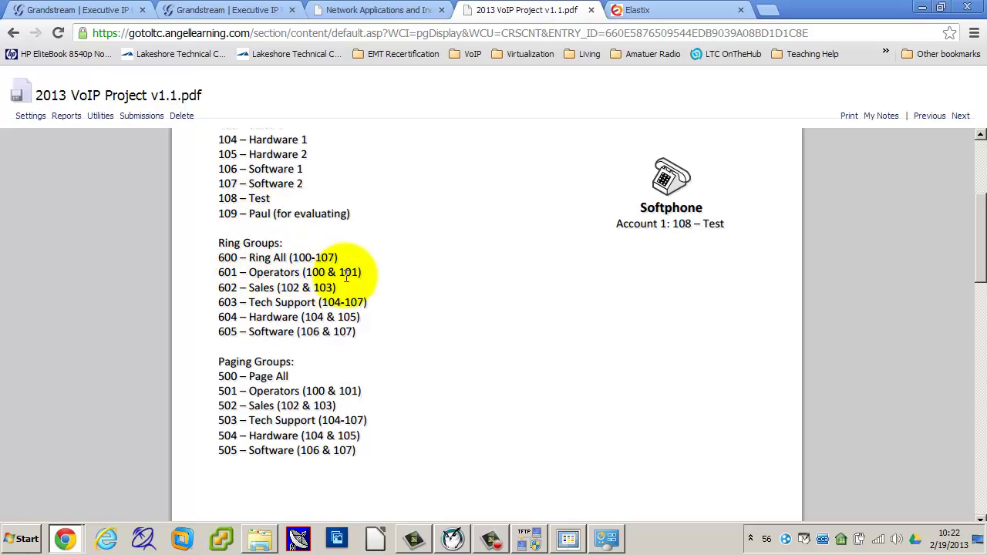
pyautogui.scroll(1, 432, 278)
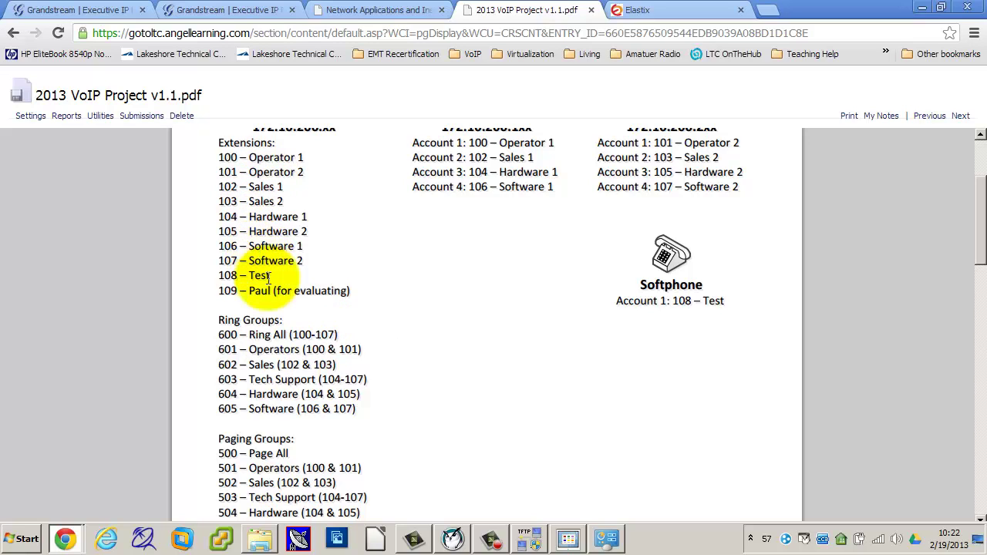
pyautogui.scroll(-2, 459, 374)
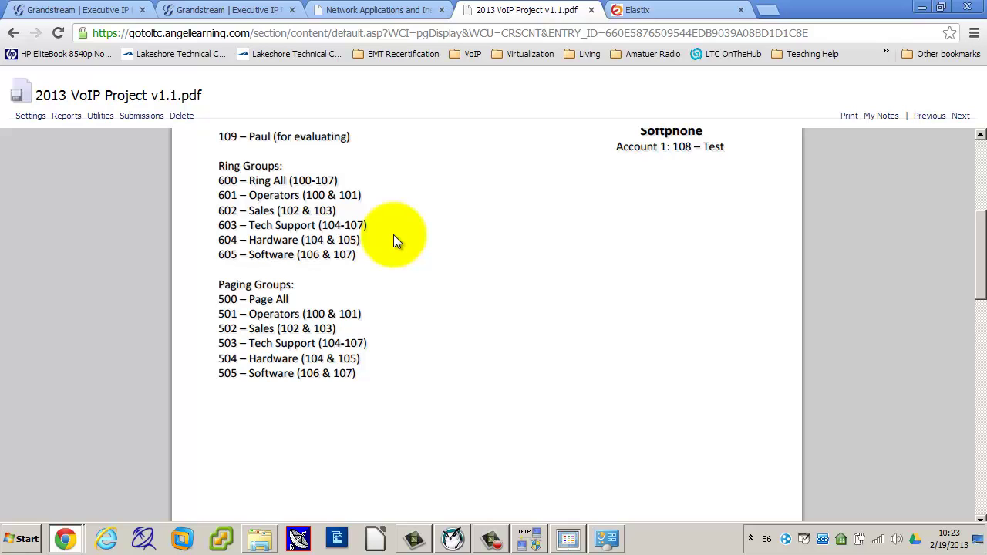
pyautogui.scroll(4, 393, 235)
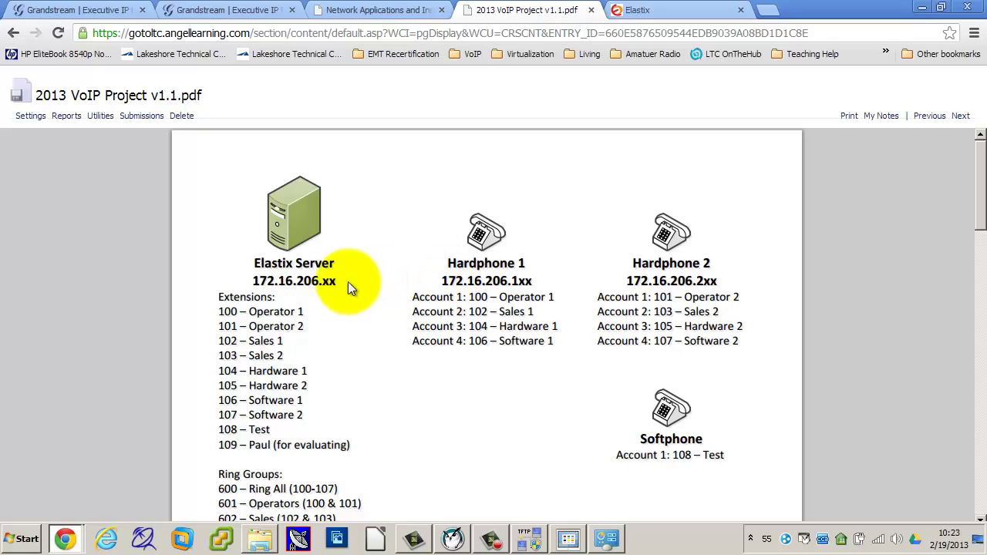
# Step: Select the Elastix Server extensions text, deselect it, and scroll to the Incoming Call diagram
pyautogui.tripleClick(326, 285)
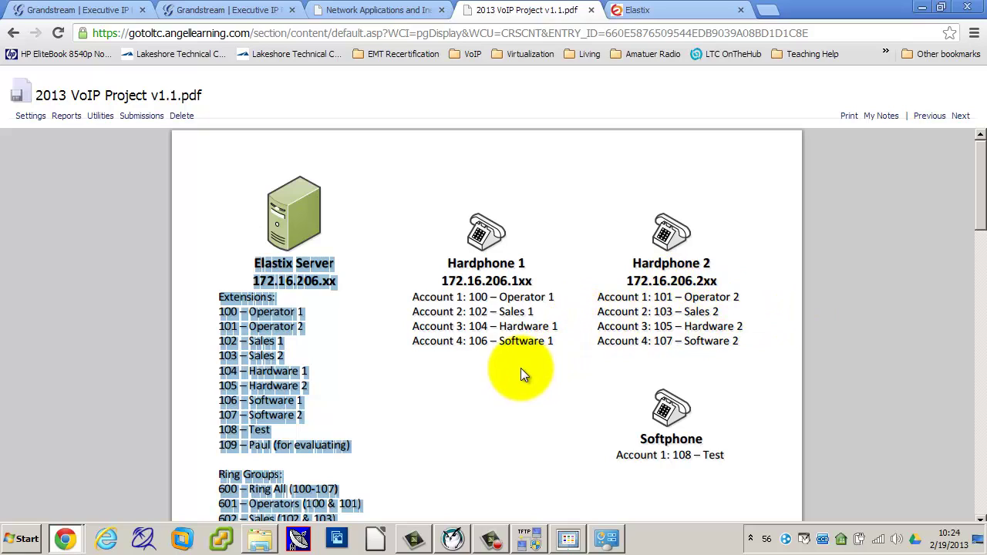
pyautogui.scroll(-1, 525, 416)
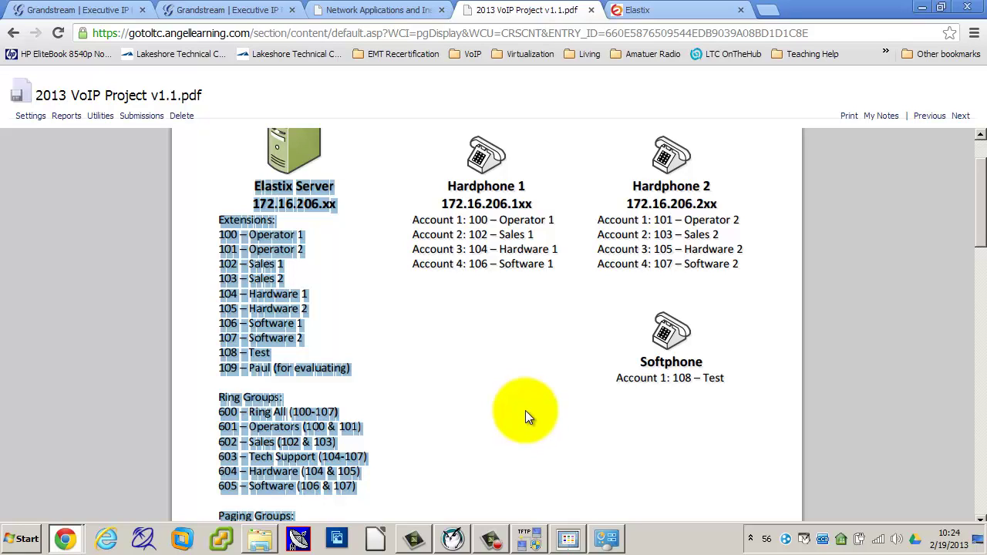
pyautogui.click(525, 408)
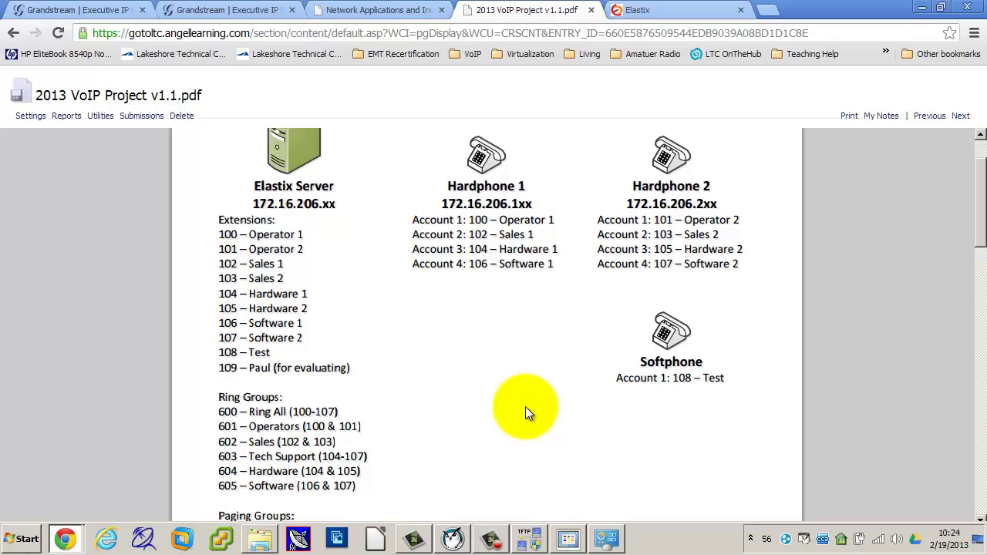
pyautogui.scroll(-10, 525, 406)
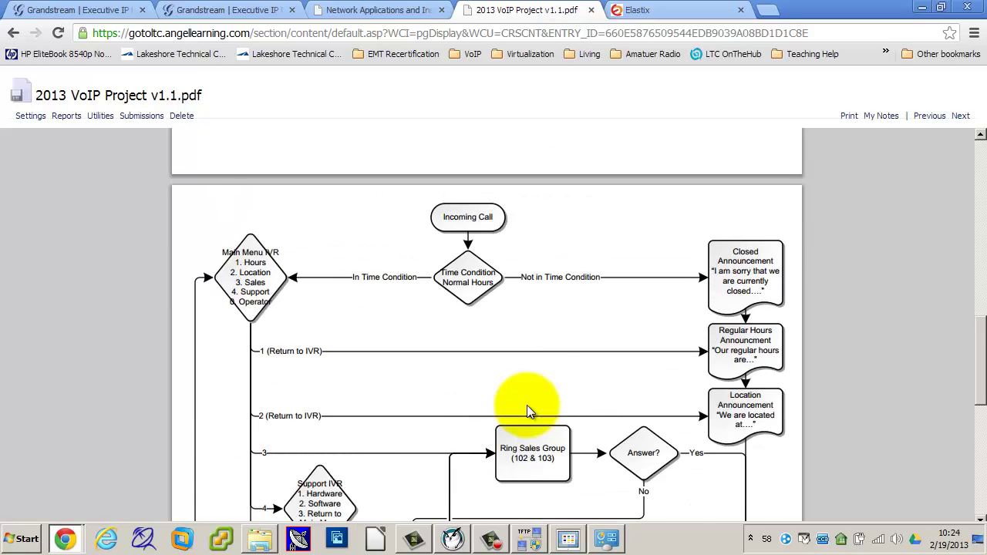
# Step: Scroll through the call-flow diagram down to the operator hunt group and Hang Up
pyautogui.scroll(-6, 527, 405)
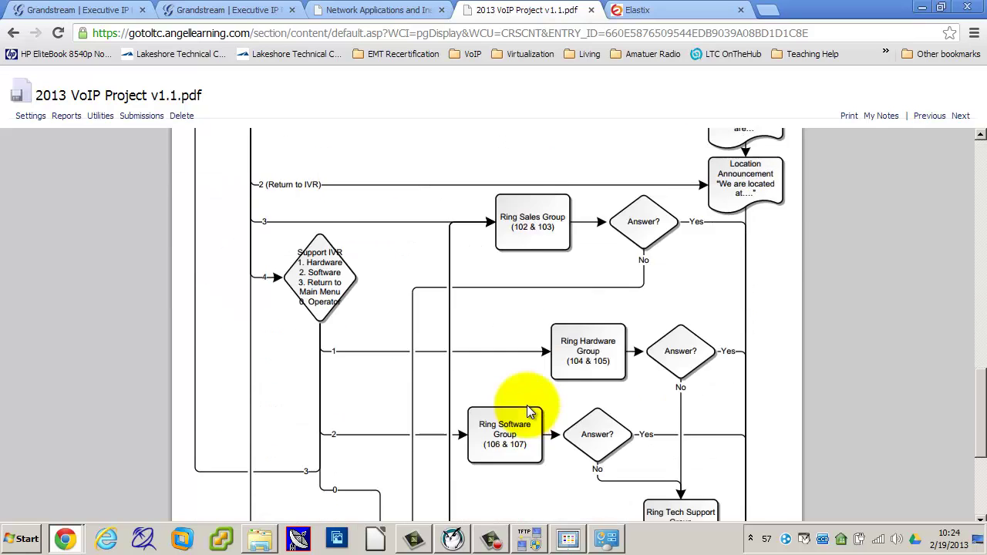
pyautogui.scroll(-1, 527, 405)
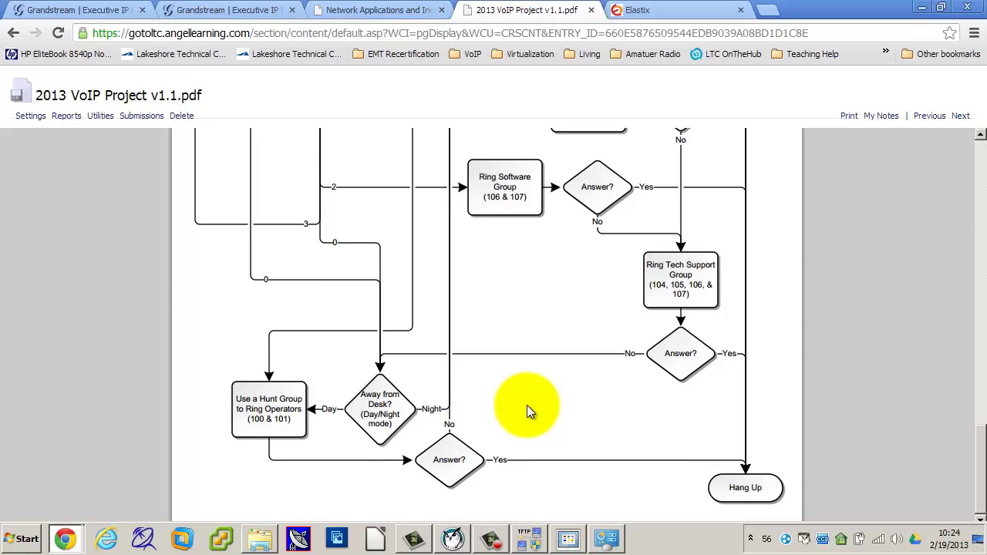
pyautogui.scroll(6, 526, 405)
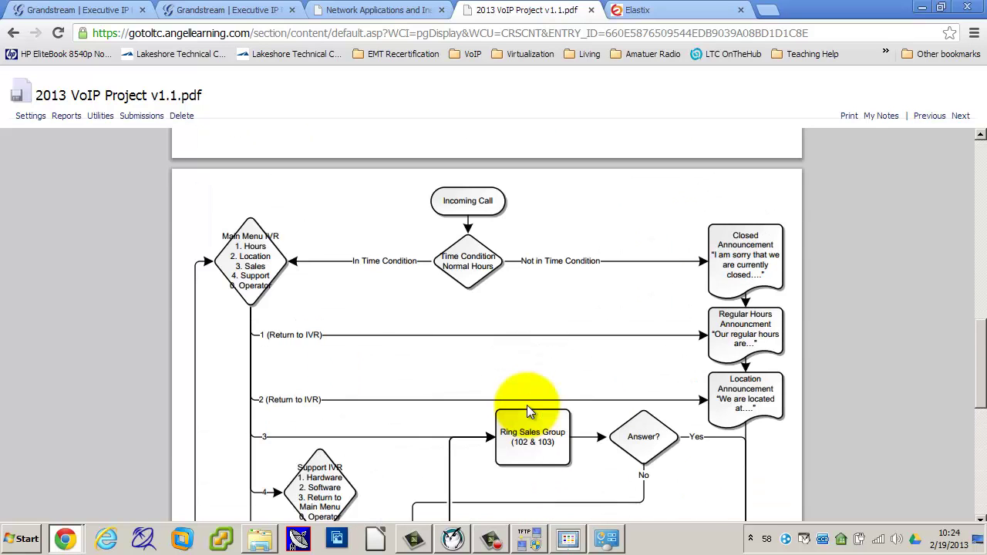
pyautogui.scroll(-1, 529, 411)
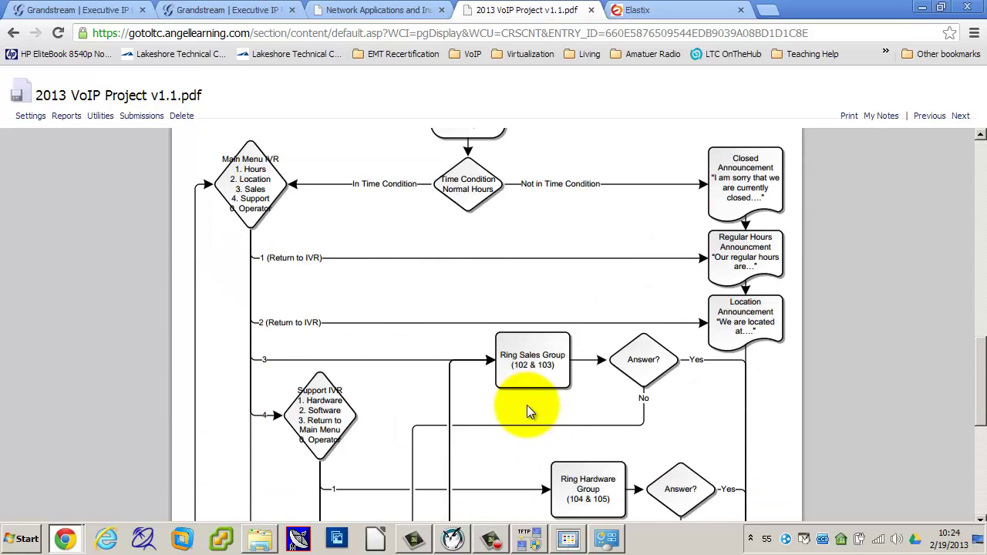
pyautogui.scroll(1, 526, 401)
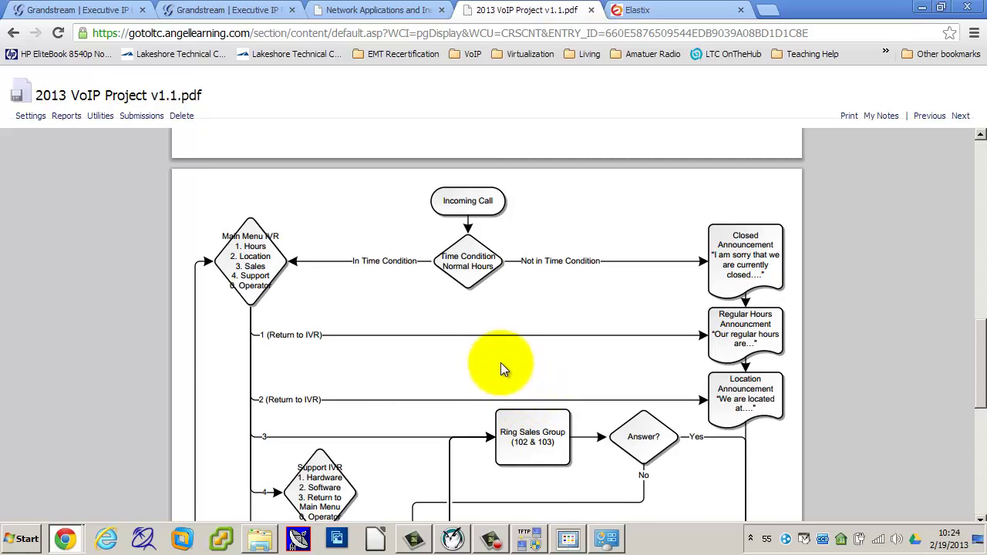
pyautogui.scroll(-5, 479, 305)
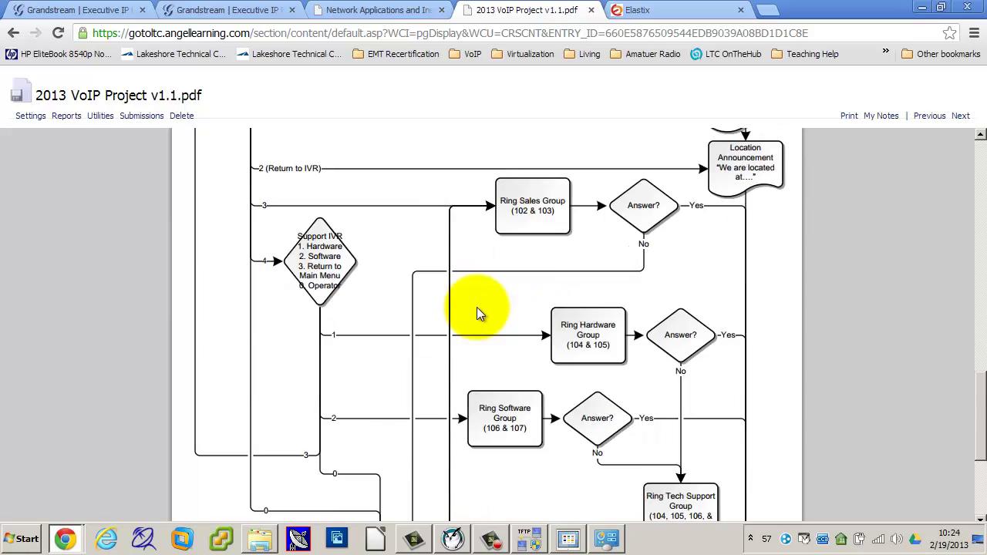